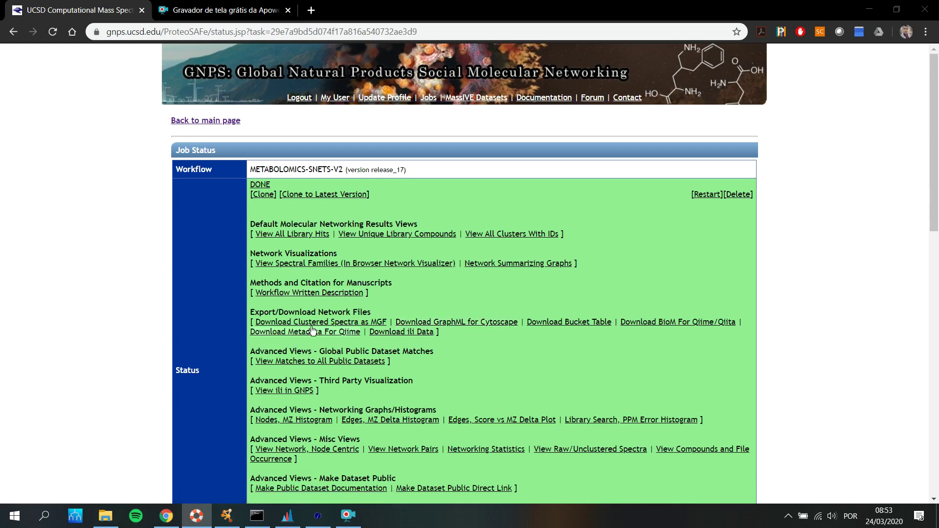
# - Review the GNPS job status page and open its Direct Cytoscape Preview/Download view
pyautogui.scroll(-11, 410, 330)
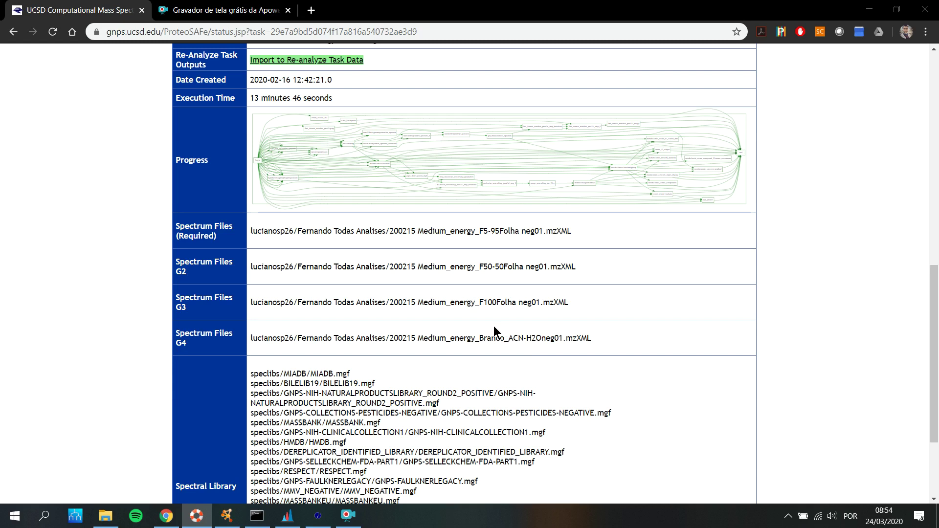
pyautogui.scroll(5, 495, 326)
pyautogui.scroll(5, 494, 327)
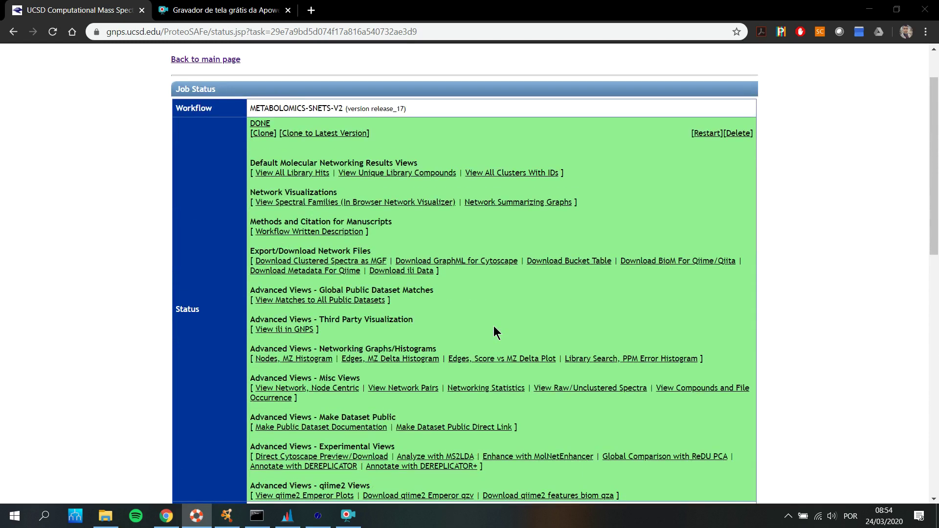
pyautogui.scroll(-1, 423, 341)
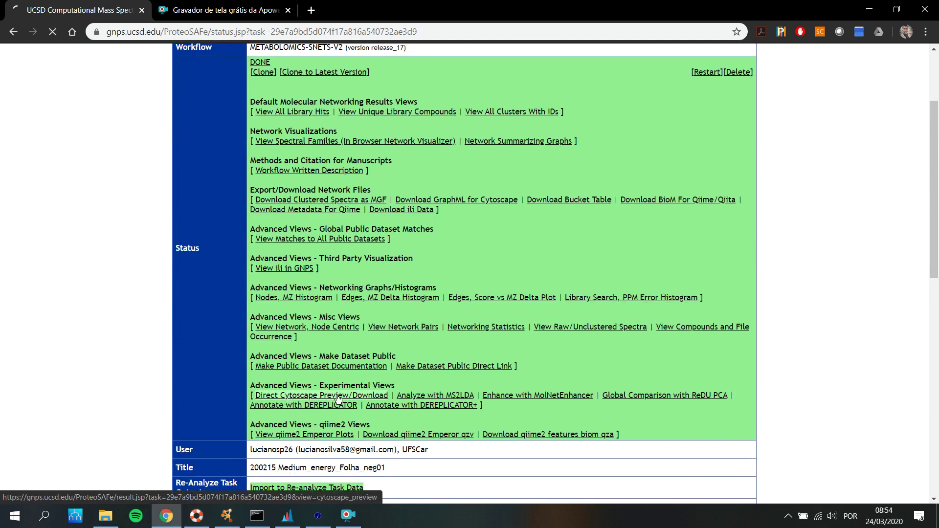
pyautogui.click(339, 398)
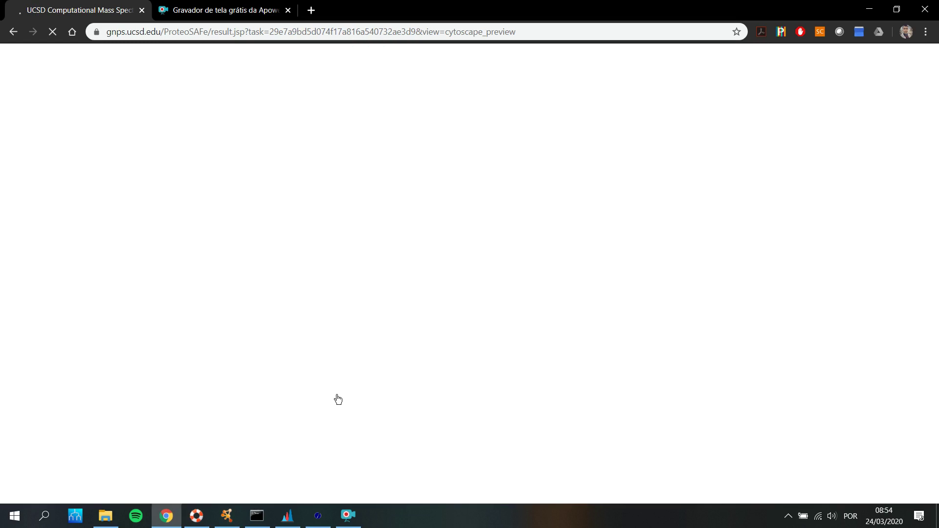
# - Switch to MZmine and import the four 200215 Medium_energy neg01 mzXML files: Branco_ACN-H2O, F5-95Folha, F50-50Folha and F100Folha
pyautogui.click(349, 516)
pyautogui.click(568, 362)
pyautogui.click(287, 516)
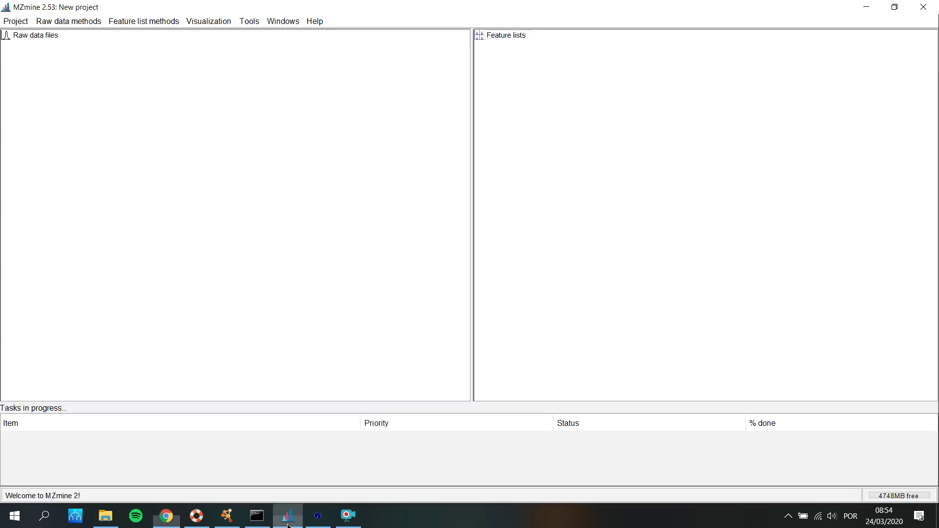
pyautogui.click(57, 23)
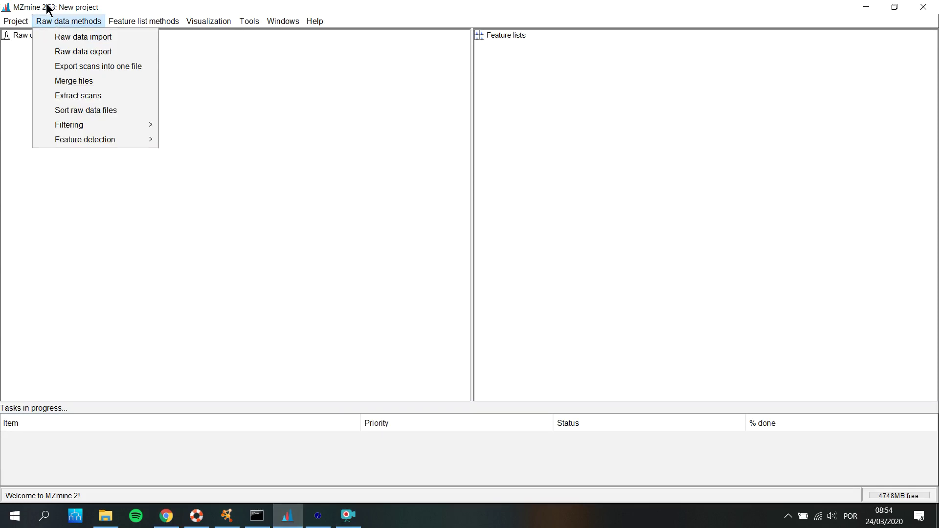
pyautogui.click(69, 36)
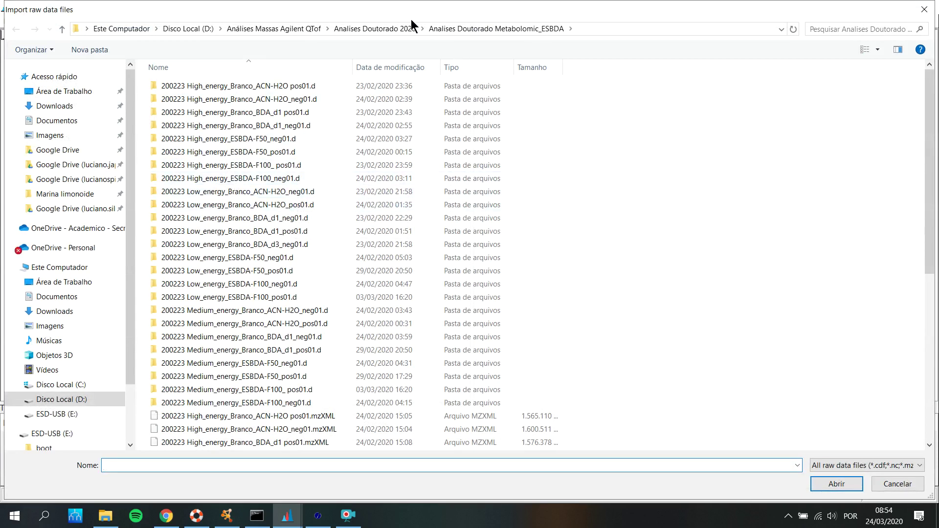
pyautogui.click(306, 30)
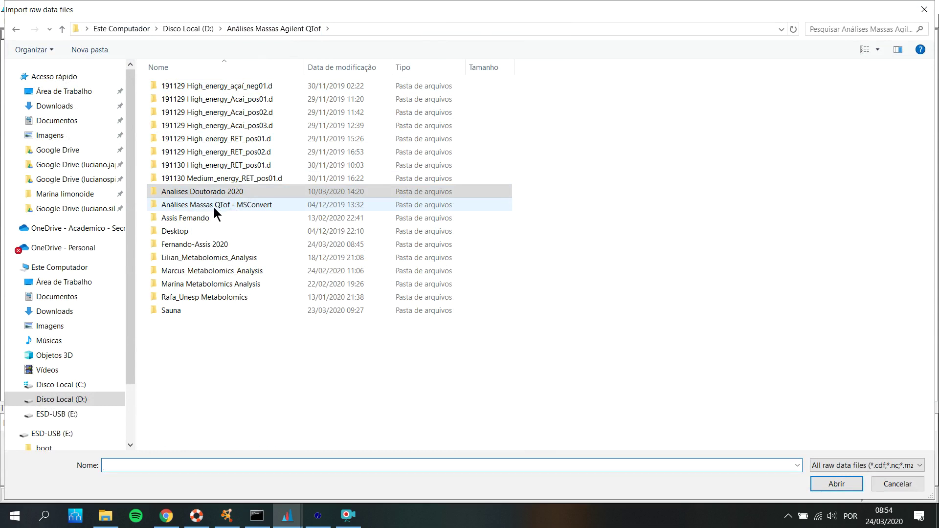
pyautogui.doubleClick(214, 243)
pyautogui.moveTo(304, 66); pyautogui.dragTo(392, 65)
pyautogui.click(195, 152)
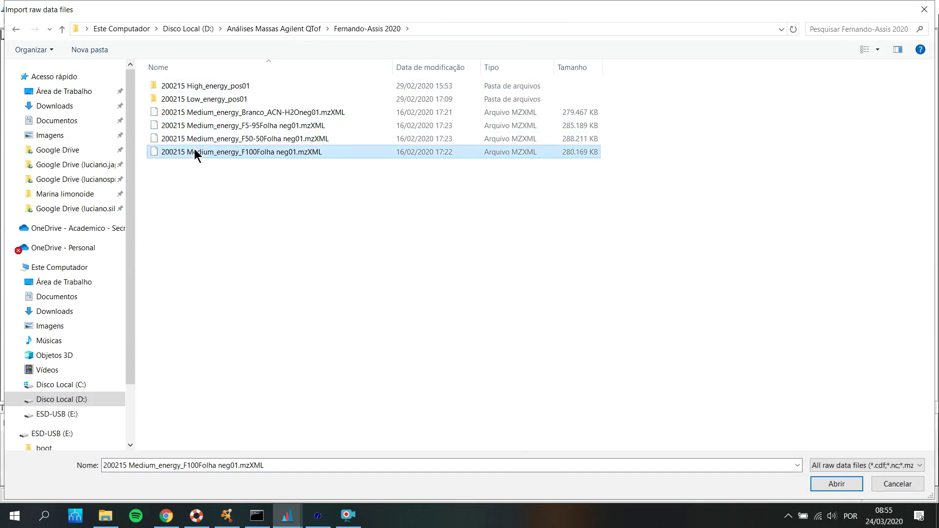
pyautogui.moveTo(195, 154); pyautogui.dragTo(201, 116)
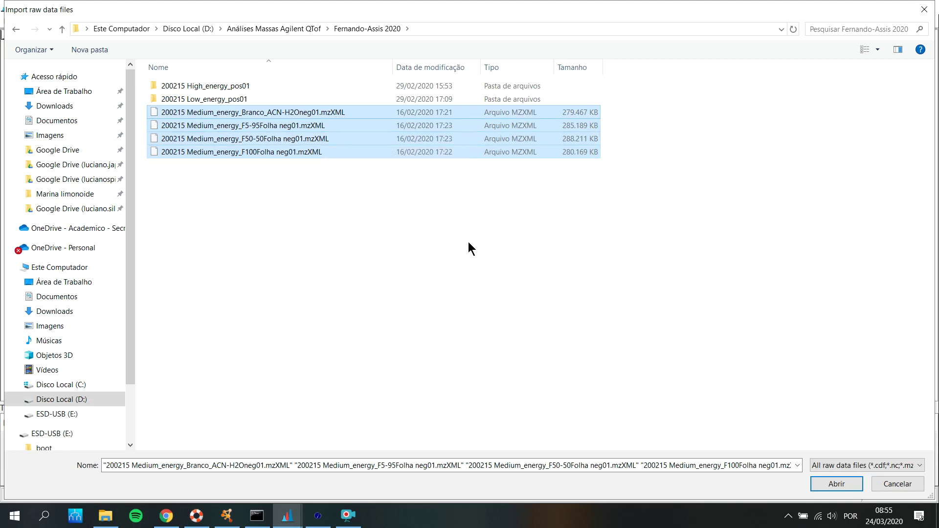
pyautogui.click(836, 484)
pyautogui.press('Return')
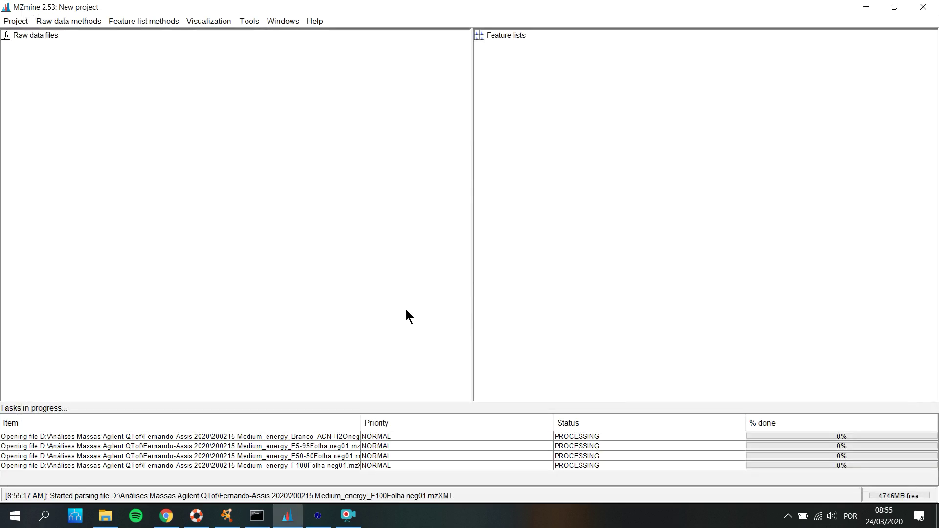
# - Switch to the browser and examine the molecular network preview on the Cytoscape Downloader page
pyautogui.click(166, 516)
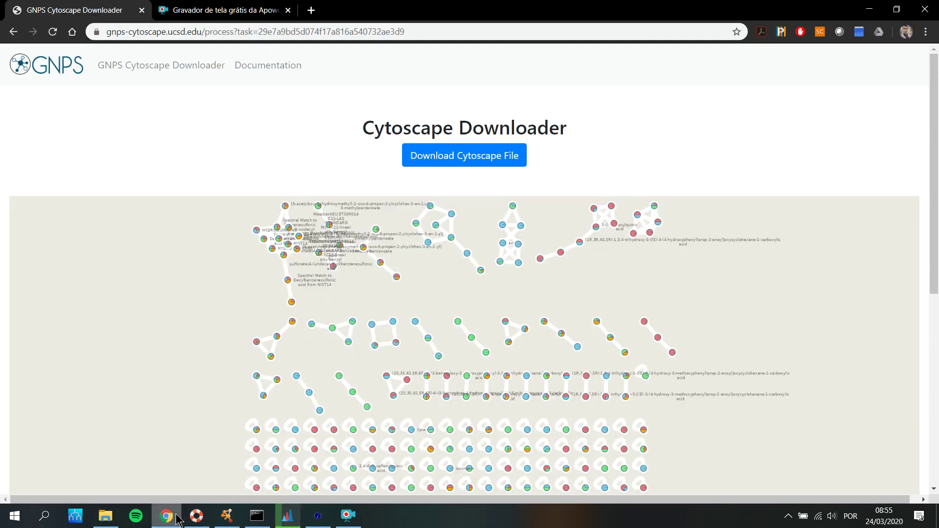
pyautogui.scroll(-6, 599, 281)
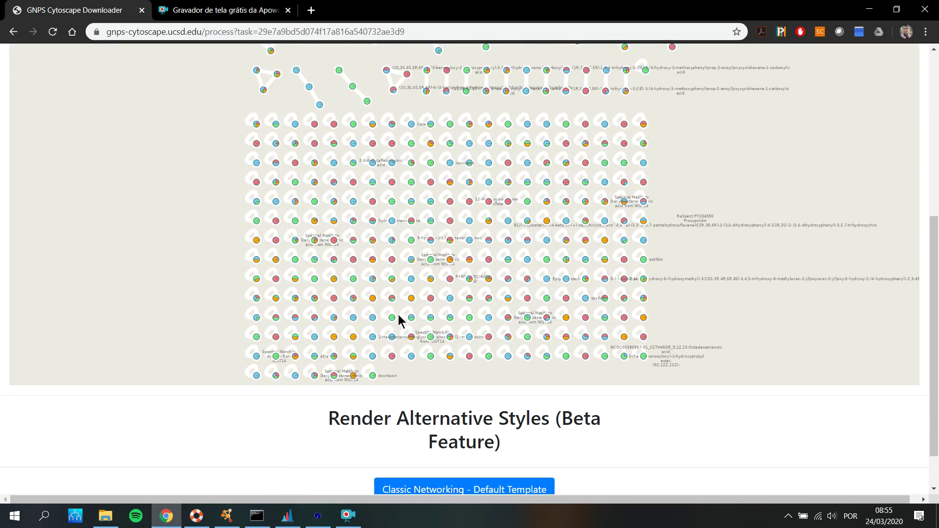
pyautogui.scroll(5, 390, 268)
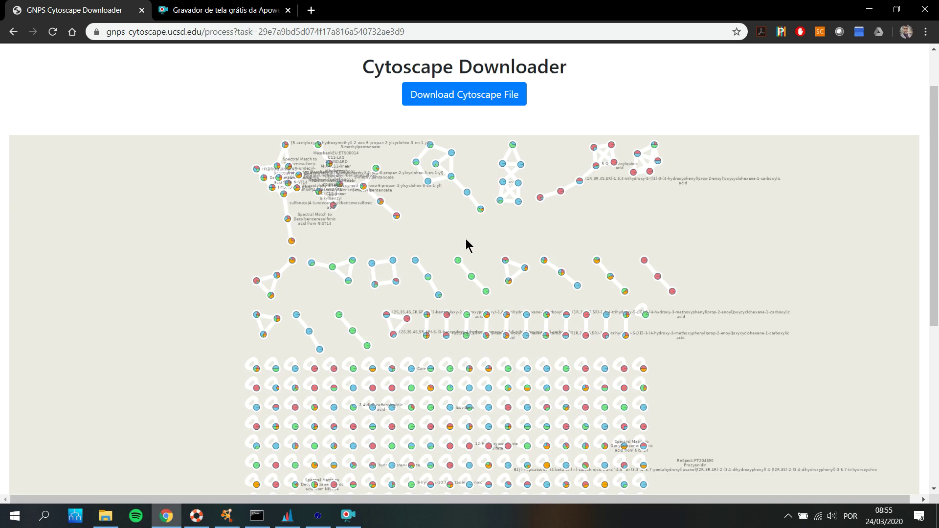
pyautogui.click(460, 97)
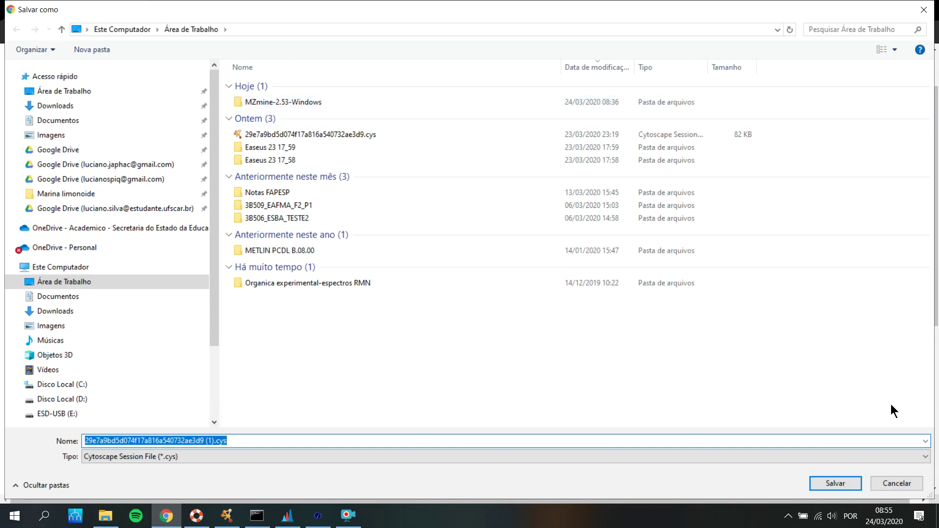
pyautogui.click(898, 483)
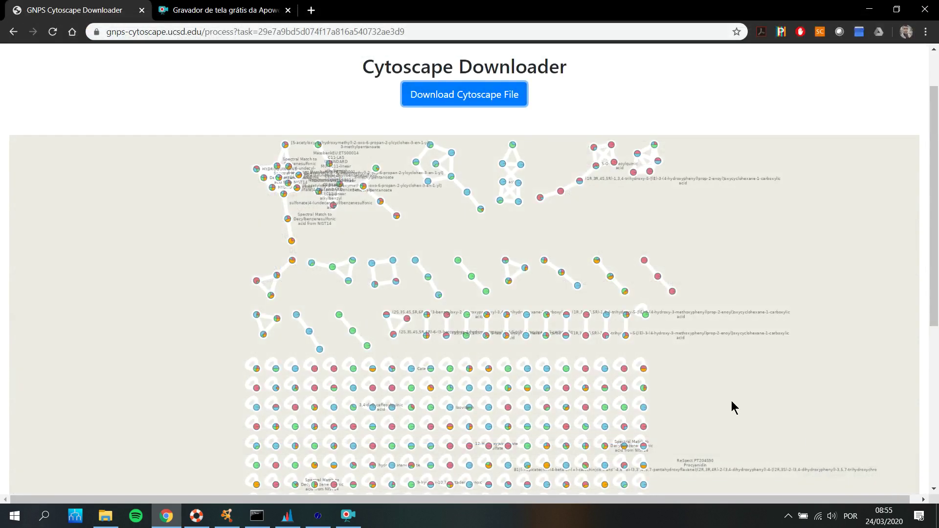
# - Return to the job status page and copy the job title 200215 Medium_energy_Folha_neg01
pyautogui.click(19, 35)
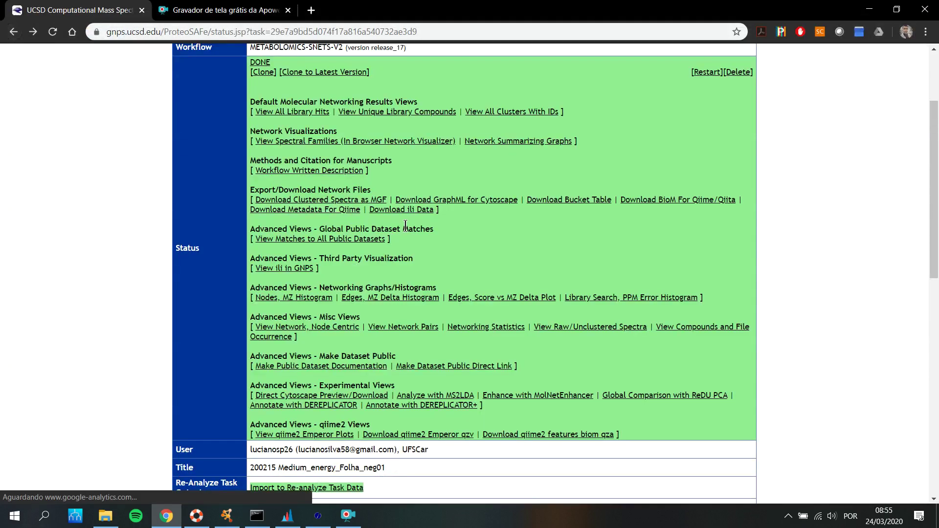
pyautogui.scroll(-1, 456, 285)
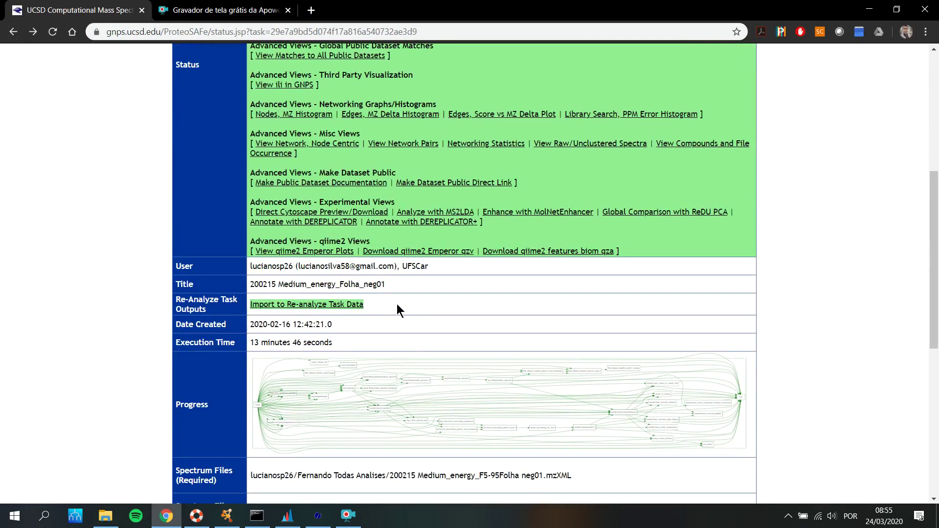
pyautogui.moveTo(389, 284); pyautogui.dragTo(249, 284)
pyautogui.hotkey('ctrl', 'c')
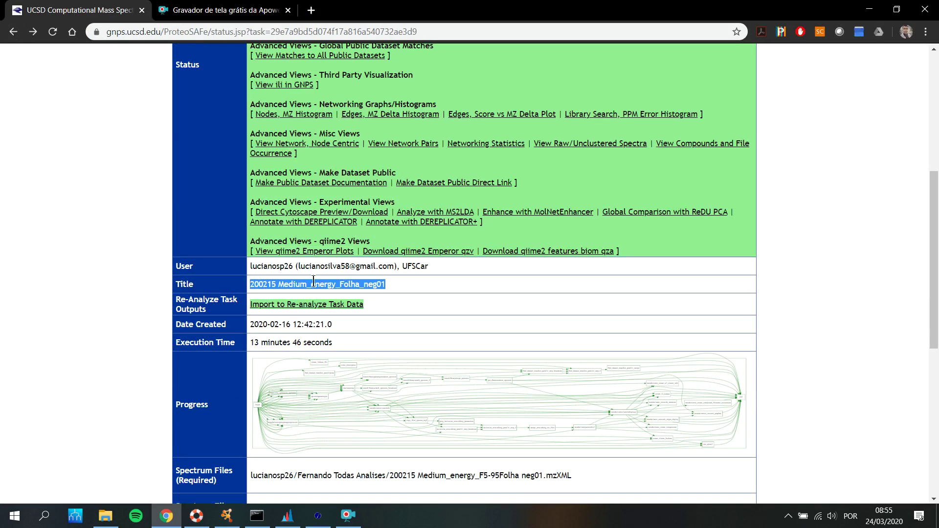
# - Download the Cytoscape file to the raw data folder on drive D as 200215 Medium_energy_Folha_neg01 and open it in Cytoscape
pyautogui.click(313, 213)
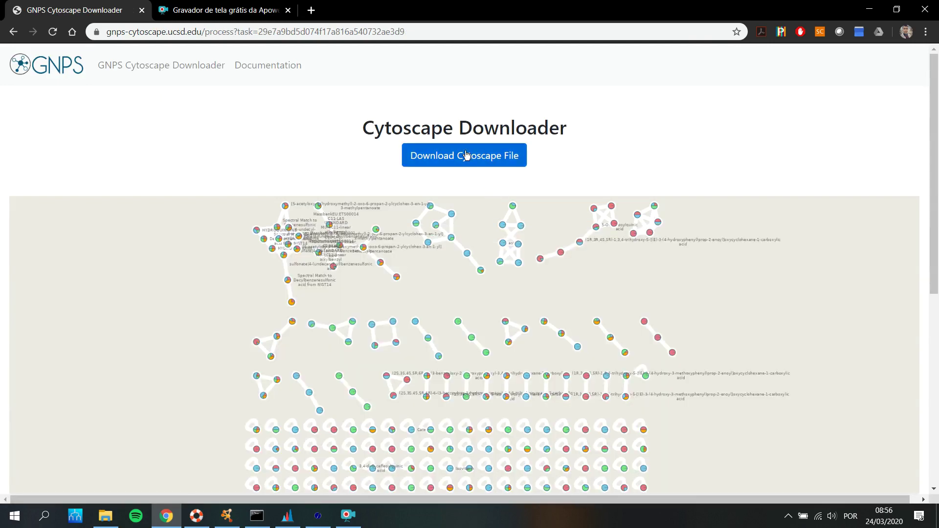
pyautogui.click(466, 154)
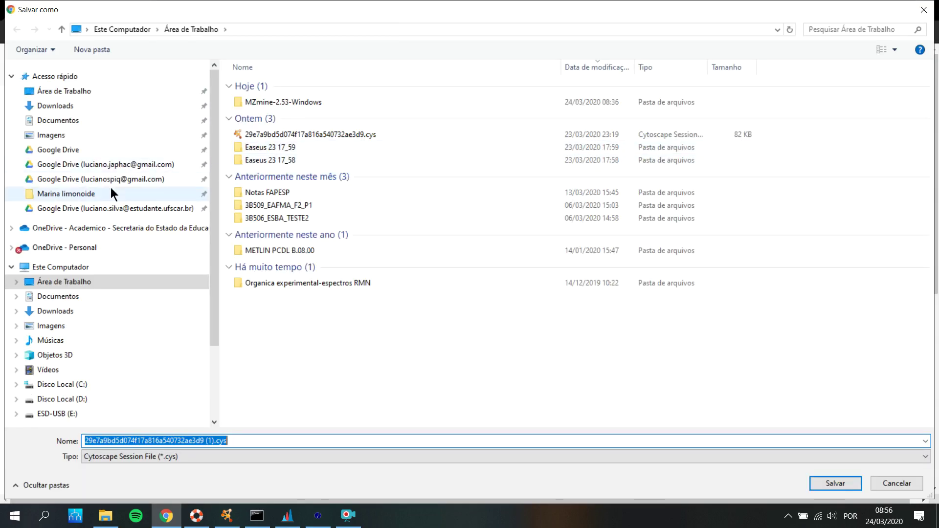
pyautogui.click(78, 399)
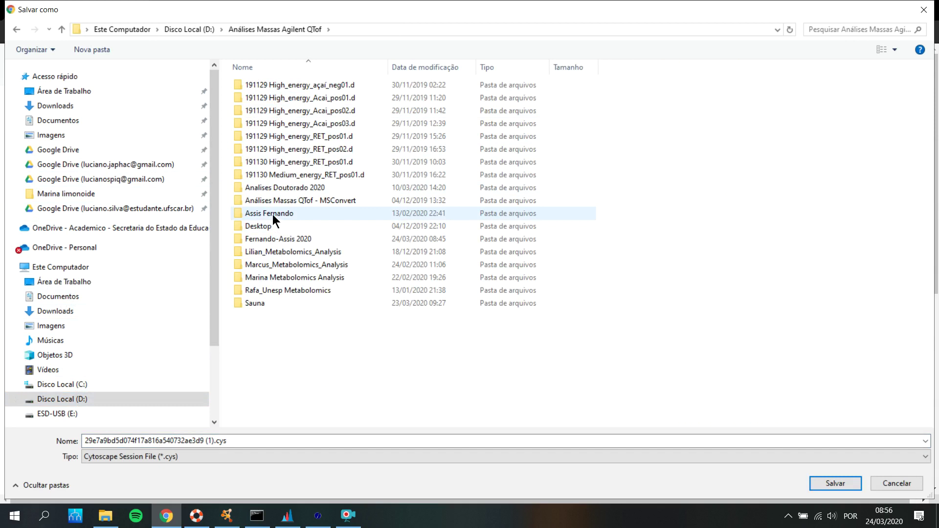
pyautogui.doubleClick(281, 238)
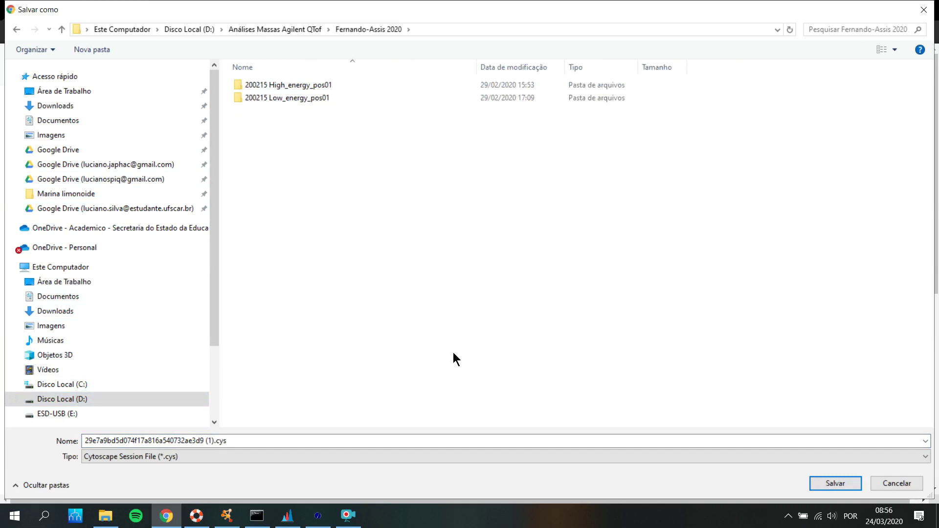
pyautogui.click(215, 443)
pyautogui.hotkey('ctrl', 'a')
pyautogui.hotkey('ctrl', 'v')
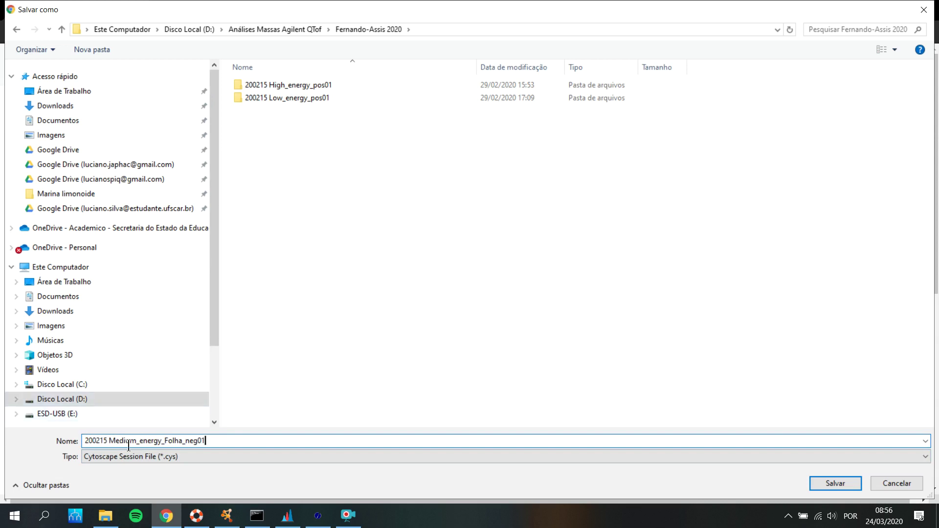
pyautogui.click(843, 485)
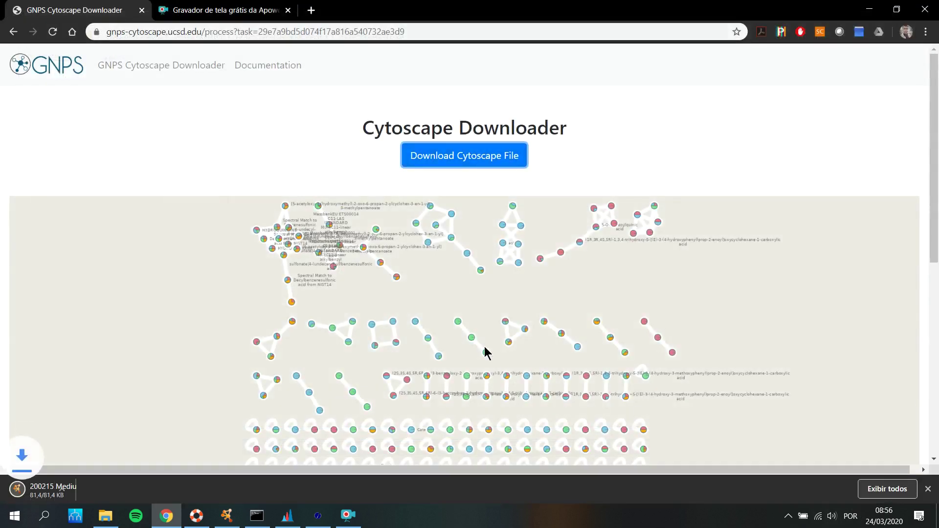
pyautogui.click(59, 492)
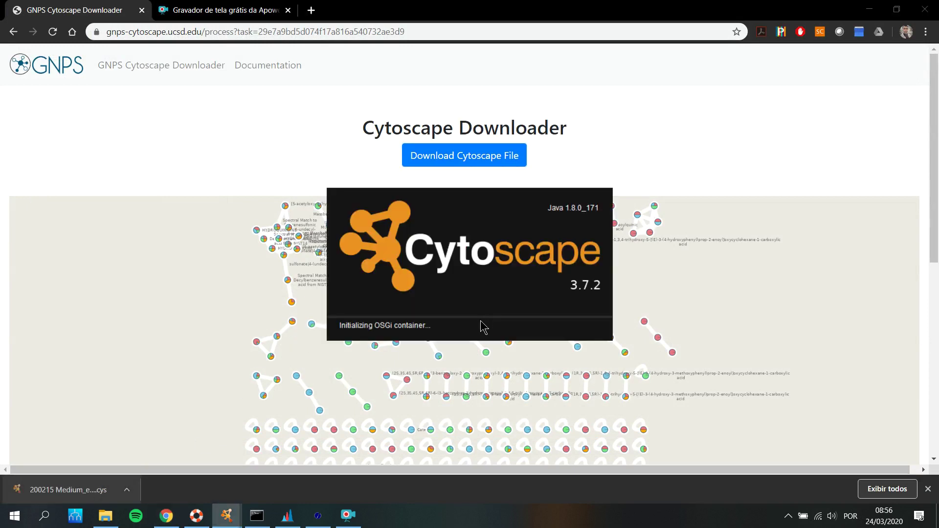
# - Switch to MZmine and start a chromatogram of the F100Folha raw file with the automatic m/z range 149.9984 to 1499.5324
pyautogui.click(287, 516)
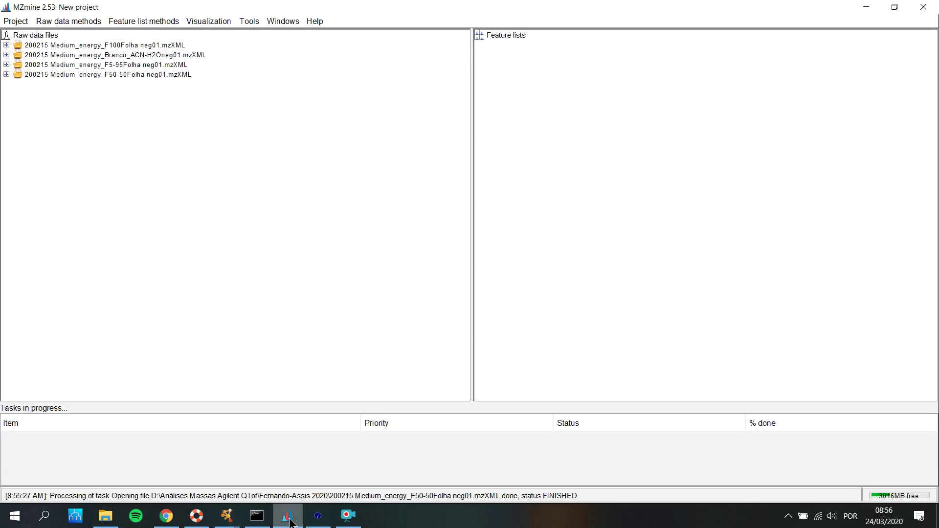
pyautogui.rightClick(83, 44)
pyautogui.click(68, 43)
pyautogui.click(72, 44)
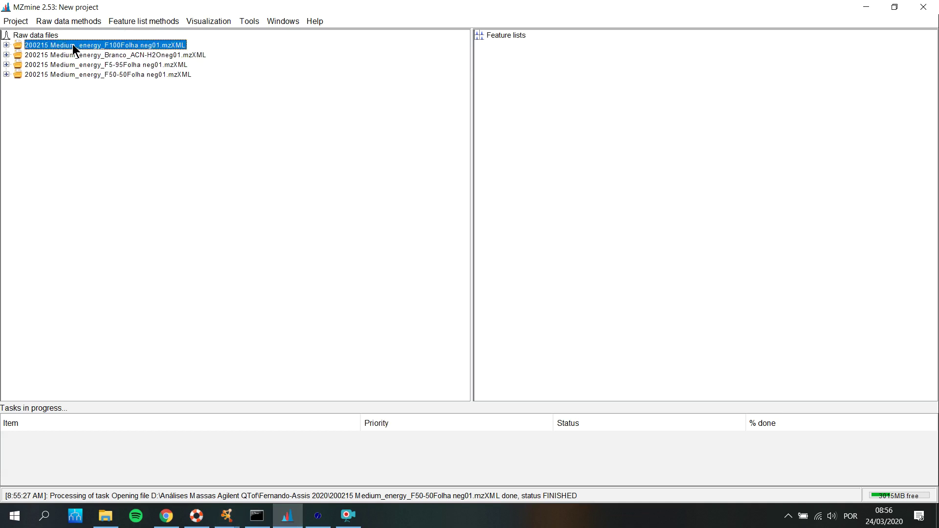
pyautogui.rightClick(73, 44)
pyautogui.click(107, 54)
pyautogui.click(495, 252)
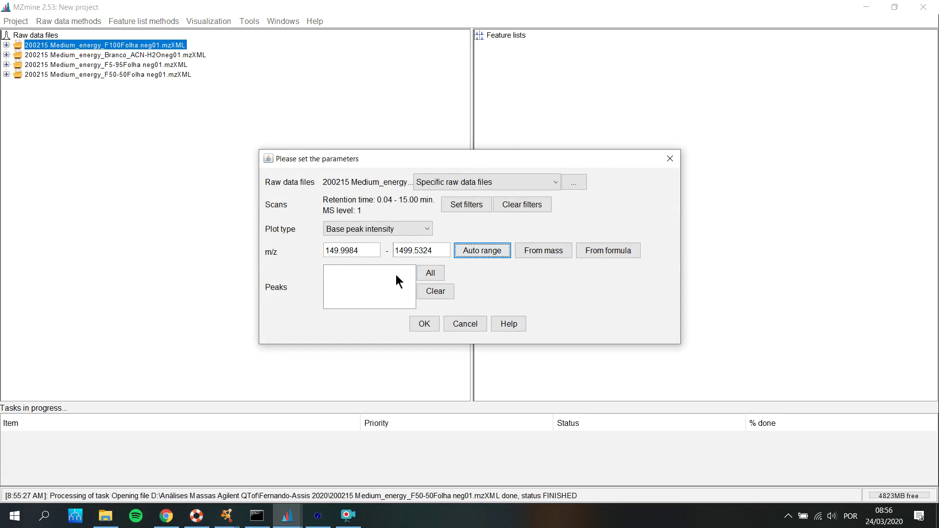
# - Set the scan filter to the automatic retention time range of 0.04 to 15.01 min, and view the base peak chromatogram
pyautogui.click(480, 206)
pyautogui.click(573, 209)
pyautogui.click(443, 341)
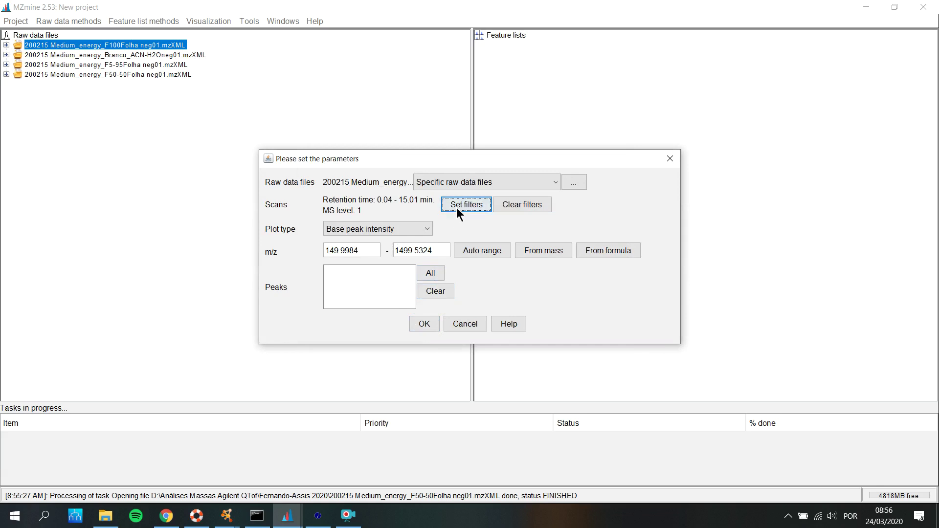
pyautogui.click(422, 326)
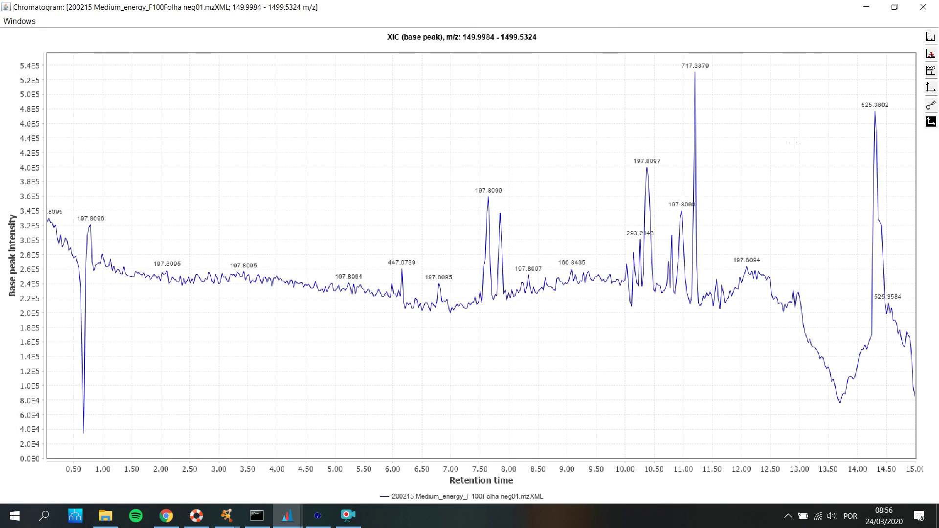
pyautogui.click(923, 7)
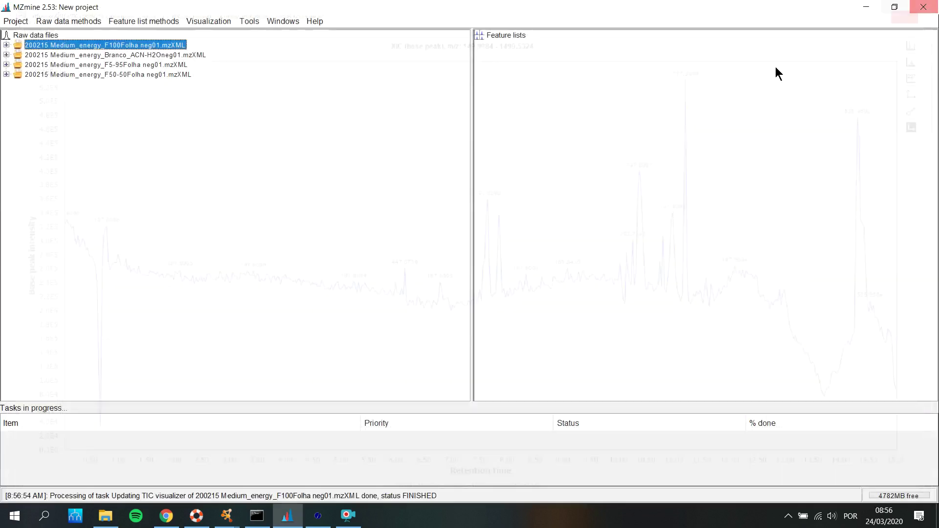
# - Plot the F100Folha base peak chromatogram again with the lower m/z limit set to 200
pyautogui.rightClick(125, 45)
pyautogui.click(159, 52)
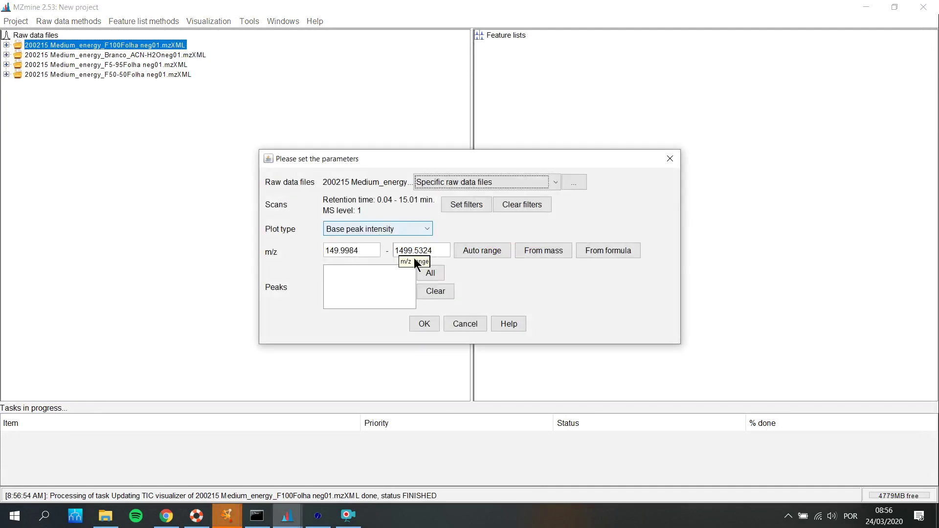
pyautogui.moveTo(367, 251); pyautogui.dragTo(297, 251)
pyautogui.write('200')
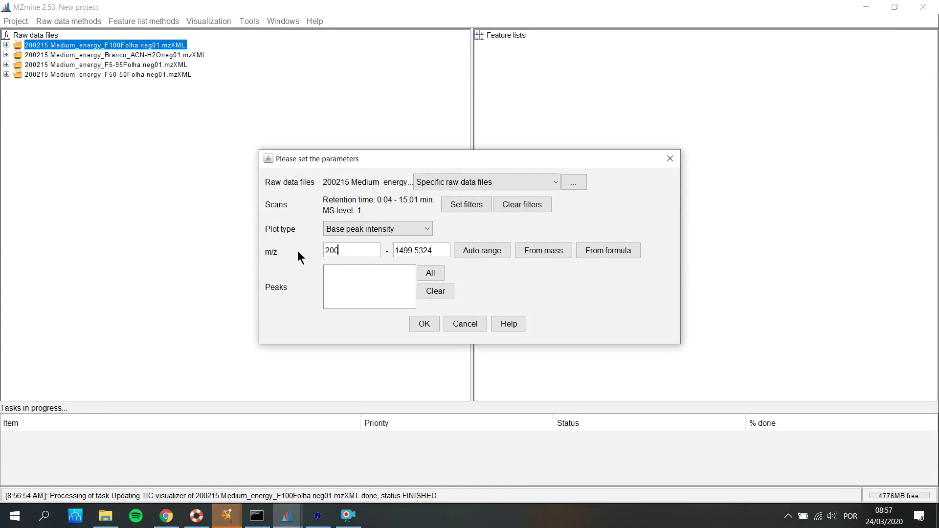
pyautogui.click(420, 323)
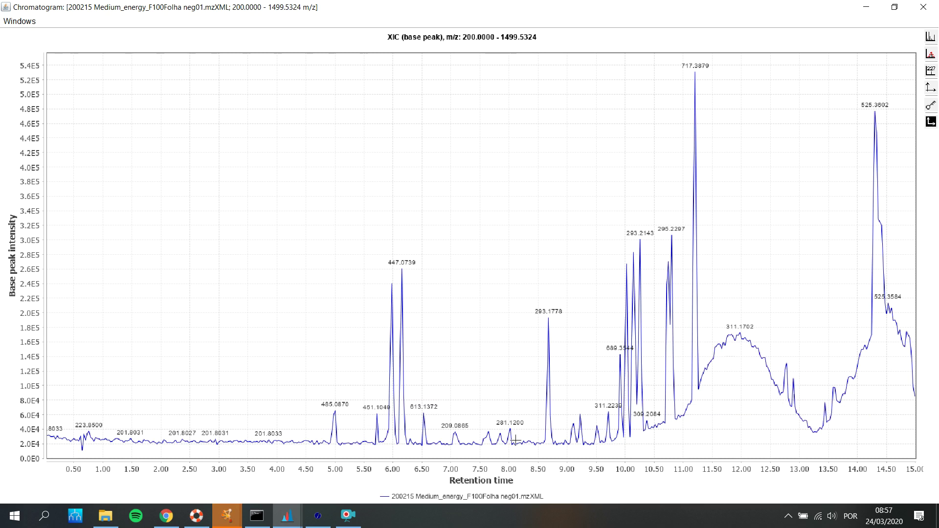
# - Close the F100Folha chromatogram and view the F50-50Folha base peak chromatogram with the m/z range 200.0000 to 1499.5324
pyautogui.click(924, 7)
pyautogui.rightClick(105, 75)
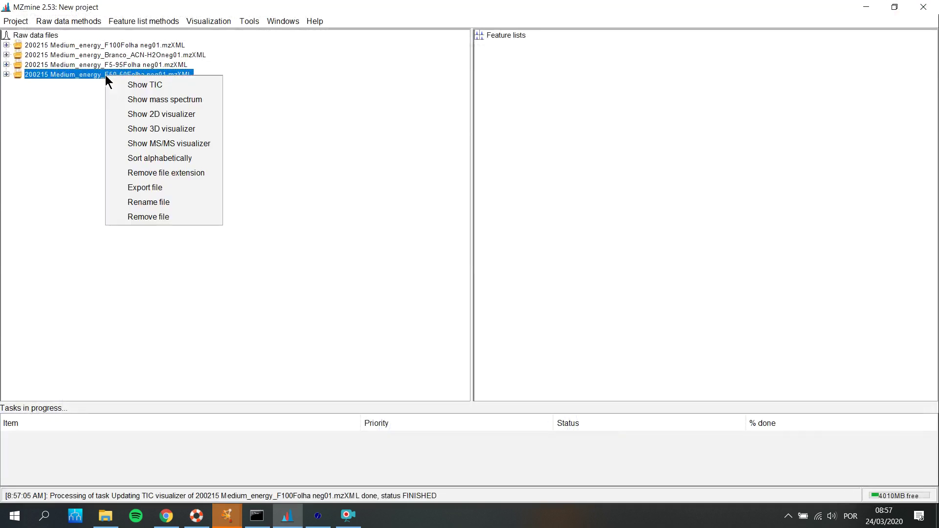
pyautogui.click(148, 86)
pyautogui.click(414, 329)
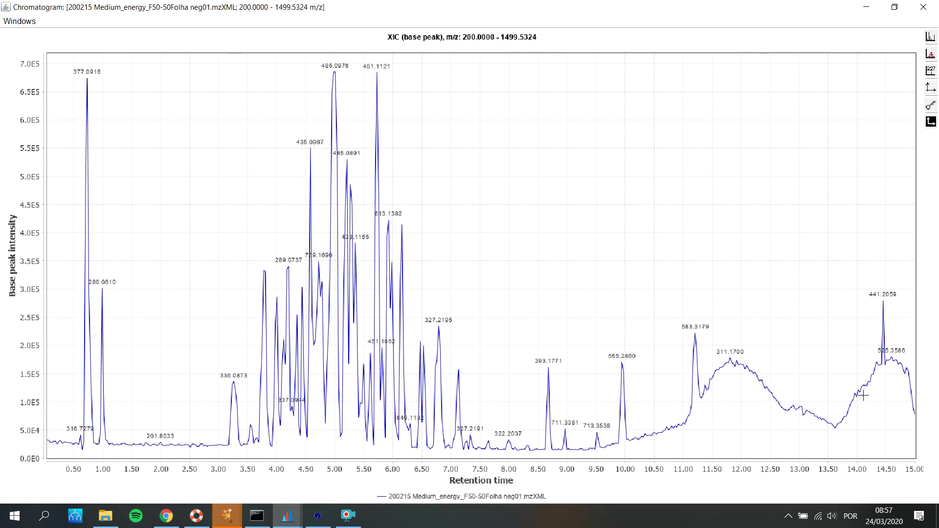
pyautogui.click(924, 7)
# - Select all four raw data files and open batch mode for them
pyautogui.click(110, 45)
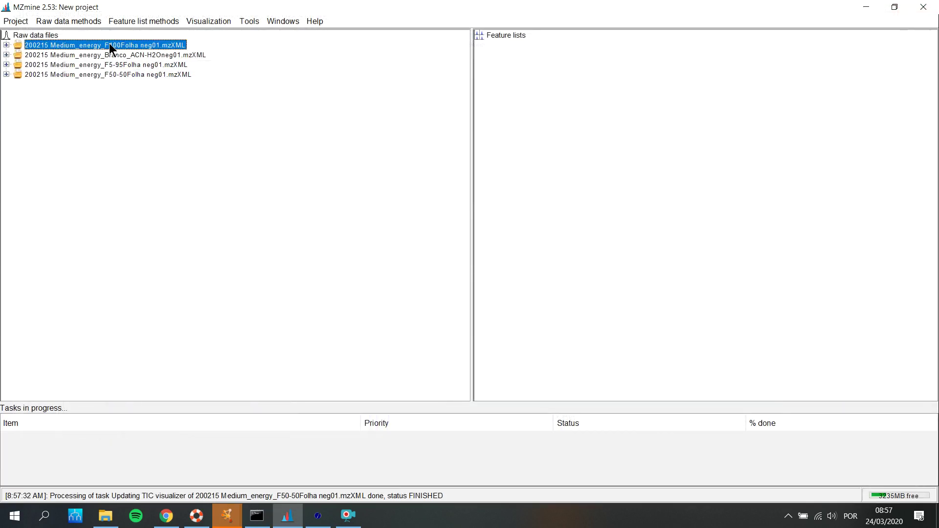
pyautogui.keyDown('shift'); pyautogui.click(85, 75); pyautogui.keyUp('shift')
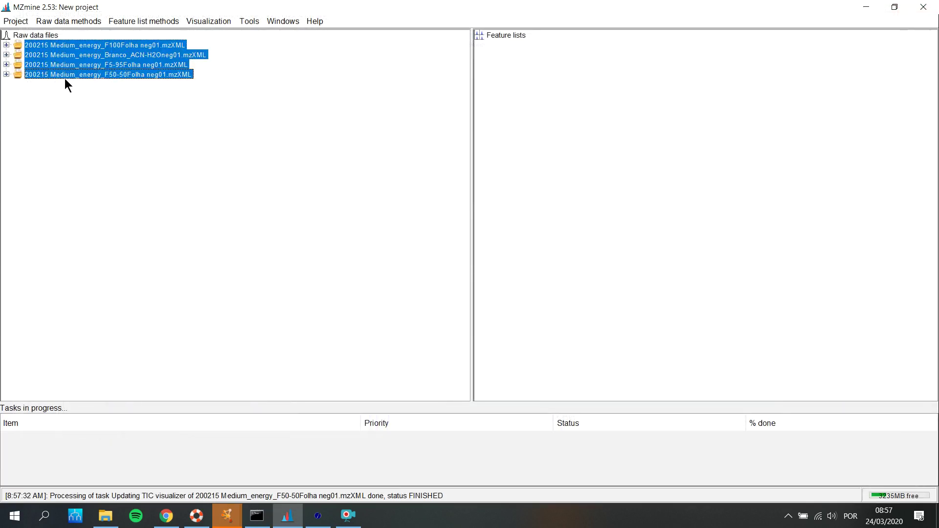
pyautogui.click(22, 21)
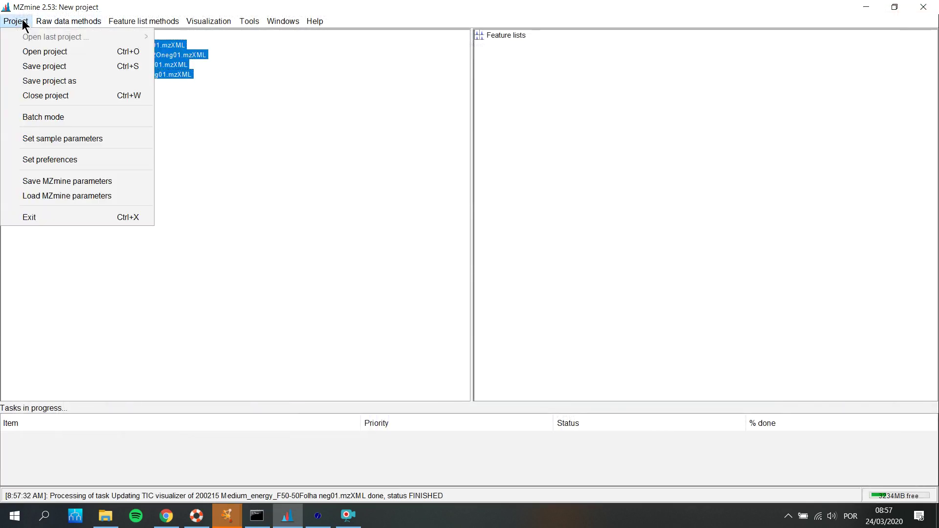
pyautogui.click(54, 117)
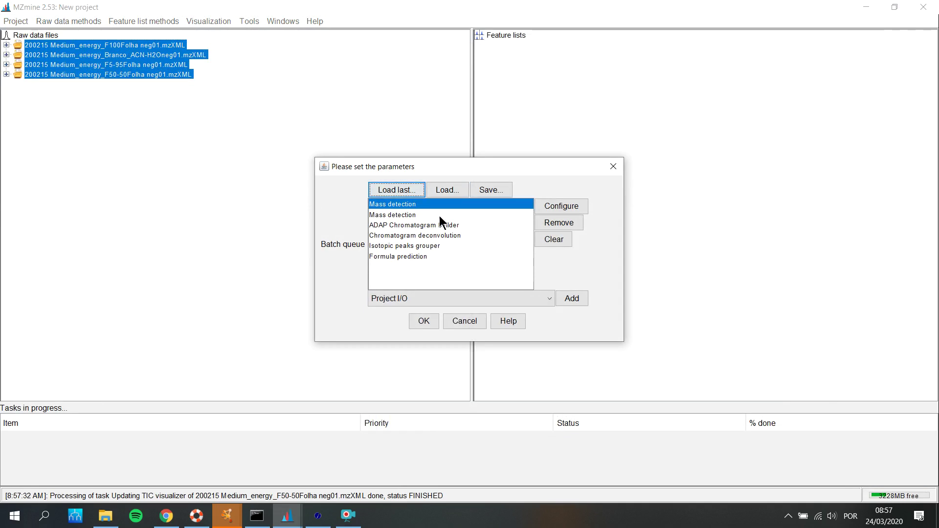
# - Remove all the existing processing steps, from Mass detection to Formula prediction, from the batch queue
pyautogui.click(564, 223)
pyautogui.click(564, 223)
pyautogui.click(563, 223)
pyautogui.click(563, 222)
pyautogui.click(563, 223)
pyautogui.click(564, 222)
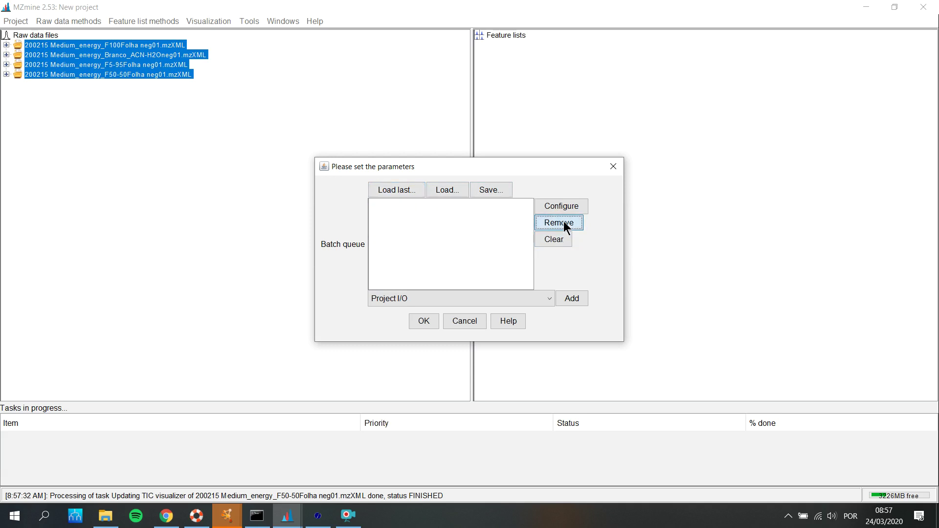
# - Browse to the 29-02-2020 Desktop folder on drive D to load a batch queue file
pyautogui.click(445, 190)
pyautogui.click(300, 226)
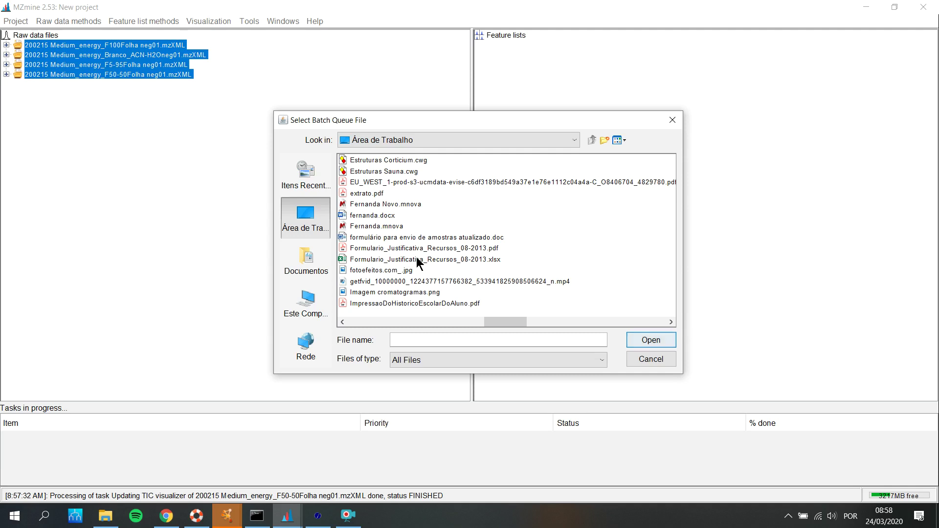
pyautogui.scroll(3, 351, 245)
pyautogui.click(305, 301)
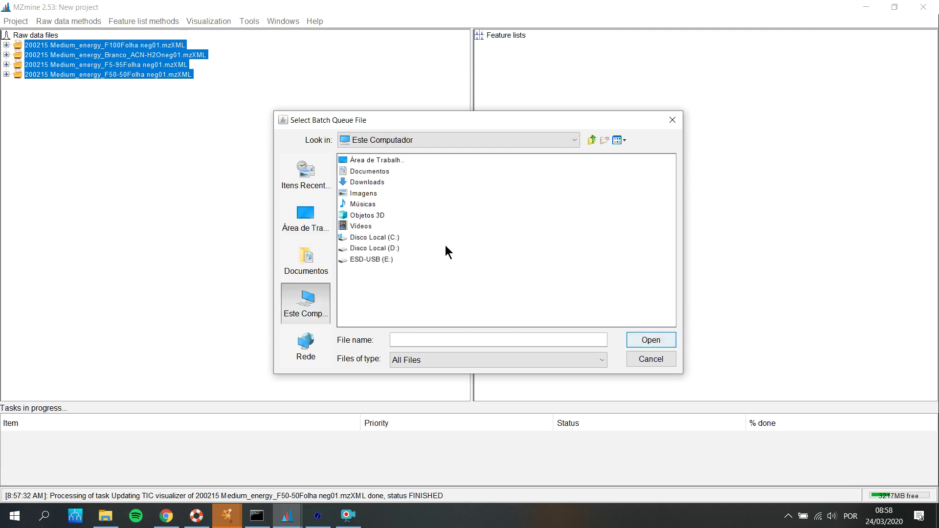
pyautogui.click(370, 257)
pyautogui.doubleClick(372, 248)
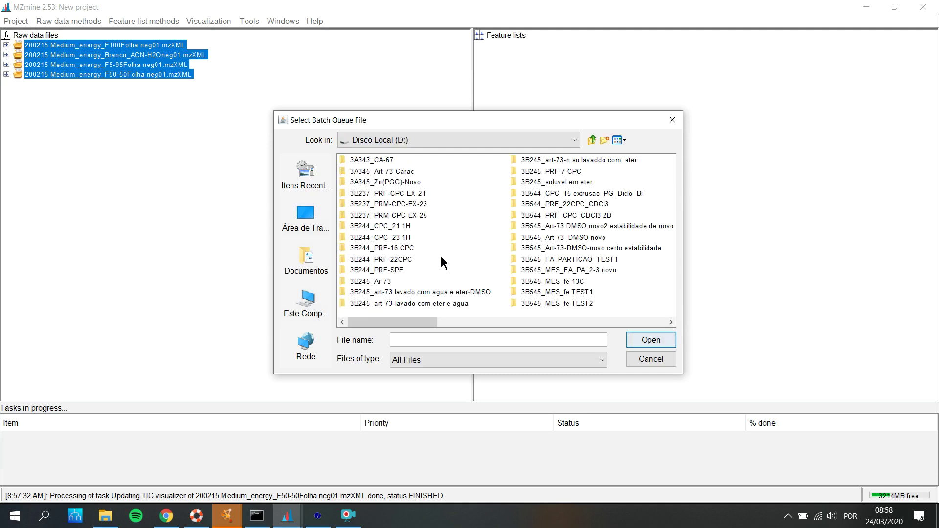
pyautogui.click(381, 247)
pyautogui.scroll(-4, 386, 247)
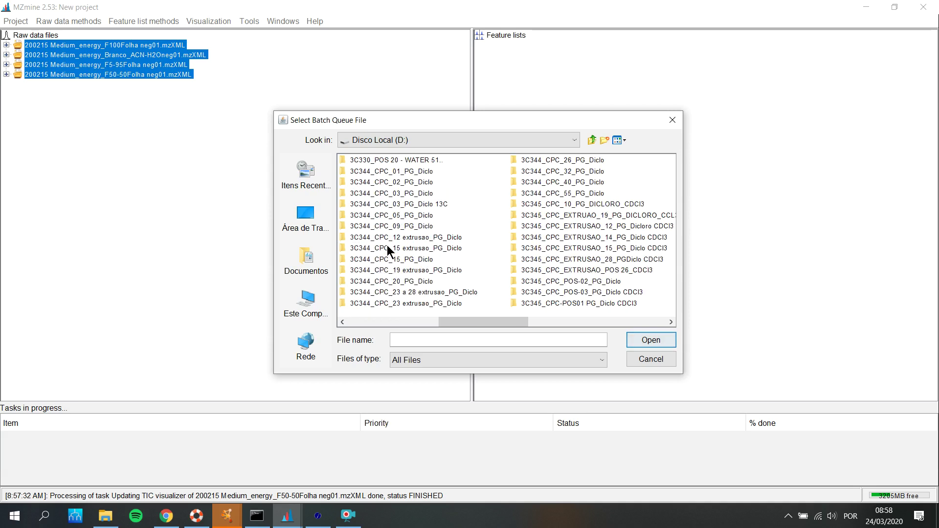
pyautogui.scroll(-3, 386, 247)
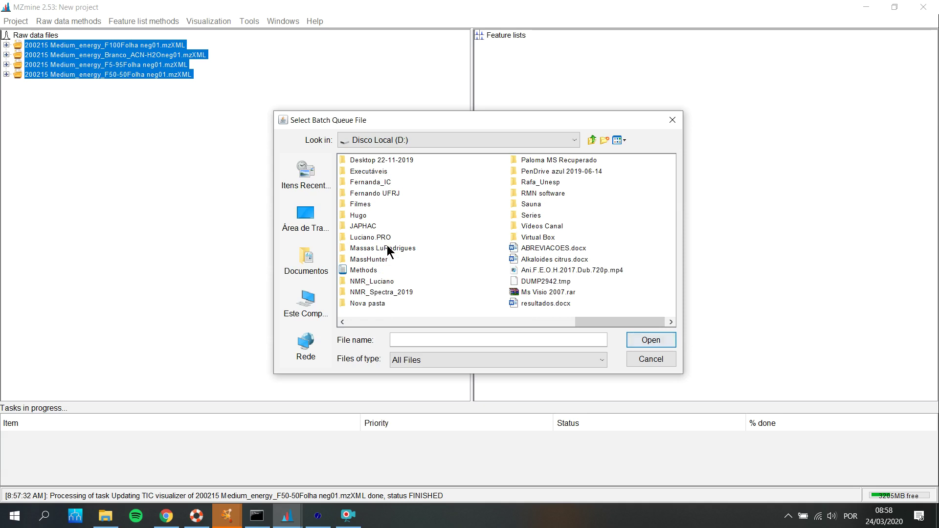
pyautogui.scroll(1, 388, 248)
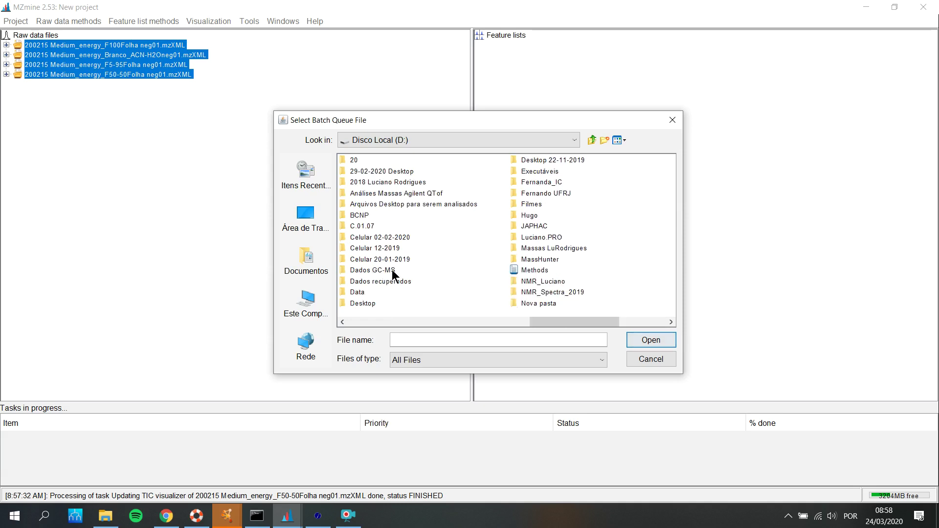
pyautogui.doubleClick(383, 170)
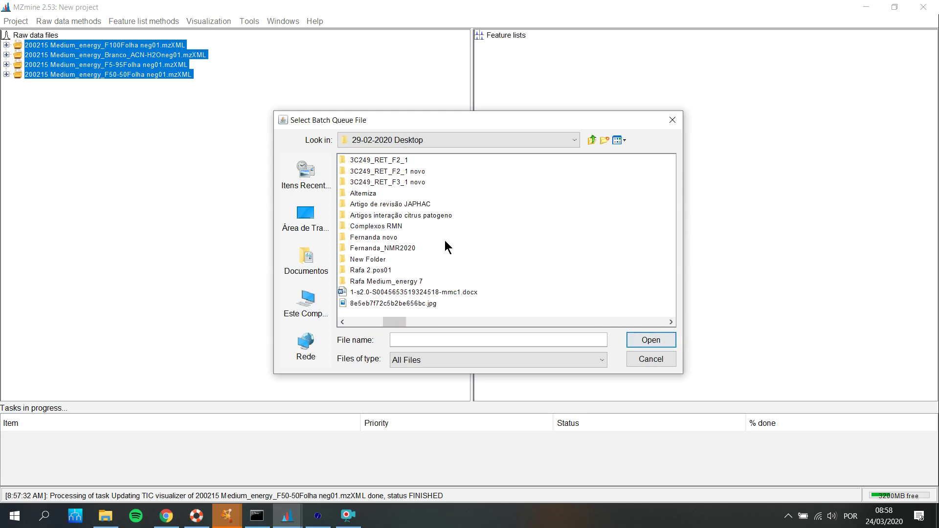
# - Load the "Batch completa" XML file as a replacement for the current batch queue
pyautogui.scroll(-3, 445, 240)
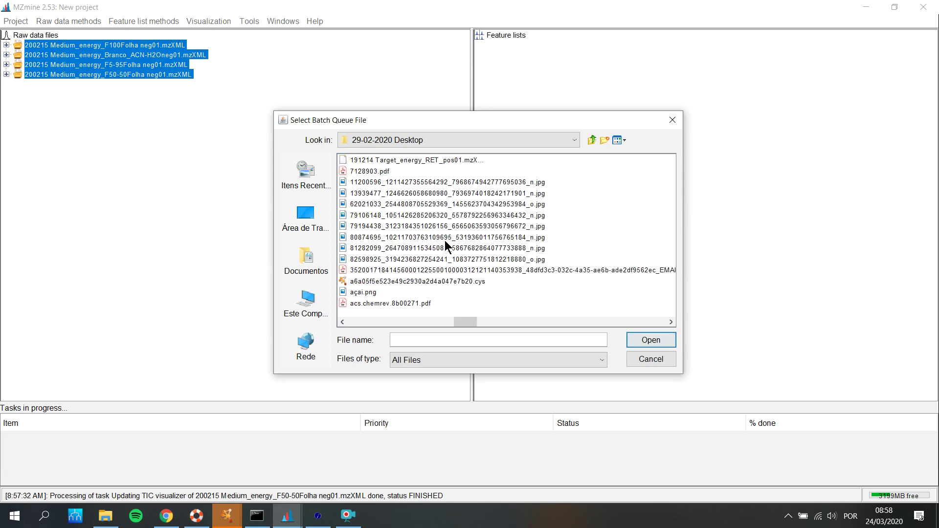
pyautogui.scroll(-3, 446, 241)
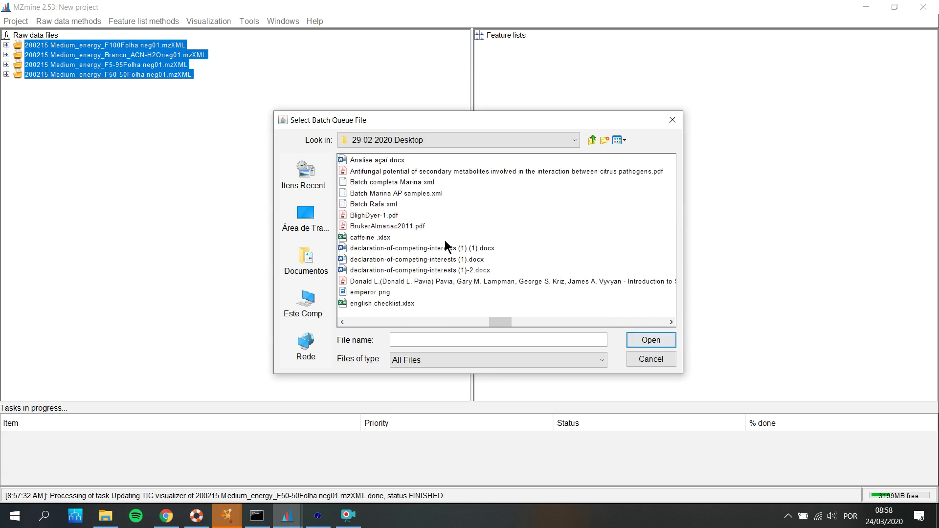
pyautogui.click(389, 182)
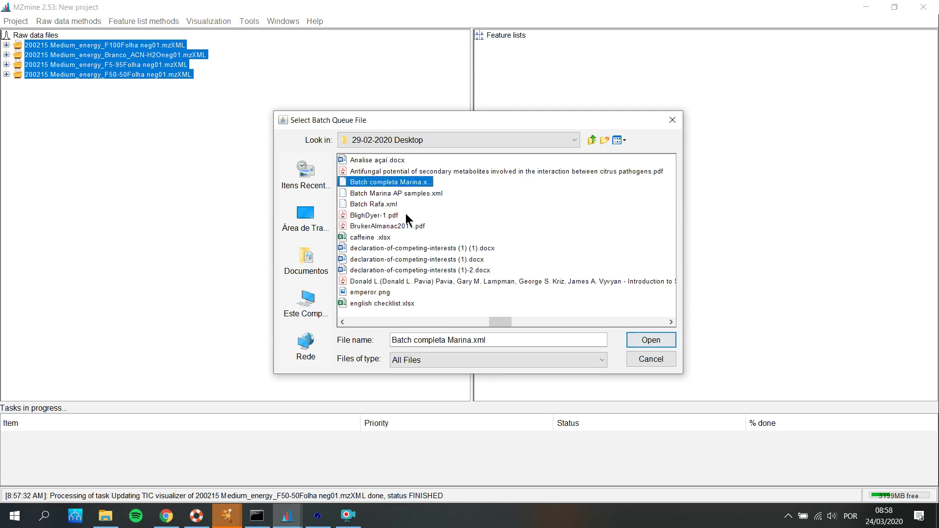
pyautogui.click(650, 341)
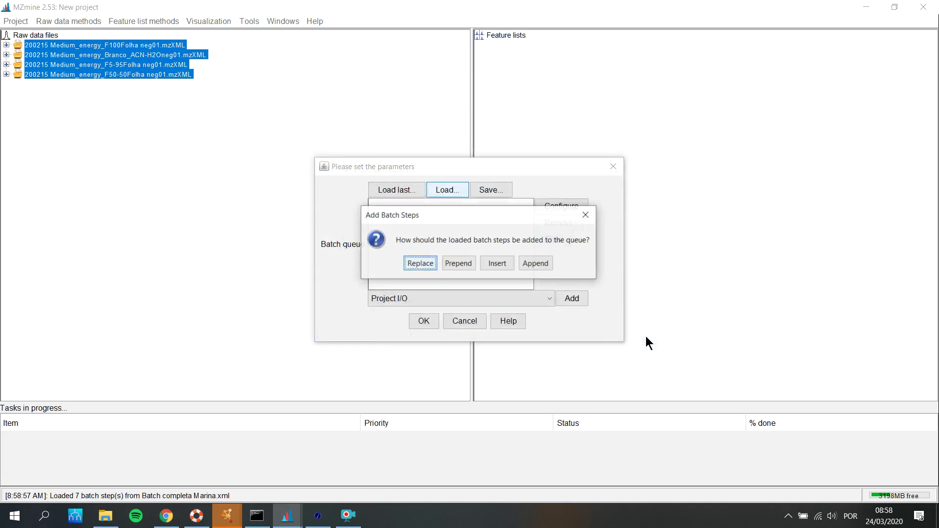
pyautogui.click(430, 265)
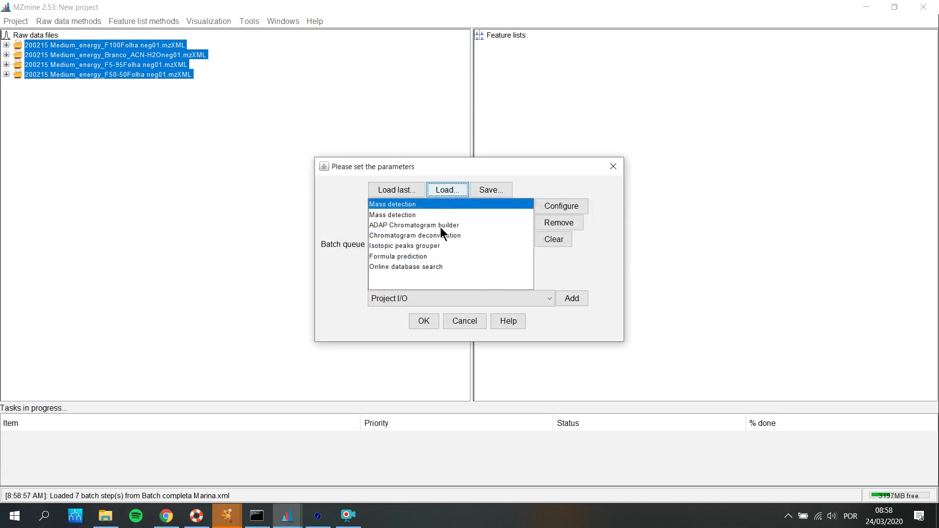
# - Remove all the steps loaded from the "Batch completa" file, from Mass detection to Online database search
pyautogui.click(551, 223)
pyautogui.click(551, 223)
pyautogui.click(550, 223)
pyautogui.click(551, 223)
pyautogui.click(551, 223)
pyautogui.click(550, 223)
pyautogui.click(551, 223)
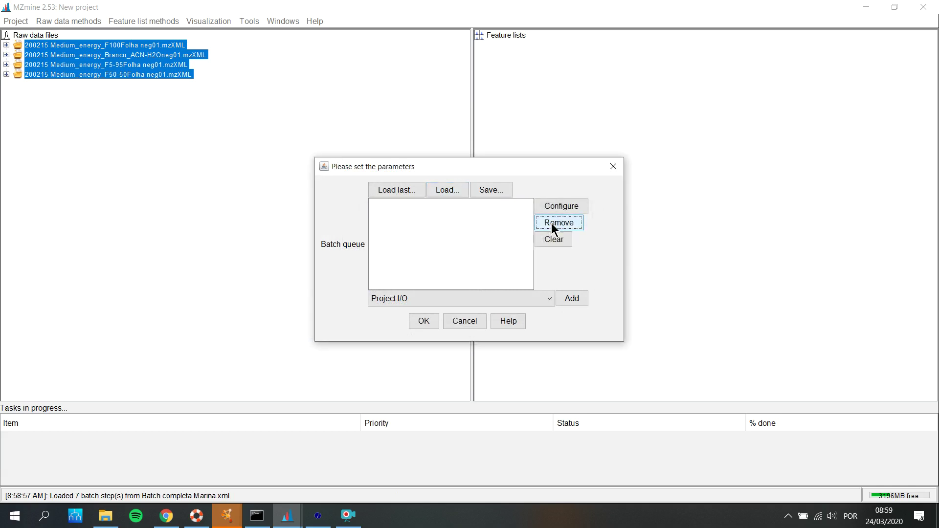
# - Load the "AP samples" batch XML file with the Replace option and remove its steps from the queue again
pyautogui.click(447, 190)
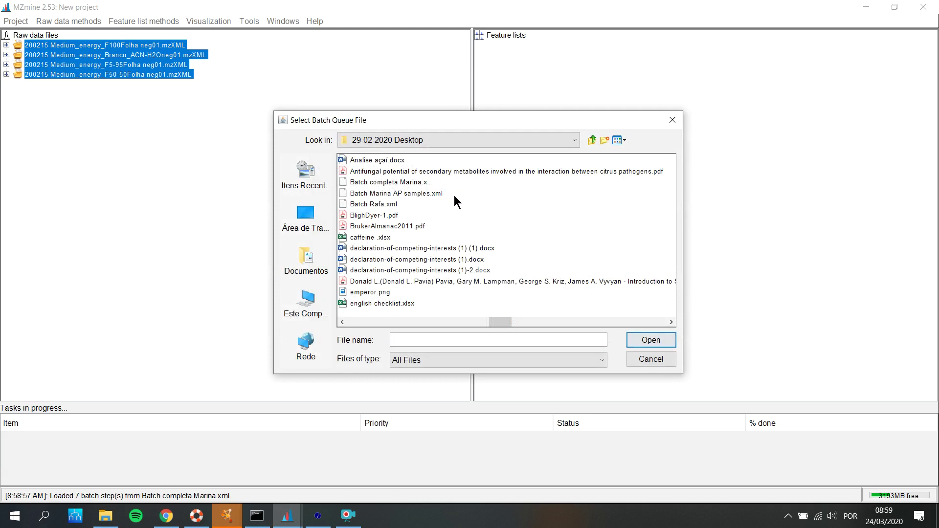
pyautogui.click(380, 194)
pyautogui.click(648, 341)
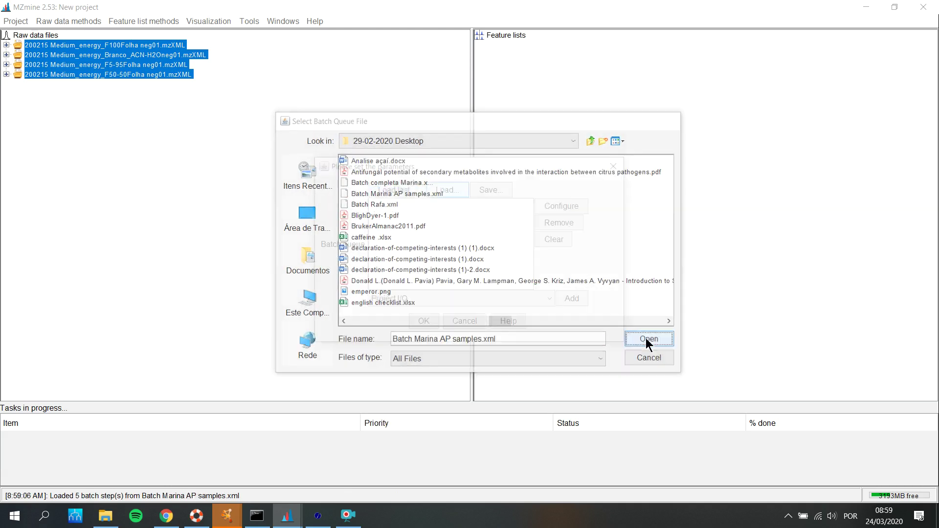
pyautogui.click(421, 263)
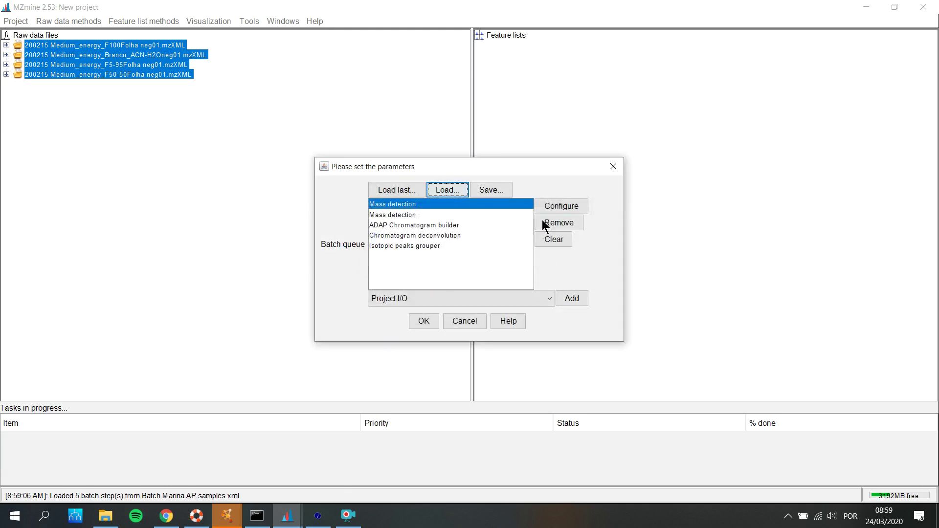
pyautogui.click(559, 224)
pyautogui.doubleClick(559, 224)
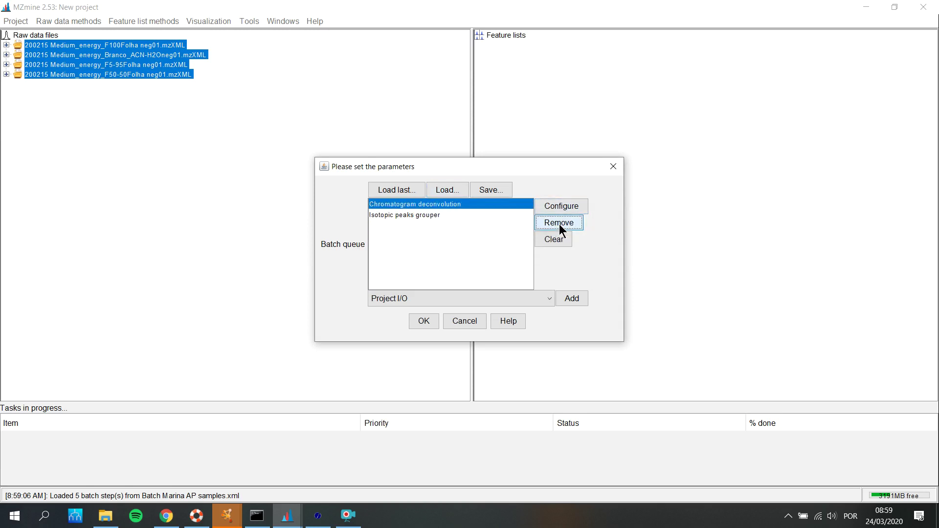
pyautogui.click(559, 224)
# - Try to load the batch XML file listed just below the "AP samples" one, replacing the queue
pyautogui.click(445, 190)
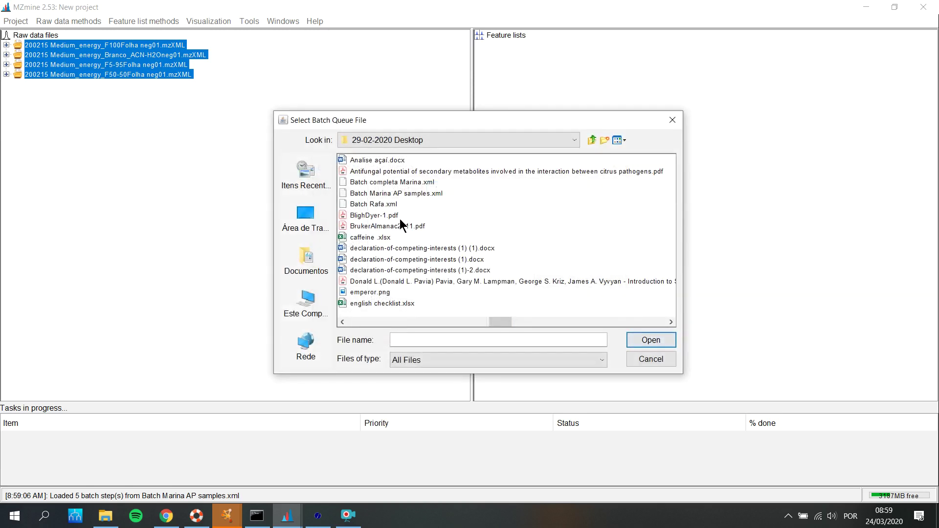
pyautogui.click(380, 204)
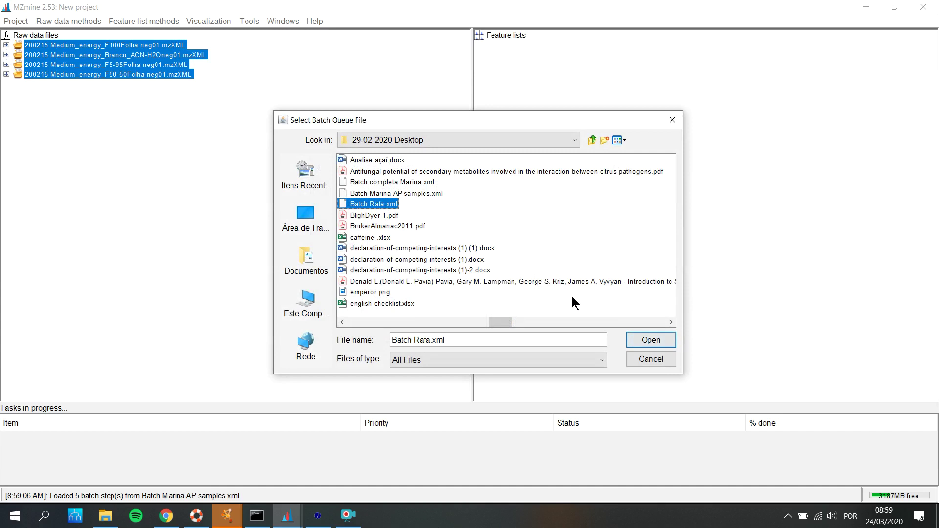
pyautogui.click(653, 341)
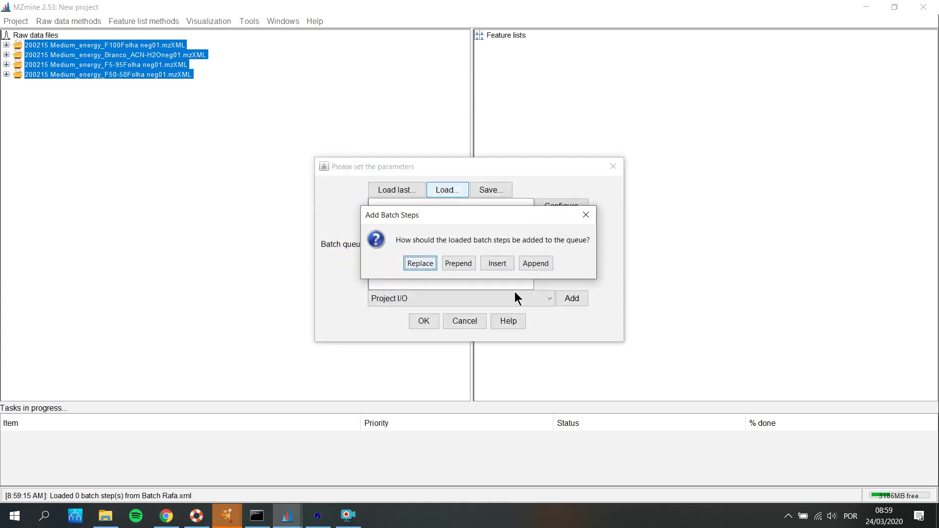
pyautogui.click(432, 263)
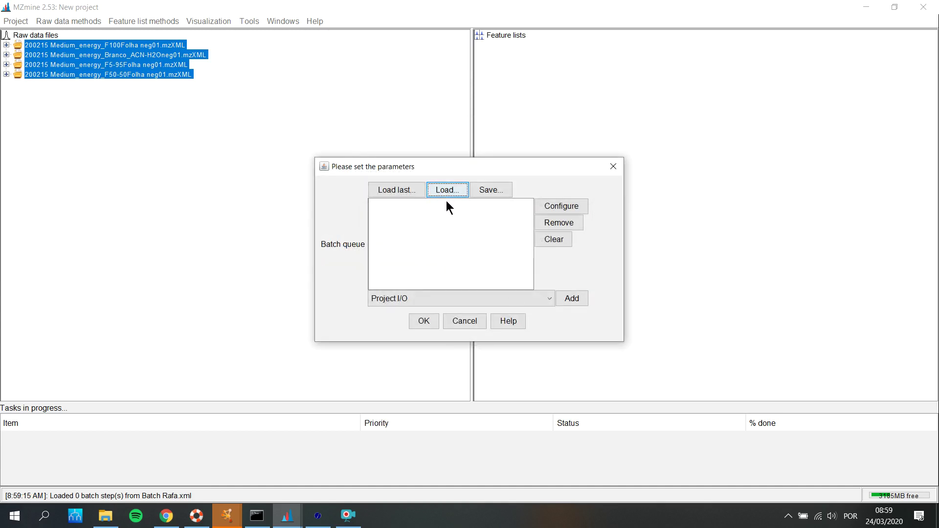
# - Load the recently used "FullAnalysis" batch XML file from the 29-02-2020 Desktop folder, replacing the batch queue
pyautogui.click(398, 189)
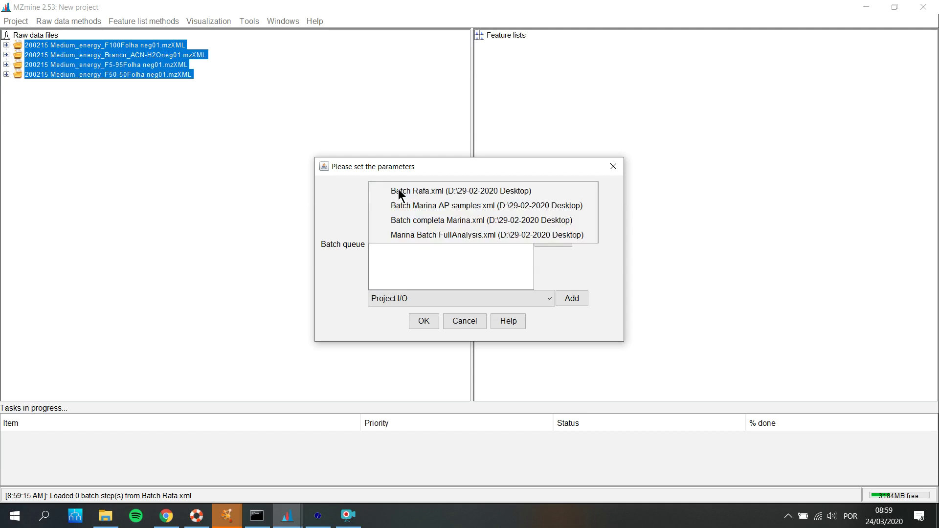
pyautogui.click(444, 233)
pyautogui.click(428, 261)
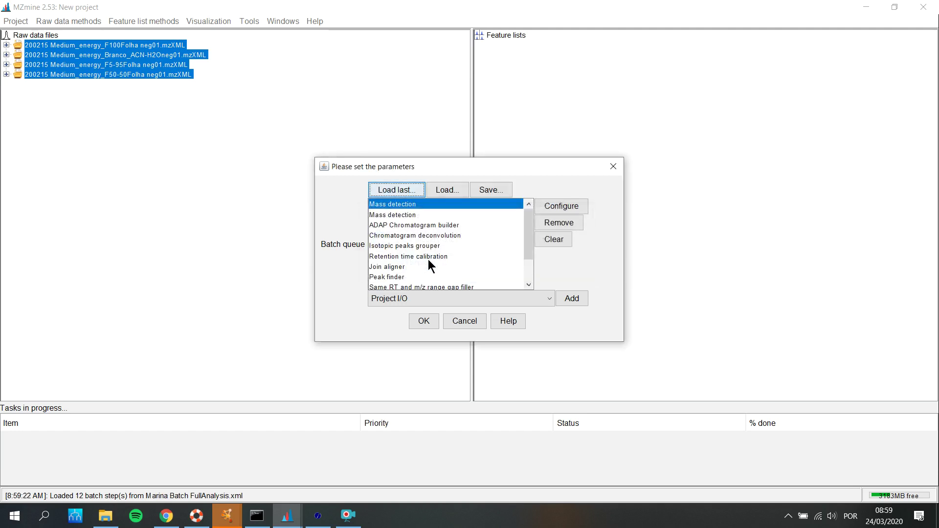
# - Remove the Online database search step from the batch queue
pyautogui.scroll(-2, 438, 257)
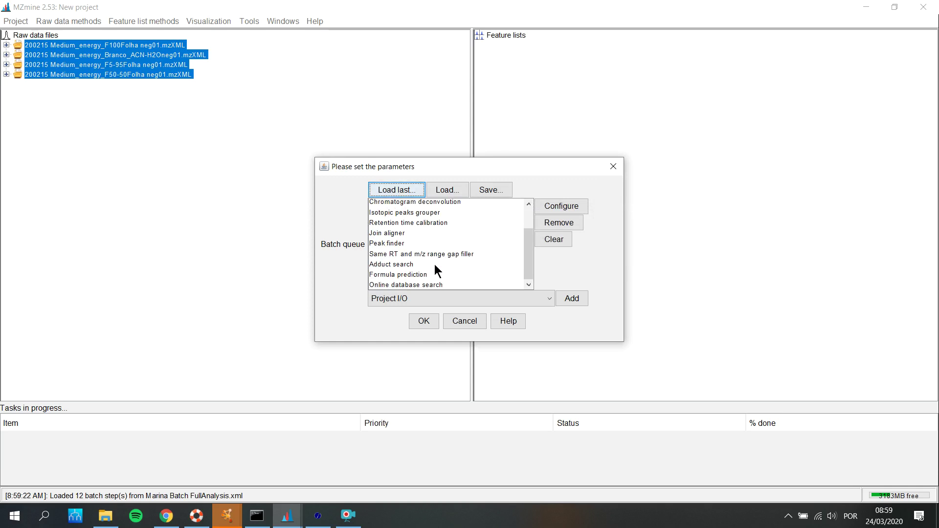
pyautogui.click(408, 285)
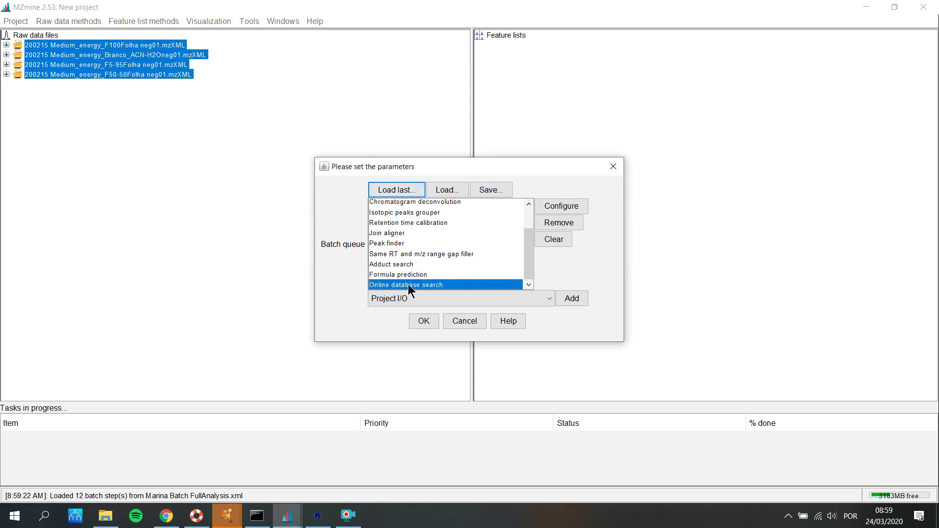
pyautogui.click(562, 224)
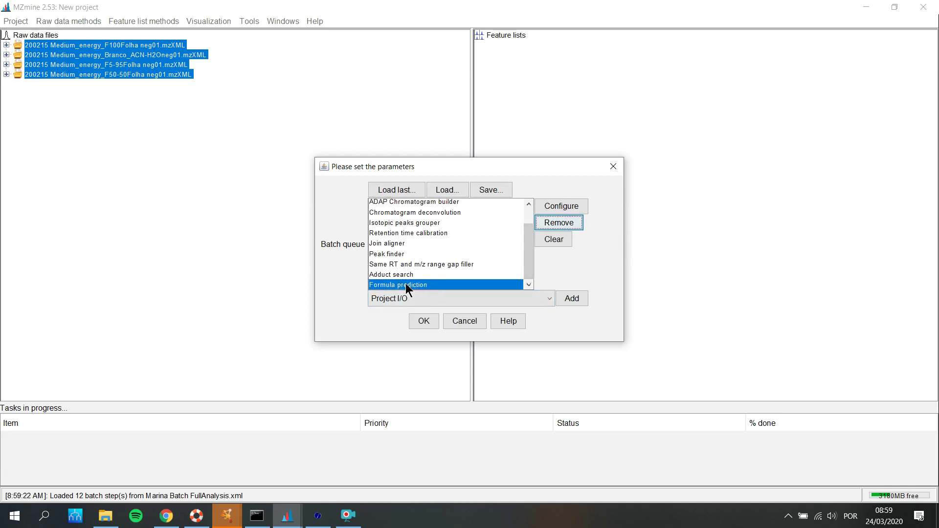
# - Remove the Same RT and m/z range gap filler step from the batch queue
pyautogui.click(391, 275)
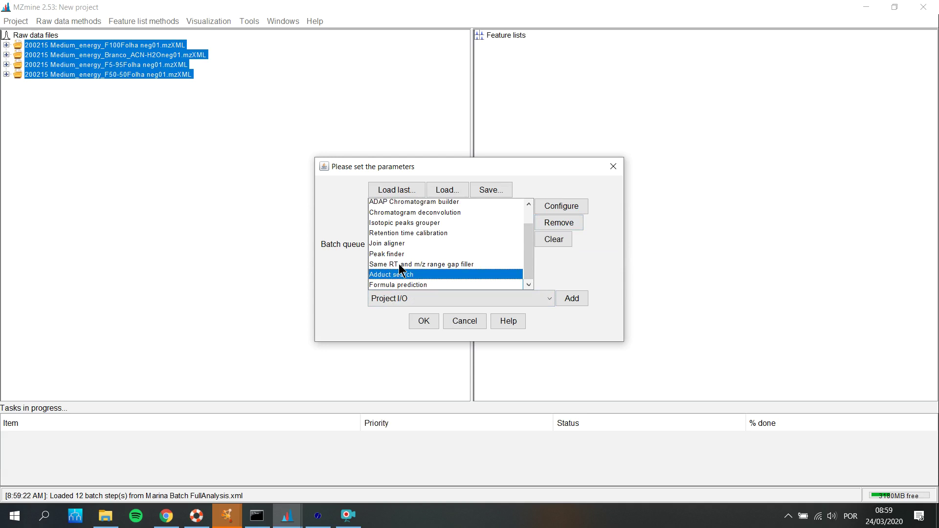
pyautogui.click(399, 264)
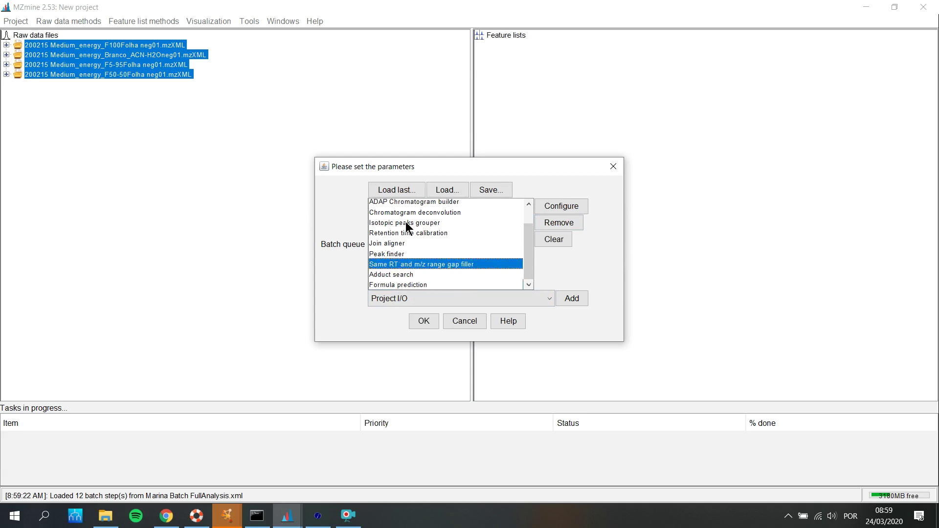
pyautogui.click(561, 223)
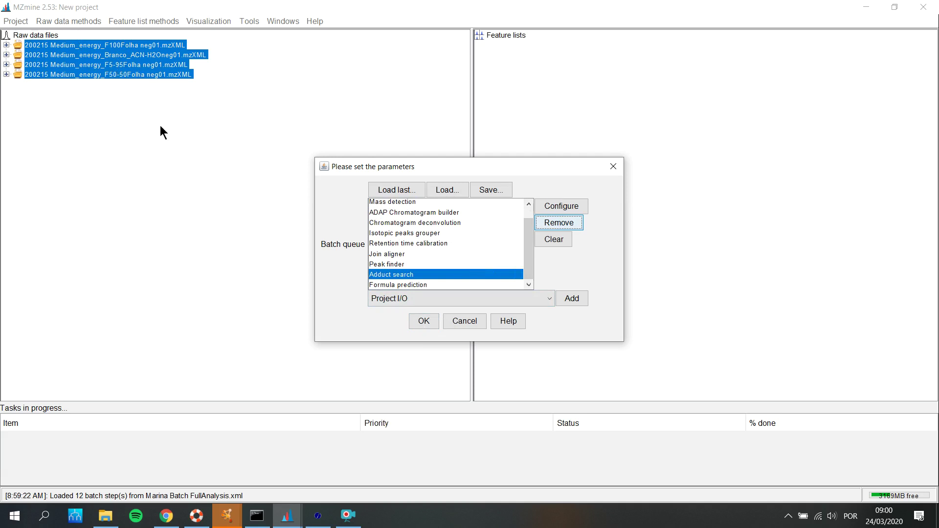
# - Review the parameters of the two Mass detection steps in the batch queue, leaving each without changes
pyautogui.scroll(1, 421, 240)
pyautogui.scroll(-1, 406, 220)
pyautogui.scroll(1, 408, 220)
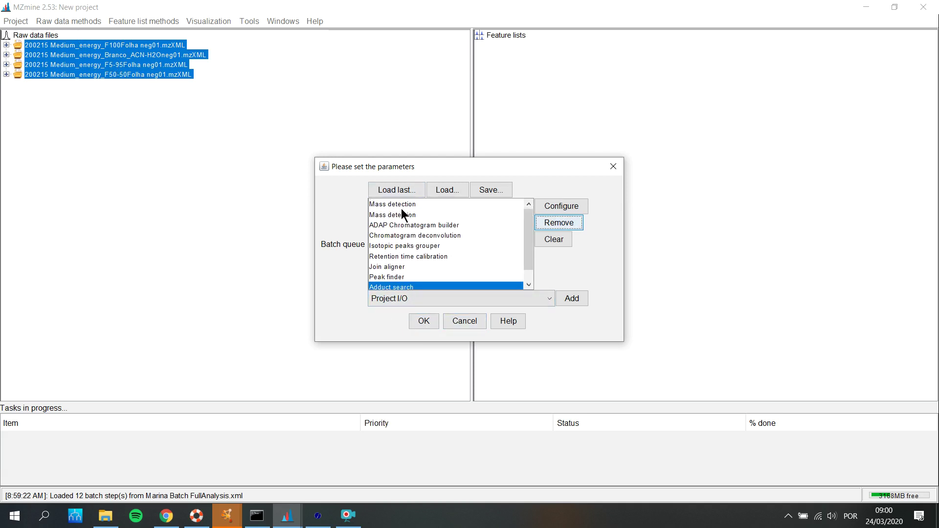
pyautogui.click(398, 205)
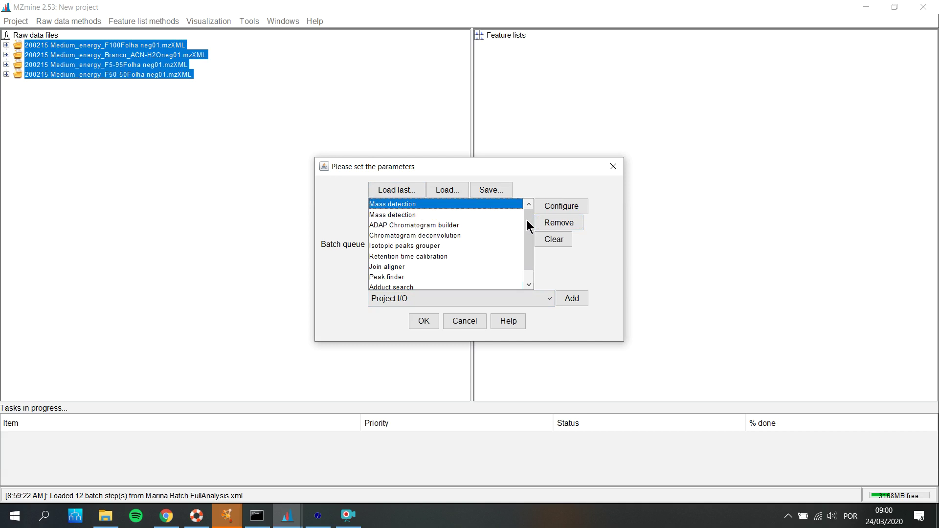
pyautogui.click(562, 205)
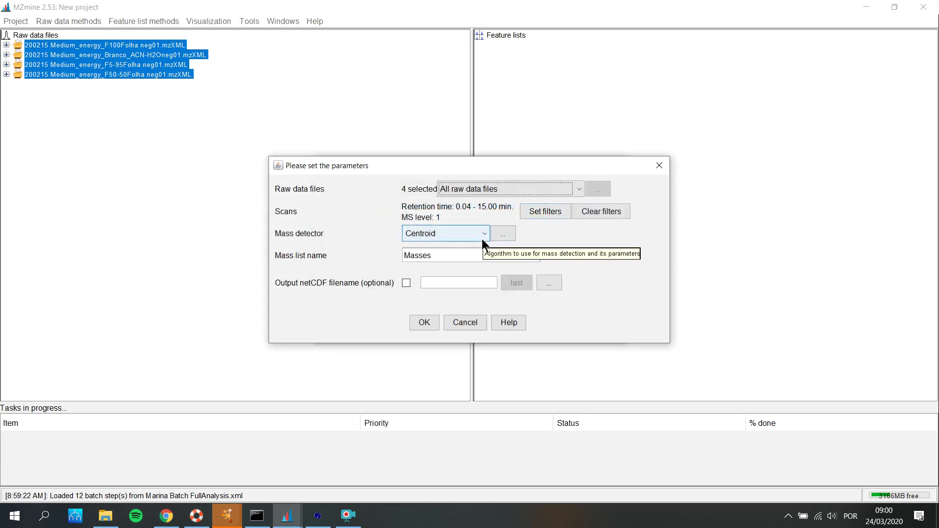
pyautogui.click(659, 165)
pyautogui.click(391, 214)
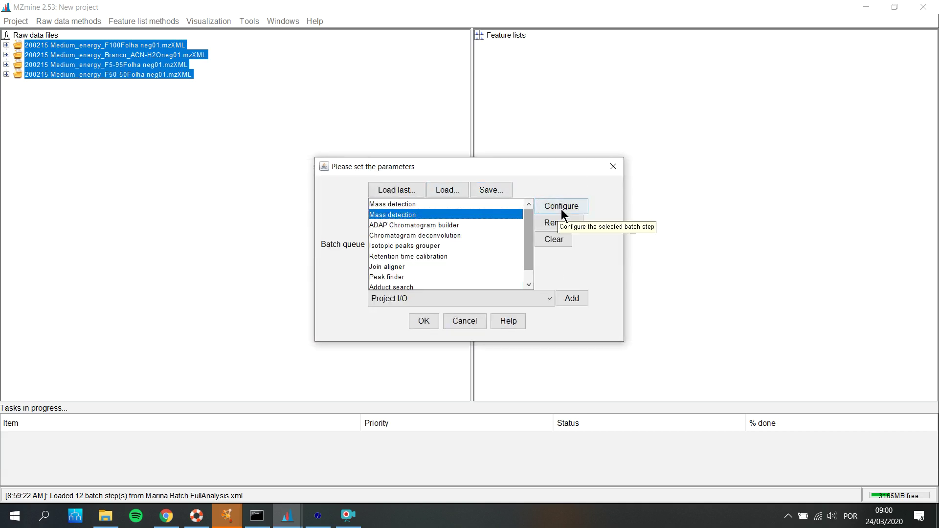
pyautogui.click(562, 207)
pyautogui.click(664, 165)
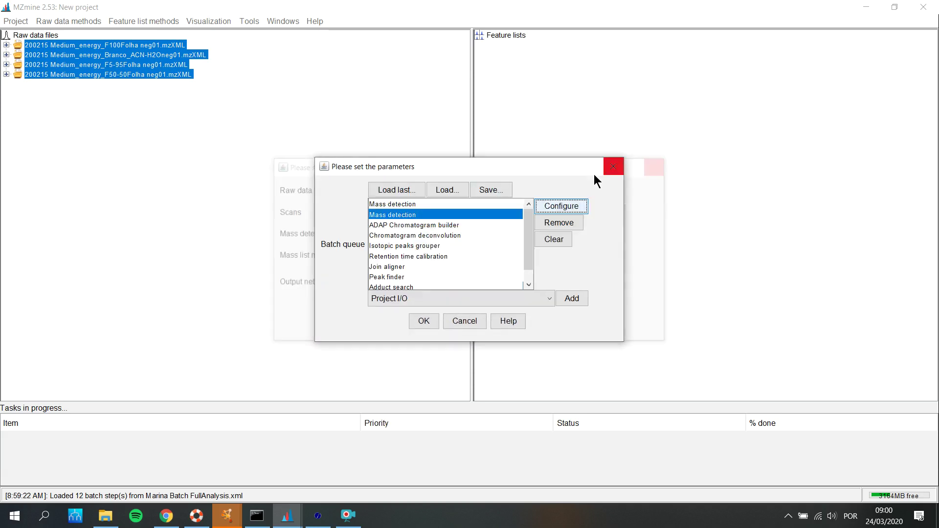
# - Review the parameters of the ADAP Chromatogram builder and Chromatogram deconvolution steps
pyautogui.click(404, 225)
pyautogui.click(561, 206)
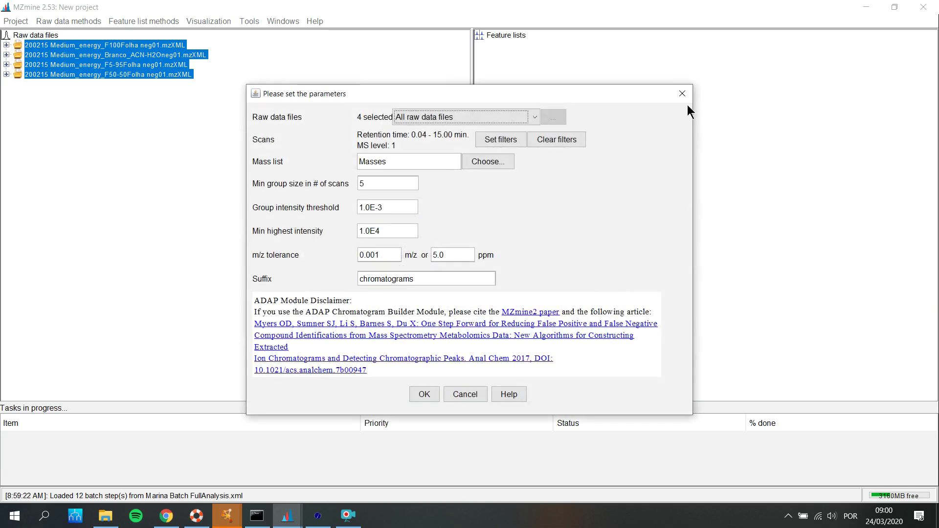
pyautogui.click(682, 93)
pyautogui.click(484, 235)
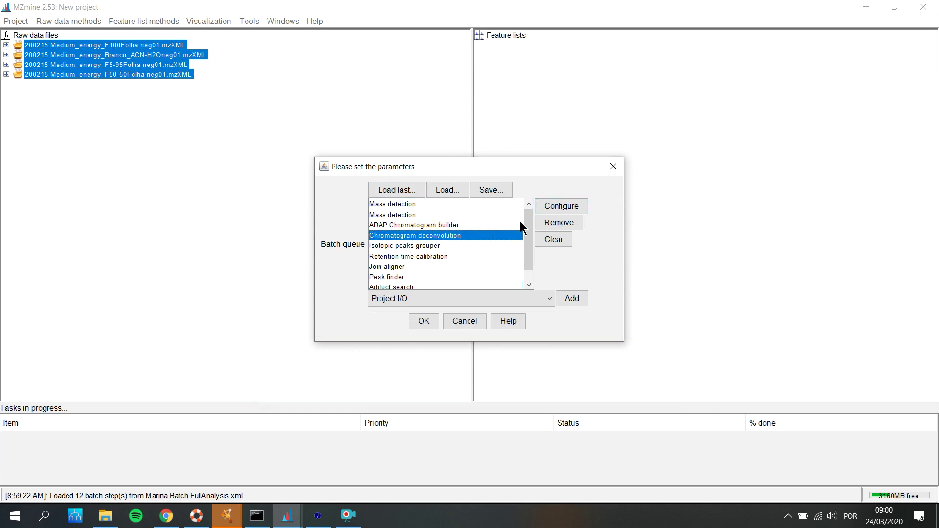
pyautogui.click(561, 206)
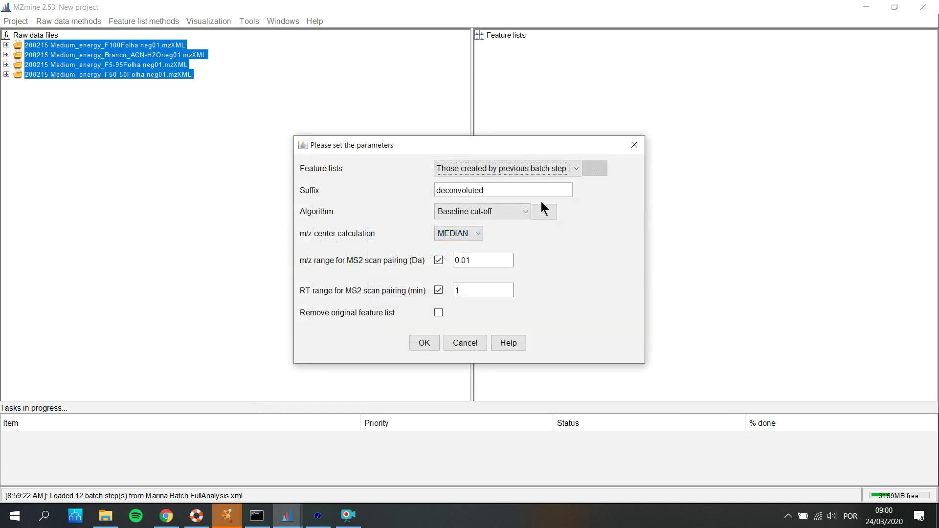
pyautogui.click(634, 146)
# - Review the parameters of the Isotopic peaks grouper and Retention time calibration steps
pyautogui.click(394, 246)
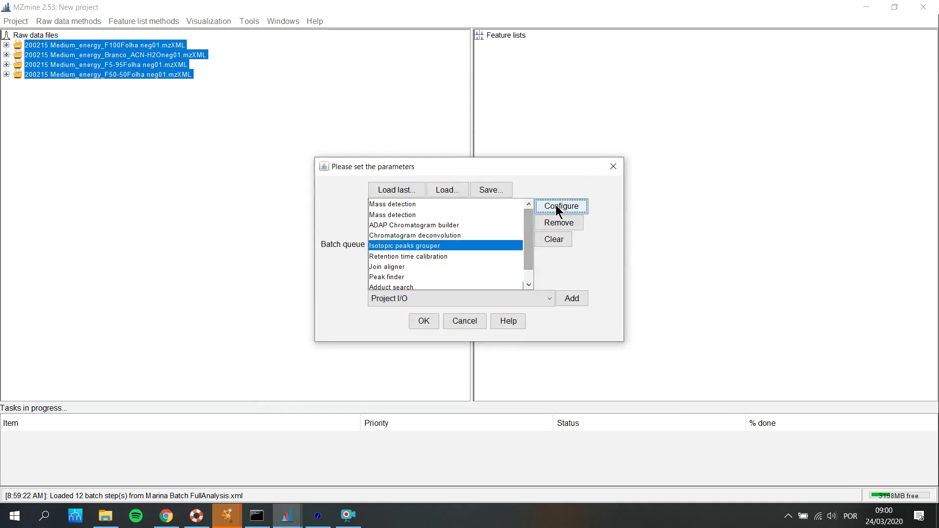
pyautogui.click(556, 205)
pyautogui.click(615, 145)
pyautogui.click(413, 252)
pyautogui.click(548, 205)
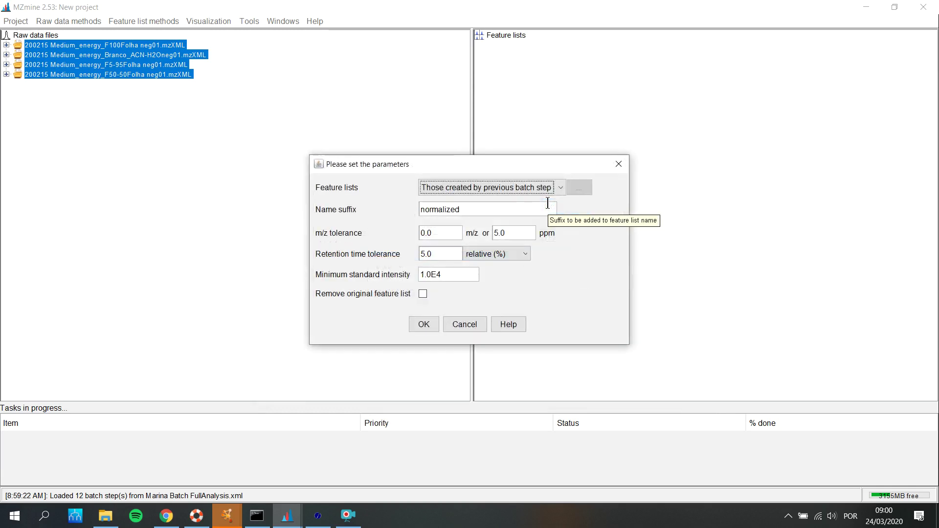
pyautogui.click(619, 164)
# - Review the parameters of the Join aligner and Peak finder steps
pyautogui.click(391, 266)
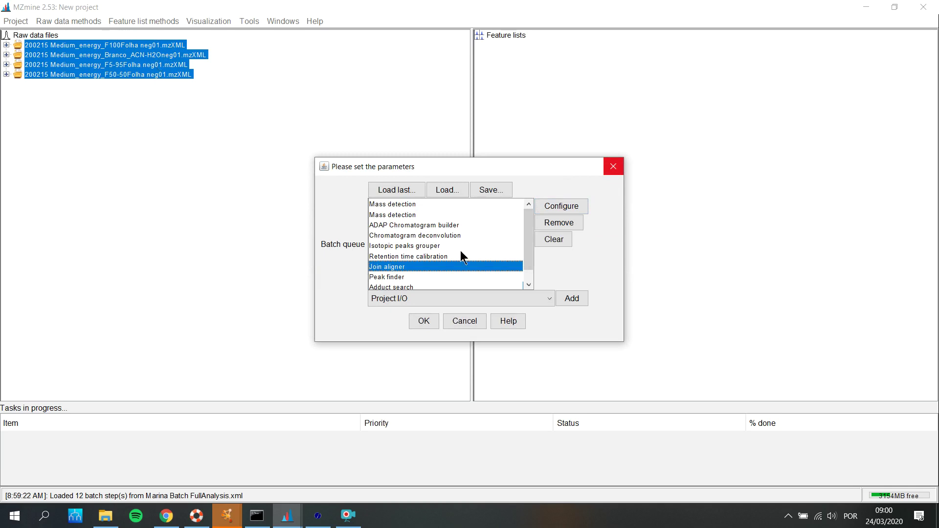
pyautogui.click(557, 202)
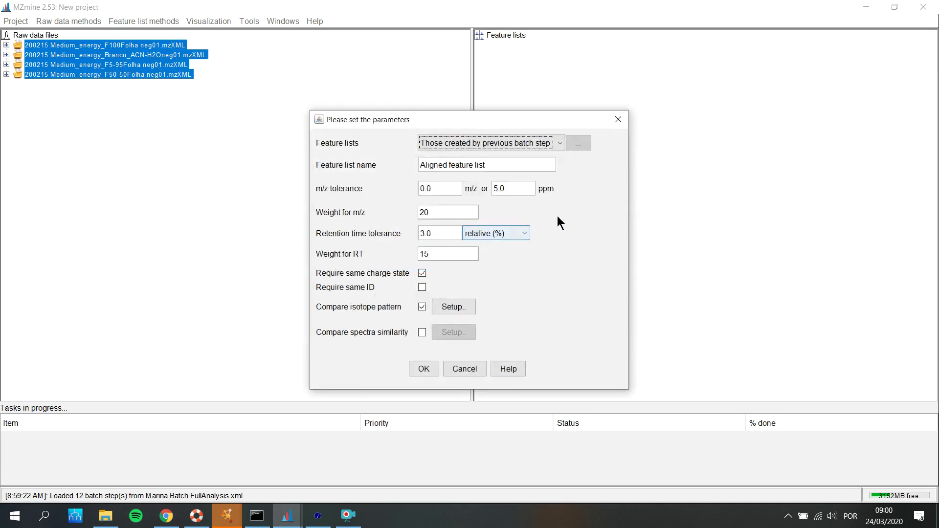
pyautogui.click(618, 119)
pyautogui.click(398, 277)
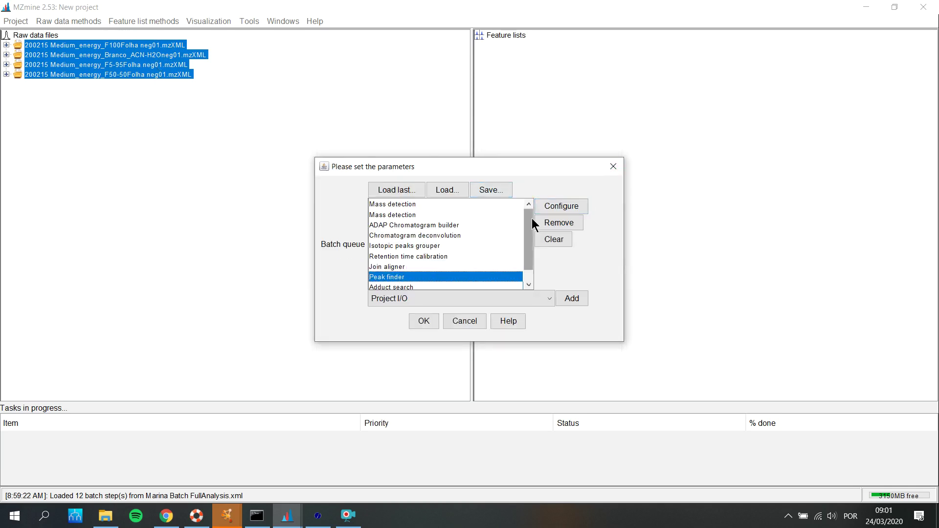
pyautogui.click(564, 206)
pyautogui.click(647, 149)
# - Review the adducts and tolerances configured in the Adduct search step
pyautogui.click(413, 286)
pyautogui.click(567, 210)
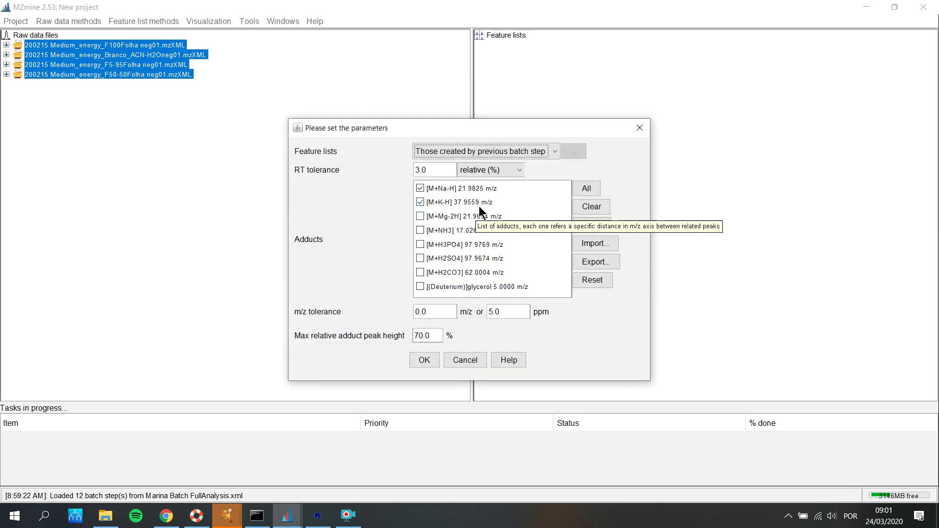
pyautogui.click(639, 129)
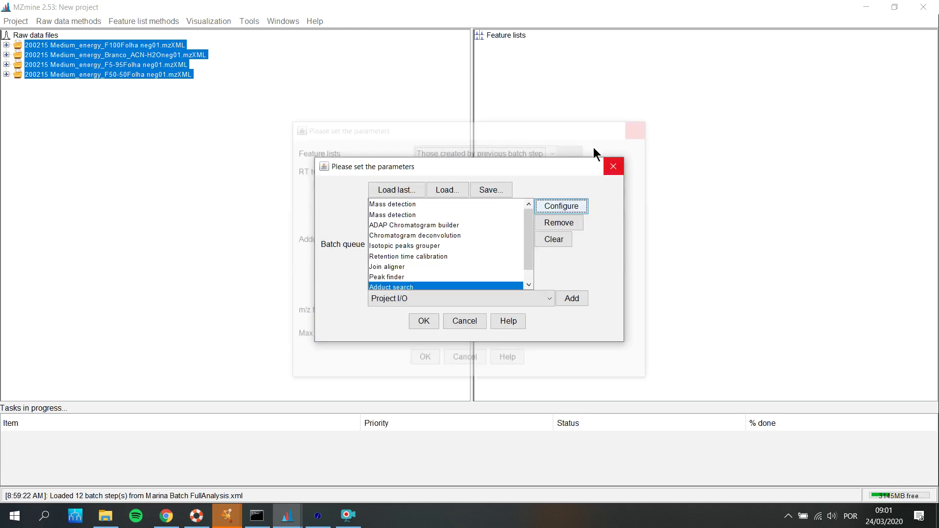
# - Check and accept the Formula prediction parameters, and run the batch queue on the raw data files
pyautogui.click(529, 285)
pyautogui.click(405, 285)
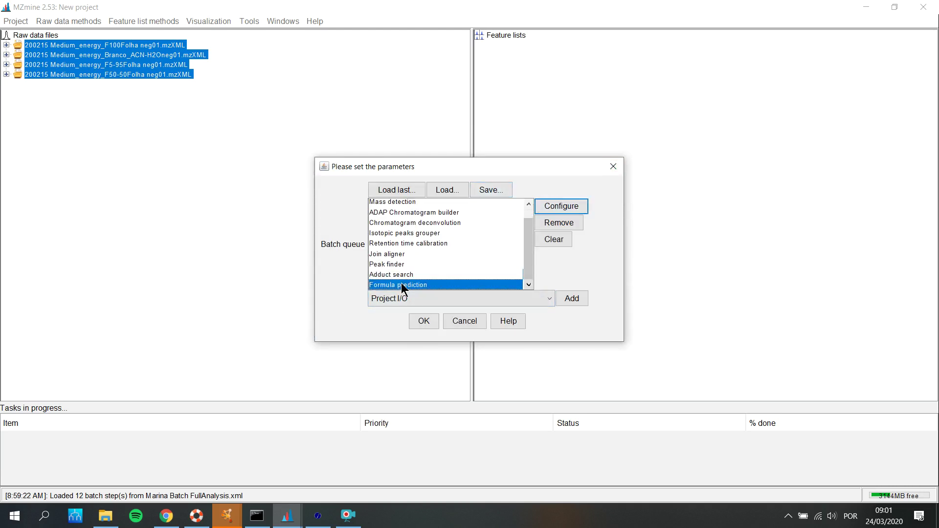
pyautogui.click(561, 206)
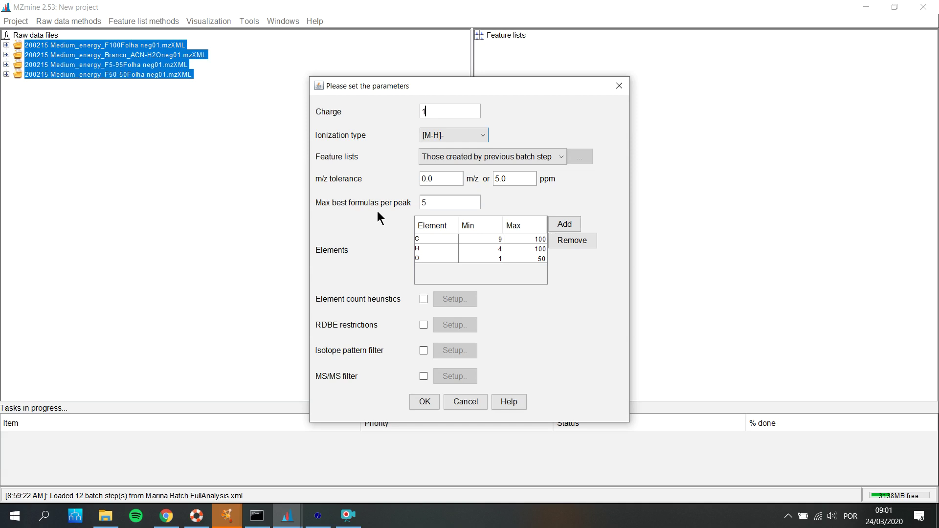
pyautogui.click(424, 404)
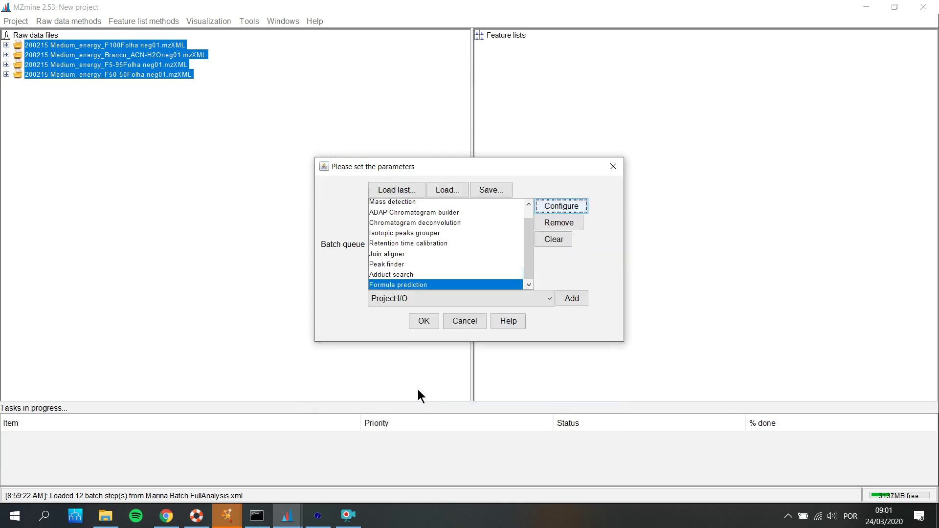
pyautogui.click(423, 322)
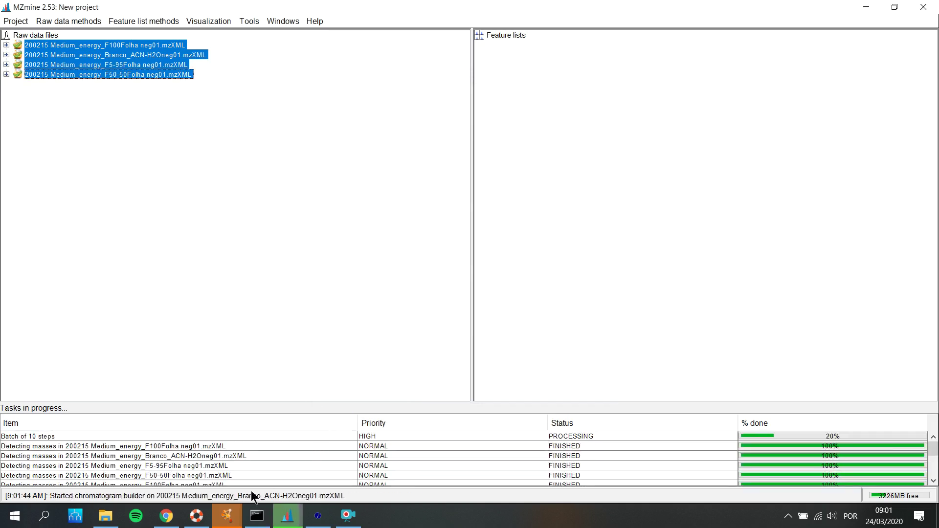
# - Switch to the Cytoscape session 200215 Medium_energy_Folha_neg01.cys, dismiss the yFiles update notification and maximize the window
pyautogui.moveTo(227, 522)
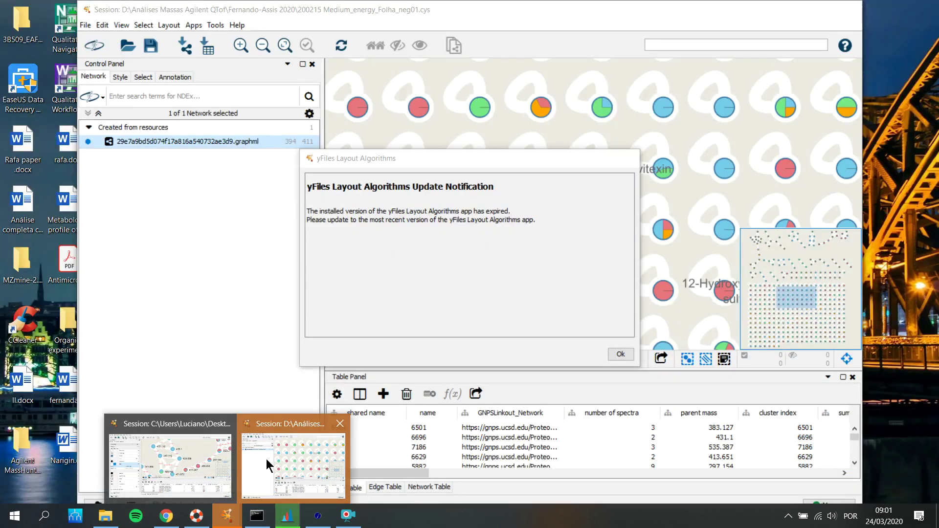
pyautogui.click(266, 459)
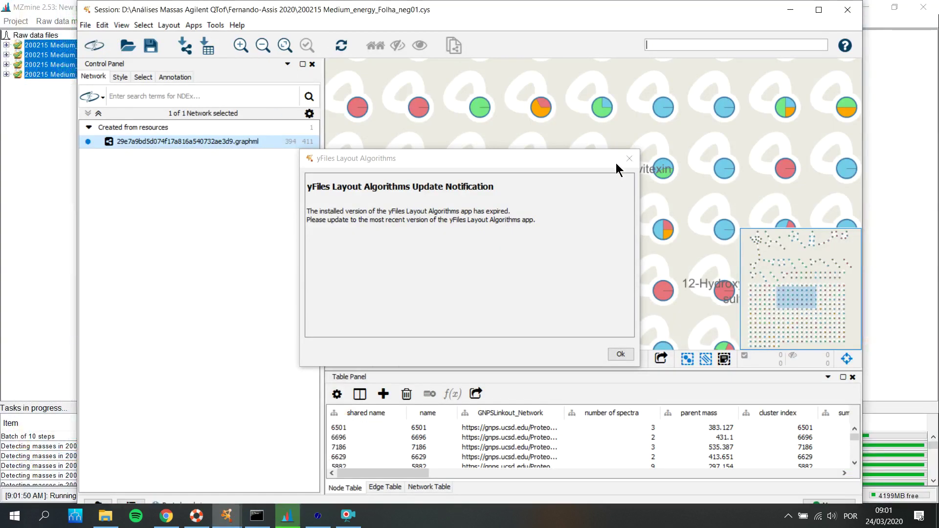
pyautogui.click(628, 159)
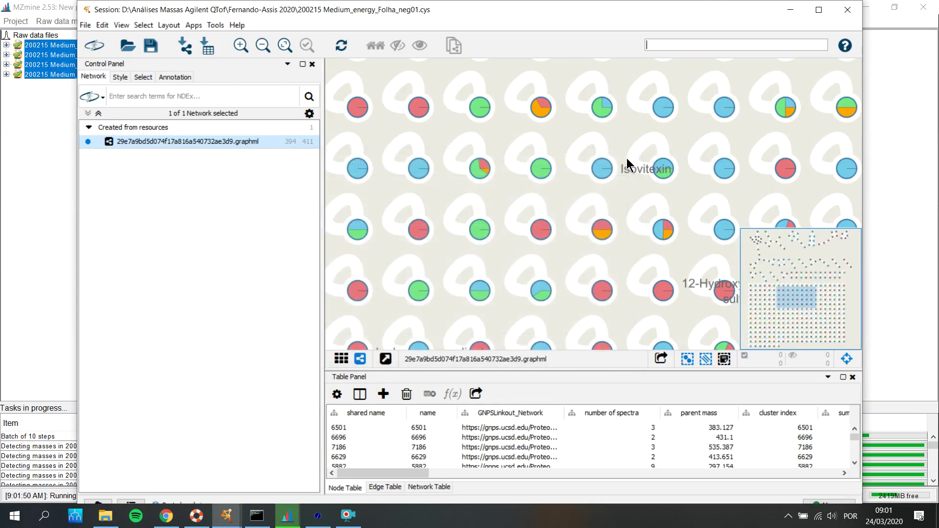
pyautogui.doubleClick(606, 14)
# - Select the whole seven-node cluster containing astilbin, move it above the rest of the network into empty space, and deselect it
pyautogui.scroll(-10, 447, 219)
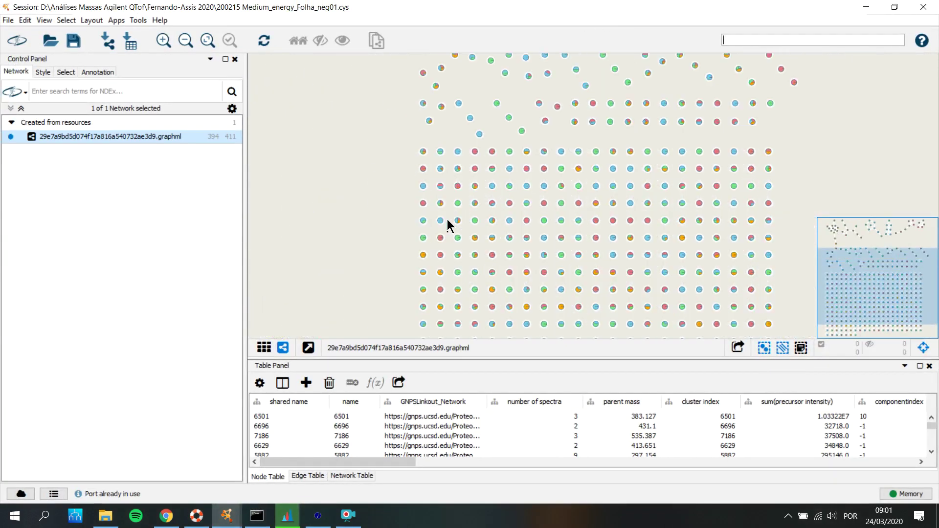
pyautogui.scroll(5, 361, 231)
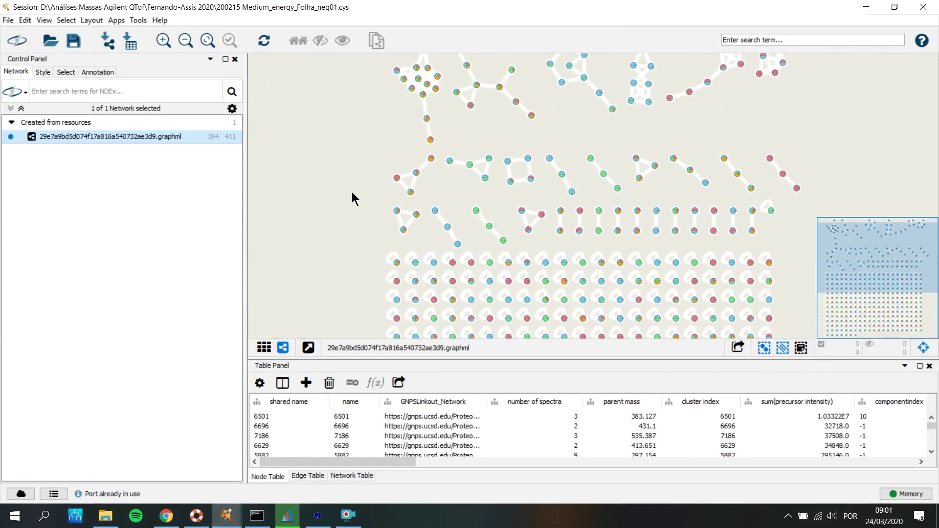
pyautogui.scroll(2, 341, 214)
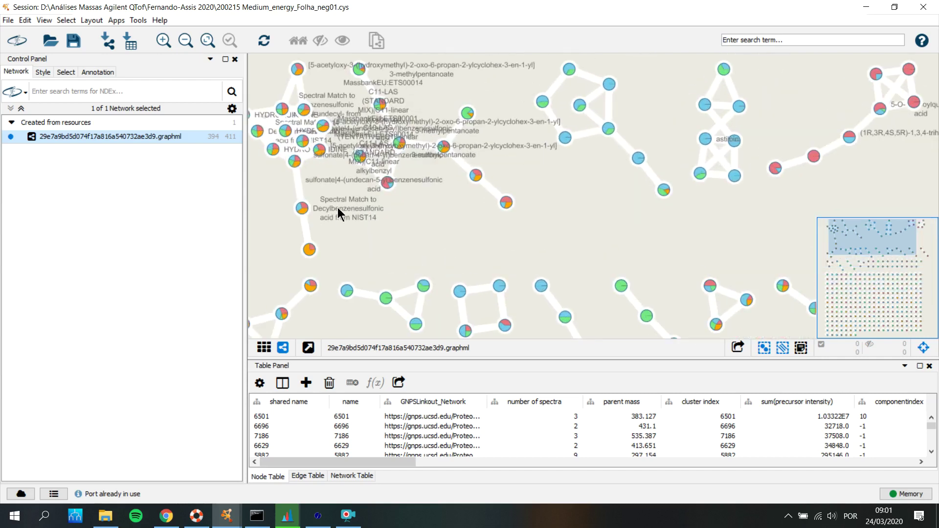
pyautogui.moveTo(662, 224); pyautogui.dragTo(512, 243)
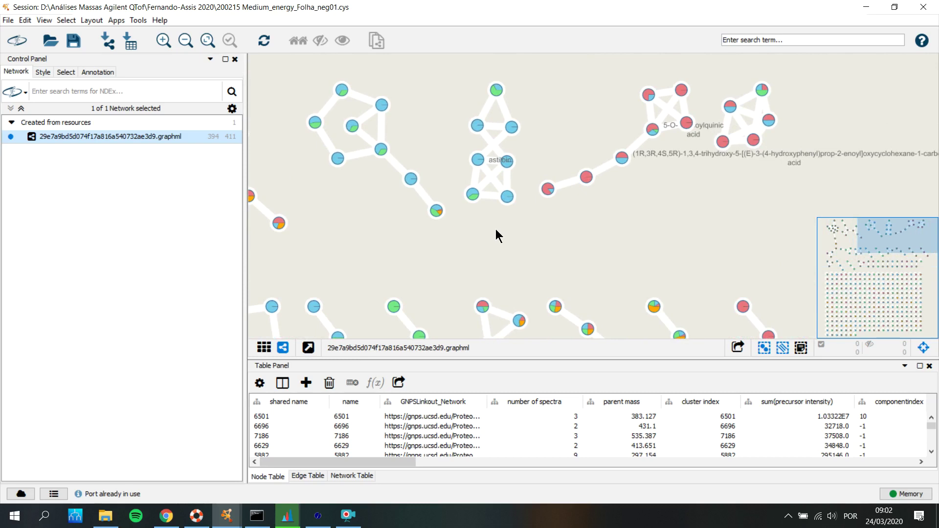
pyautogui.moveTo(463, 216); pyautogui.dragTo(473, 101)
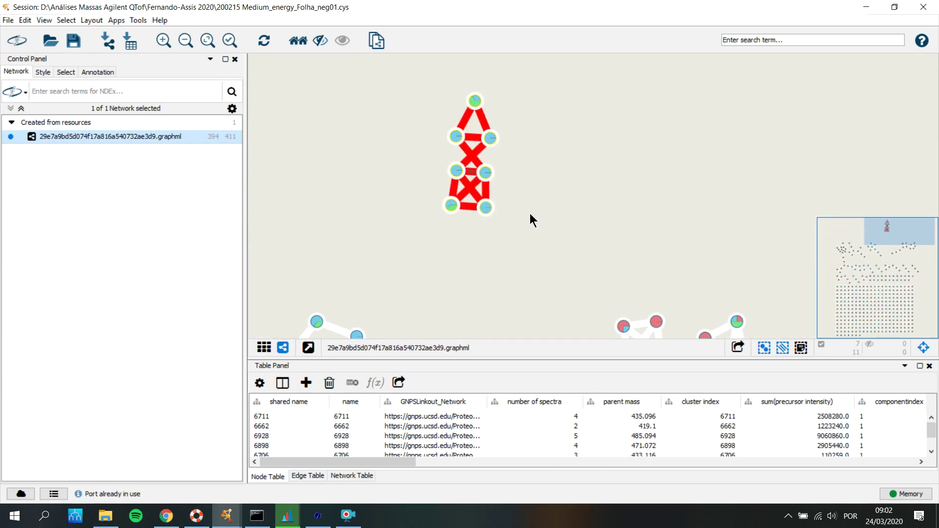
pyautogui.scroll(-2, 530, 213)
pyautogui.click(555, 163)
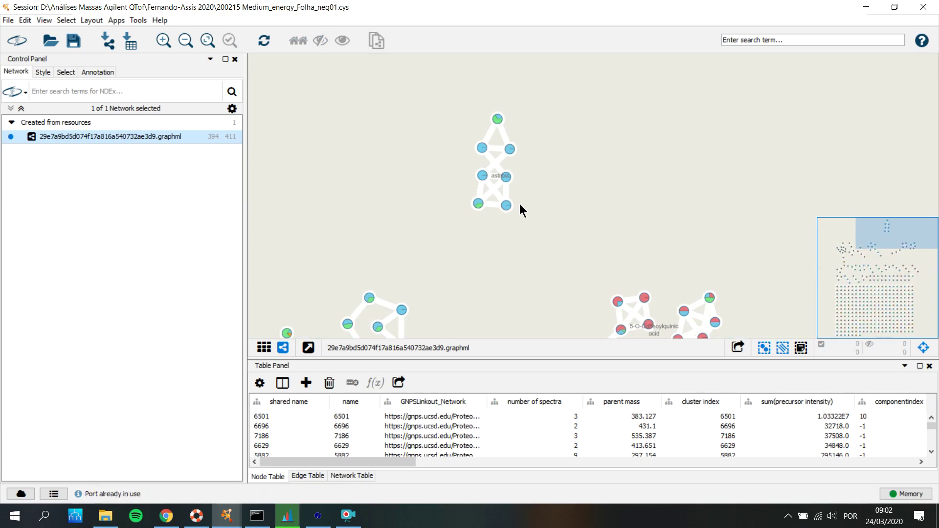
# - Spread out the four lower nodes of the isolated astilbin cluster, including the astilbin node, so their connecting edges separate
pyautogui.scroll(3, 529, 200)
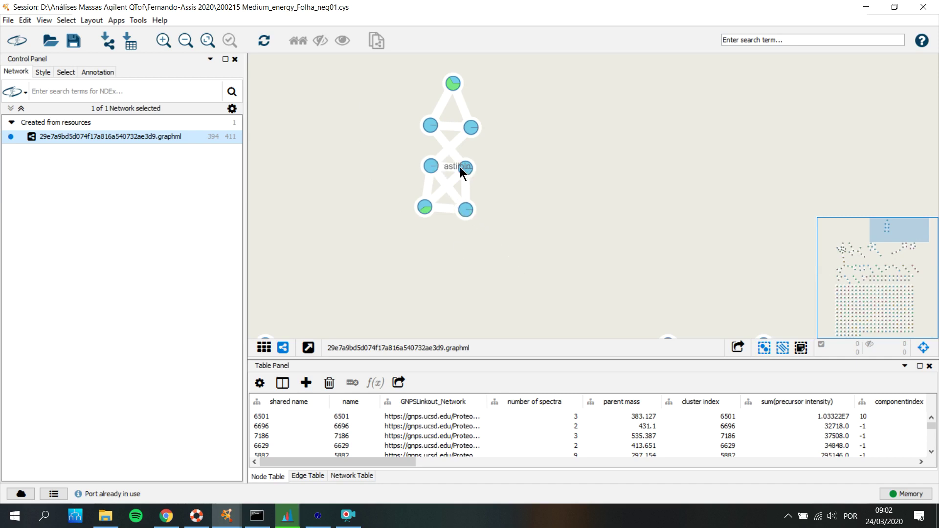
pyautogui.moveTo(474, 168); pyautogui.dragTo(500, 164)
pyautogui.keyDown('shift'); pyautogui.click(425, 214); pyautogui.keyUp('shift')
pyautogui.moveTo(426, 216); pyautogui.dragTo(479, 226)
pyautogui.keyDown('shift'); pyautogui.click(463, 213); pyautogui.keyUp('shift')
pyautogui.click(506, 236)
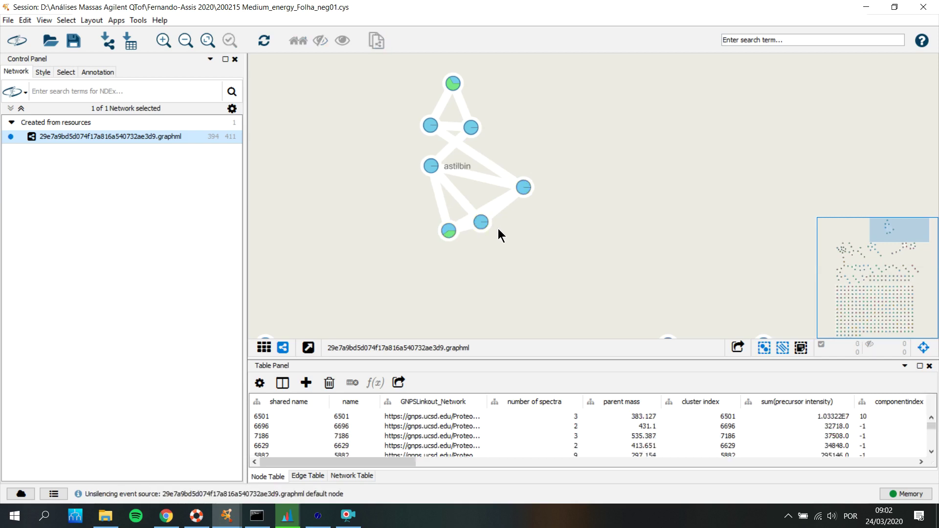
pyautogui.moveTo(482, 221); pyautogui.dragTo(395, 204)
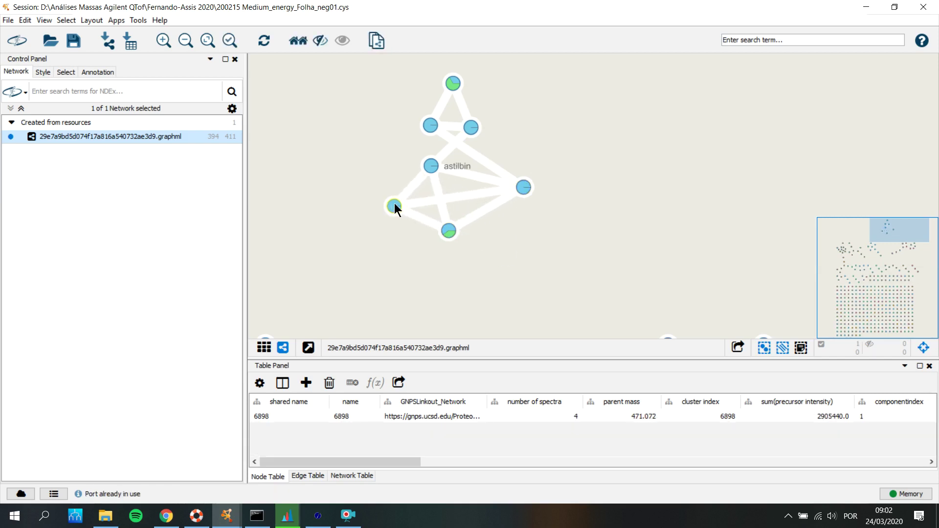
pyautogui.moveTo(428, 162); pyautogui.dragTo(397, 160)
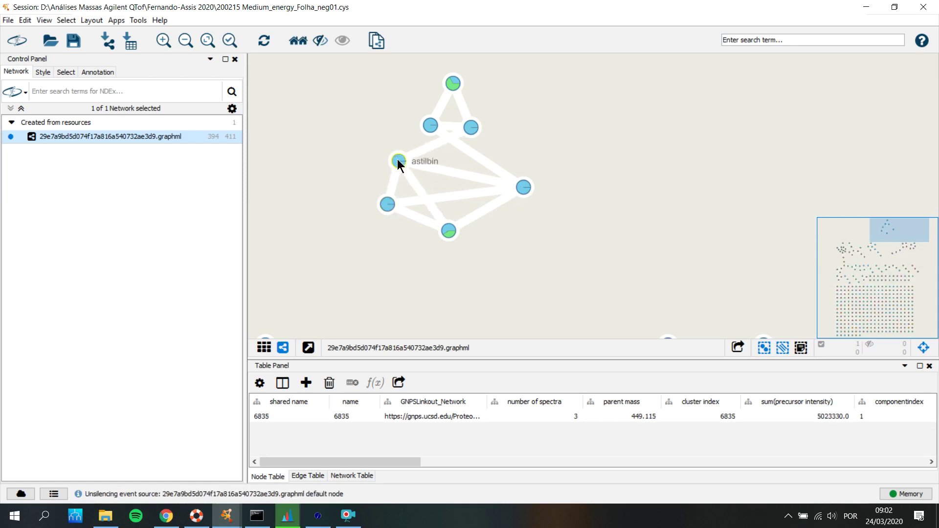
# - Rearrange the upper and left nodes of the astilbin cluster into an open ring so the connecting edges separate, and deselect everything
pyautogui.click(471, 128)
pyautogui.moveTo(470, 127); pyautogui.dragTo(382, 87)
pyautogui.moveTo(399, 158); pyautogui.dragTo(347, 157)
pyautogui.moveTo(386, 204); pyautogui.dragTo(348, 223)
pyautogui.moveTo(433, 125); pyautogui.dragTo(450, 128)
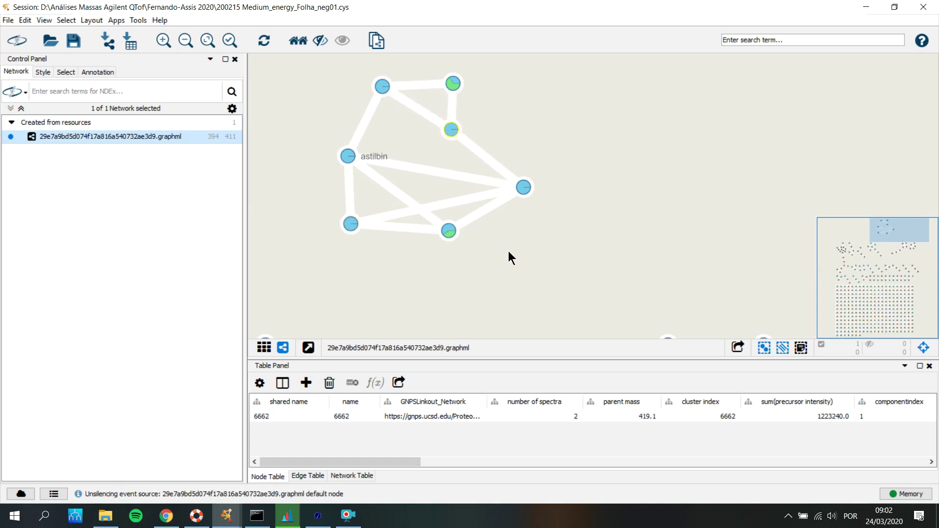
pyautogui.moveTo(508, 251); pyautogui.dragTo(543, 289)
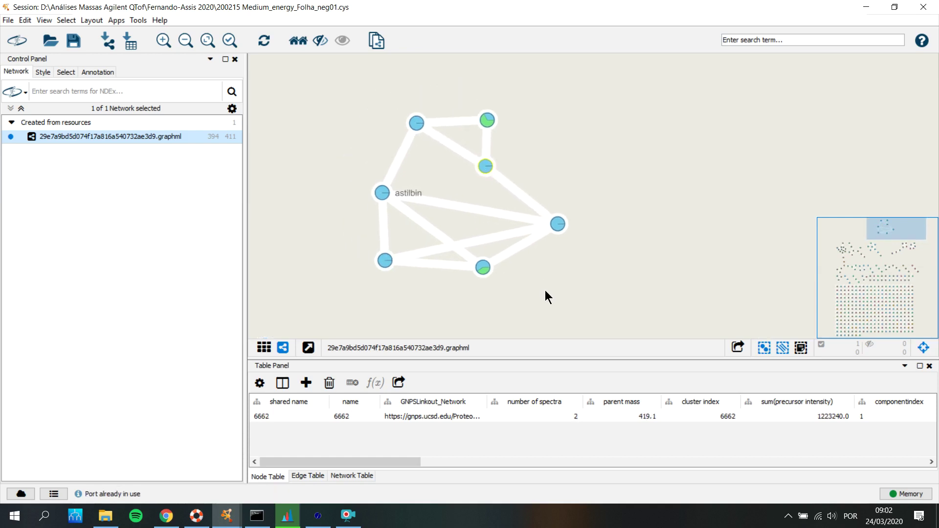
pyautogui.click(536, 249)
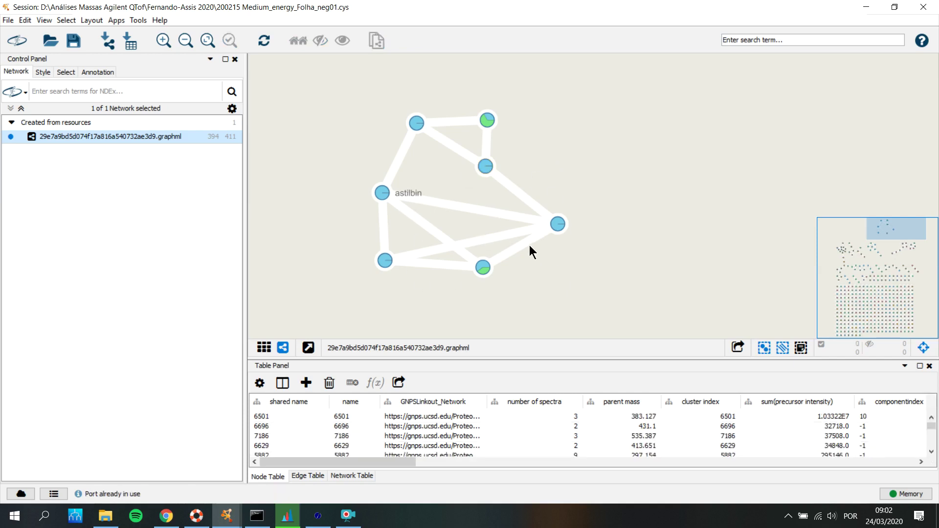
# - View the rest of the network, check which spectrum files belong to groups G1 to G4 on the GNPS job page in Chrome, and return to Cytoscape
pyautogui.scroll(-6, 520, 162)
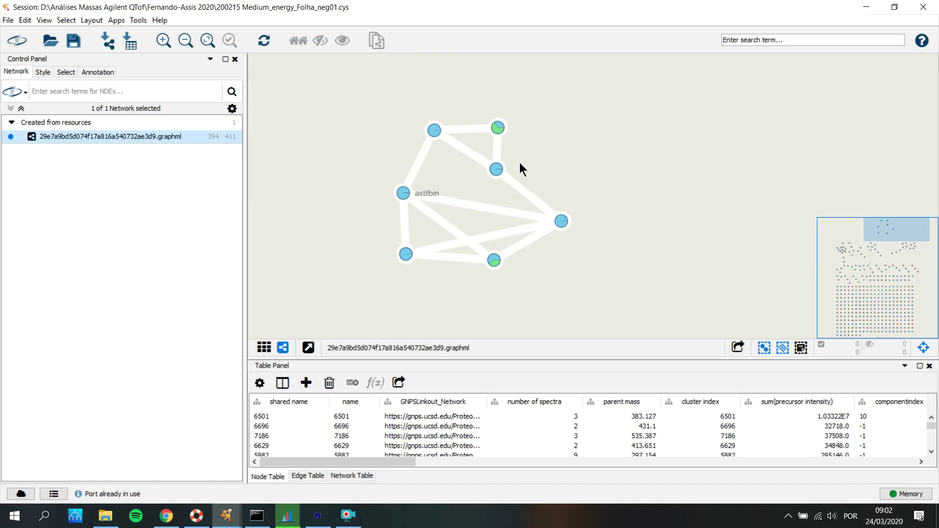
pyautogui.scroll(2, 539, 197)
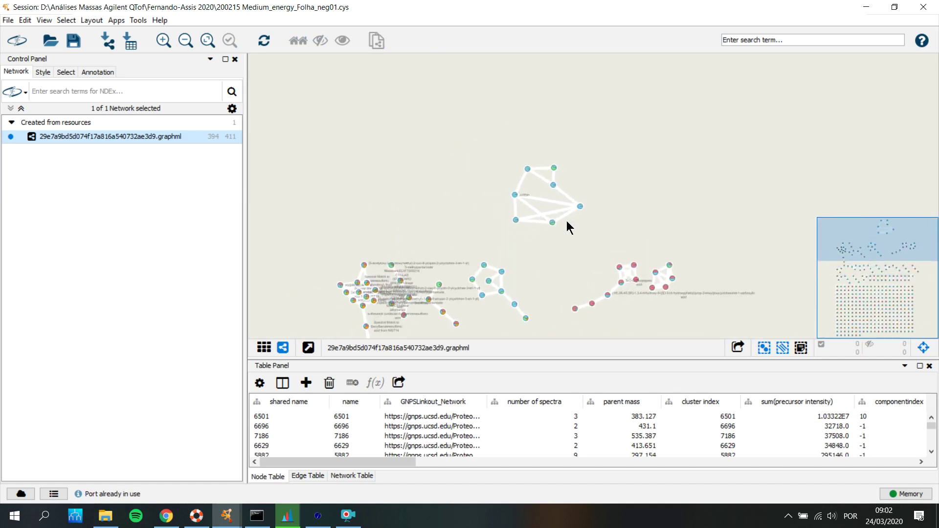
pyautogui.moveTo(579, 266); pyautogui.dragTo(552, 128)
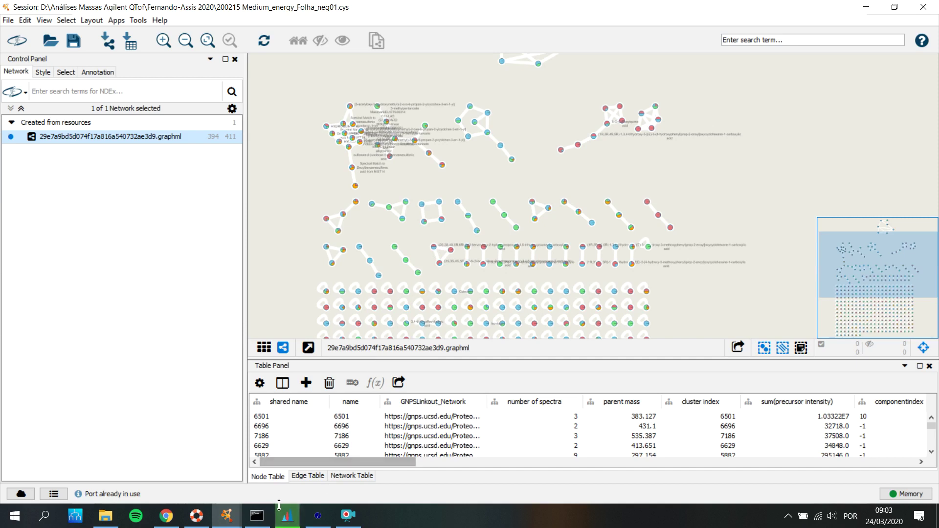
pyautogui.click(167, 516)
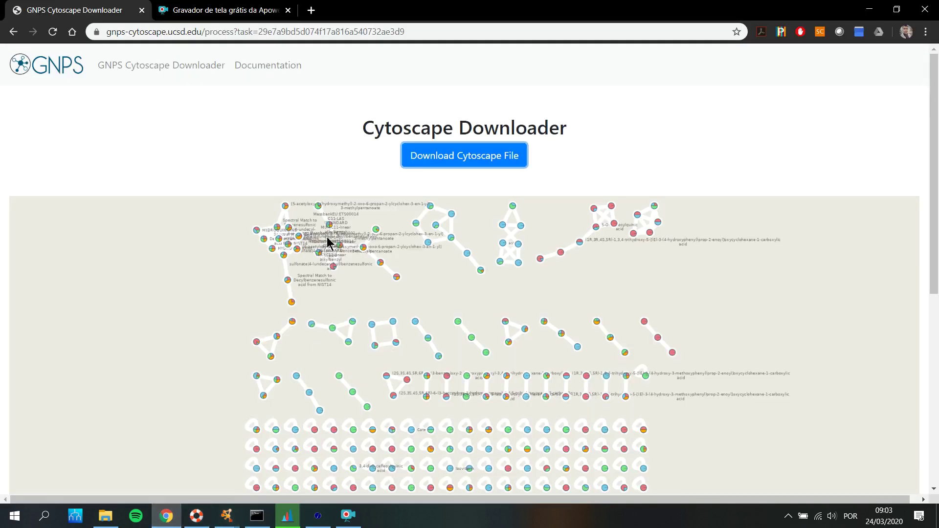
pyautogui.click(13, 32)
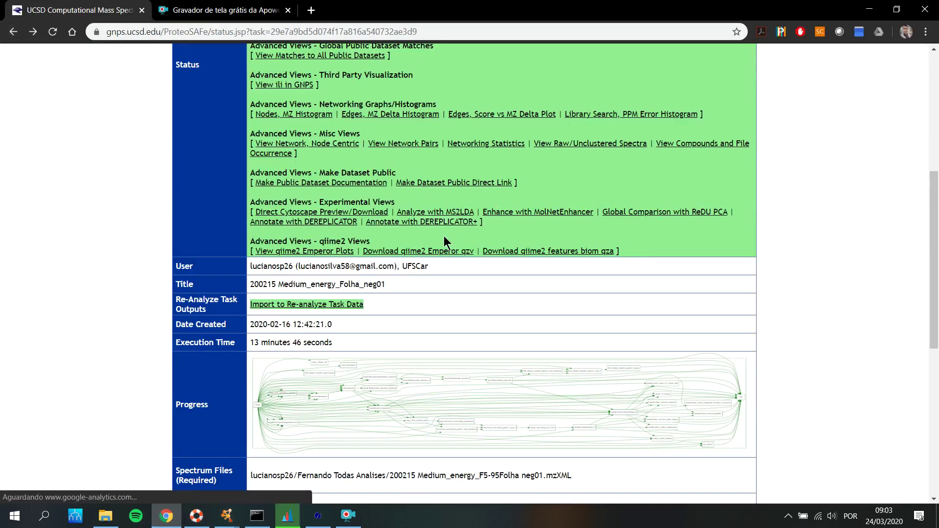
pyautogui.scroll(-5, 444, 236)
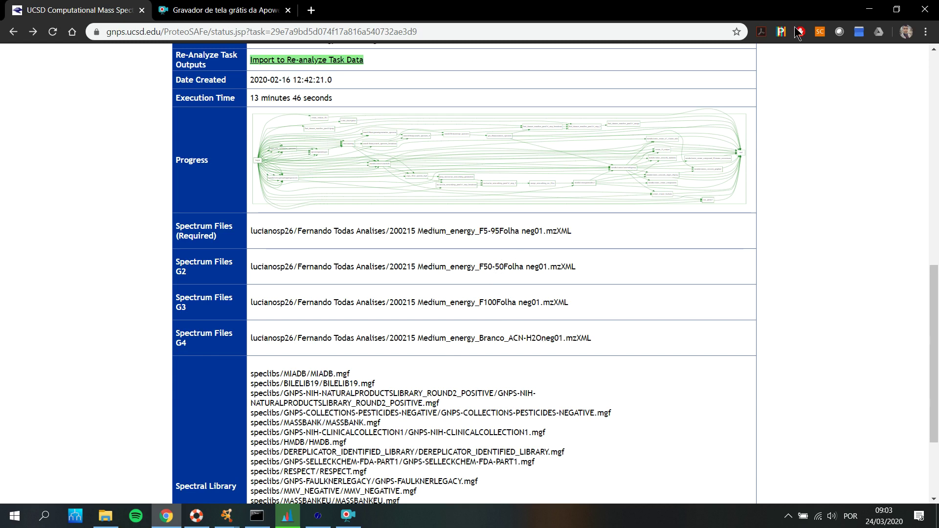
pyautogui.click(869, 11)
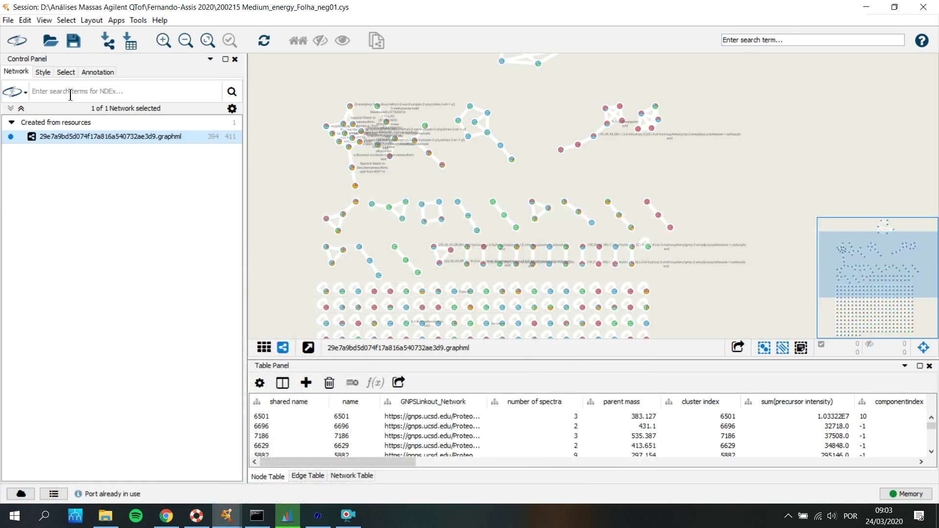
# - Review the data columns and colour scheme of the node style's Image/Chart 1 pie chart, and close its settings without changes
pyautogui.click(42, 73)
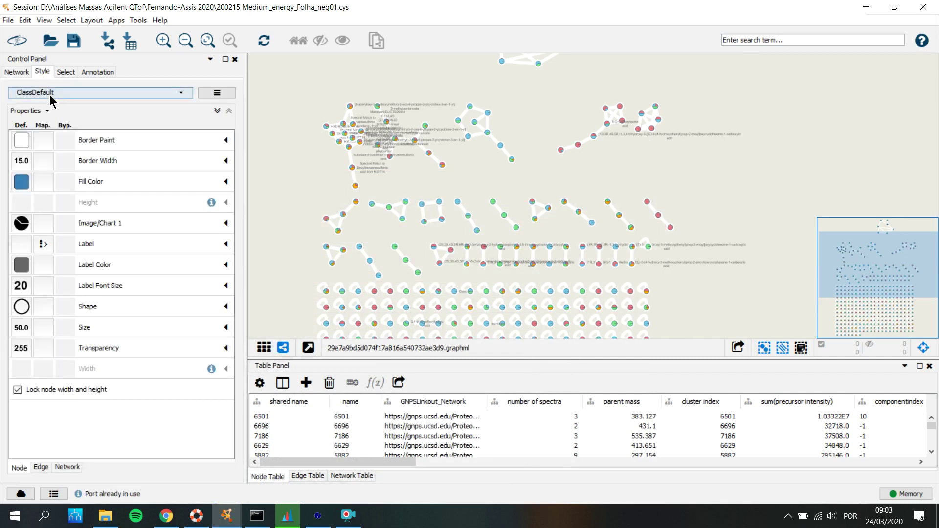
pyautogui.click(22, 224)
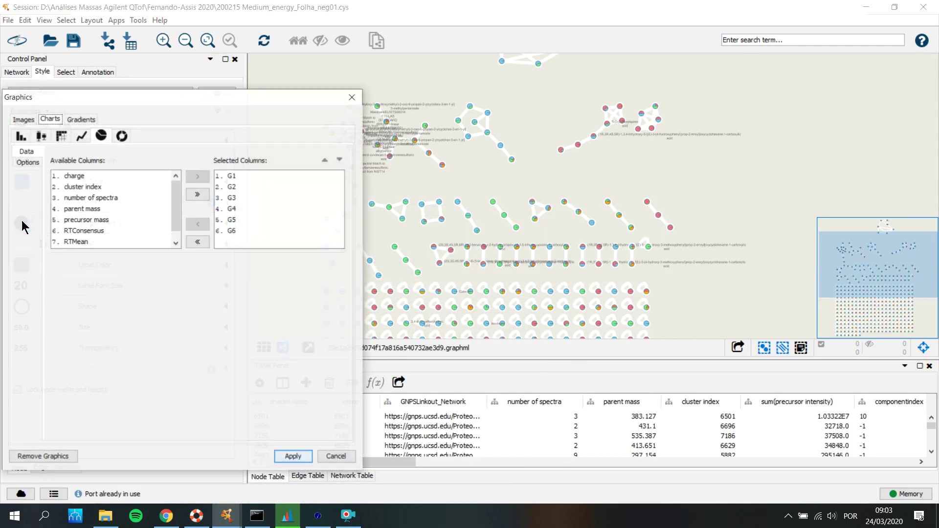
pyautogui.click(25, 162)
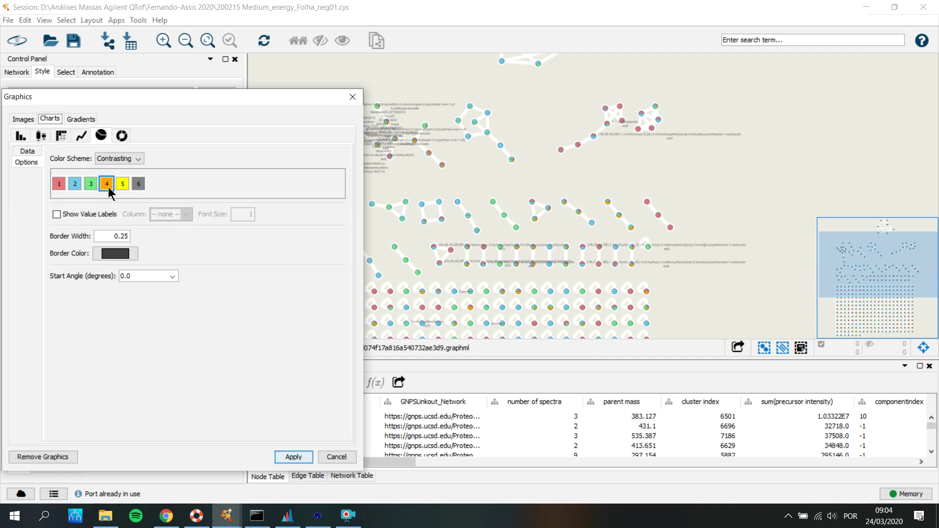
pyautogui.click(352, 97)
# - Examine the pie-coloured nodes of the smaller clusters and compare them with the group colours in the Image/Chart 1 options
pyautogui.scroll(4, 494, 171)
pyautogui.scroll(-2, 677, 136)
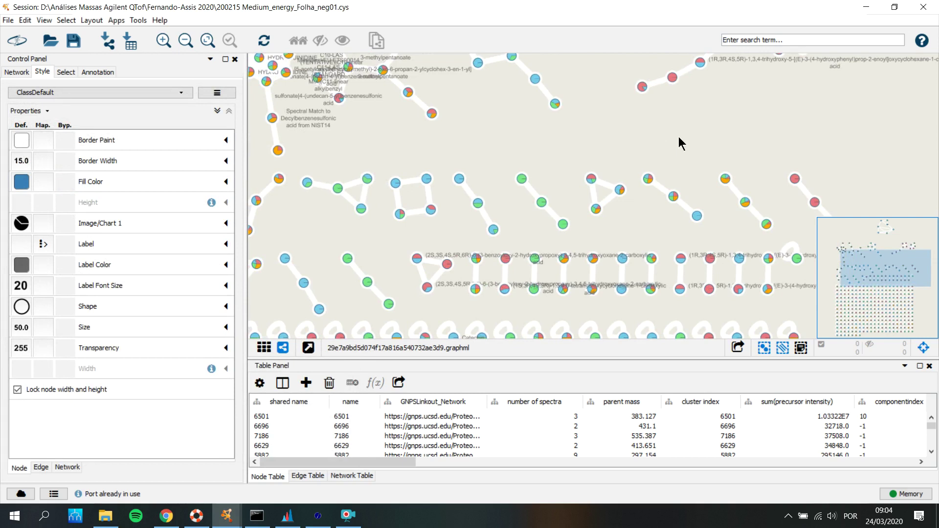
pyautogui.scroll(4, 679, 137)
pyautogui.moveTo(638, 141); pyautogui.dragTo(553, 143)
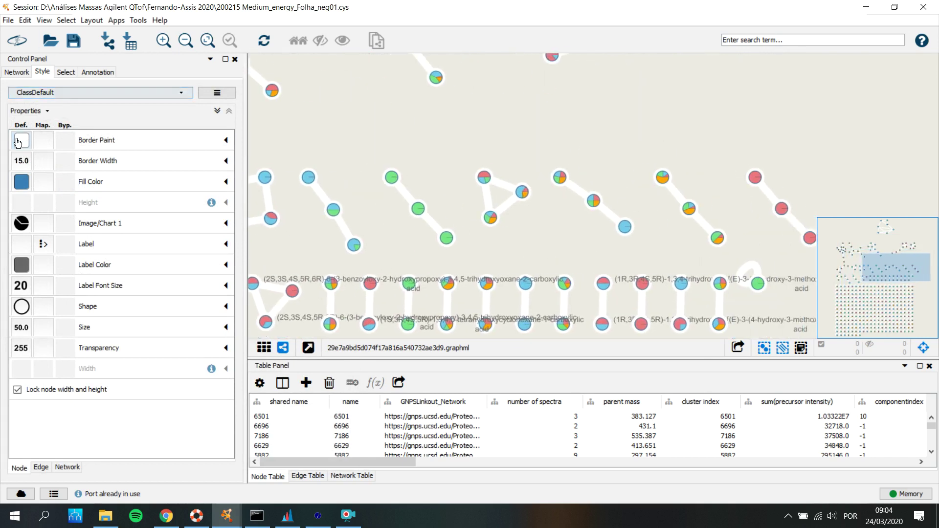
pyautogui.click(23, 226)
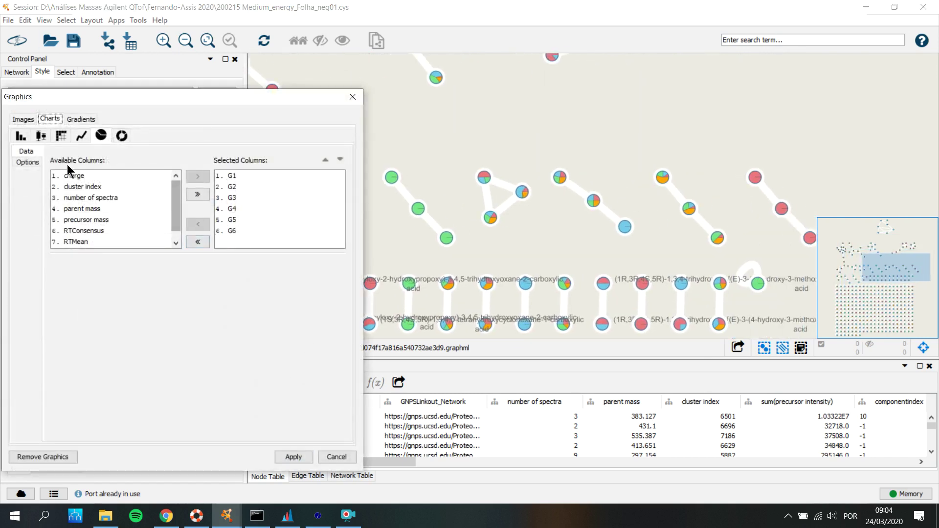
pyautogui.click(35, 159)
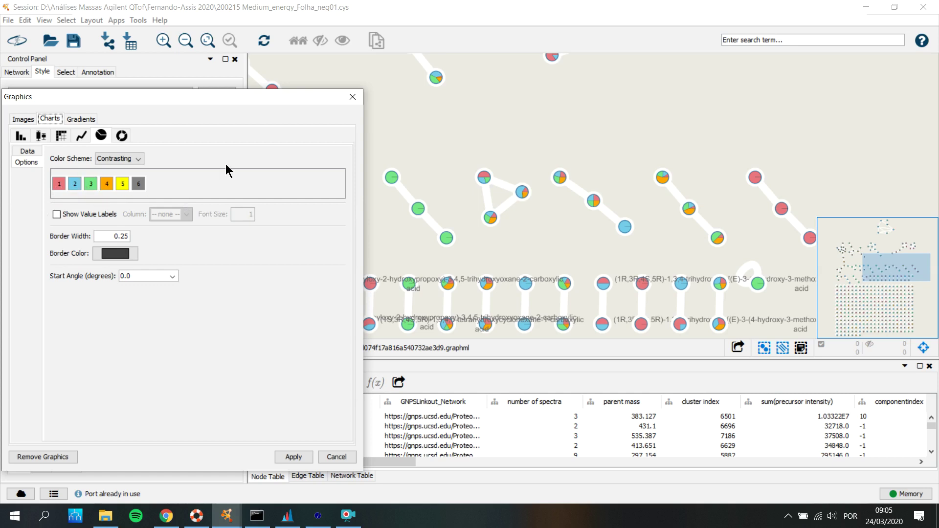
pyautogui.click(352, 97)
# - Return to the astilbin cluster, shift its upper inner node slightly down, and deselect it
pyautogui.moveTo(497, 109); pyautogui.dragTo(518, 279)
pyautogui.moveTo(518, 137); pyautogui.dragTo(550, 287)
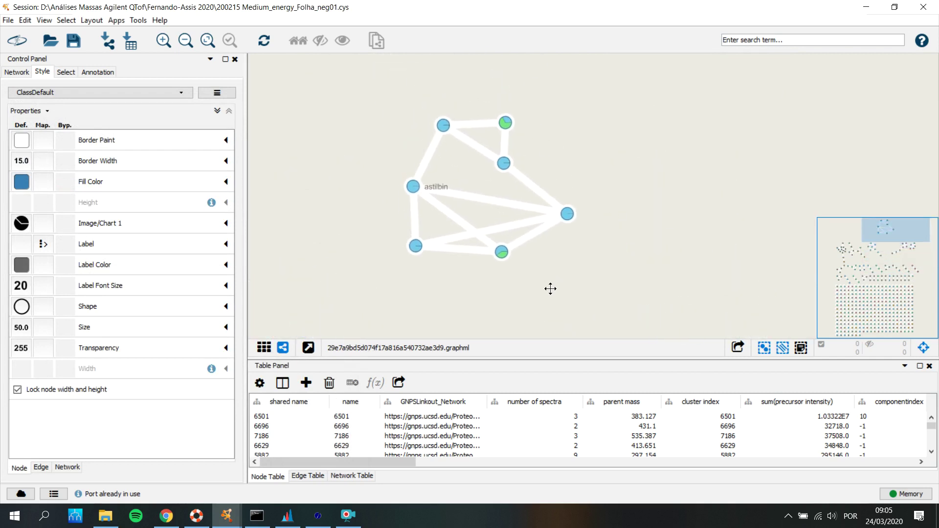
pyautogui.moveTo(511, 160)
pyautogui.mouseDown()
pyautogui.moveTo(529, 149)
pyautogui.moveTo(510, 167)
pyautogui.mouseUp()
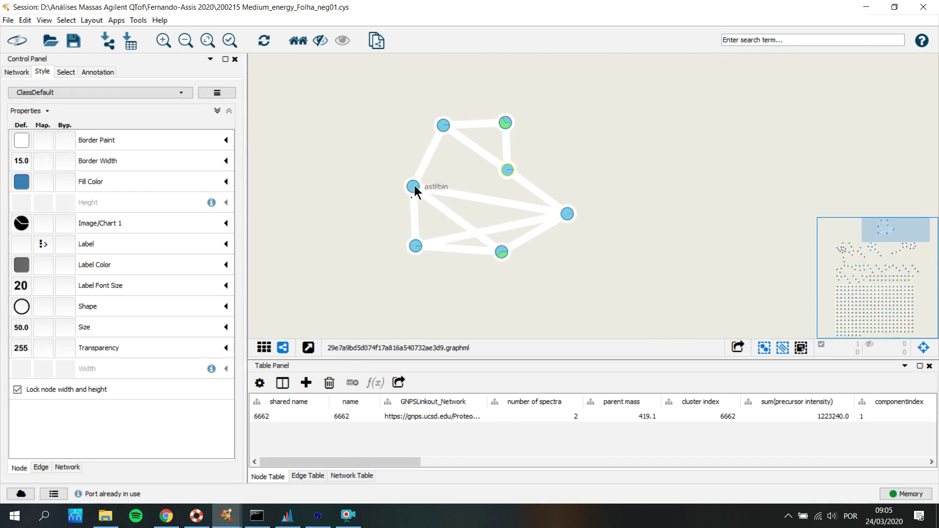
pyautogui.click(592, 143)
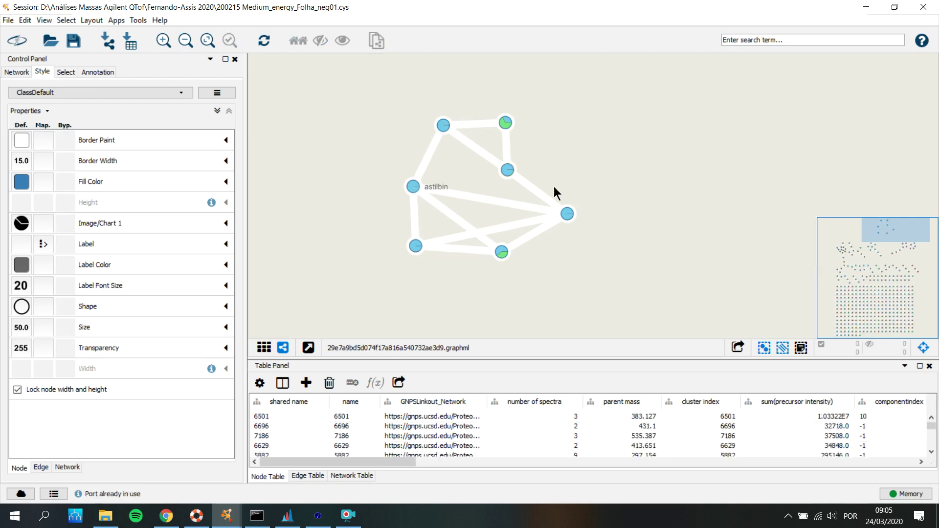
# - Search Google in Chrome for astilbin, read its Wikipedia article including the structure and natural occurrences, and return to Cytoscape
pyautogui.click(171, 520)
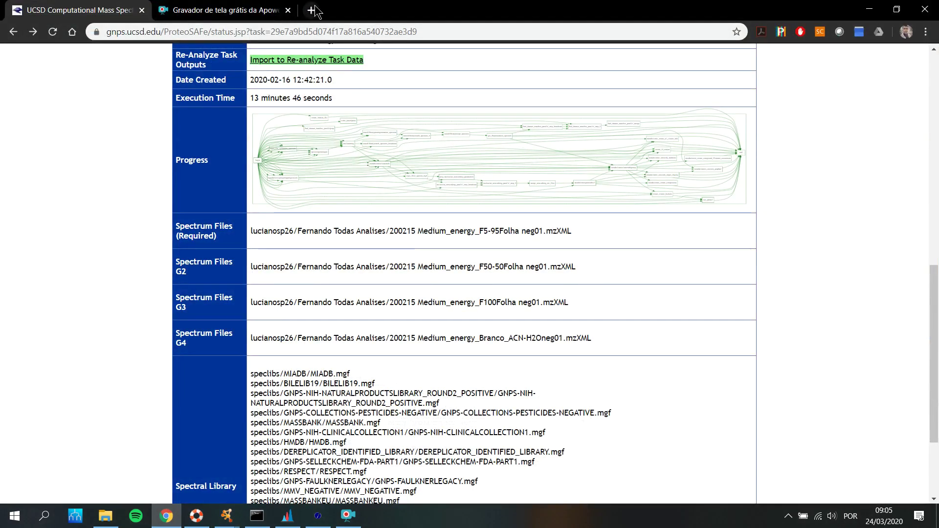
pyautogui.click(313, 10)
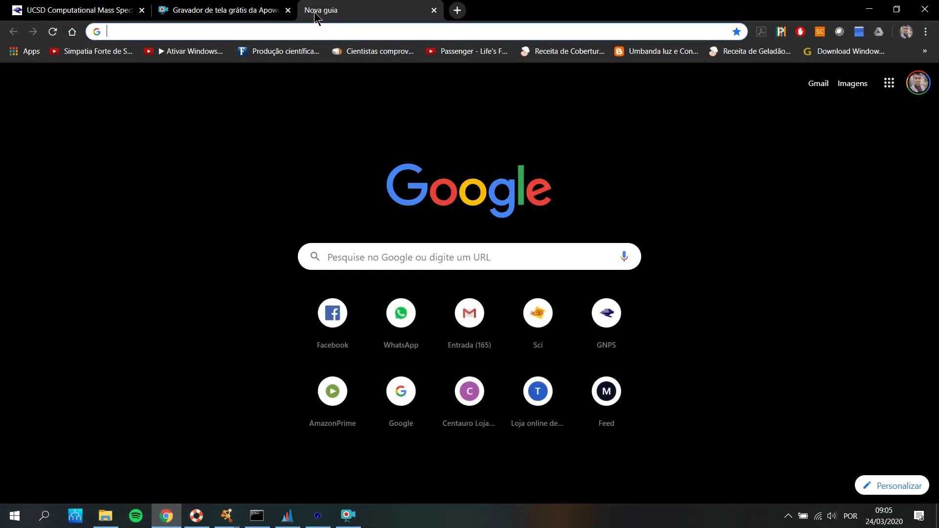
pyautogui.write('astilb')
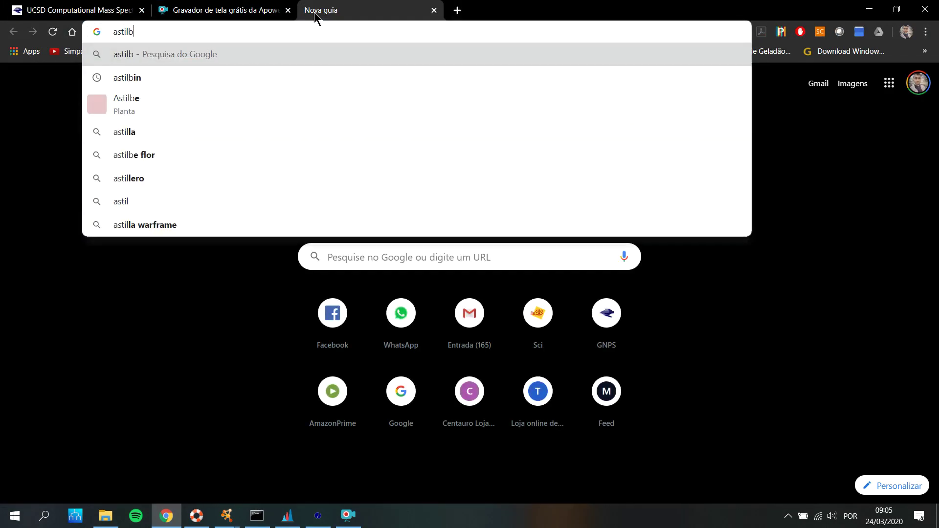
pyautogui.write('in')
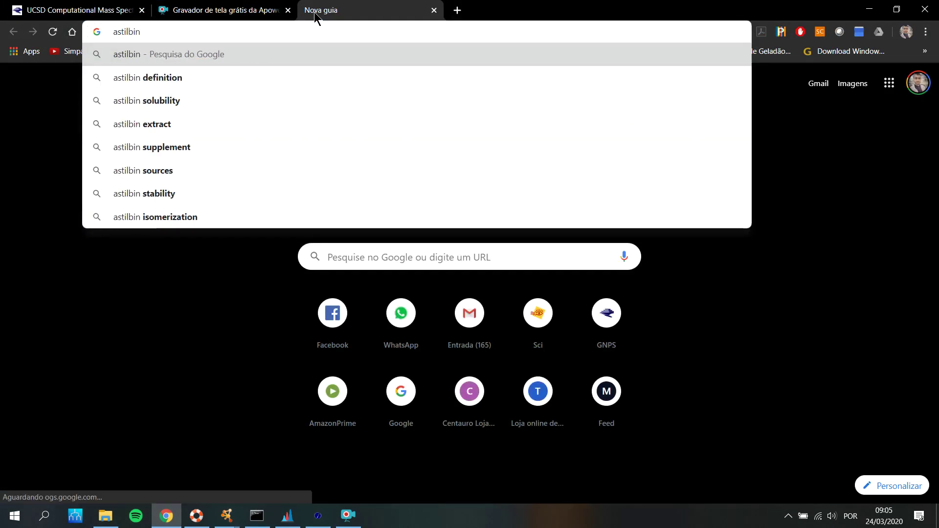
pyautogui.press('Return')
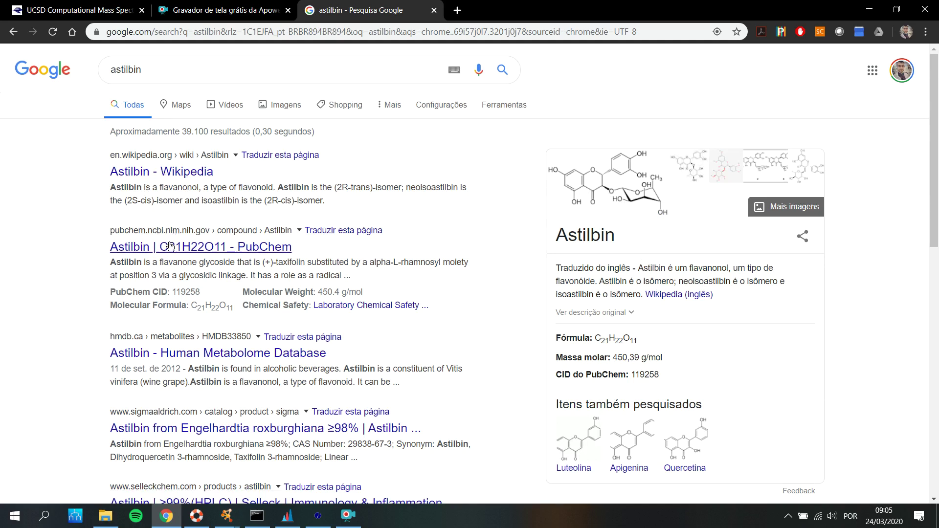
pyautogui.click(146, 174)
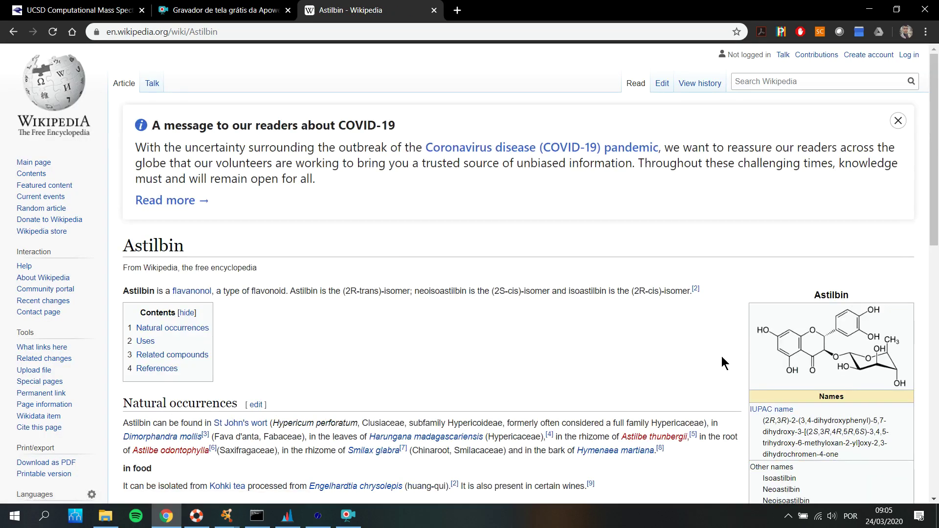
pyautogui.scroll(-1, 636, 367)
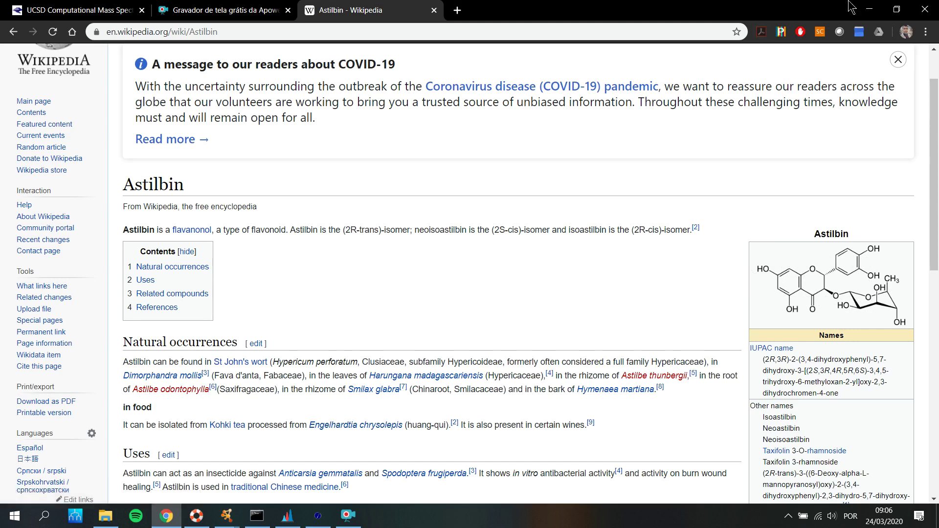
pyautogui.click(869, 10)
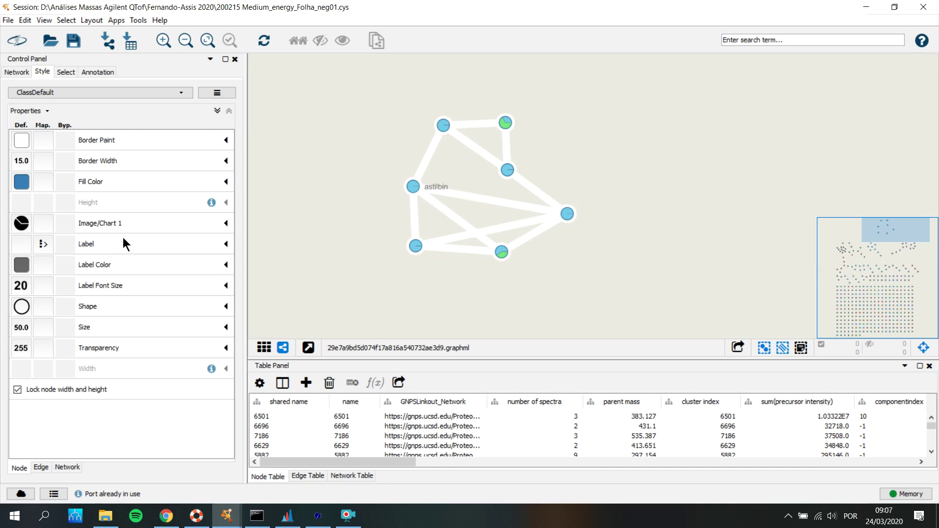
# - Map the node Label property to the parent mass column
pyautogui.click(225, 244)
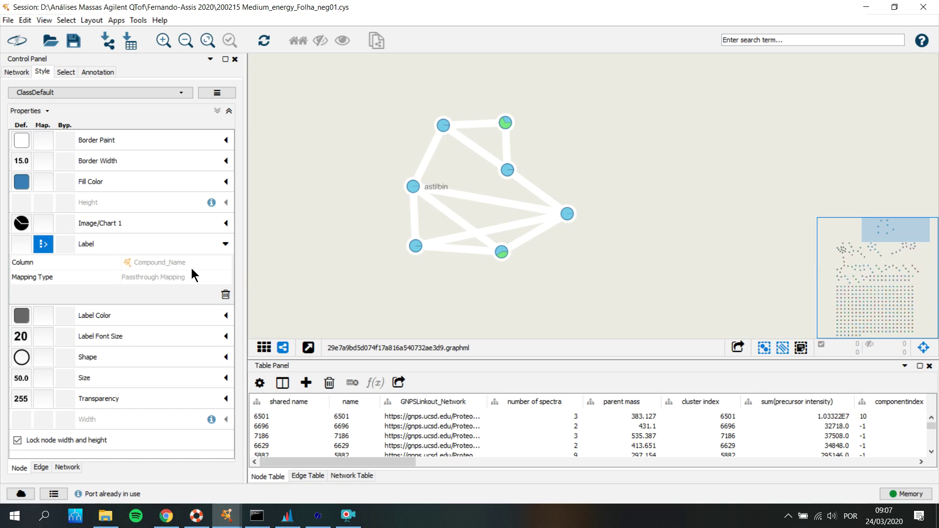
pyautogui.click(178, 263)
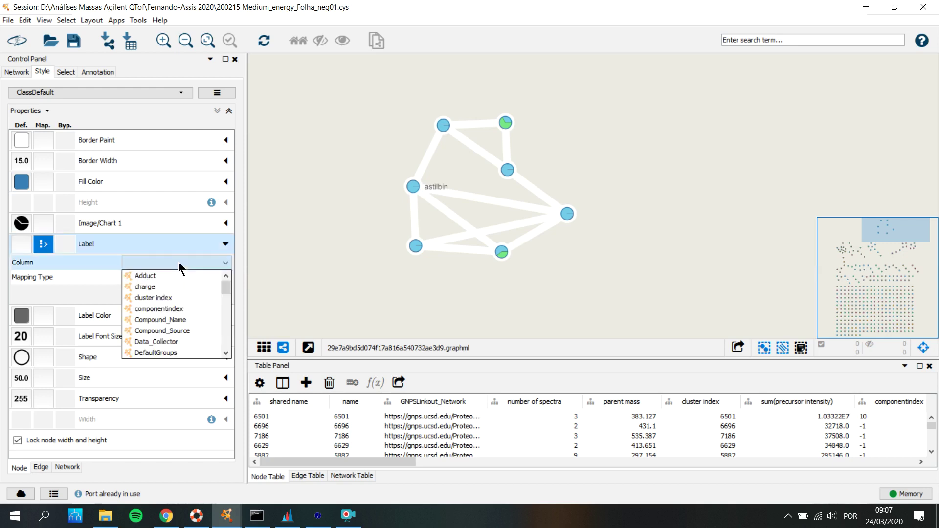
pyautogui.scroll(-4, 184, 298)
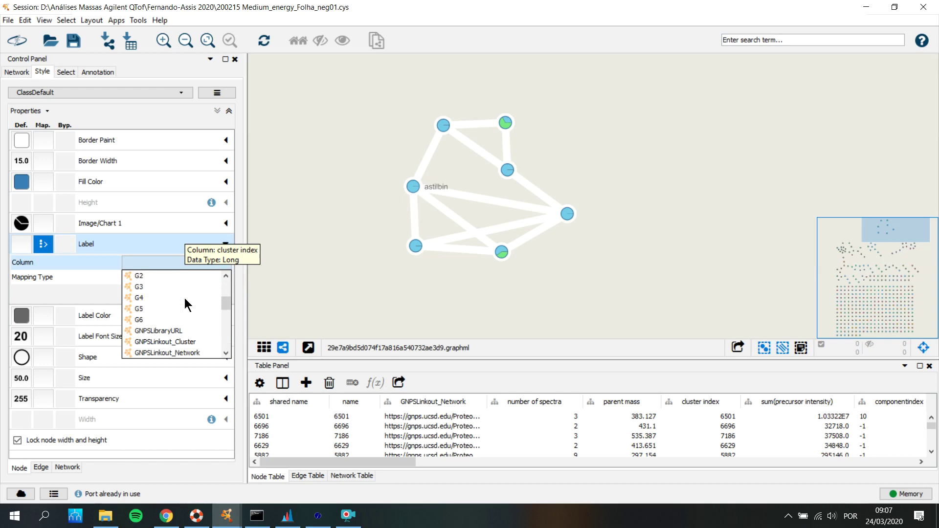
pyautogui.scroll(-3, 184, 298)
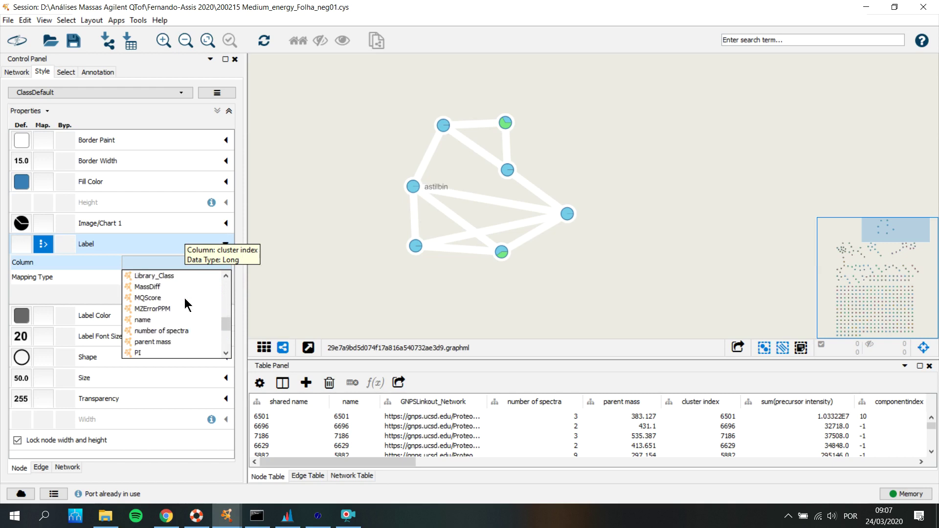
pyautogui.click(159, 342)
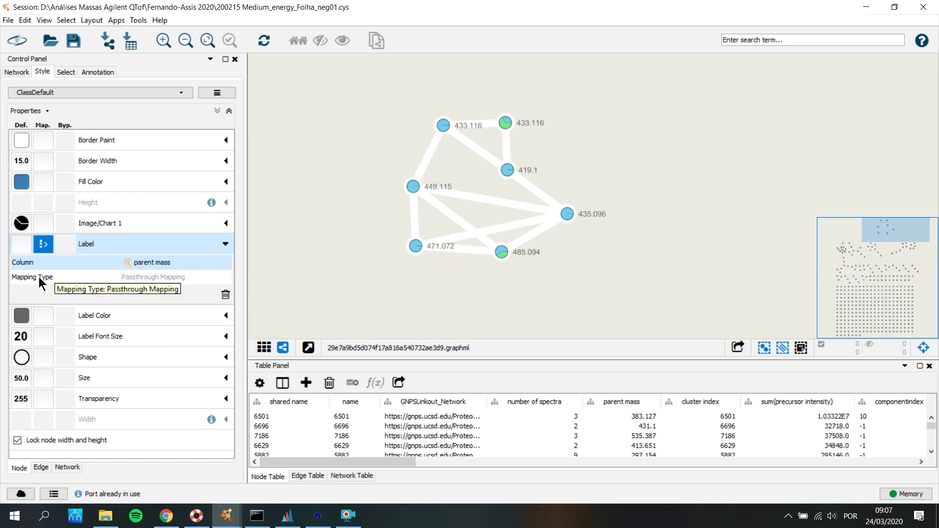
# - Set the default node Label Color to black
pyautogui.click(20, 318)
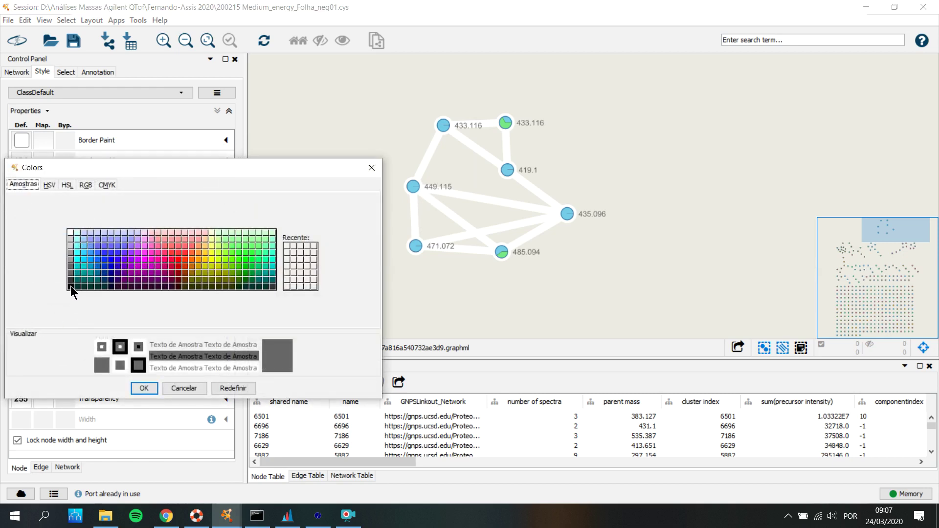
pyautogui.click(70, 286)
pyautogui.click(144, 388)
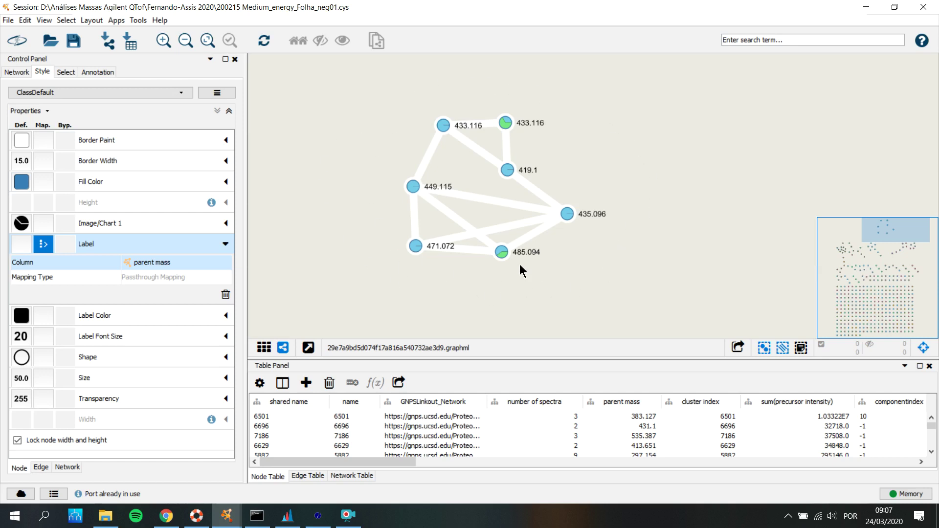
# - Review the selected columns and color scheme of the node pie chart, leaving the chart settings as they are
pyautogui.click(21, 223)
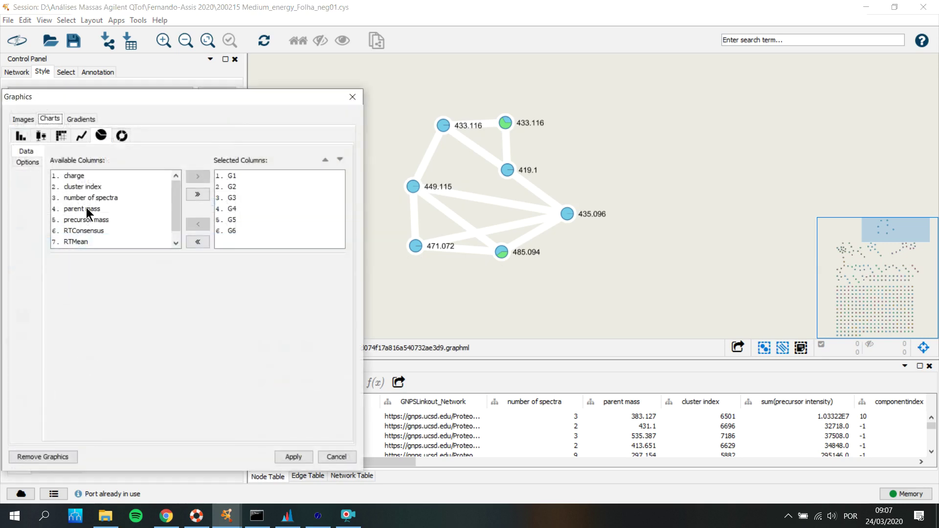
pyautogui.click(22, 162)
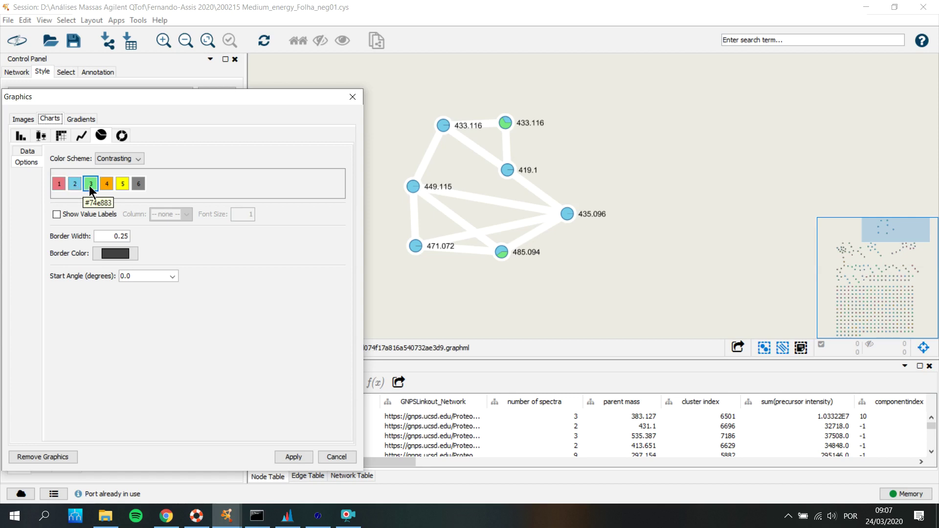
pyautogui.click(352, 97)
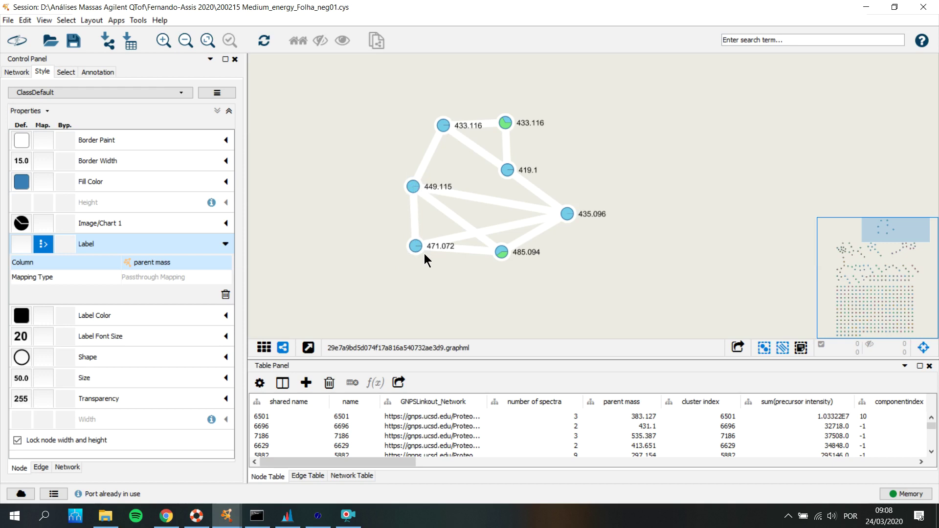
# - Map the edge Label property to the mass_difference column using Passthrough Mapping
pyautogui.click(45, 468)
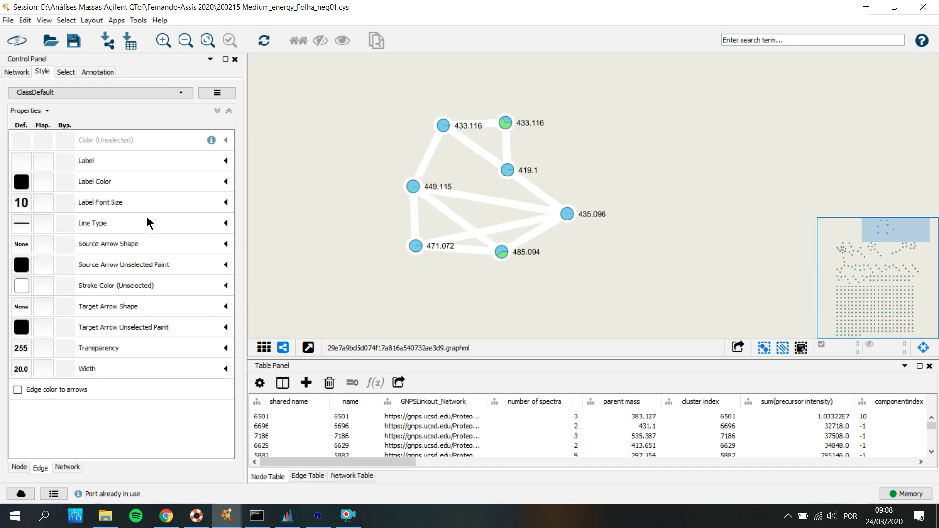
pyautogui.click(226, 161)
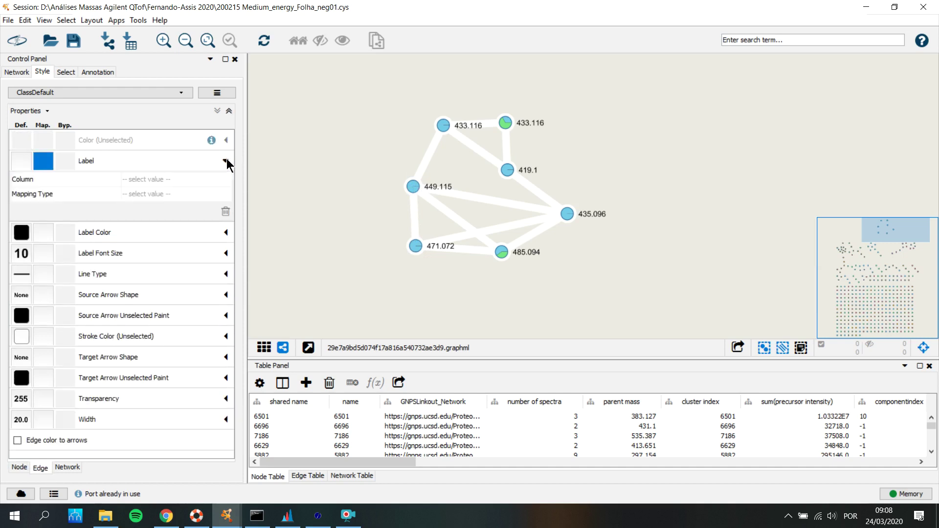
pyautogui.click(162, 181)
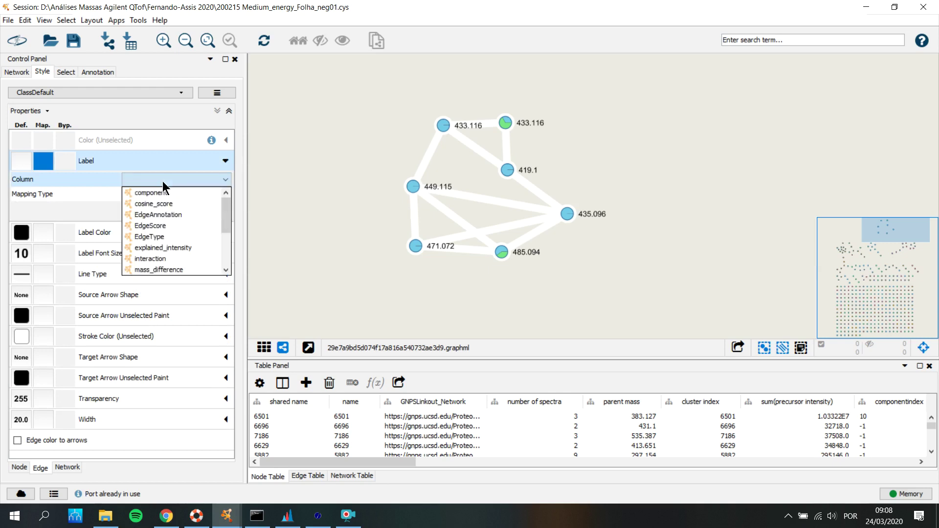
pyautogui.click(177, 271)
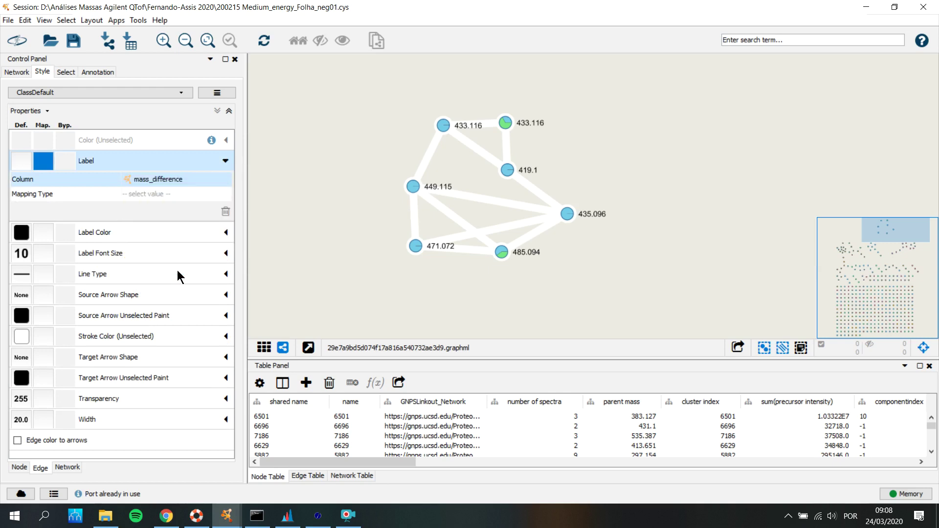
pyautogui.click(169, 194)
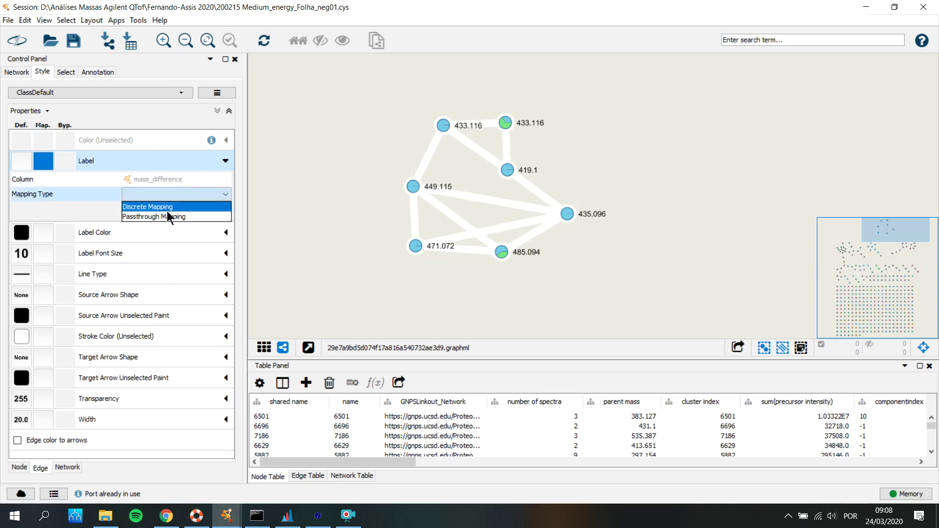
pyautogui.click(168, 216)
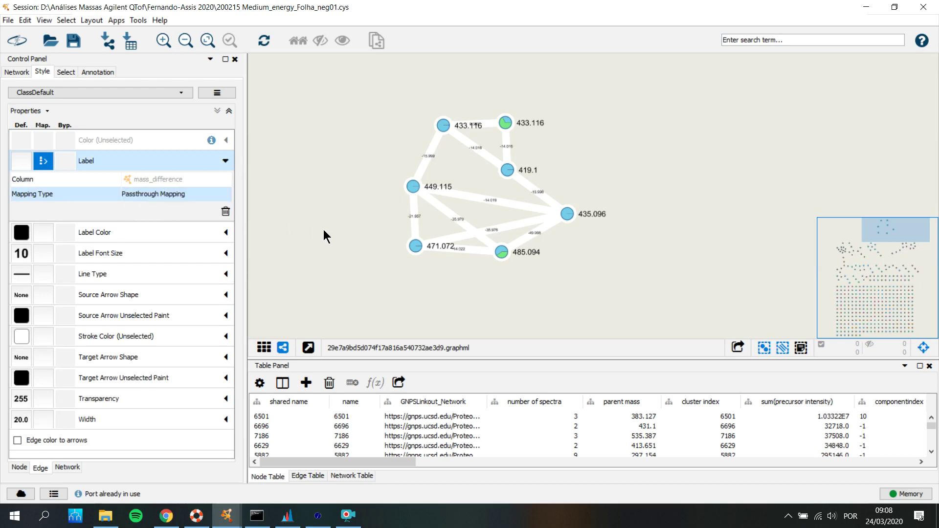
# - Set the default edge Label Font Size to 14 and move the left 433.116 node slightly down and outward to uncover its edge label
pyautogui.click(22, 253)
pyautogui.doubleClick(290, 310)
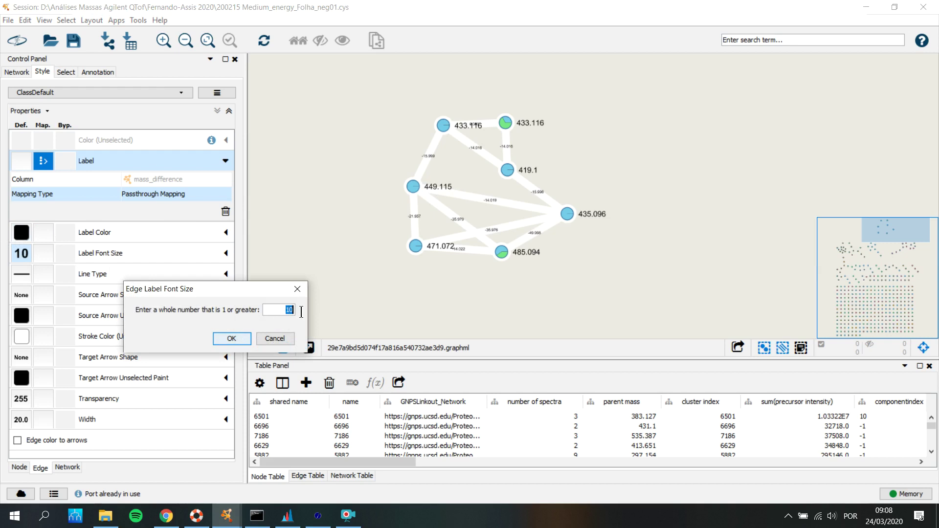
pyautogui.write('14')
pyautogui.press('Return')
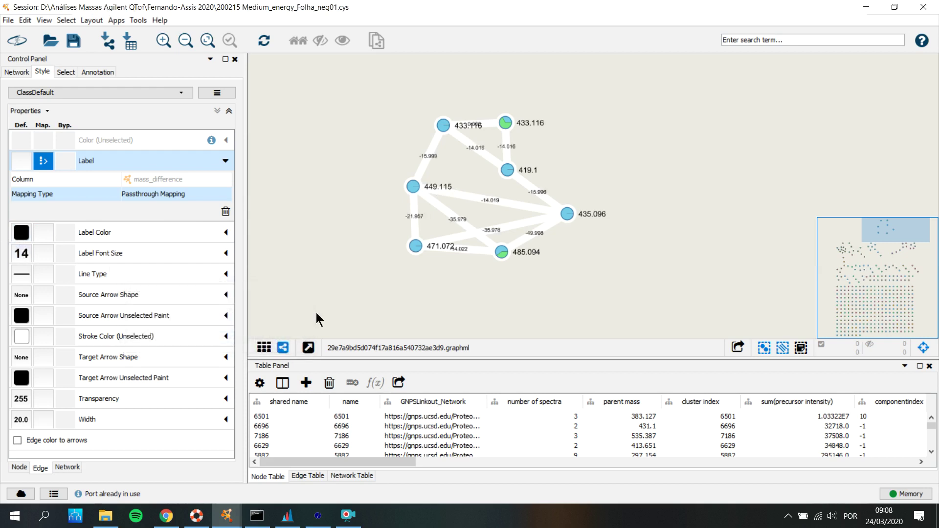
pyautogui.moveTo(443, 125); pyautogui.dragTo(427, 138)
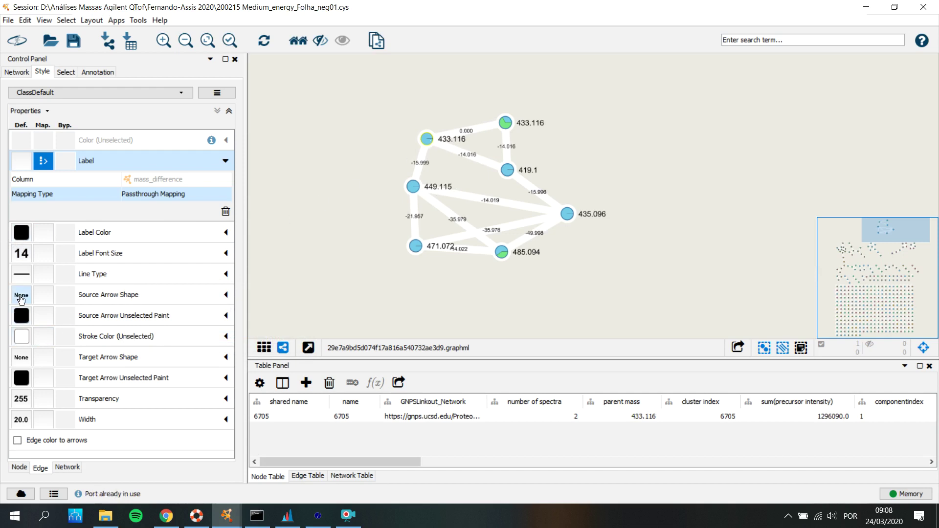
# - Set the default edge Label Color to red and move the 471.072 node down and outward to separate the labels
pyautogui.click(23, 240)
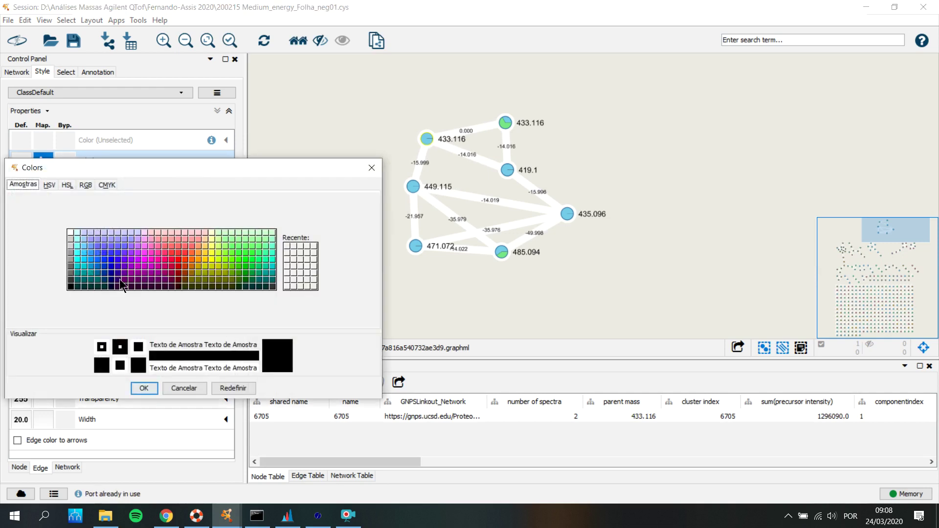
pyautogui.click(171, 253)
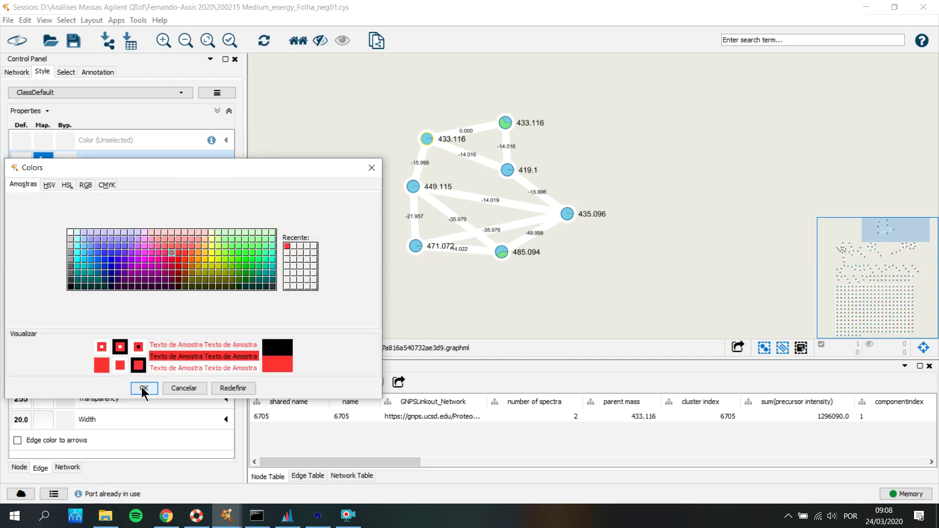
pyautogui.click(172, 259)
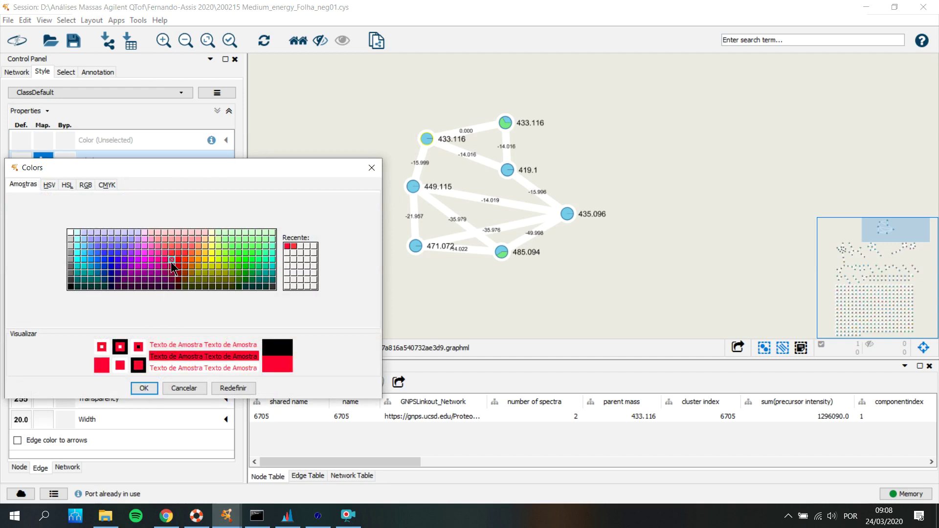
pyautogui.click(144, 387)
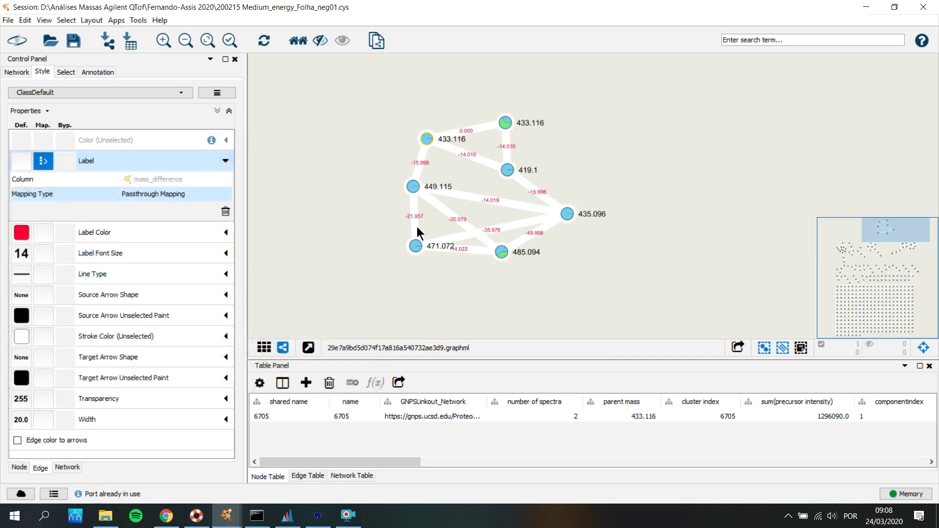
pyautogui.moveTo(416, 247); pyautogui.dragTo(406, 269)
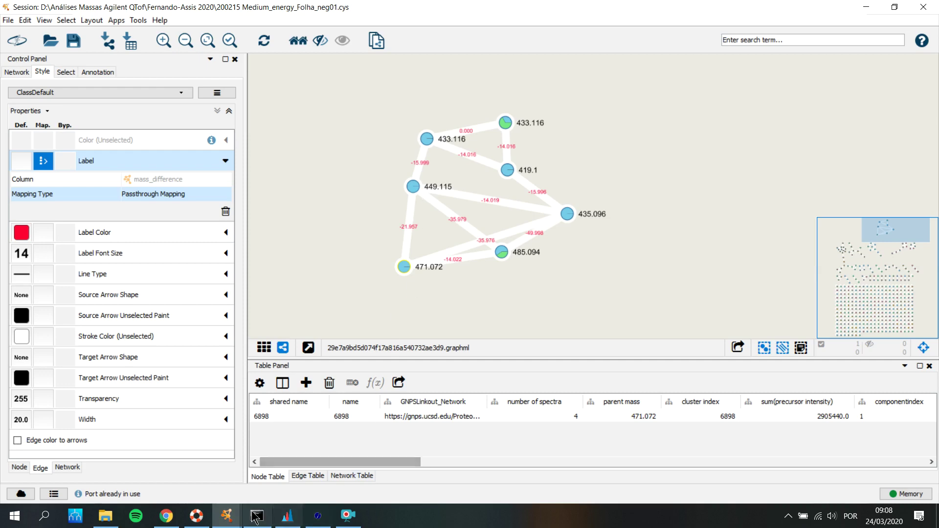
# - Check astilbin's chemical formula and molar mass on its Wikipedia page in Chrome, return to Cytoscape, and deselect the node
pyautogui.click(166, 516)
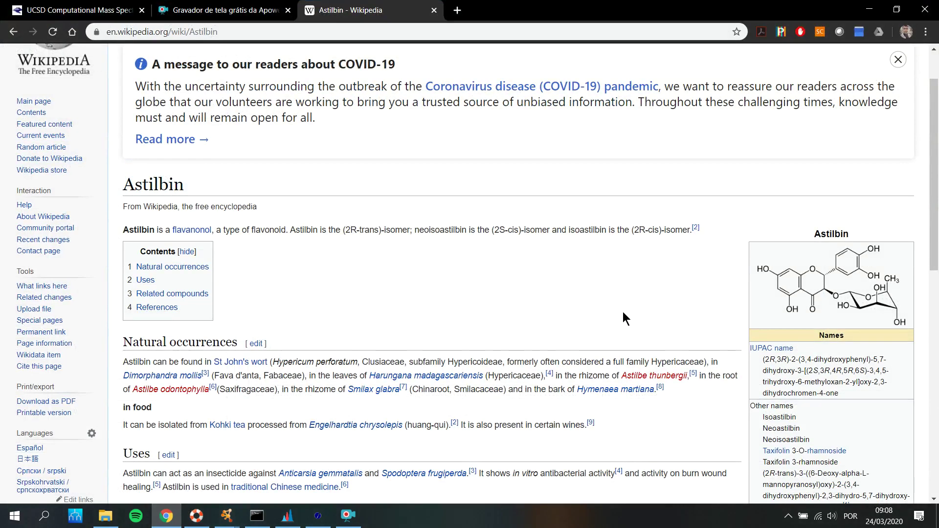
pyautogui.scroll(-7, 621, 311)
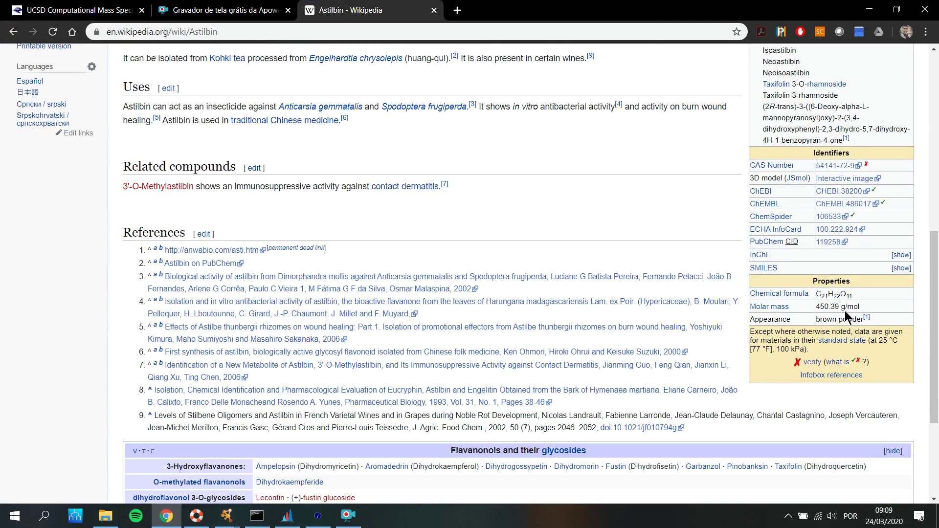
pyautogui.click(870, 9)
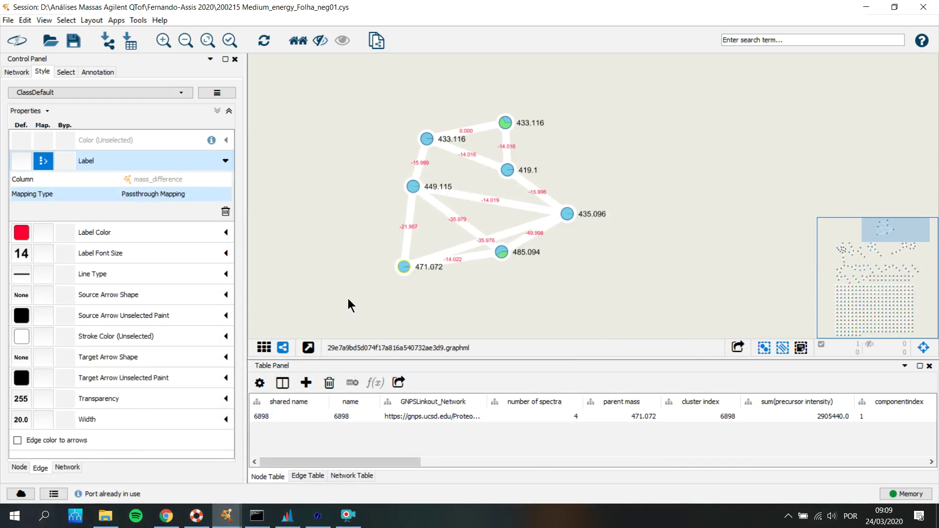
pyautogui.click(446, 301)
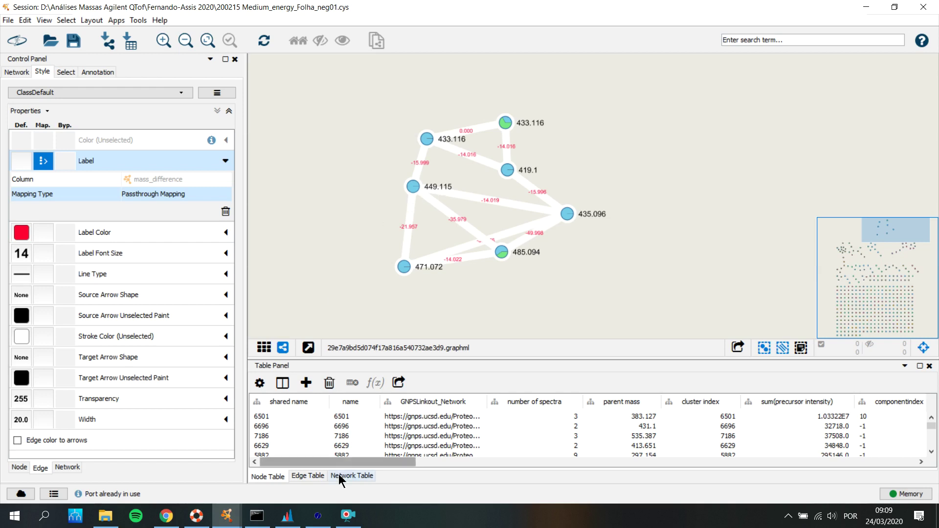
# - Switch to MZmine, open the gap-filled aligned feature list, and filter it by m/z 449
pyautogui.click(282, 523)
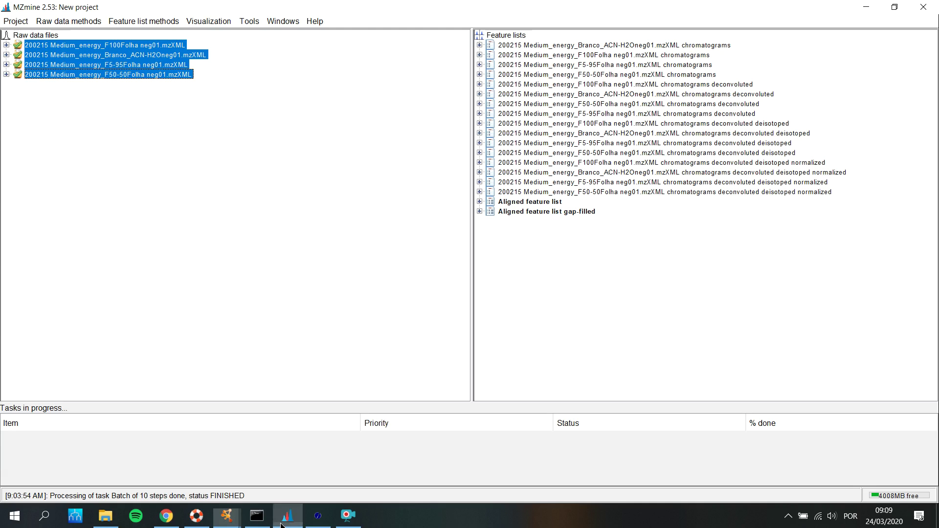
pyautogui.doubleClick(537, 213)
pyautogui.click(312, 31)
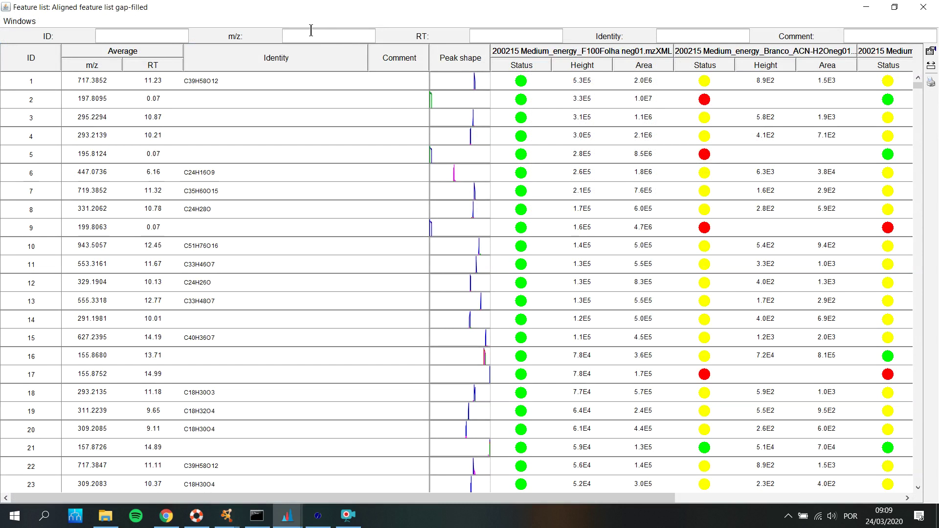
pyautogui.write('449')
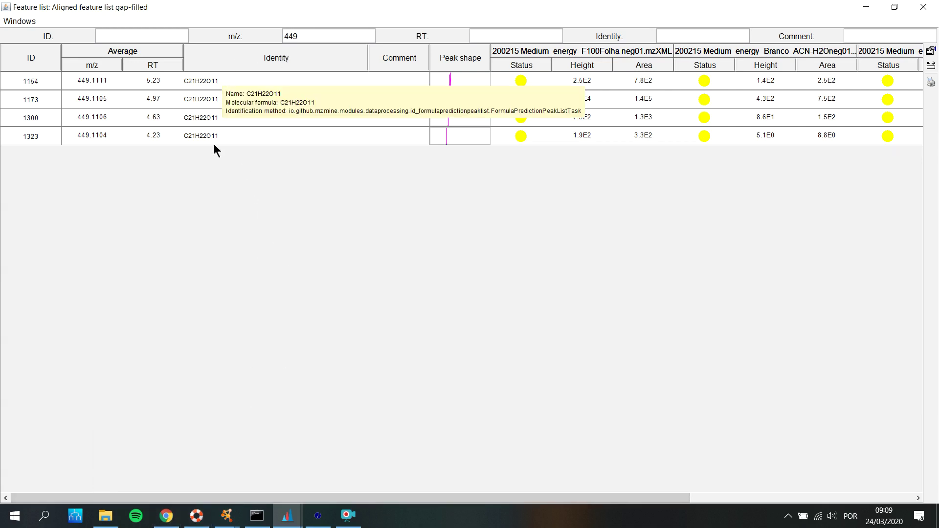
# - Compare the predicted formulas with astilbin's formula on Wikipedia, and examine the filtered features' heights and areas across all samples
pyautogui.click(167, 516)
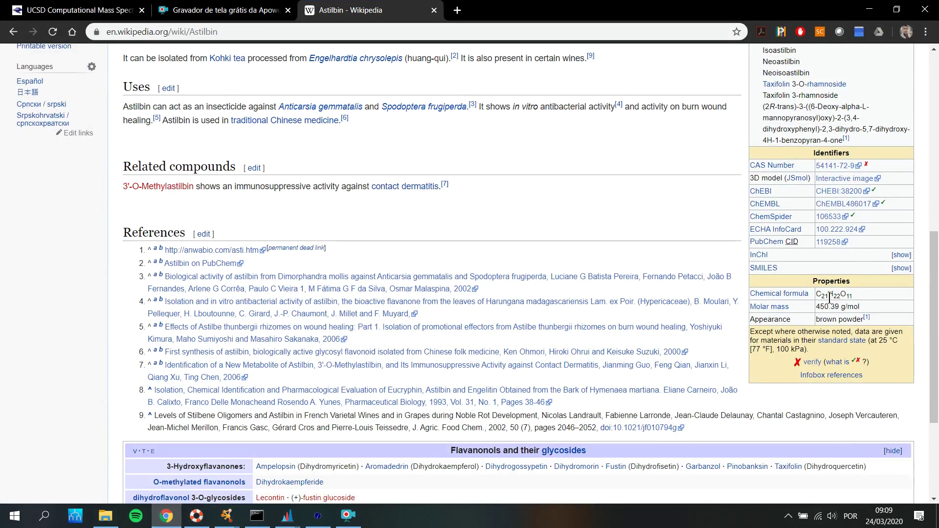
pyautogui.click(869, 10)
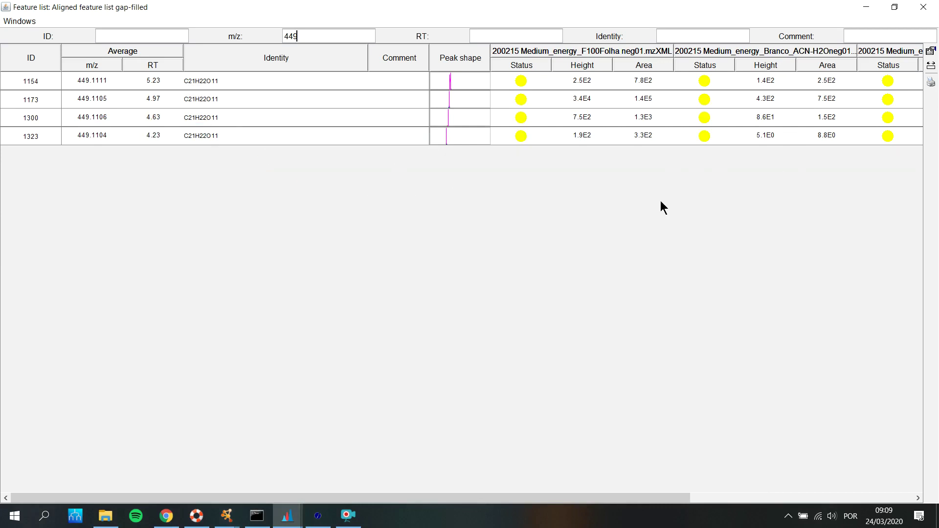
pyautogui.moveTo(659, 497); pyautogui.dragTo(906, 527)
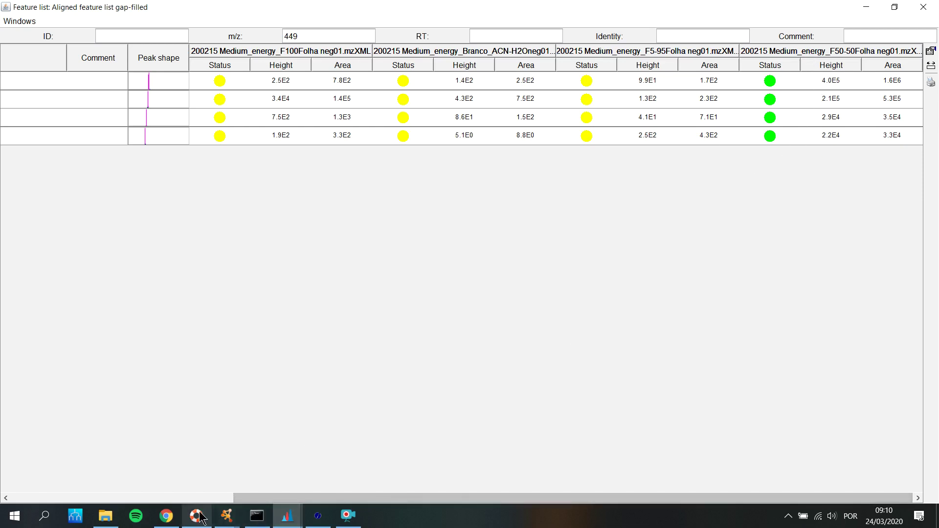
# - Switch to Cytoscape to examine the labelled astilbin cluster, and return to MZmine's filtered feature list
pyautogui.click(166, 520)
pyautogui.click(165, 519)
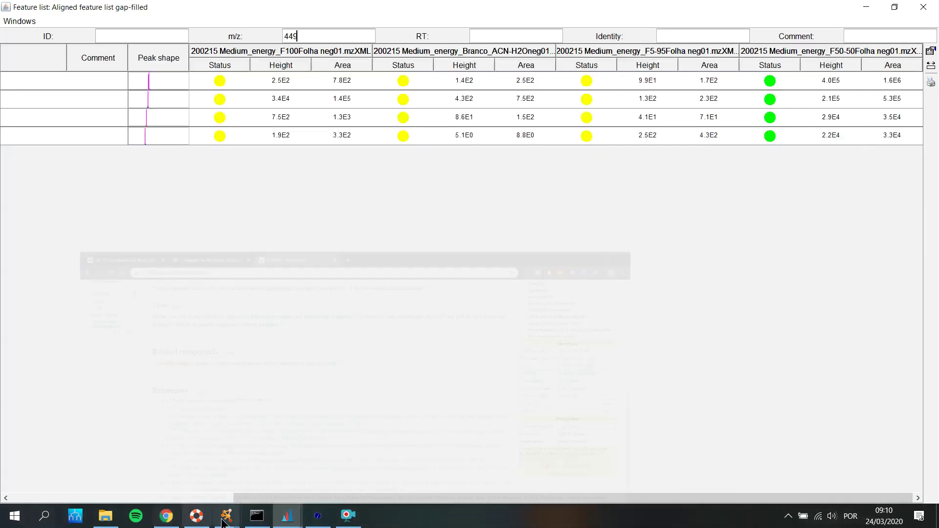
pyautogui.moveTo(228, 524)
pyautogui.click(280, 476)
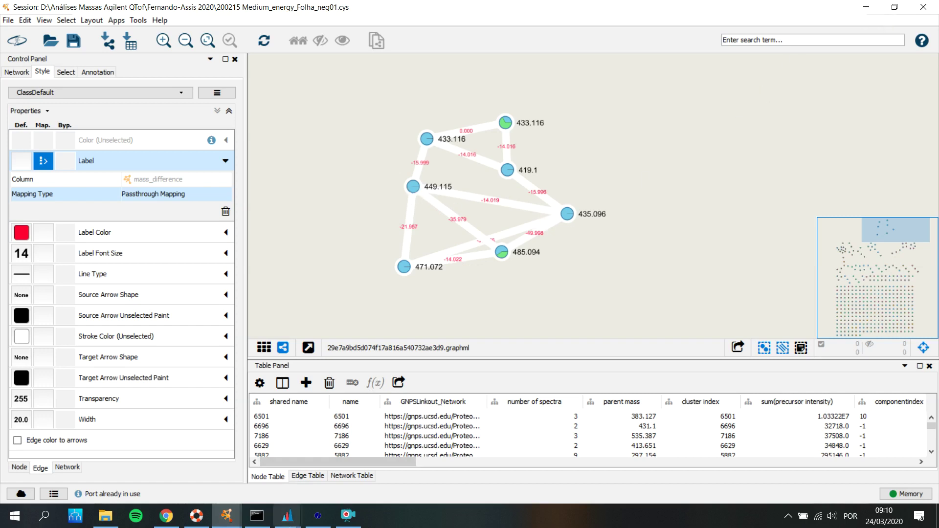
pyautogui.moveTo(321, 524)
pyautogui.moveTo(288, 516)
pyautogui.click(349, 475)
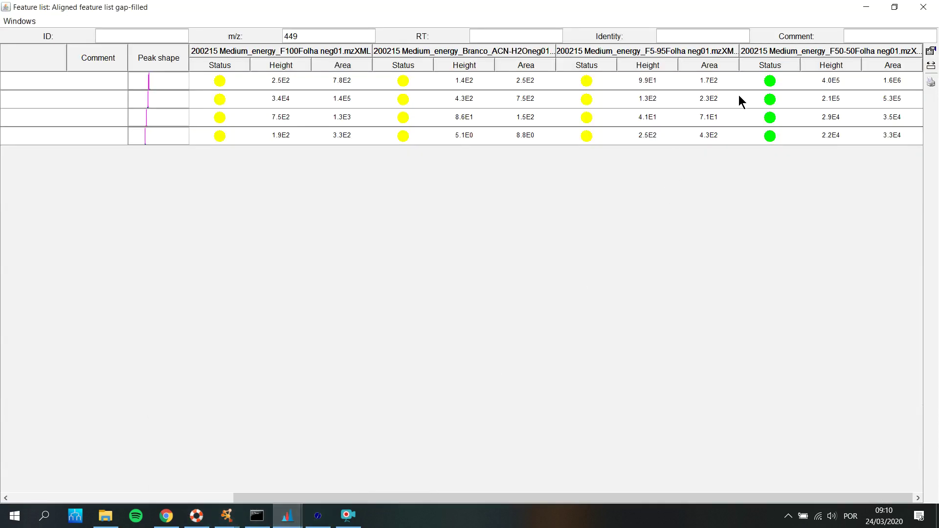
# - Show the most intense MS/MS spectrum of the feature with ID 1154
pyautogui.click(809, 87)
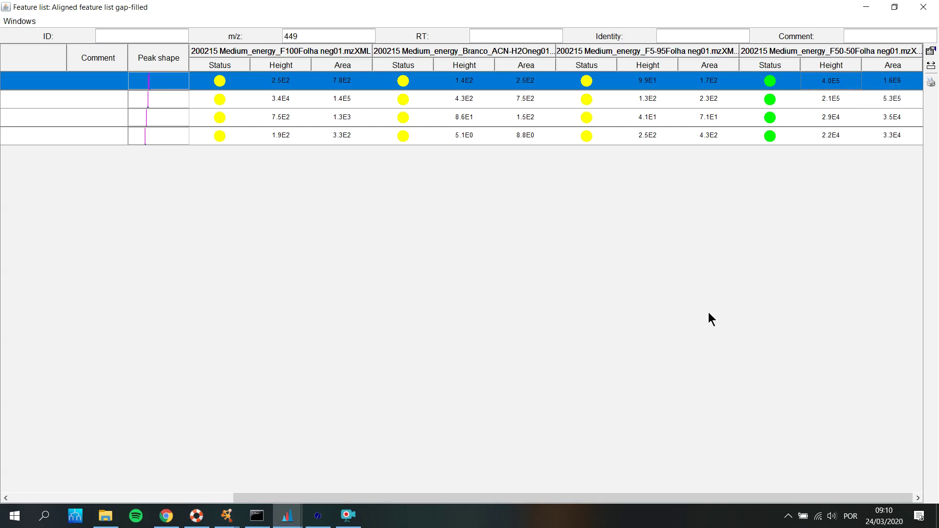
pyautogui.moveTo(393, 499); pyautogui.dragTo(31, 488)
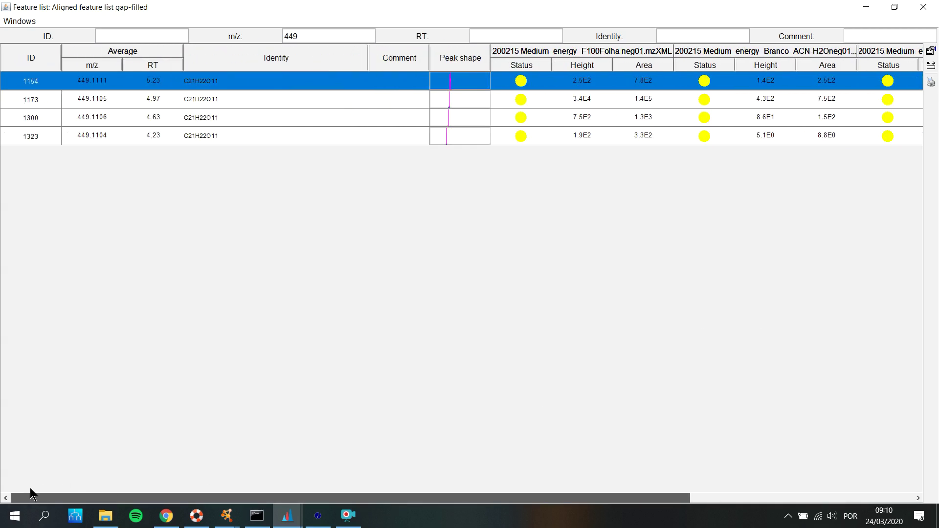
pyautogui.rightClick(95, 83)
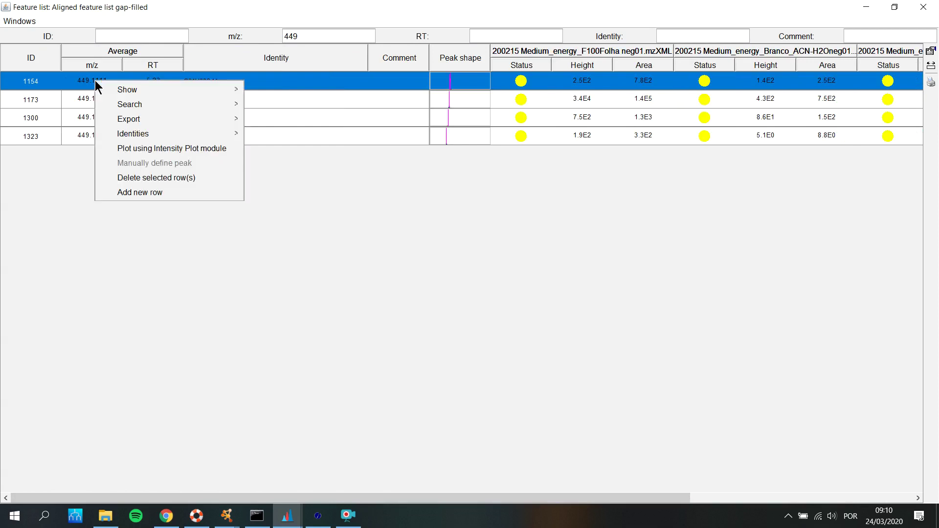
pyautogui.moveTo(154, 93)
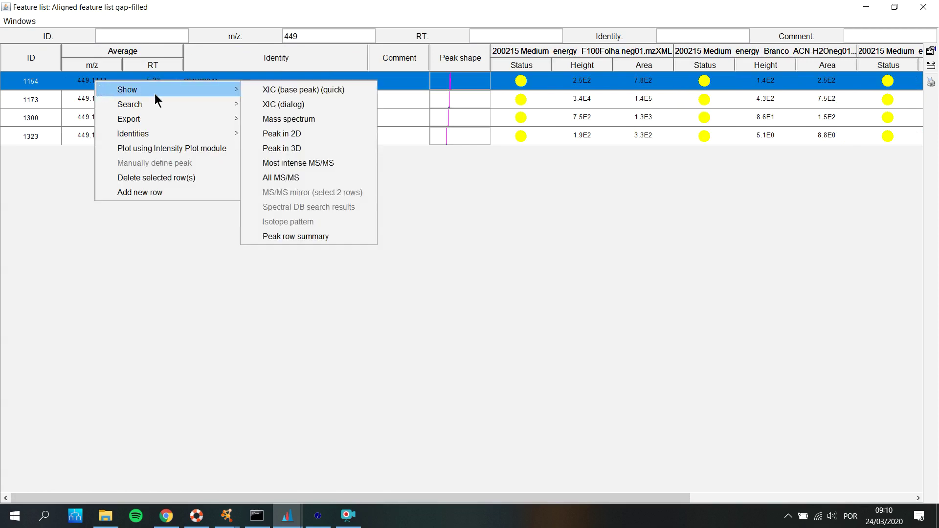
pyautogui.click(300, 164)
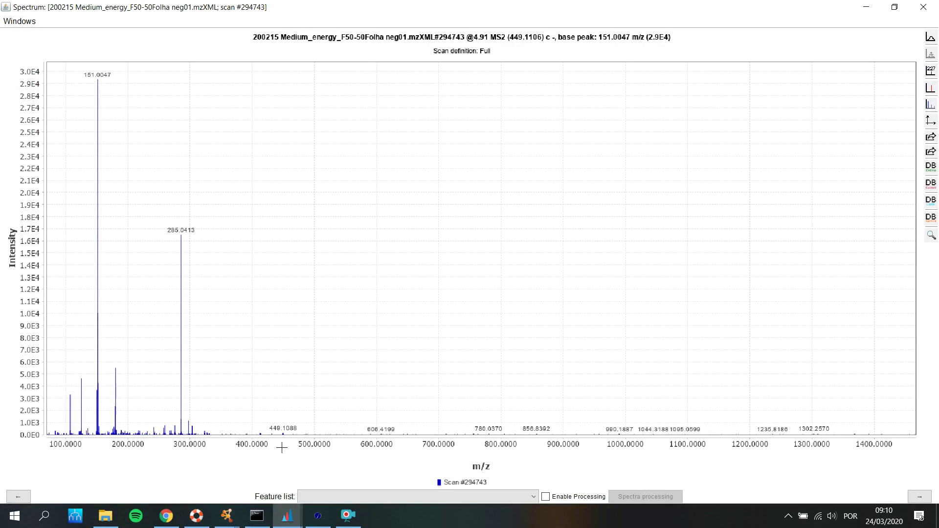
# - Zoom the MS/MS spectrum to about m/z 80–460 to examine the fragment peaks of the 449 precursor
pyautogui.moveTo(172, 445); pyautogui.dragTo(258, 455)
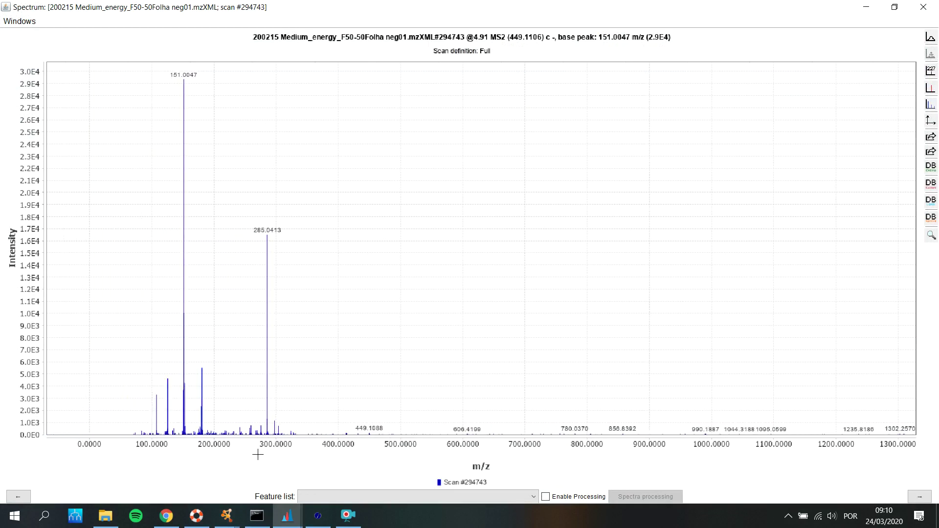
pyautogui.moveTo(145, 67); pyautogui.dragTo(381, 443)
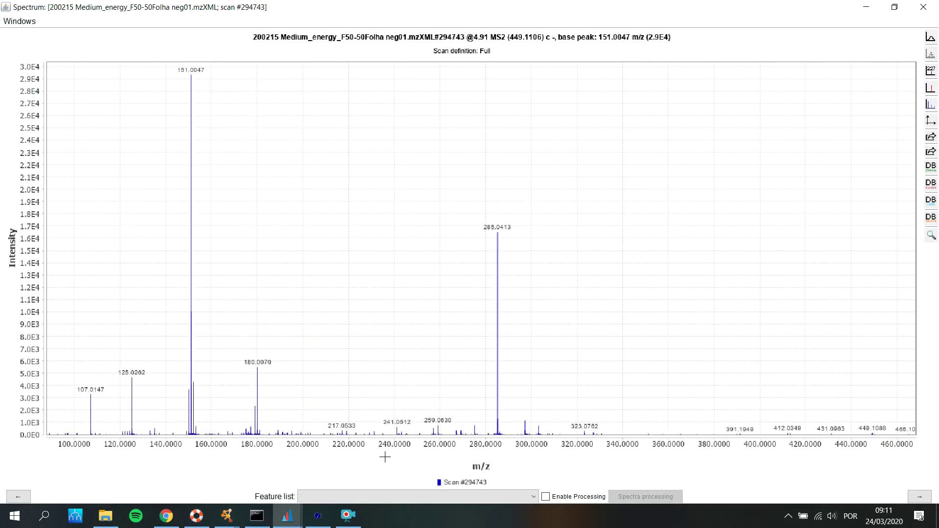
pyautogui.moveTo(415, 446); pyautogui.dragTo(433, 446)
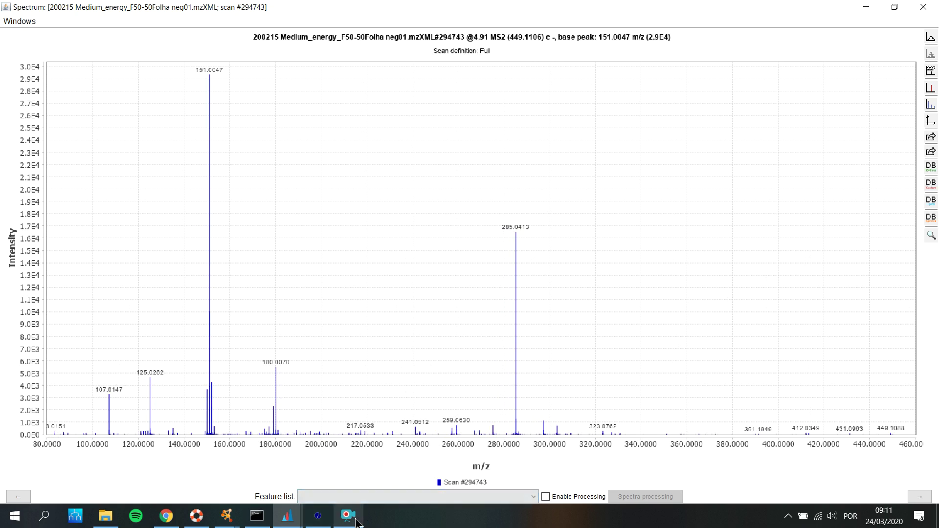
pyautogui.moveTo(357, 522)
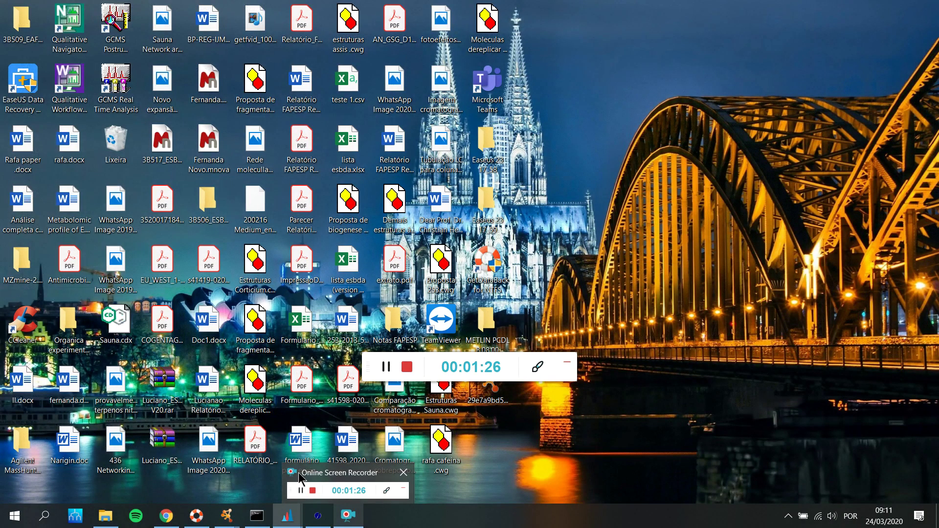
pyautogui.click(303, 477)
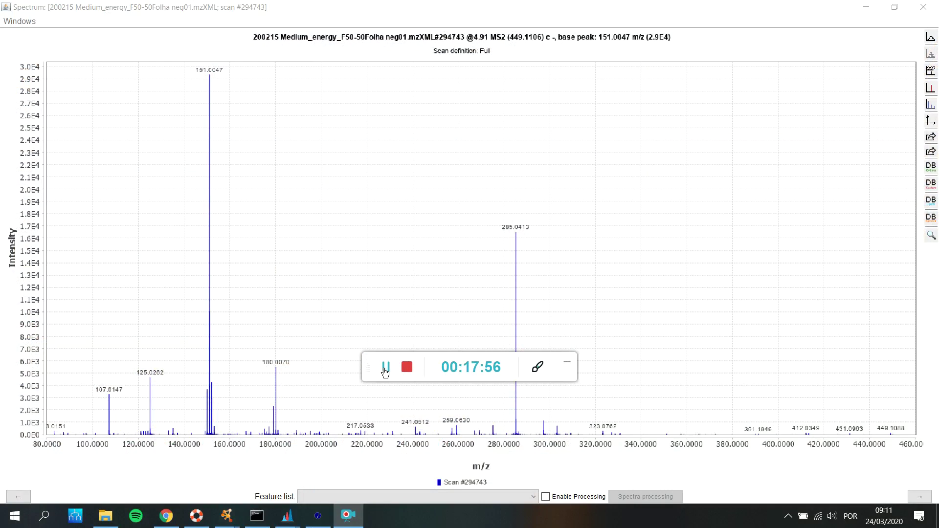
pyautogui.click(386, 367)
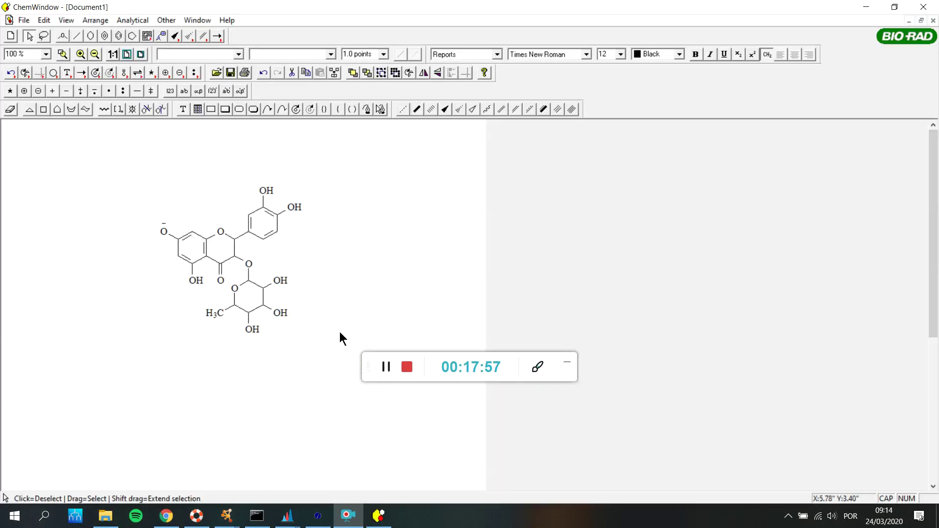
pyautogui.click(567, 366)
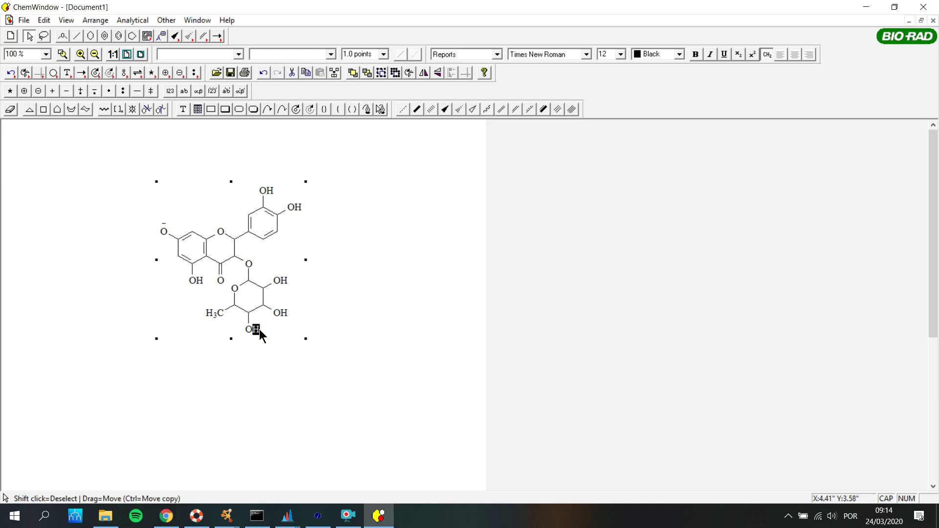
# - Check astilbin's structure on its Wikipedia page, review the MS/MS spectrum in MZmine, and return to the ChemWindow drawing
pyautogui.click(165, 521)
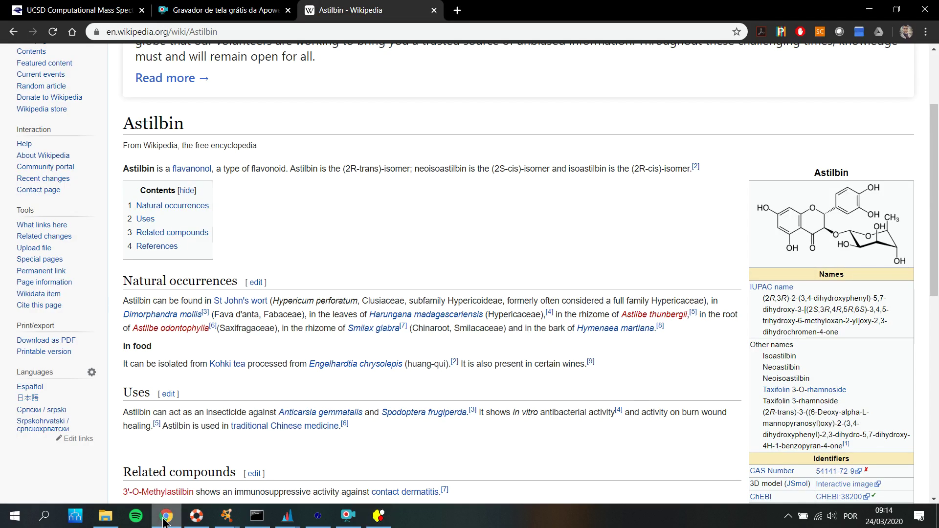
pyautogui.click(165, 521)
pyautogui.moveTo(287, 516)
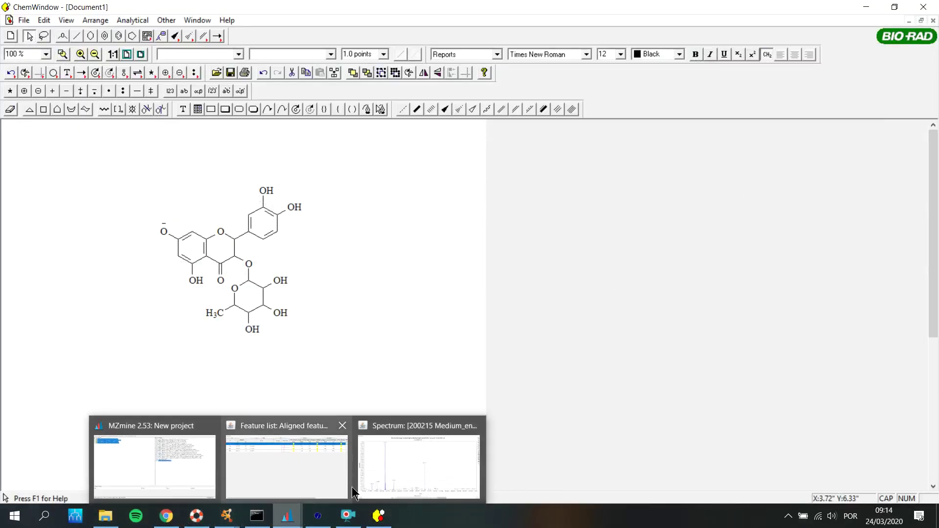
pyautogui.click(391, 482)
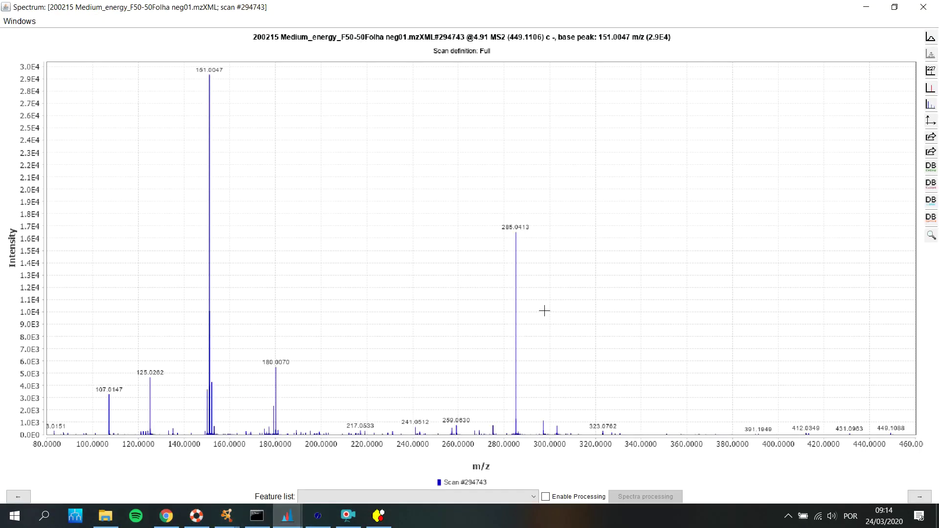
pyautogui.click(870, 9)
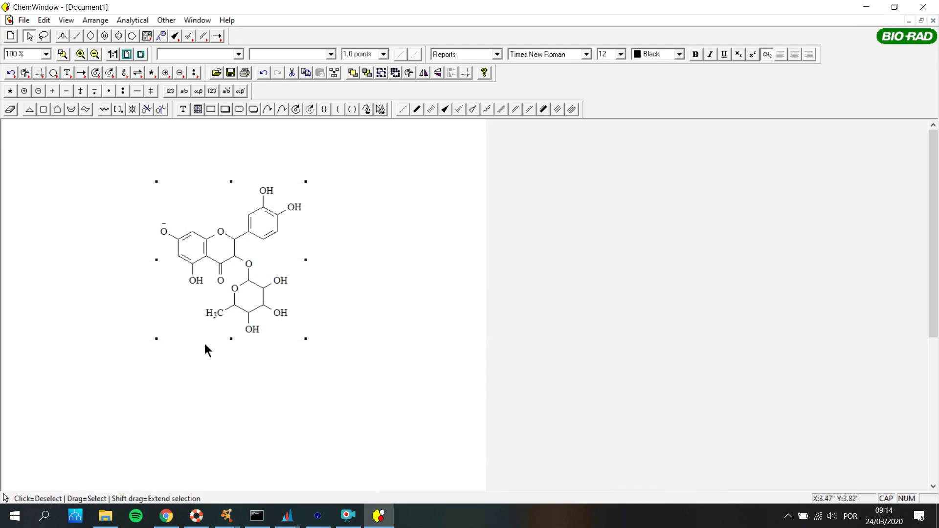
# - Move the deprotonated astilbin structure to the page's upper-left corner and place a copy of it alongside
pyautogui.click(221, 249)
pyautogui.moveTo(220, 250); pyautogui.dragTo(69, 193)
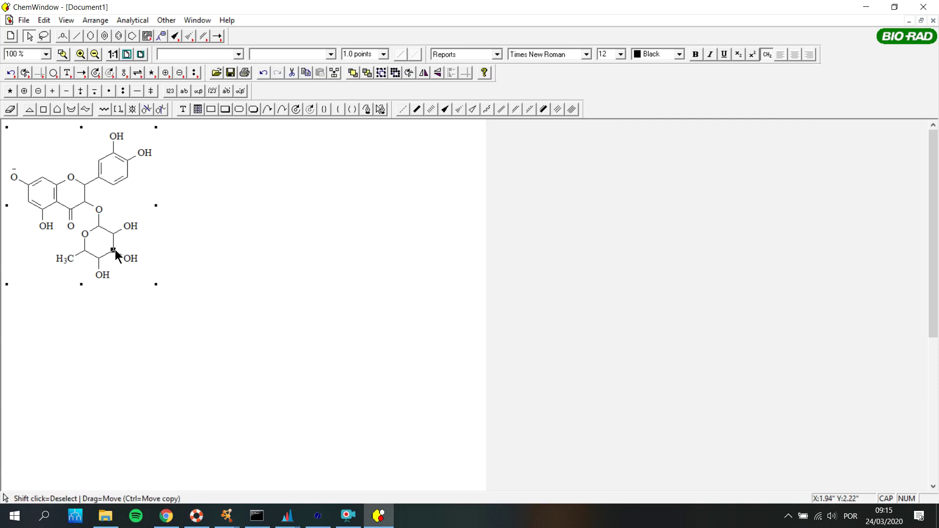
pyautogui.hotkey('ctrl', 'c')
pyautogui.hotkey('ctrl', 'v')
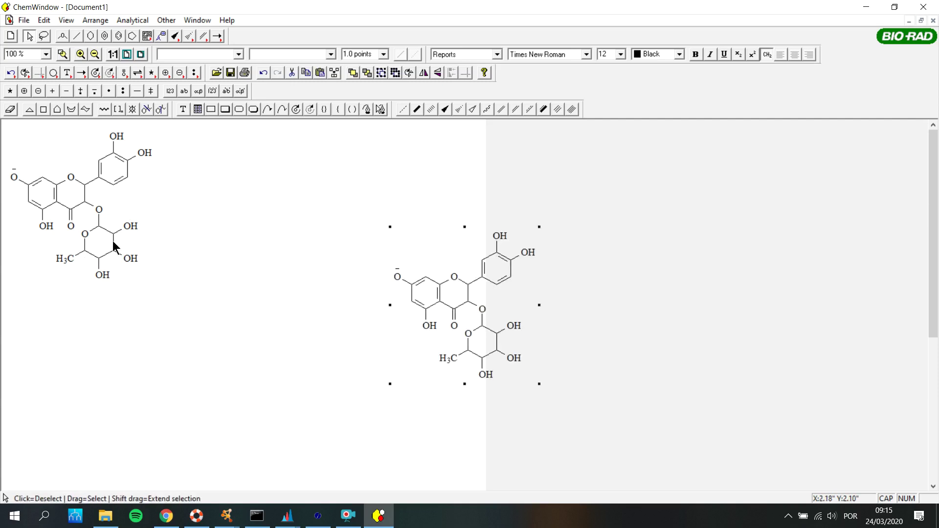
pyautogui.moveTo(428, 313); pyautogui.dragTo(238, 224)
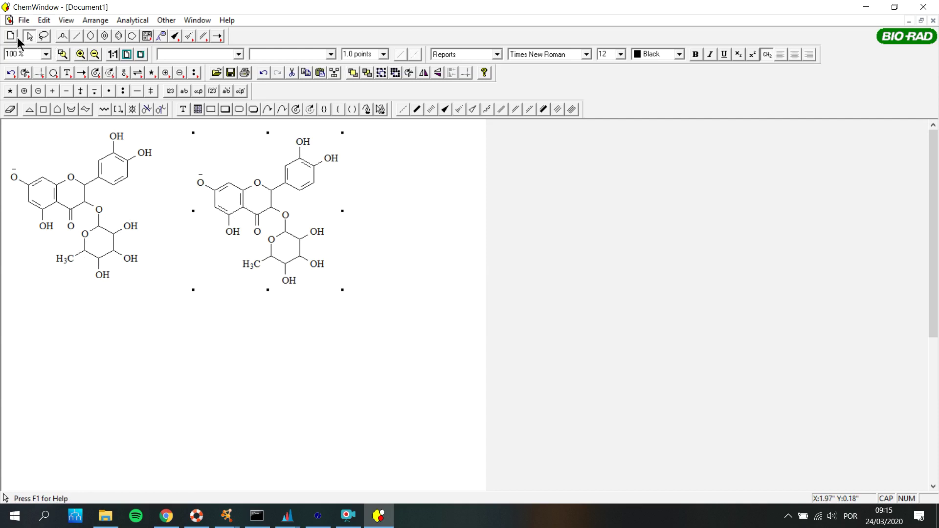
# - Erase the rhamnose ring with its hydroxyl and methyl groups from the copied structure, keeping the linking oxygen
pyautogui.click(10, 110)
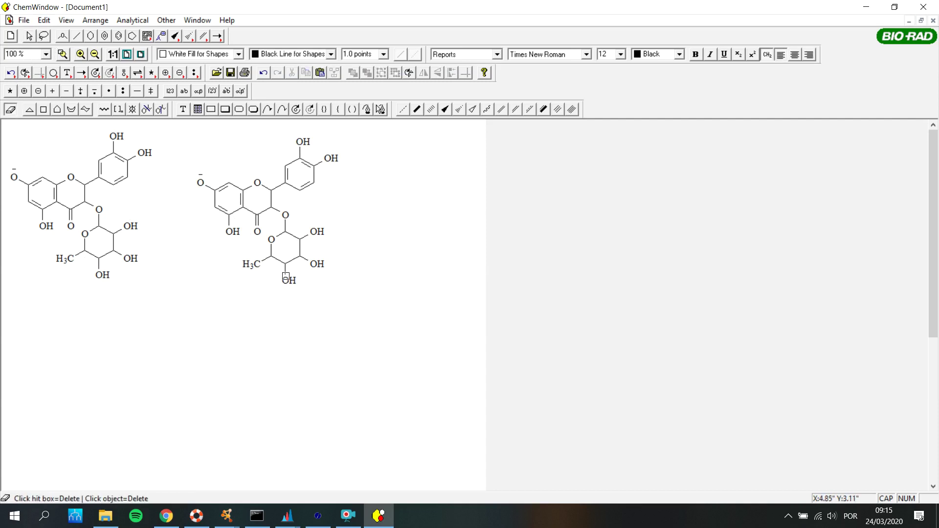
pyautogui.click(283, 262)
pyautogui.click(272, 244)
pyautogui.click(277, 233)
pyautogui.click(287, 227)
pyautogui.click(287, 228)
pyautogui.click(318, 232)
pyautogui.click(306, 236)
pyautogui.click(306, 260)
pyautogui.click(278, 278)
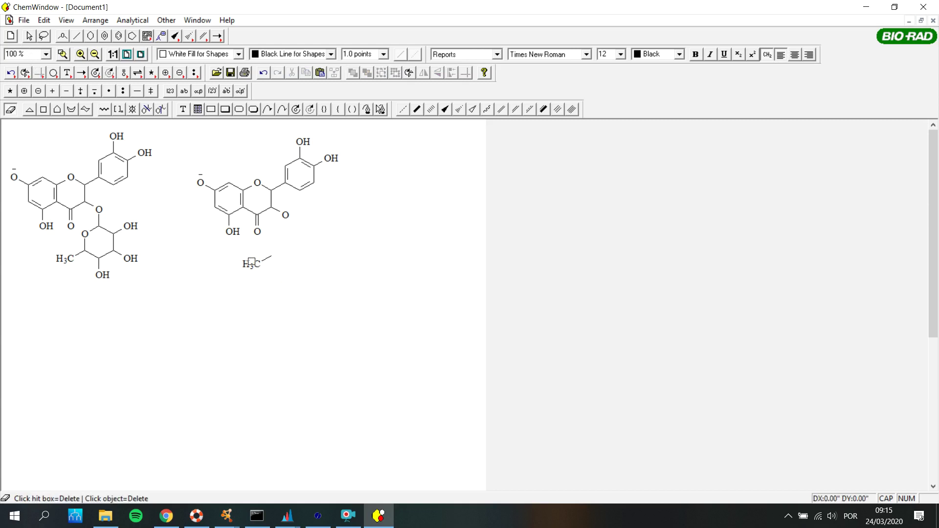
pyautogui.click(258, 264)
pyautogui.click(265, 260)
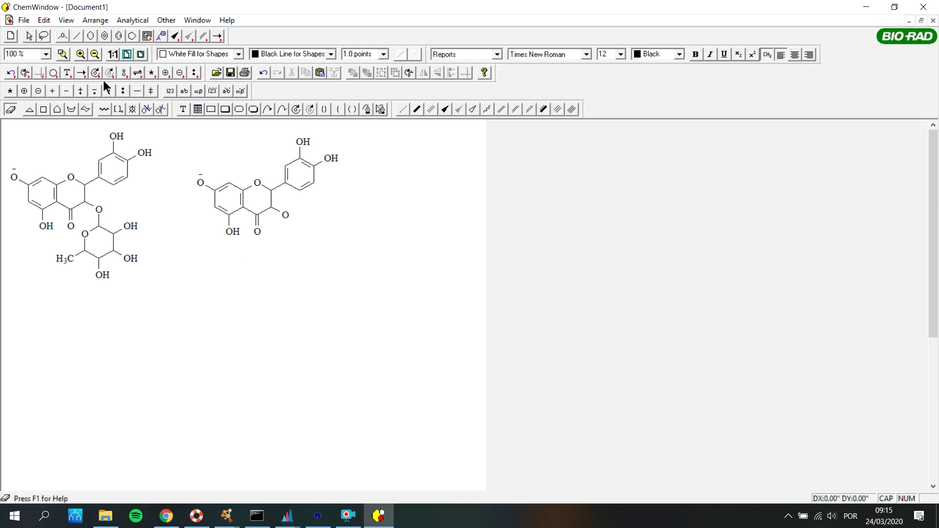
# - Relabel the former linking oxygen of the copied structure as OH
pyautogui.click(184, 109)
pyautogui.click(285, 214)
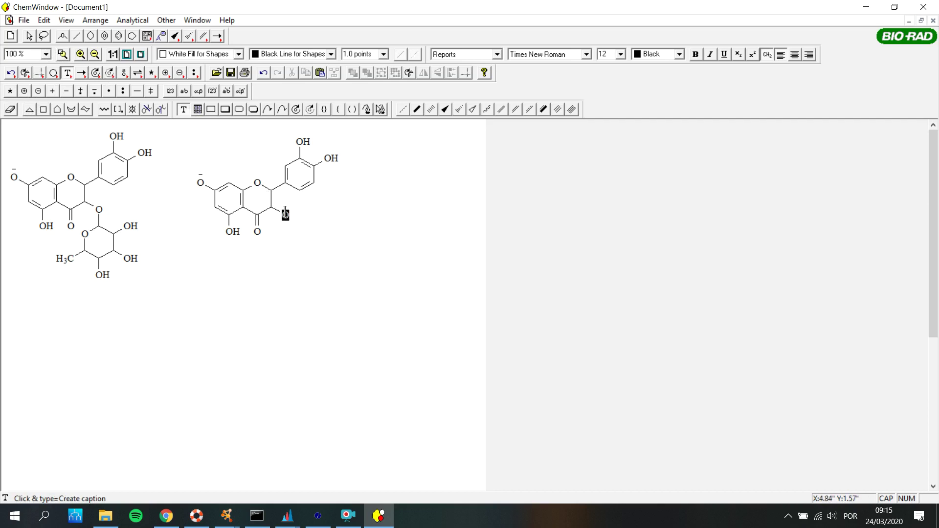
pyautogui.write('H')
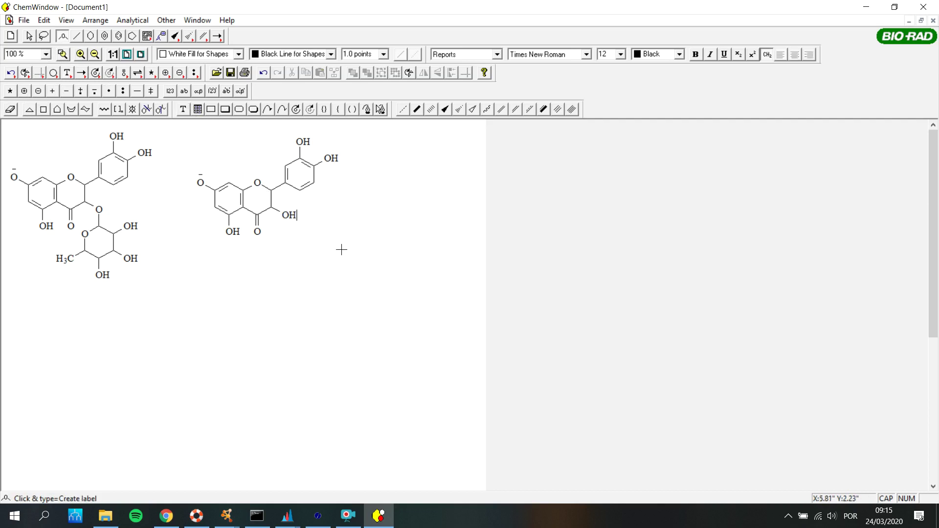
# - Calculate the formula and exact mass of the sugar-free fragment structure
pyautogui.click(28, 36)
pyautogui.moveTo(201, 248); pyautogui.dragTo(336, 140)
pyautogui.click(131, 22)
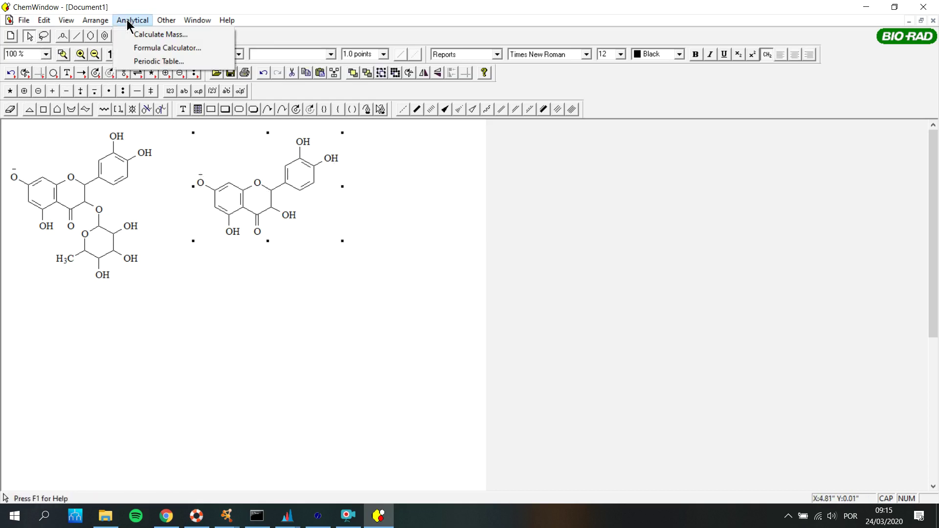
pyautogui.click(151, 35)
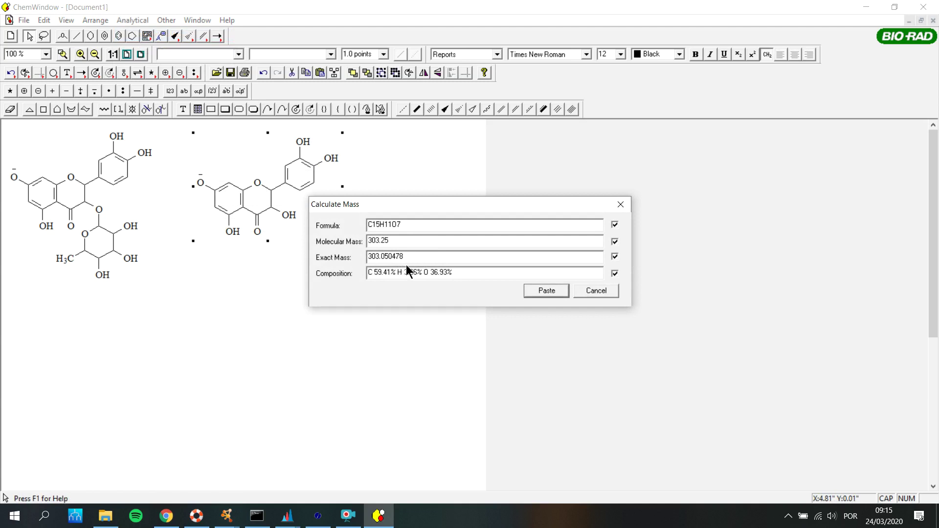
# - In MZmine, look for the fragment's mass in the spectrum around m/z 270–340, then view the range of about m/z 100–460
pyautogui.click(288, 516)
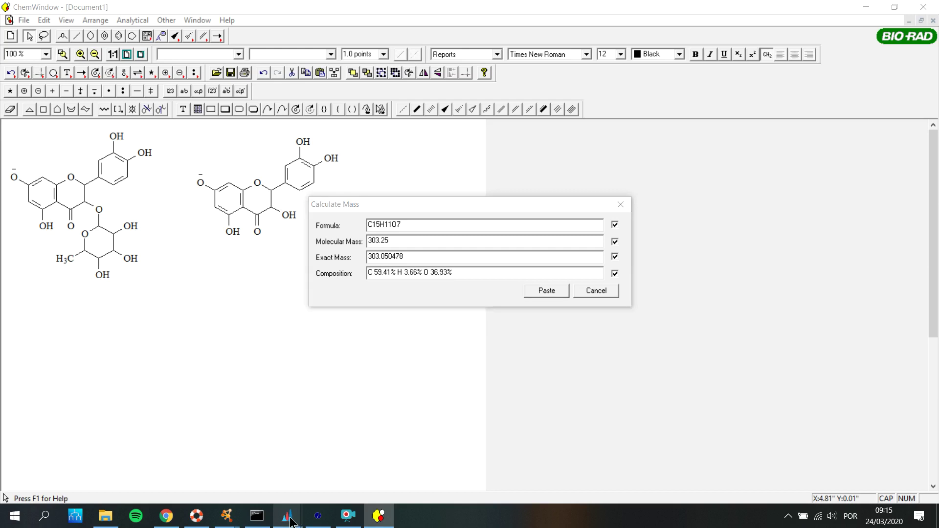
pyautogui.click(410, 470)
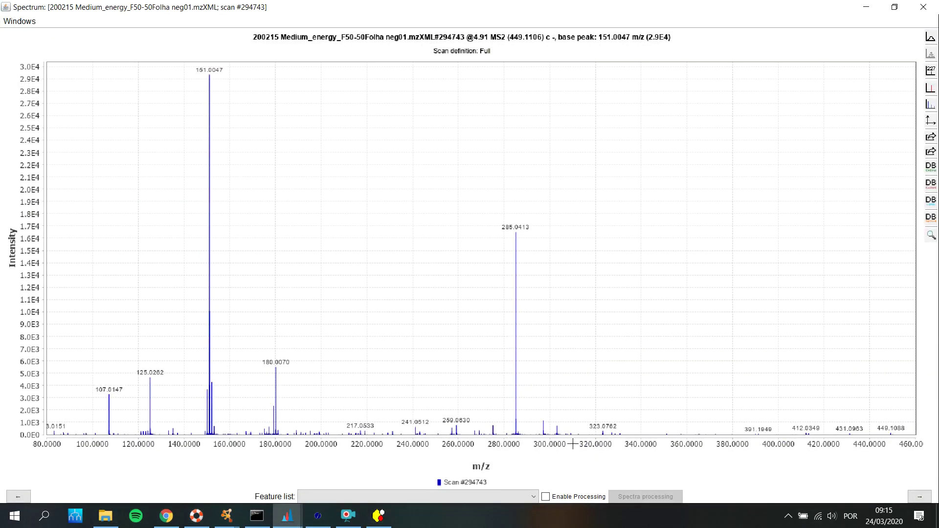
pyautogui.moveTo(478, 372); pyautogui.dragTo(649, 454)
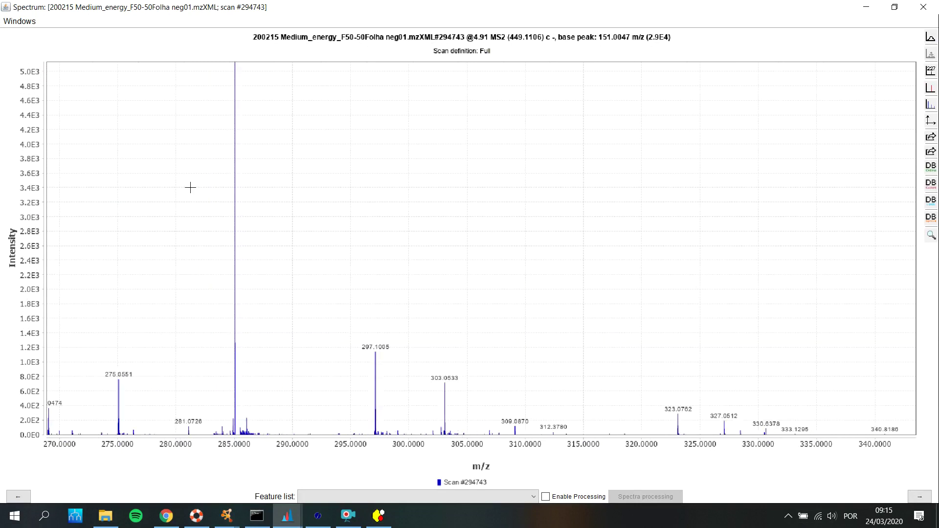
pyautogui.rightClick(257, 208)
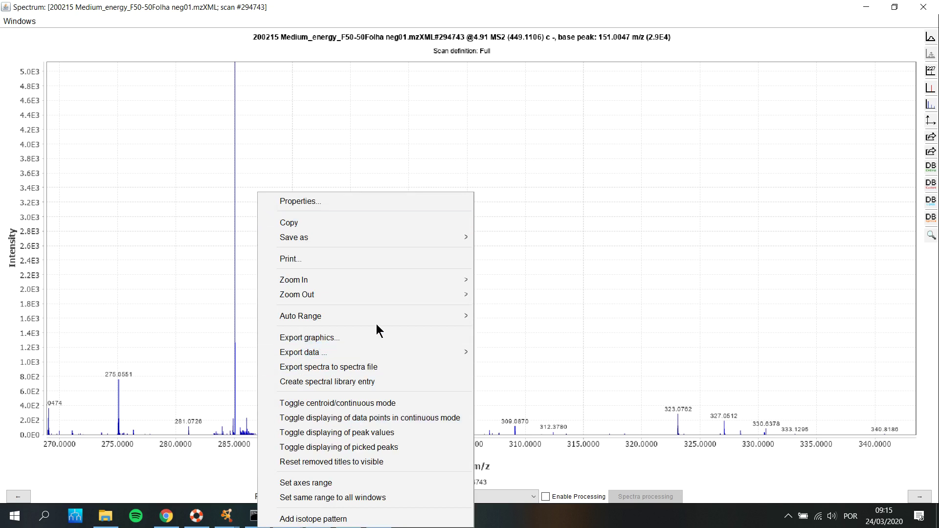
pyautogui.moveTo(378, 316)
pyautogui.click(498, 317)
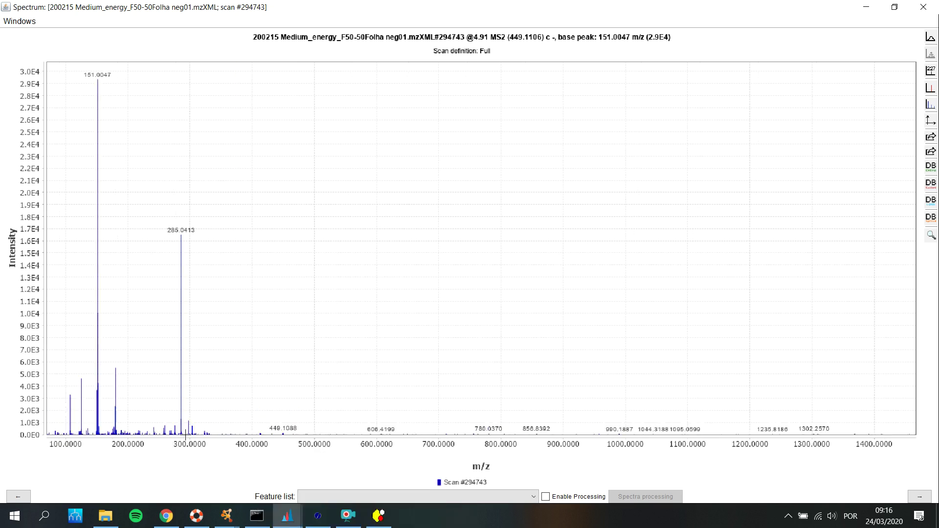
pyautogui.moveTo(124, 447); pyautogui.dragTo(177, 444)
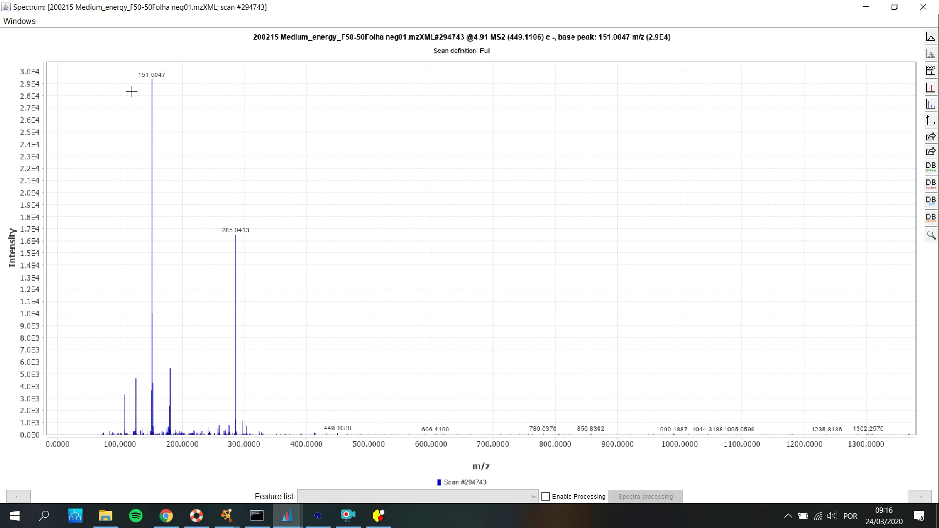
pyautogui.moveTo(116, 68); pyautogui.dragTo(351, 465)
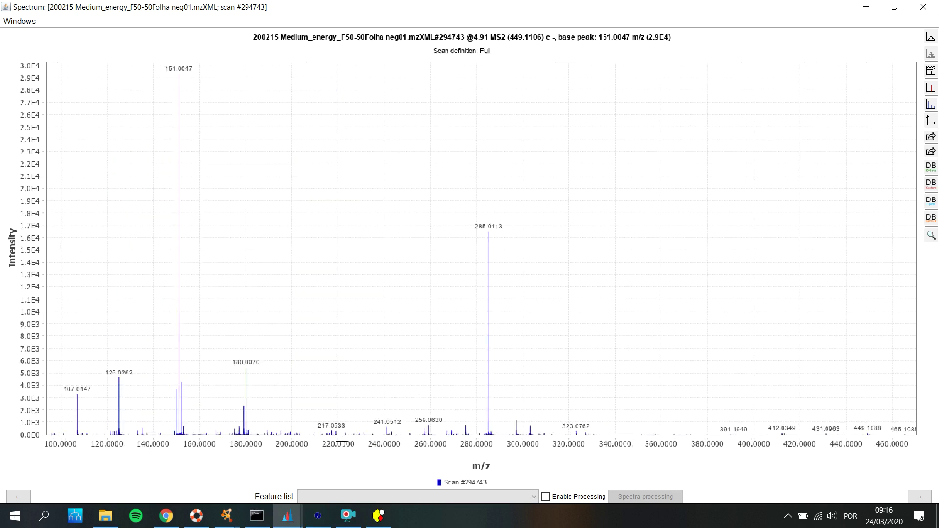
# - Switch back to ChemWindow, dismiss the mass calculation, and move the fragment structure slightly down and toward the original
pyautogui.click(377, 518)
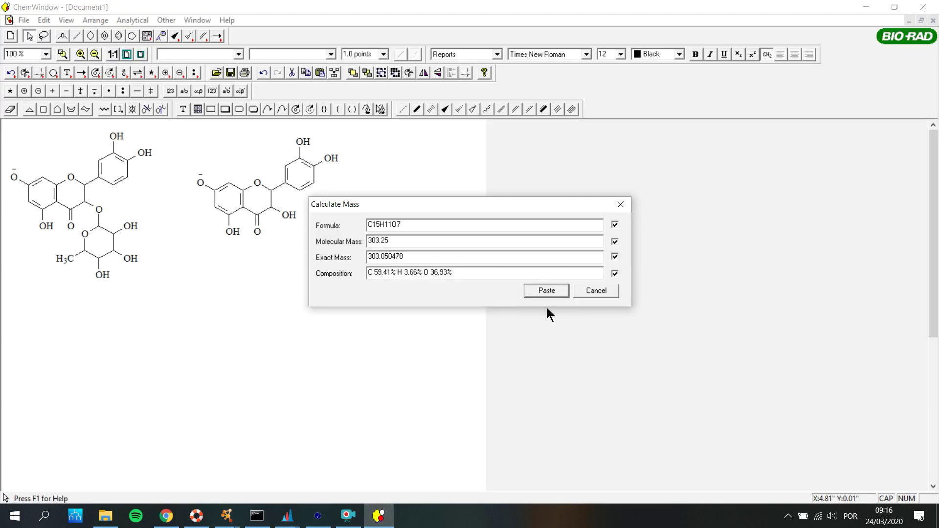
pyautogui.click(590, 292)
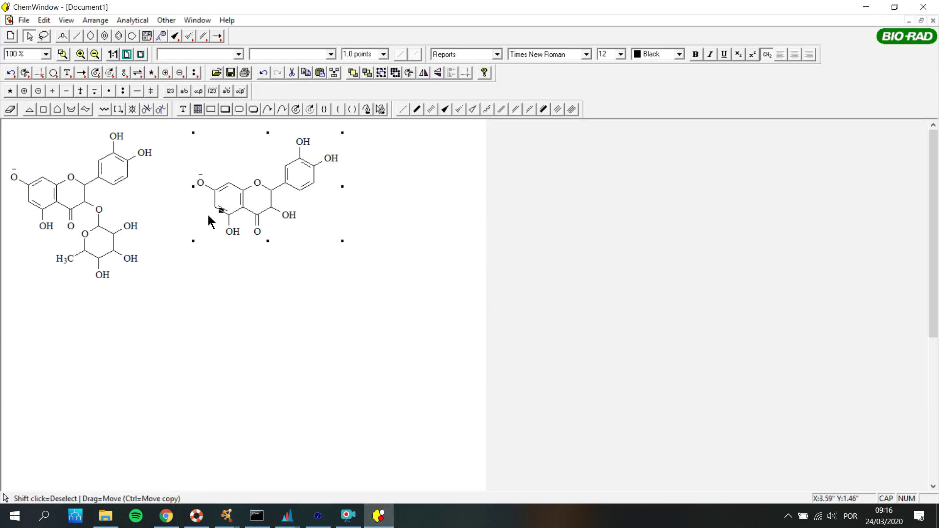
pyautogui.moveTo(179, 258); pyautogui.dragTo(352, 220)
pyautogui.moveTo(275, 214); pyautogui.dragTo(262, 232)
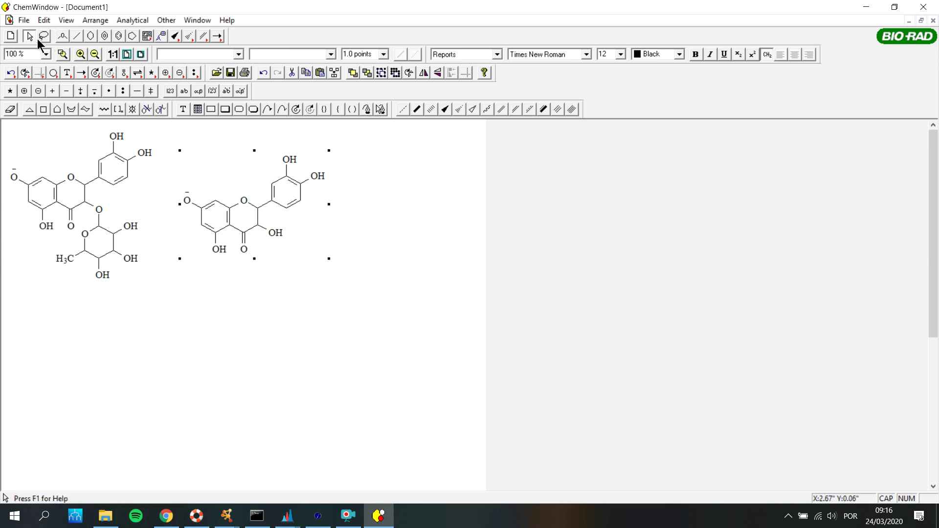
# - Remove the OH beside the carbonyl from the sugar-free fragment and add a double bond between the adjacent ring carbons
pyautogui.click(10, 109)
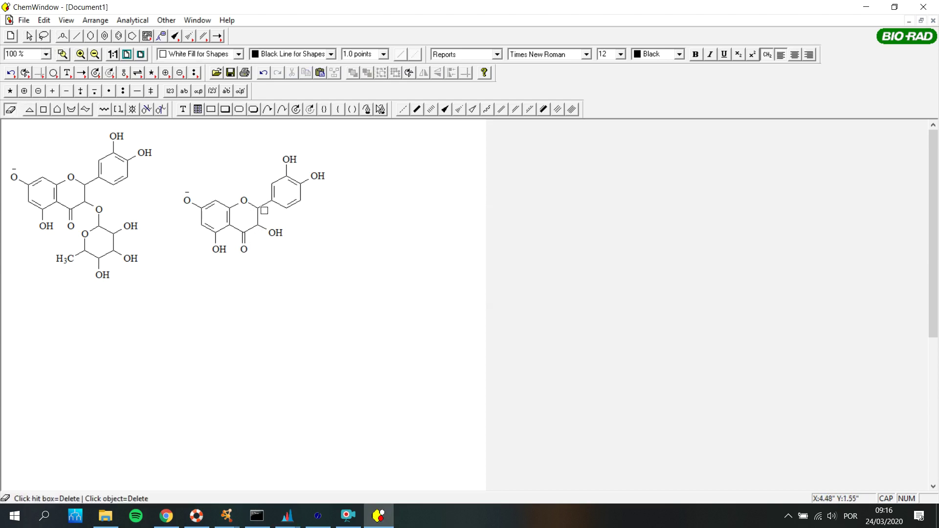
pyautogui.click(266, 229)
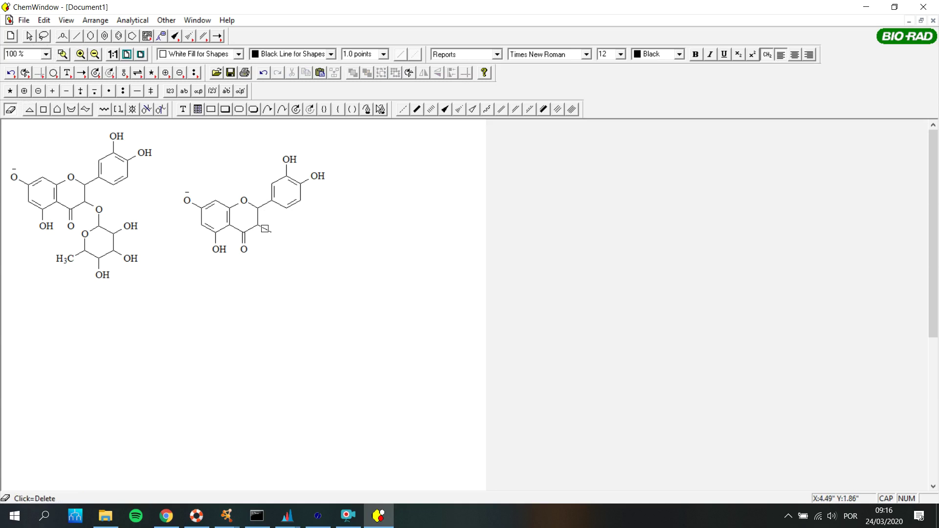
pyautogui.click(77, 36)
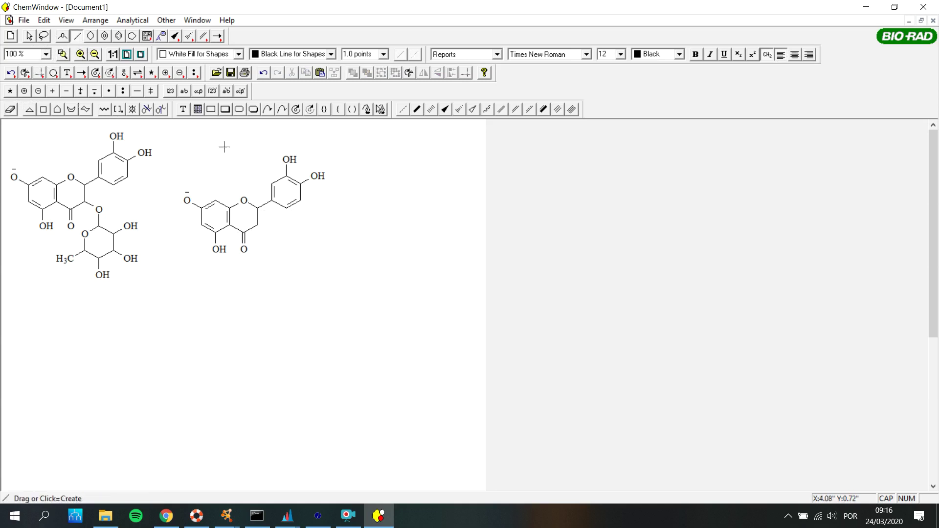
pyautogui.hotkey('ctrl', 'z')
pyautogui.click(201, 36)
pyautogui.click(258, 218)
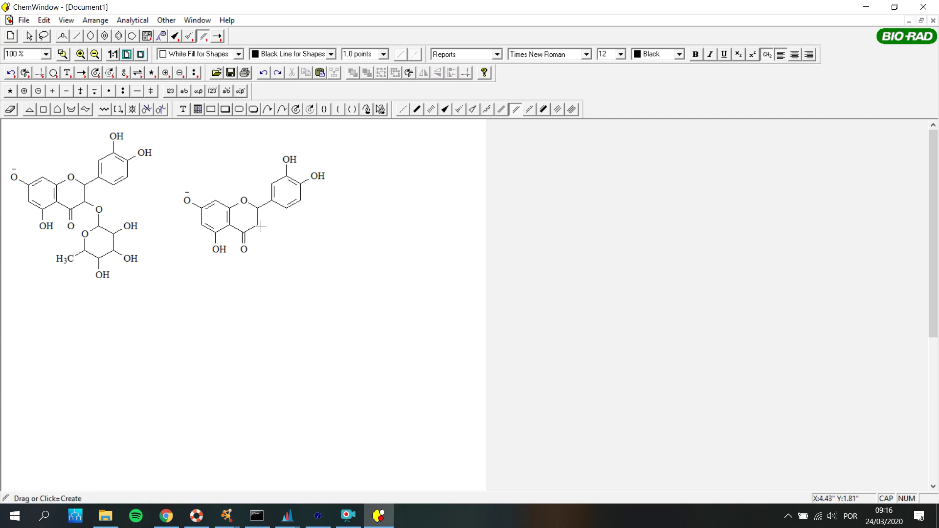
# - Calculate the formula and exact mass of the whole dehydrated fragment structure, and dismiss the result
pyautogui.click(29, 35)
pyautogui.moveTo(178, 286); pyautogui.dragTo(347, 153)
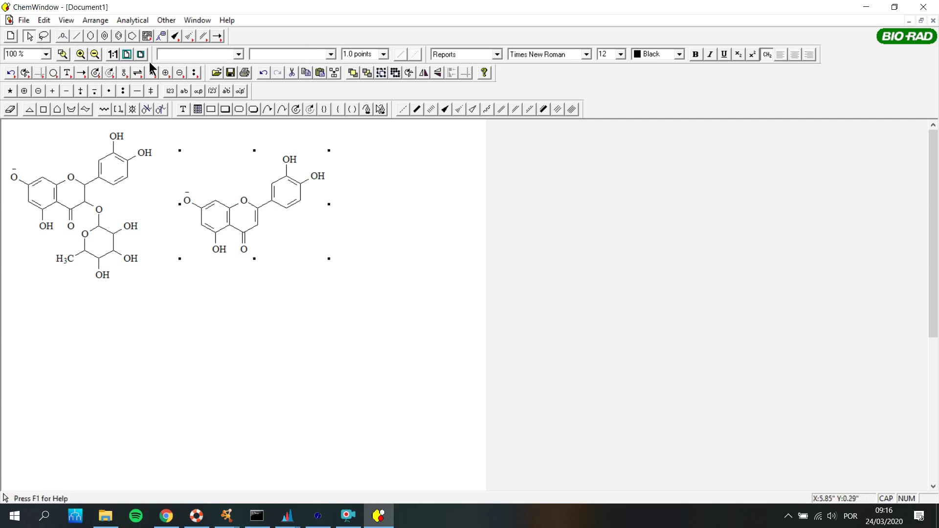
pyautogui.click(150, 22)
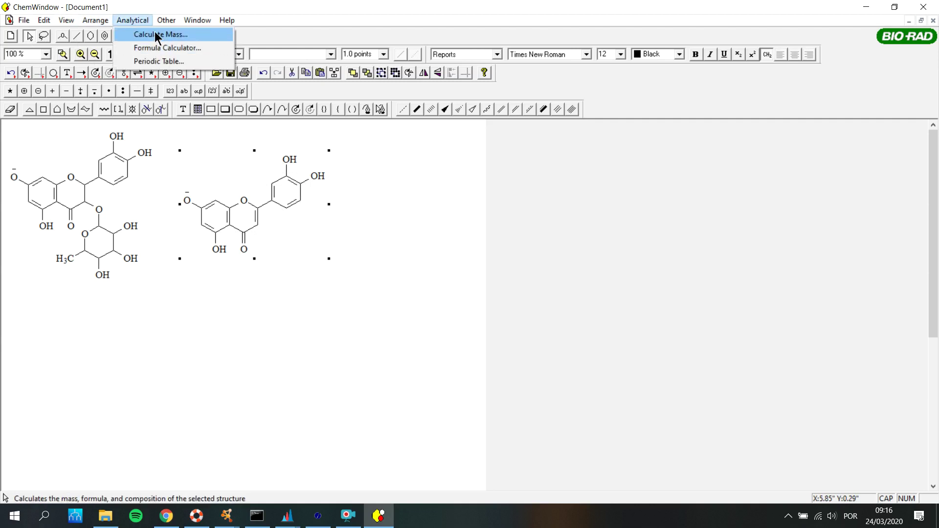
pyautogui.click(156, 36)
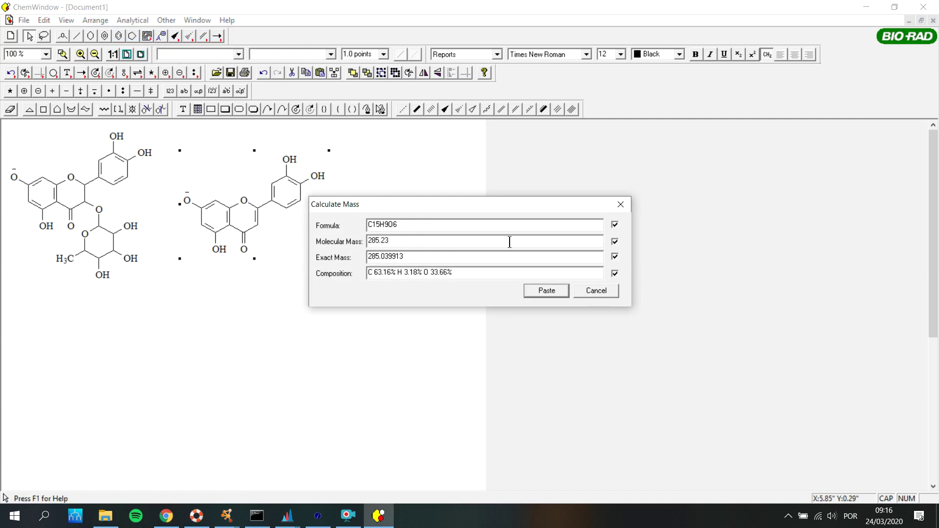
pyautogui.click(620, 210)
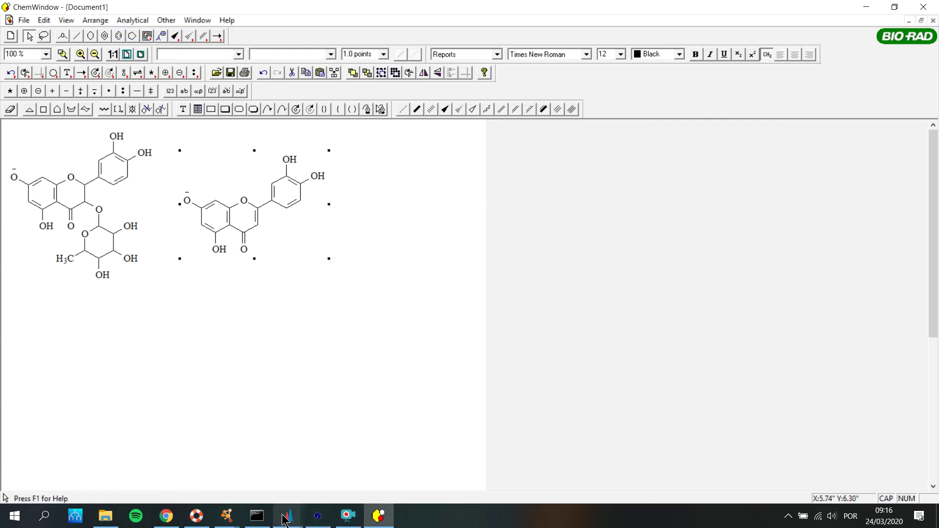
# - Look for the dehydrated fragment's mass in MZmine's MS/MS spectrum, and return to ChemWindow
pyautogui.moveTo(286, 519)
pyautogui.click(413, 468)
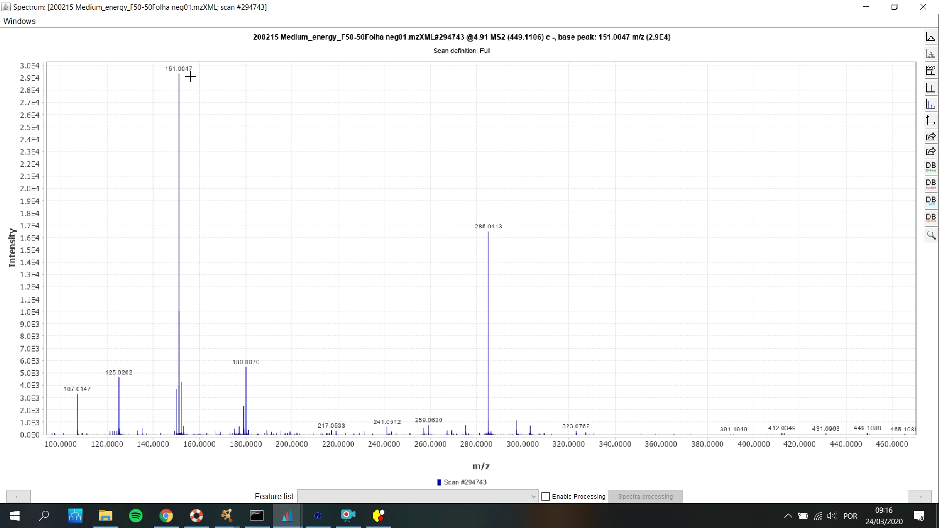
pyautogui.click(865, 7)
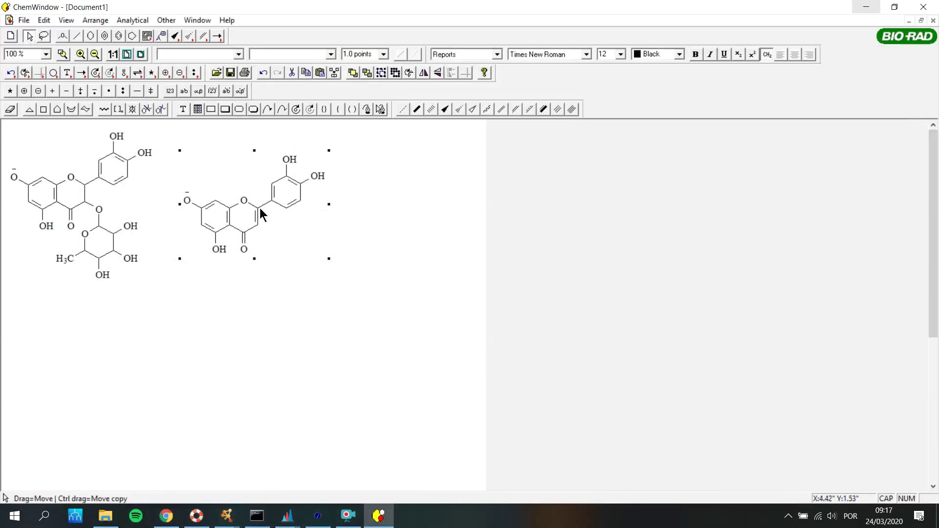
# - Undo the added double bond and OH removal, and place a duplicate of the restored fragment beside it
pyautogui.hotkey('ctrl', 'z')
pyautogui.hotkey('ctrl', 'z')
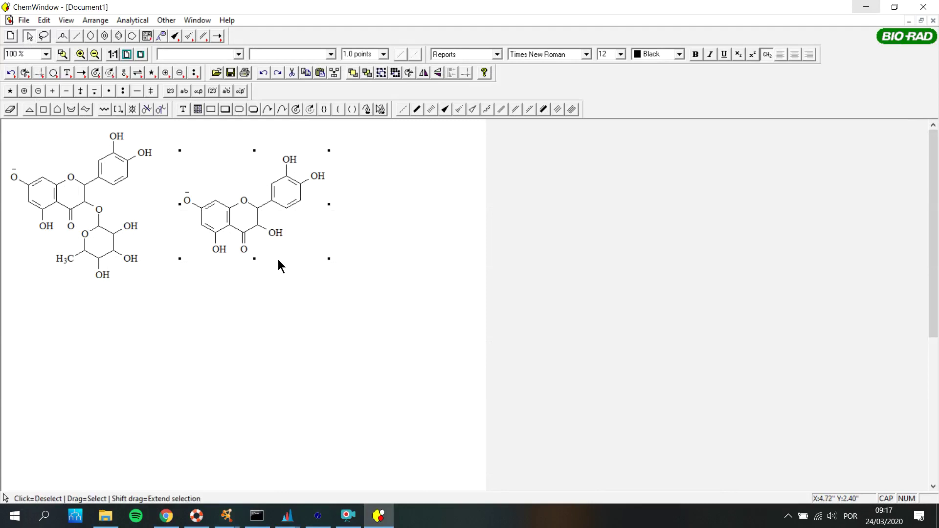
pyautogui.hotkey('ctrl', 'c')
pyautogui.hotkey('ctrl', 'v')
pyautogui.moveTo(450, 319); pyautogui.dragTo(412, 228)
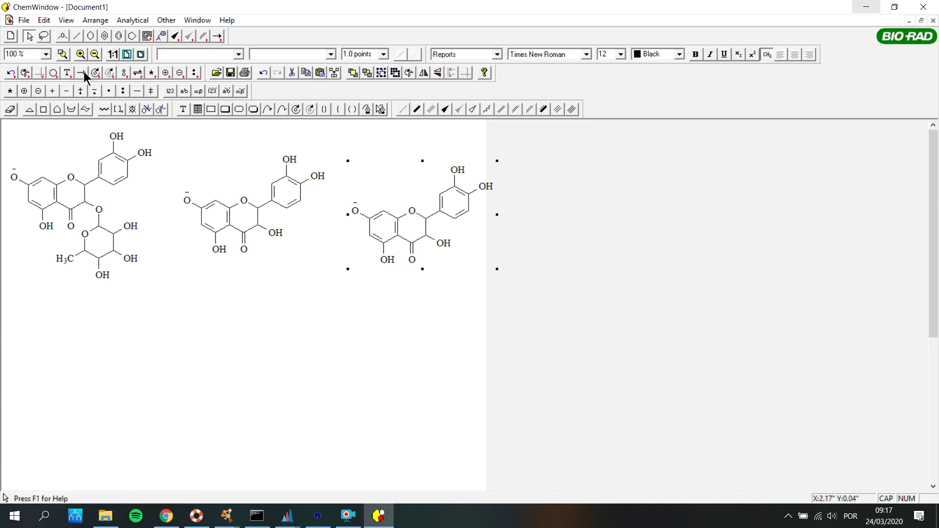
# - Remove the OH beside the carbonyl from the duplicate and add a double bond between the adjacent ring carbons
pyautogui.click(10, 109)
pyautogui.click(439, 243)
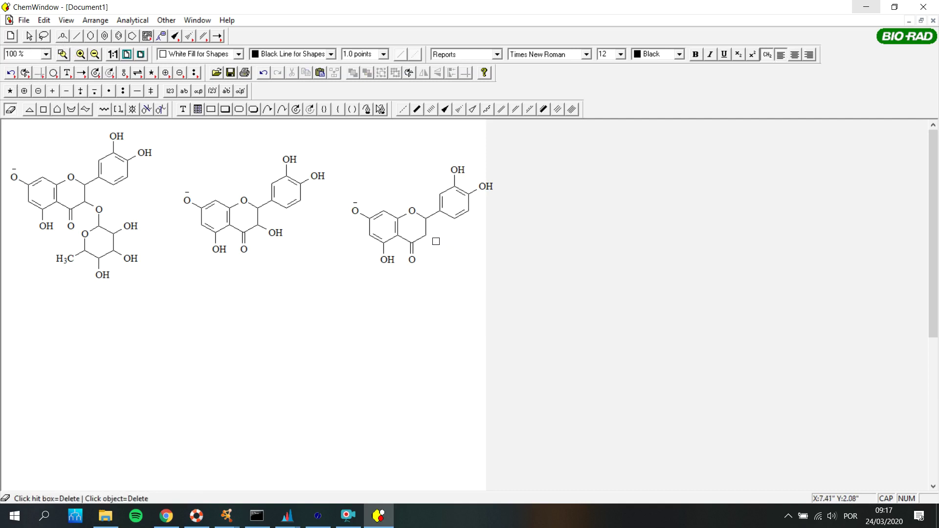
pyautogui.click(77, 37)
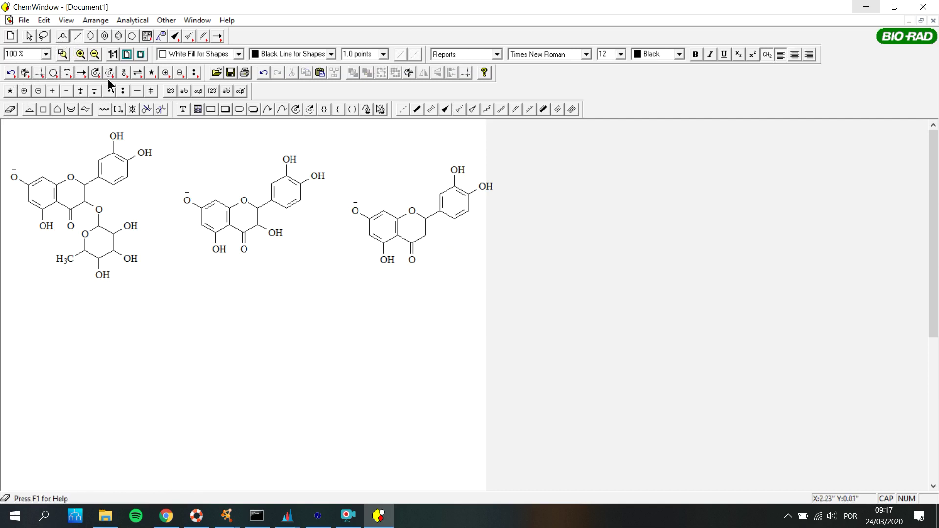
pyautogui.click(426, 224)
pyautogui.click(203, 36)
pyautogui.hotkey('ctrl', 'z')
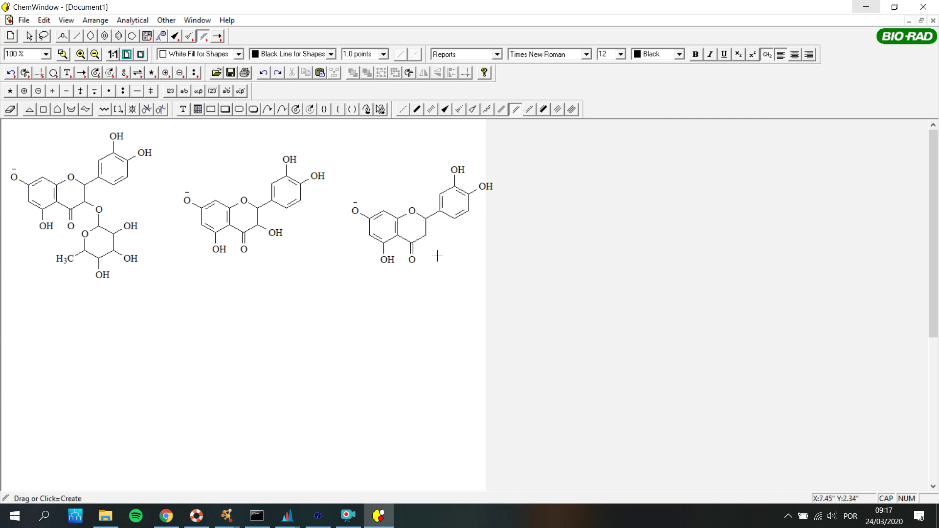
pyautogui.click(426, 225)
# - Duplicate the dehydrated fragment and place the copy in the empty area below it
pyautogui.click(29, 36)
pyautogui.moveTo(359, 281); pyautogui.dragTo(509, 154)
pyautogui.hotkey('ctrl', 'c')
pyautogui.hotkey('ctrl', 'v')
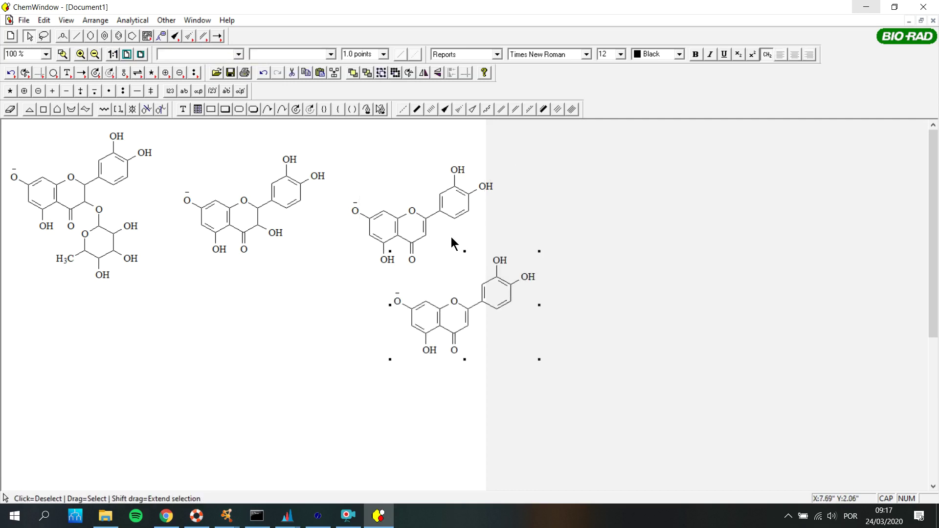
pyautogui.moveTo(497, 261); pyautogui.dragTo(435, 332)
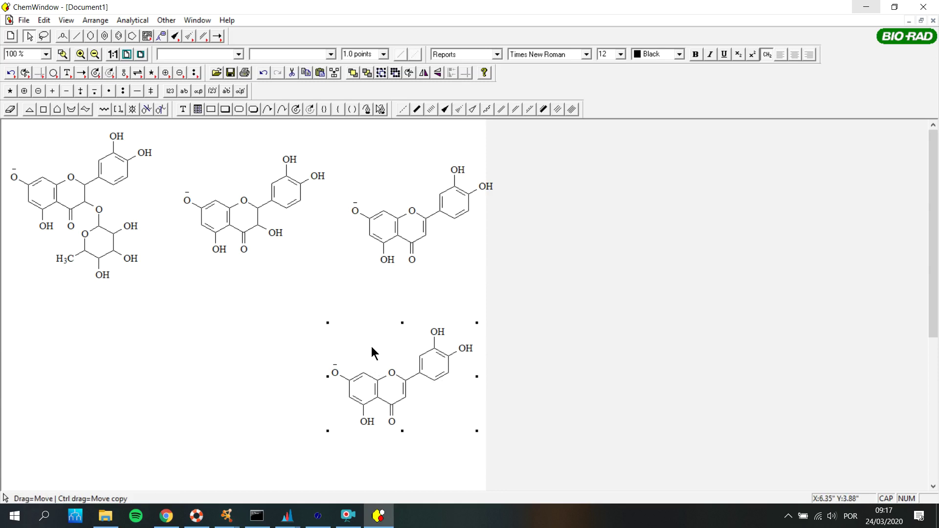
# - Raise alternate bonds of the lower copy's oxygen ring by one order and erase the two remaining single bonds to split it in two
pyautogui.scroll(-3, 372, 347)
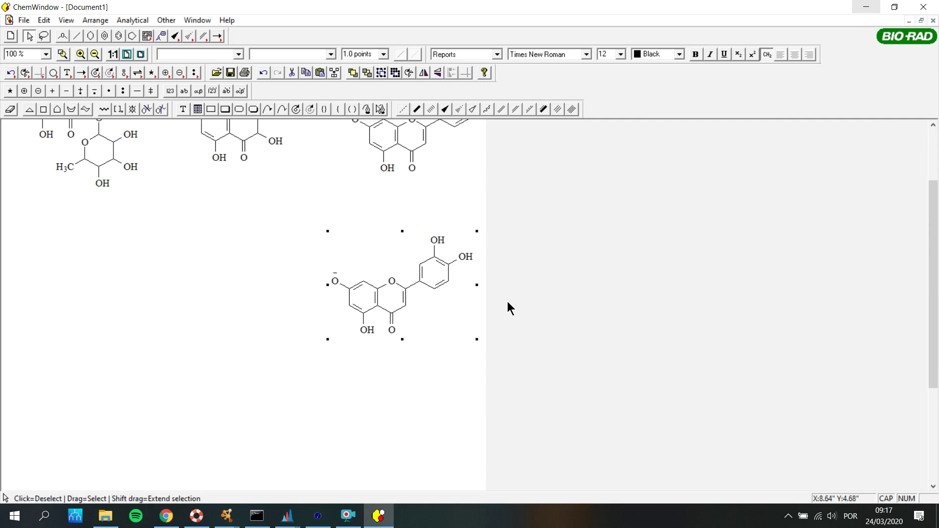
pyautogui.click(77, 34)
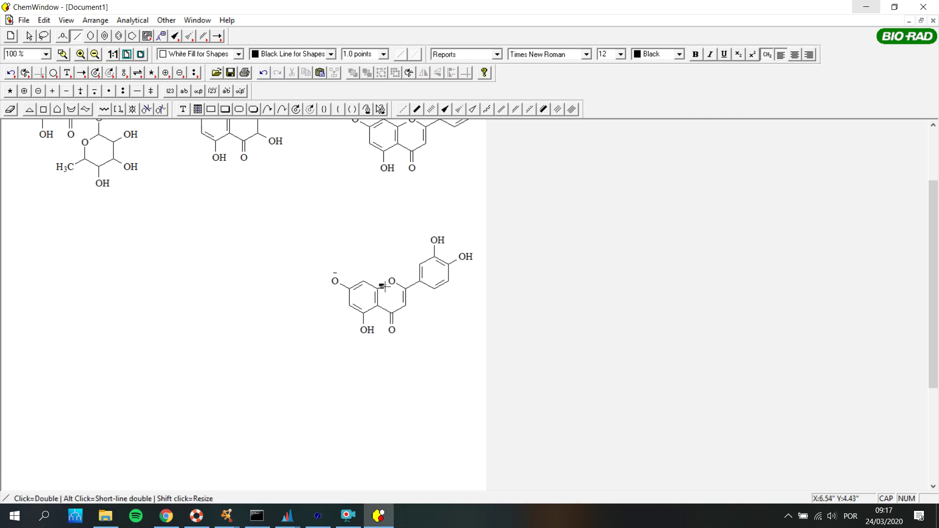
pyautogui.click(378, 298)
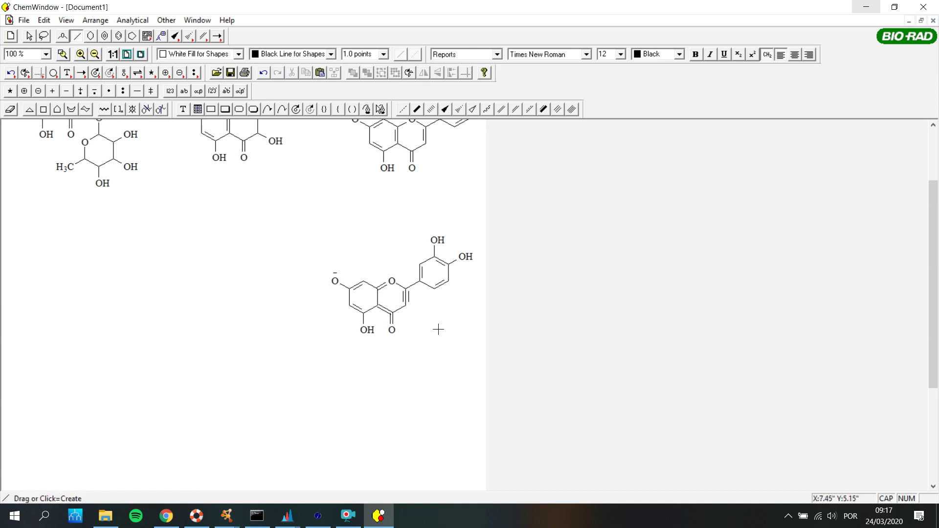
pyautogui.click(14, 107)
pyautogui.click(399, 285)
pyautogui.click(402, 311)
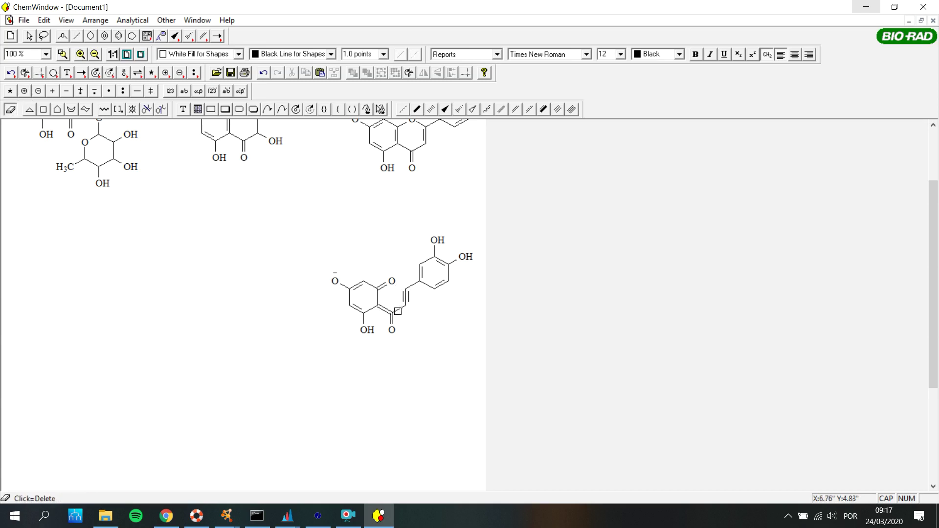
# - Move the charged ring piece and the dihydroxyphenyl alkyne piece apart, setting the alkyne piece level with the other
pyautogui.click(32, 36)
pyautogui.moveTo(326, 339); pyautogui.dragTo(399, 265)
pyautogui.moveTo(378, 302); pyautogui.dragTo(495, 230)
pyautogui.moveTo(436, 272); pyautogui.dragTo(455, 269)
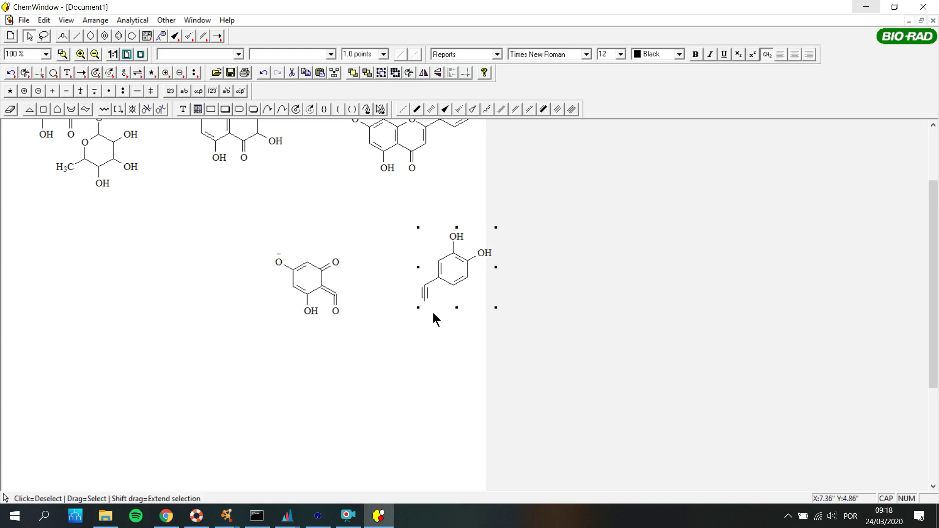
pyautogui.click(457, 310)
pyautogui.moveTo(457, 280); pyautogui.dragTo(457, 302)
# - Calculate the dihydroxyphenyl alkyne piece's formula and exact mass, look at MZmine's spectrum for comparison, and dismiss the calculation back in ChemWindow
pyautogui.click(133, 20)
pyautogui.click(149, 34)
pyautogui.moveTo(499, 206); pyautogui.dragTo(702, 169)
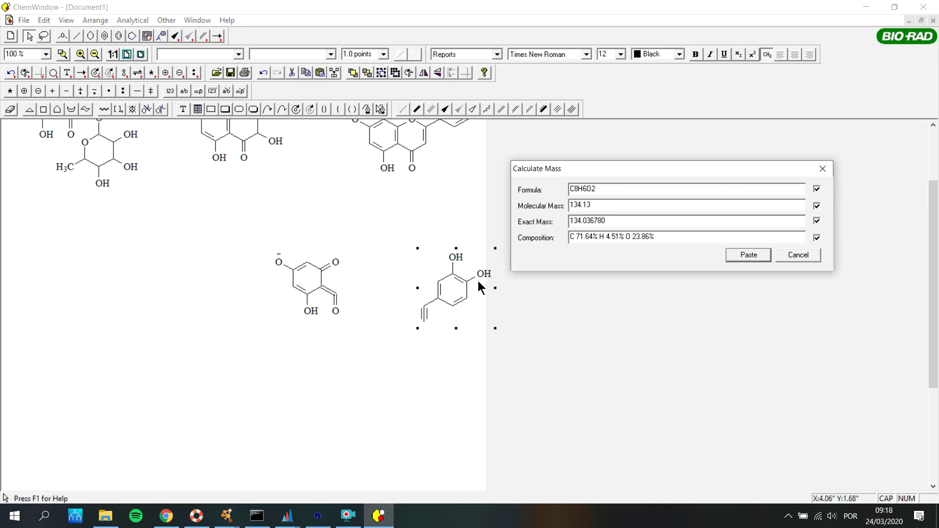
pyautogui.click(289, 518)
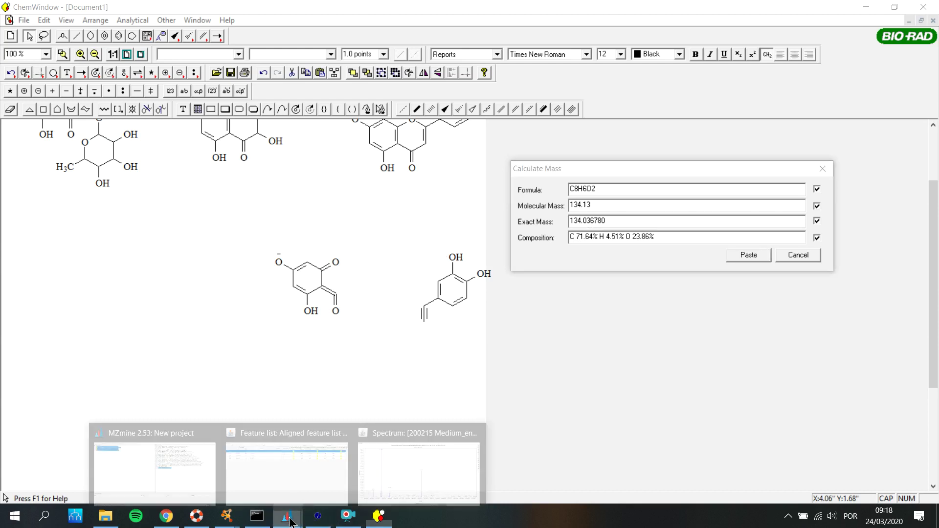
pyautogui.click(424, 478)
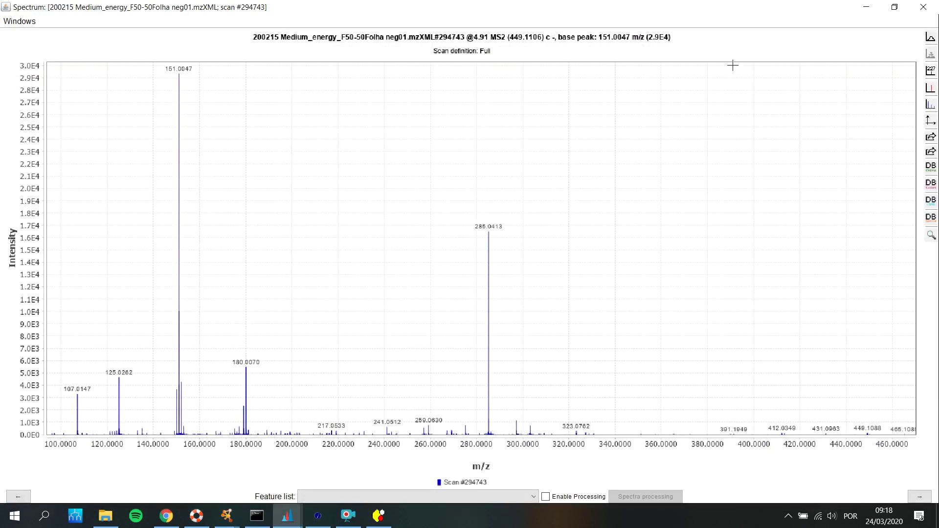
pyautogui.click(866, 7)
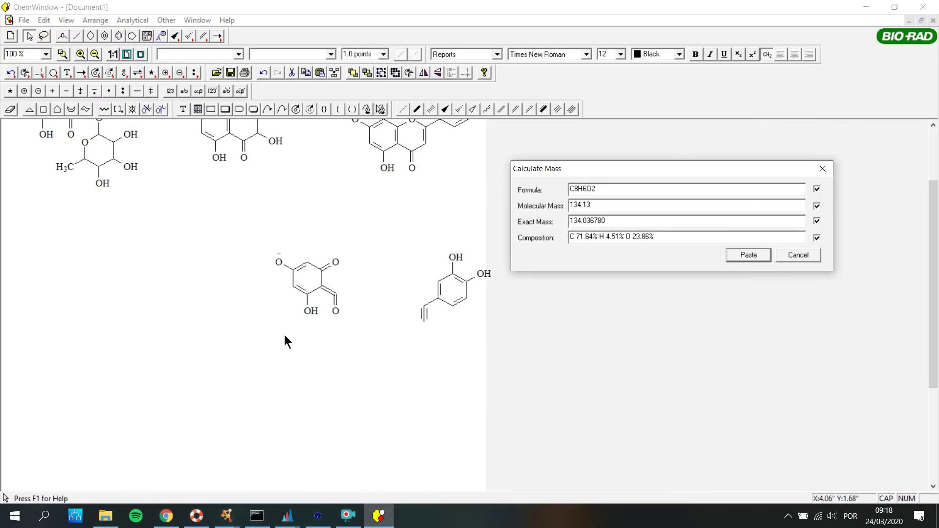
pyautogui.click(798, 255)
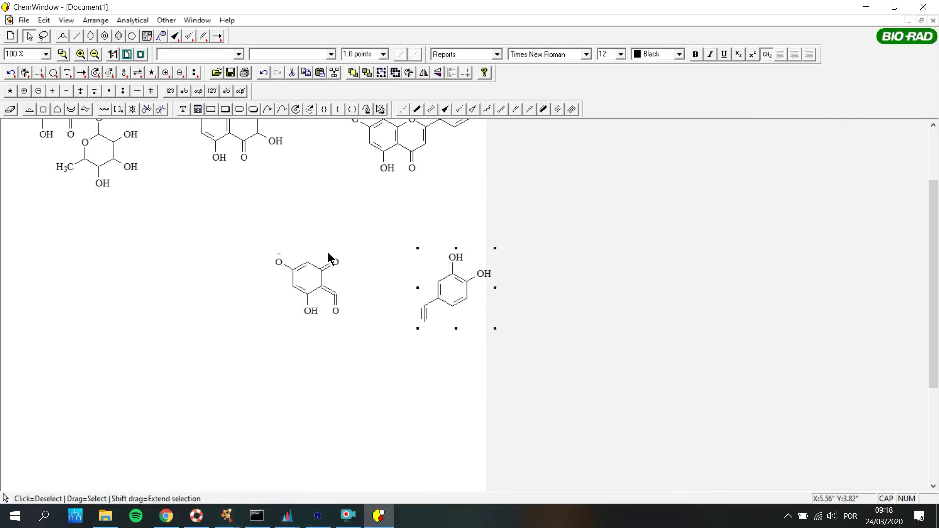
# - Calculate the formula and exact mass of the negatively charged ring piece, and dismiss the result
pyautogui.moveTo(245, 222); pyautogui.dragTo(352, 349)
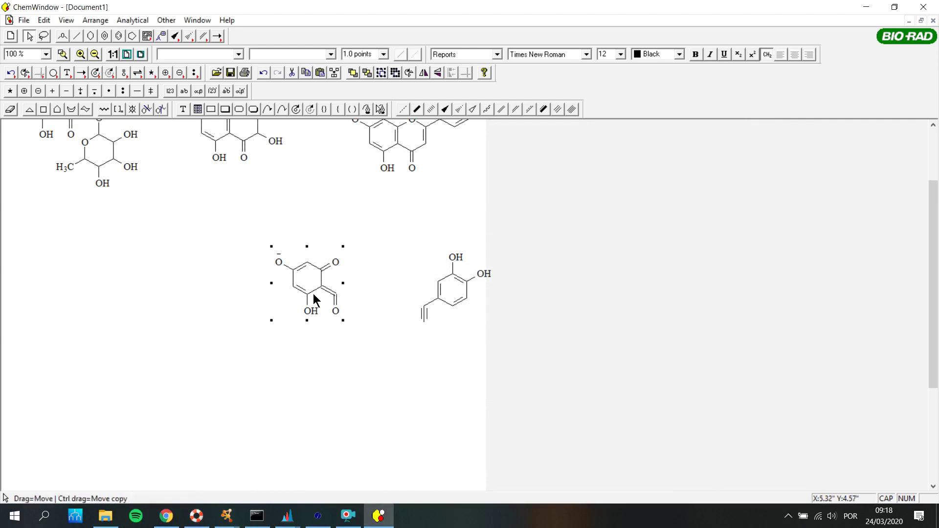
pyautogui.click(140, 23)
pyautogui.click(176, 35)
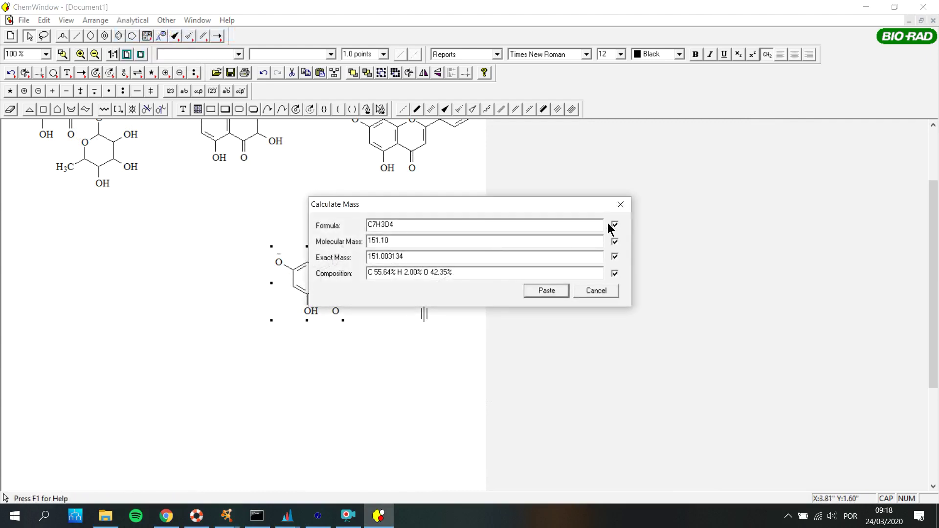
pyautogui.click(621, 205)
pyautogui.click(132, 20)
pyautogui.click(176, 33)
pyautogui.click(619, 208)
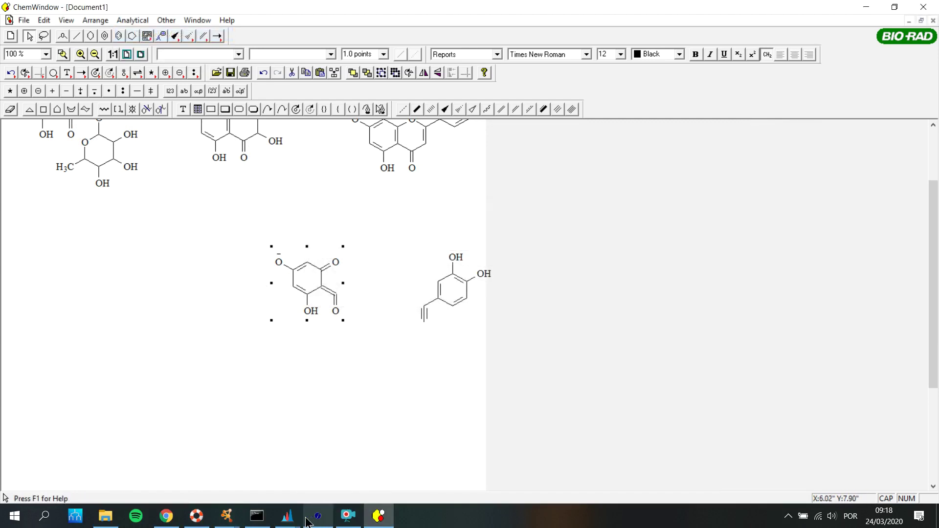
# - Look for the charged piece's mass in MZmine's spectrum, and return to ChemWindow to view all the drawn structures
pyautogui.moveTo(292, 520)
pyautogui.click(418, 472)
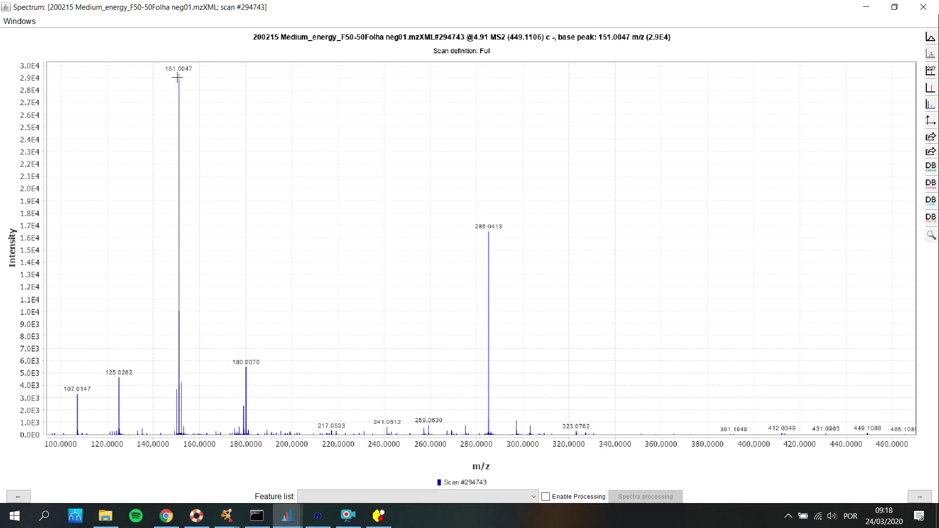
pyautogui.click(868, 7)
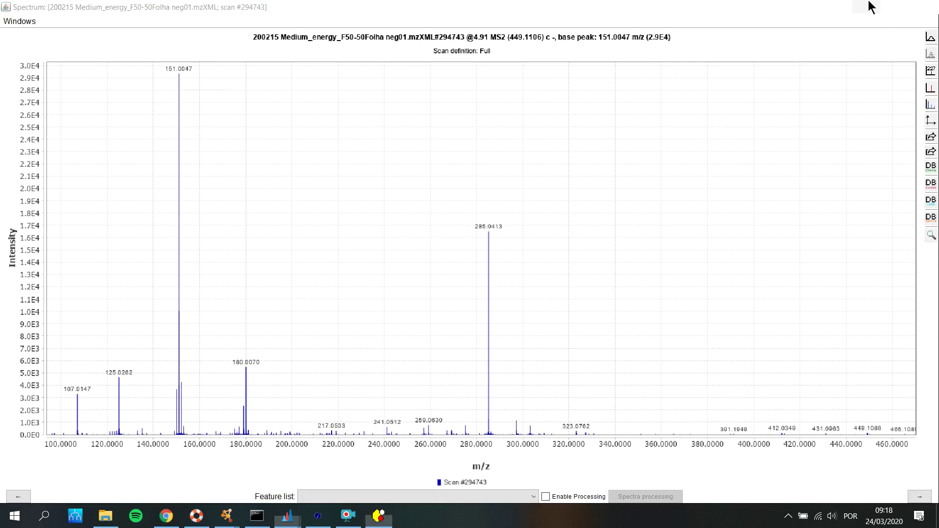
pyautogui.scroll(3, 417, 327)
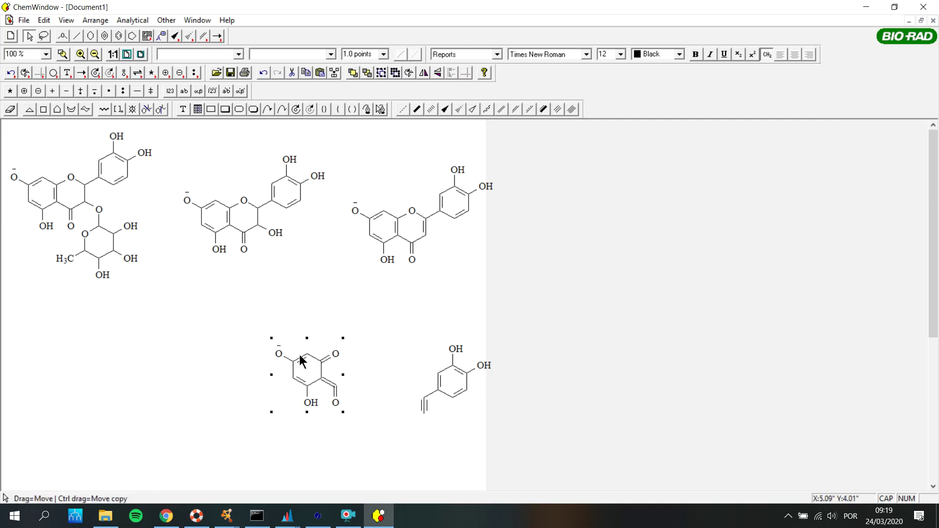
# - Switch to MZmine, examine the fragment peaks of the MS/MS spectrum around m/z 100–440, and return to the feature list
pyautogui.click(866, 7)
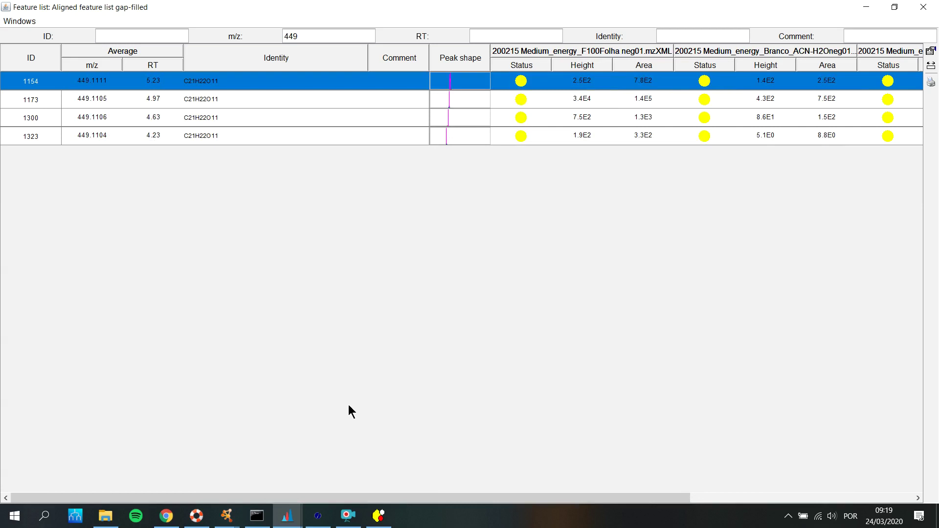
pyautogui.click(292, 521)
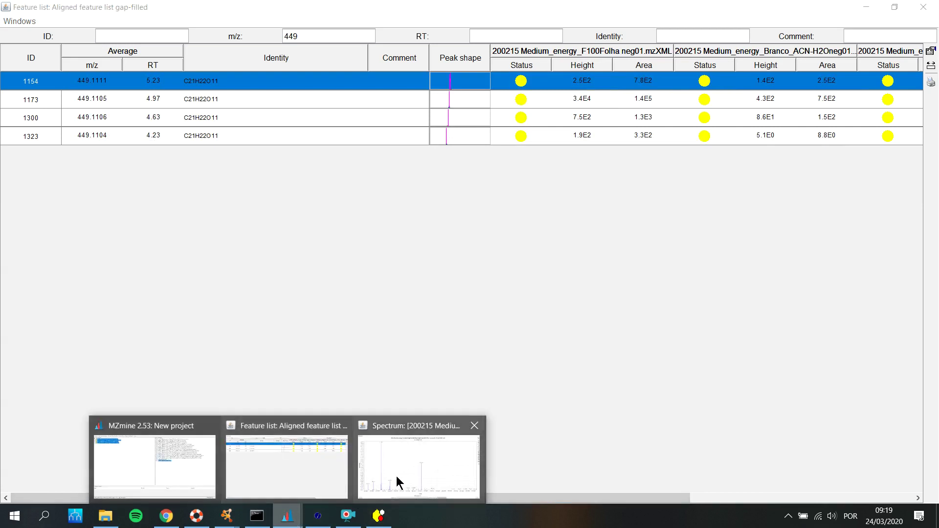
pyautogui.click(394, 483)
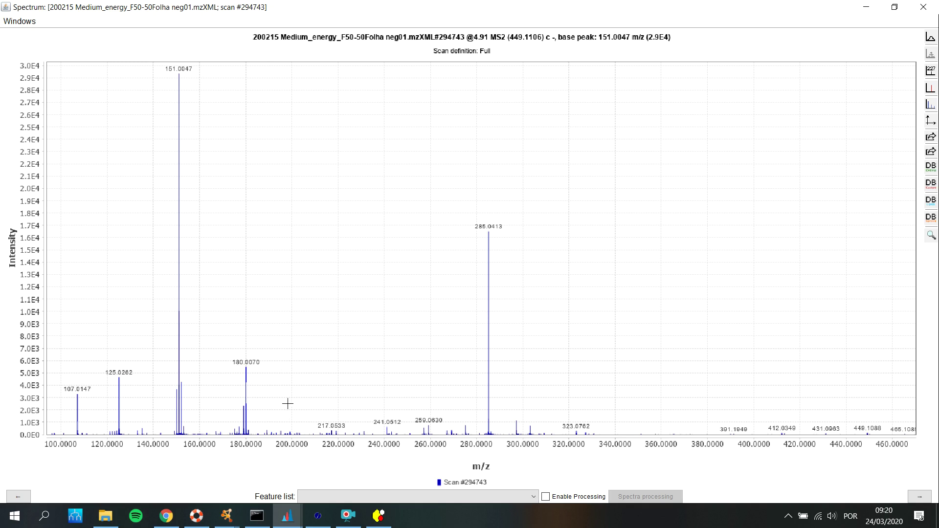
pyautogui.moveTo(254, 452); pyautogui.dragTo(280, 452)
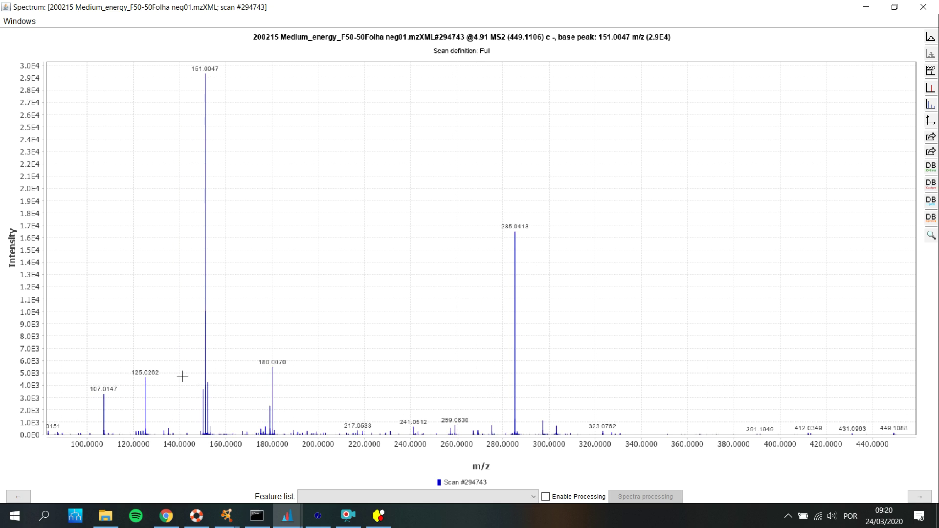
pyautogui.click(867, 7)
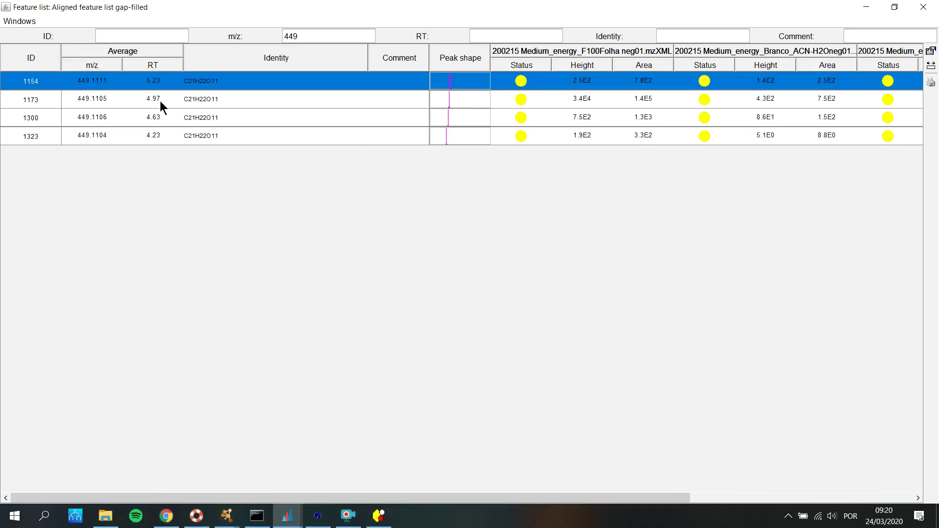
# - Bring up the display options for the feature in row 1154 of the aligned feature list
pyautogui.rightClick(94, 85)
pyautogui.moveTo(181, 90)
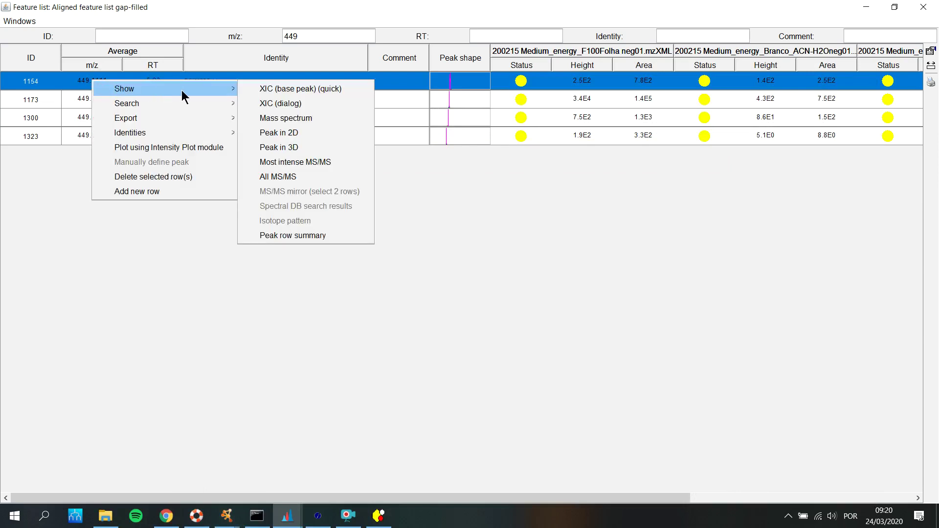
# - Show the quick base peak XIC of feature 1154 and zoom in on retention times of about 3.9 to 5.9 minutes
pyautogui.click(283, 90)
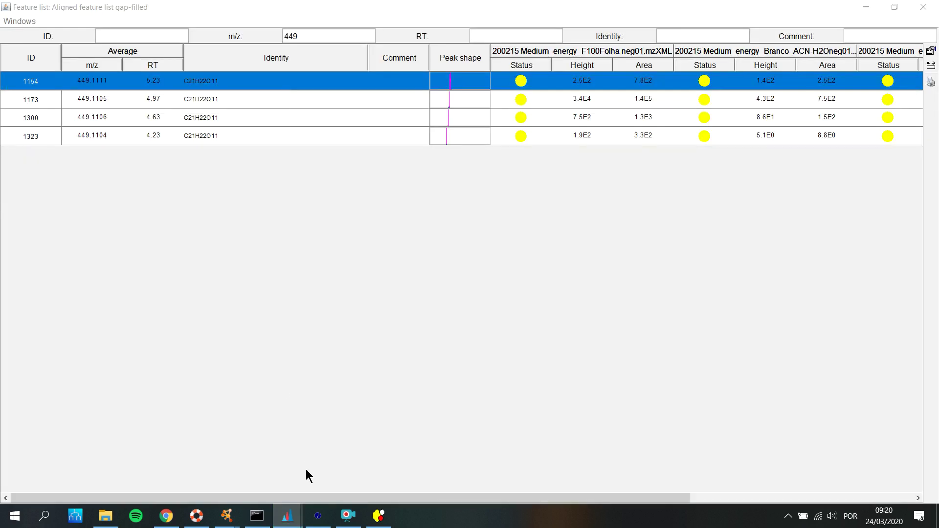
pyautogui.moveTo(288, 516)
pyautogui.click(506, 464)
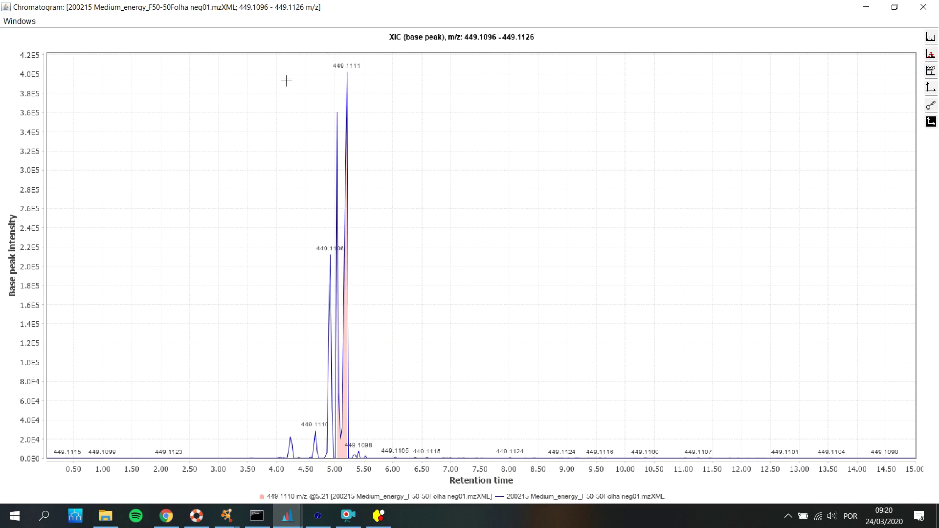
pyautogui.moveTo(272, 61); pyautogui.dragTo(386, 460)
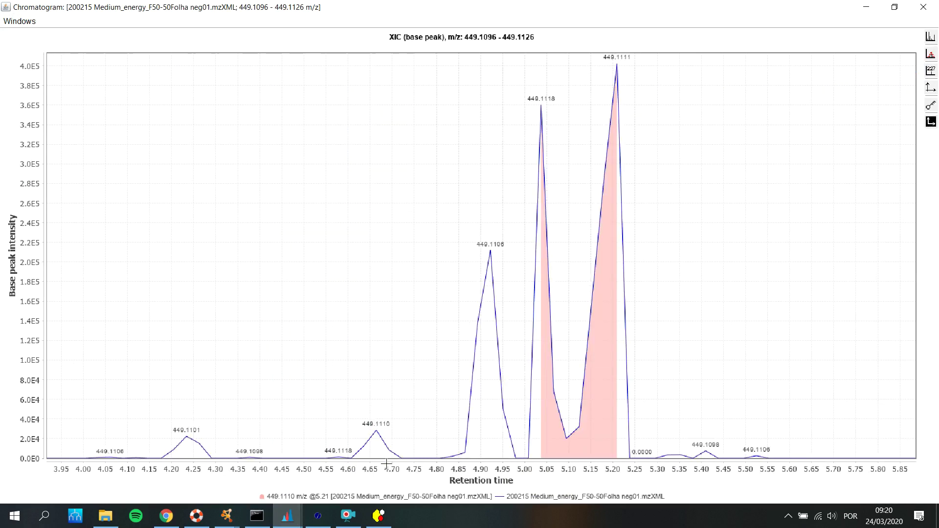
pyautogui.moveTo(616, 83)
pyautogui.click(866, 7)
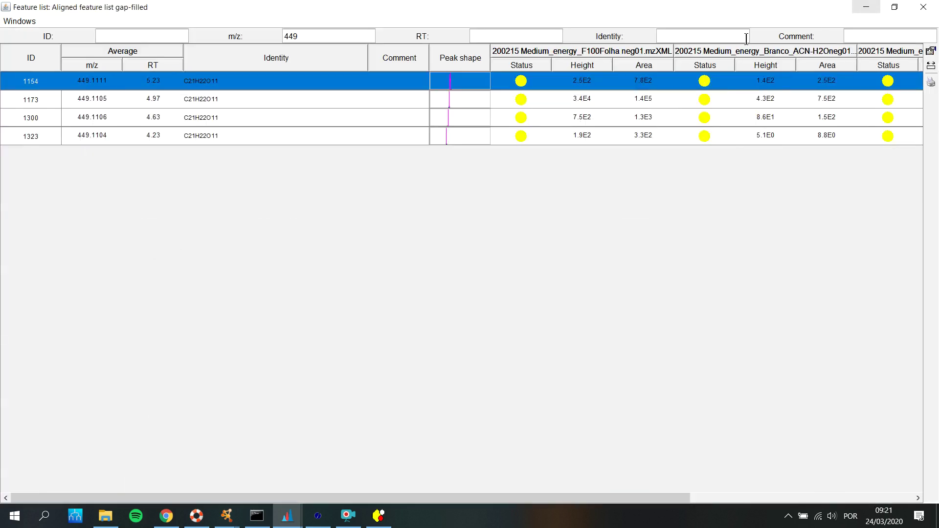
# - Switch to ChemWindow and calculate the mass of the glycosylated flavonoid structure
pyautogui.click(378, 516)
pyautogui.moveTo(169, 322); pyautogui.dragTo(1, 118)
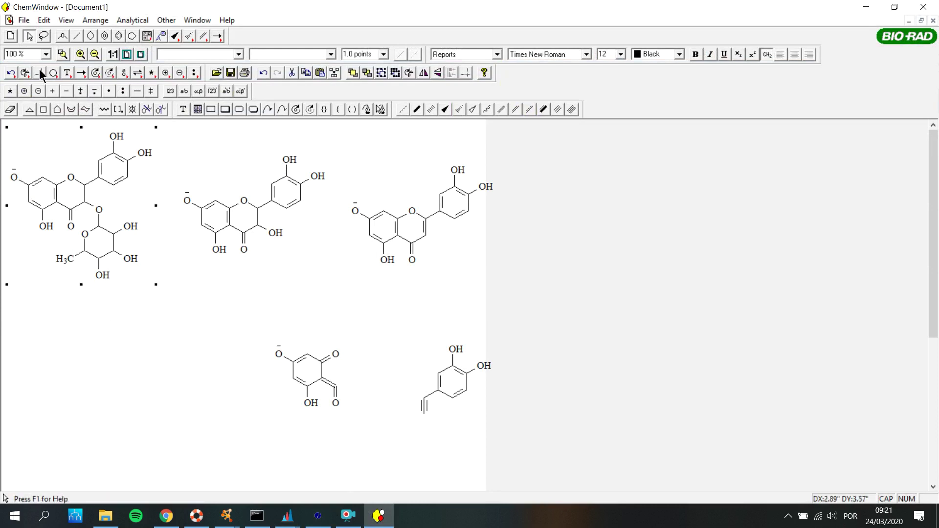
pyautogui.click(131, 19)
pyautogui.click(139, 33)
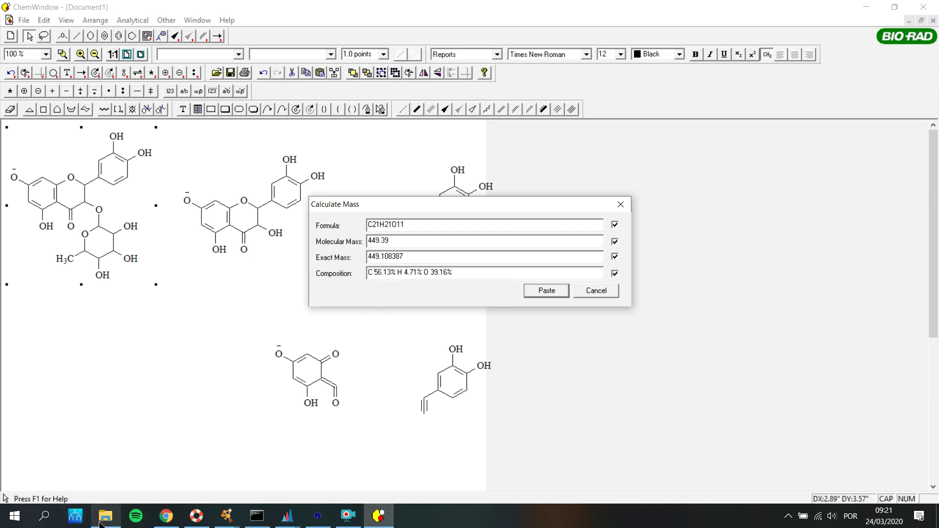
# - Search the computer for "calculo e" and open the workbook Fórmula calculo erro.xlsx
pyautogui.click(44, 516)
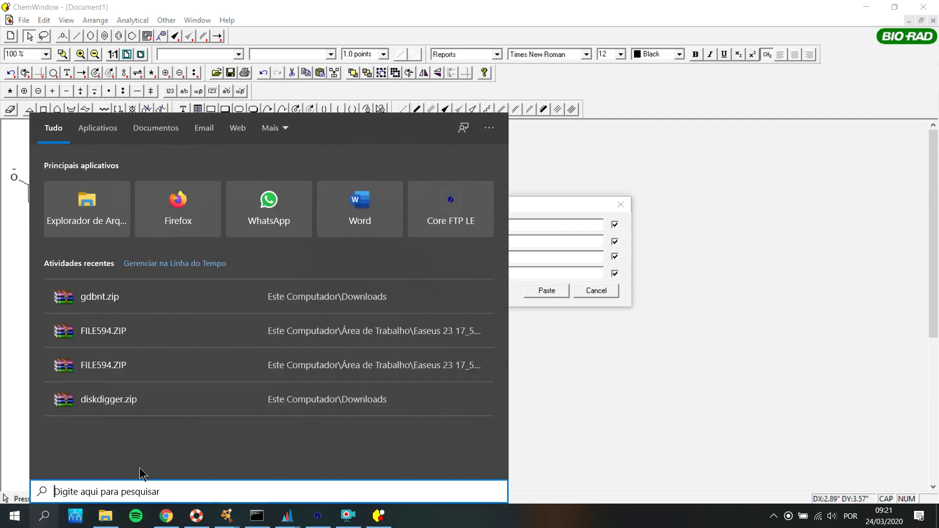
pyautogui.write('CALCYLO ERRO')
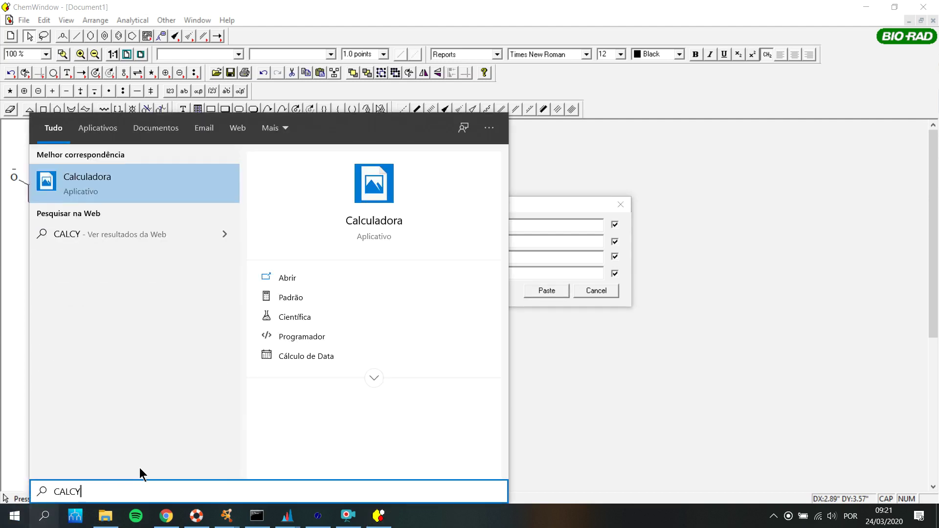
pyautogui.press('BackSpace')
pyautogui.press('BackSpace')
pyautogui.press('BackSpace')
pyautogui.press('BackSpace')
pyautogui.press('BackSpace')
pyautogui.press('BackSpace')
pyautogui.press('BackSpace')
pyautogui.press('BackSpace')
pyautogui.press('BackSpace')
pyautogui.press('BackSpace')
pyautogui.press('BackSpace')
pyautogui.press('BackSpace')
pyautogui.write('ca')
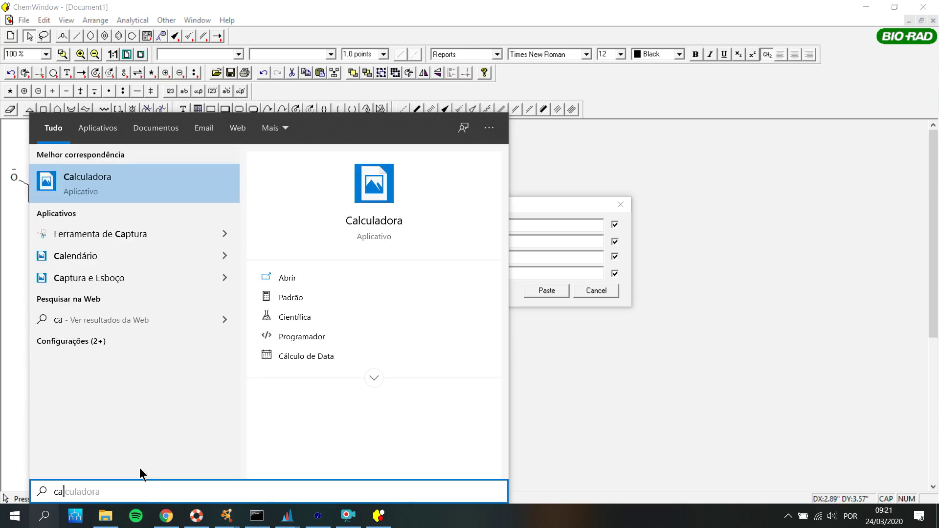
pyautogui.write('lculo e')
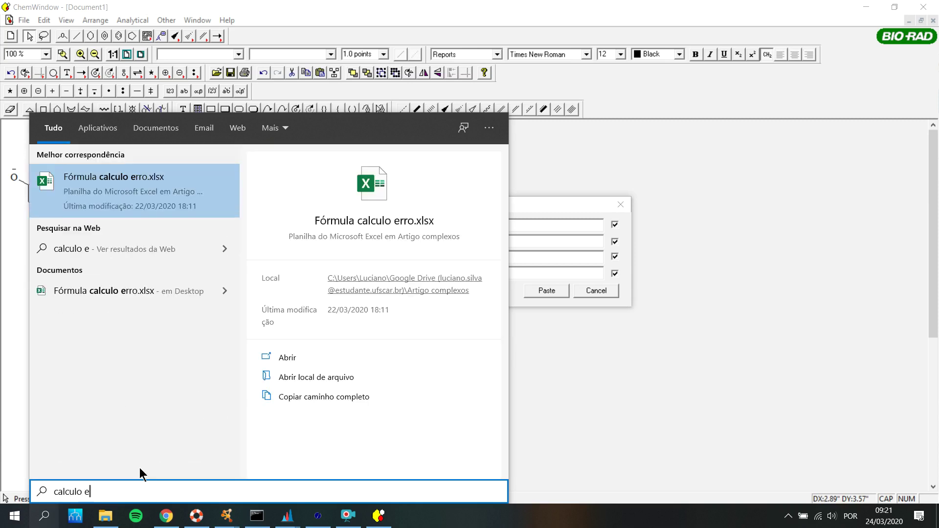
pyautogui.click(123, 206)
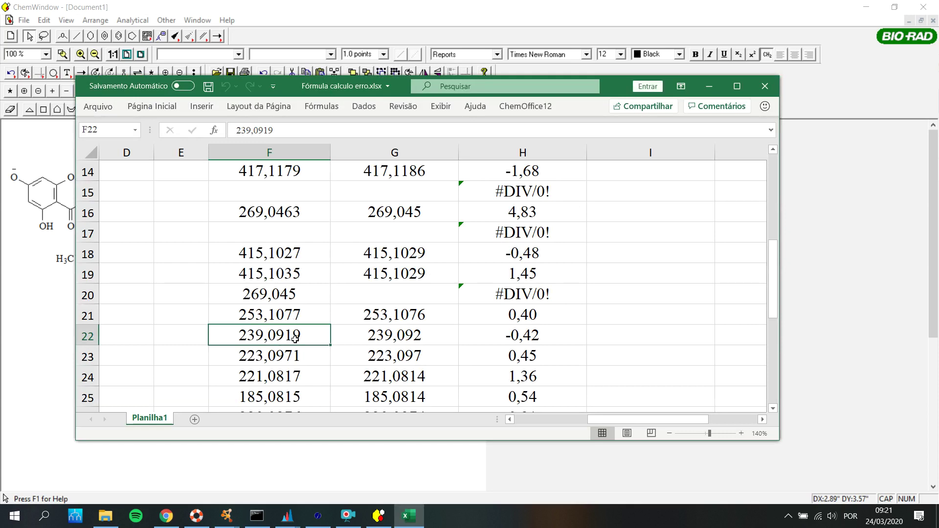
# - Clear the measured mass in F22 and the calculated mass in G22
pyautogui.press('Delete')
pyautogui.click(397, 341)
pyautogui.press('Delete')
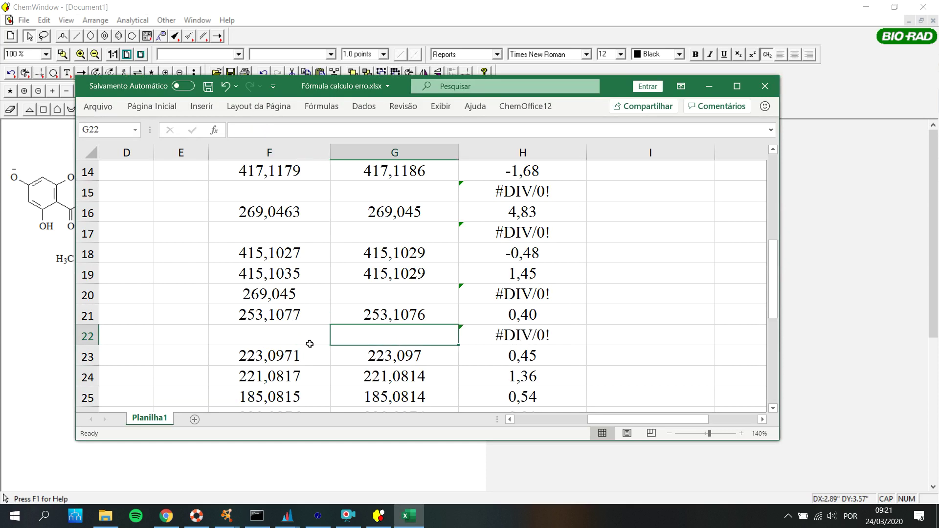
pyautogui.click(277, 336)
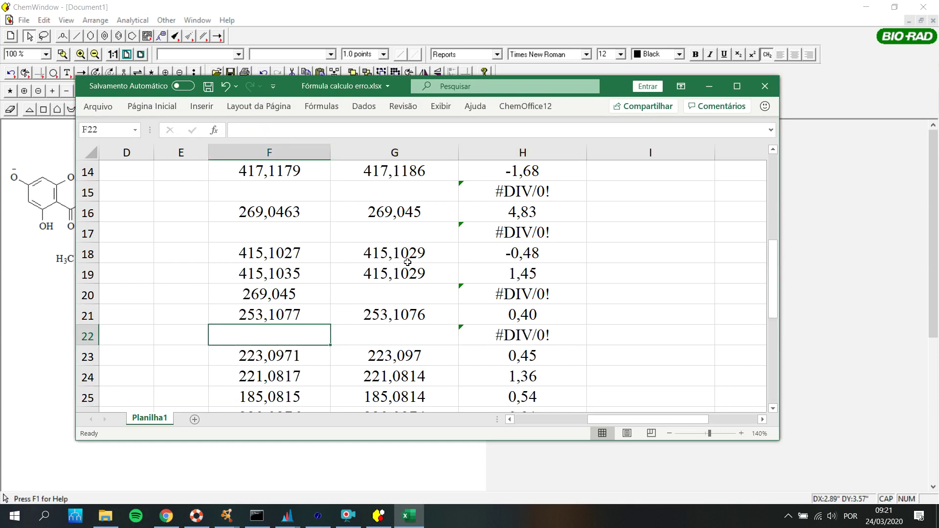
pyautogui.scroll(5, 407, 262)
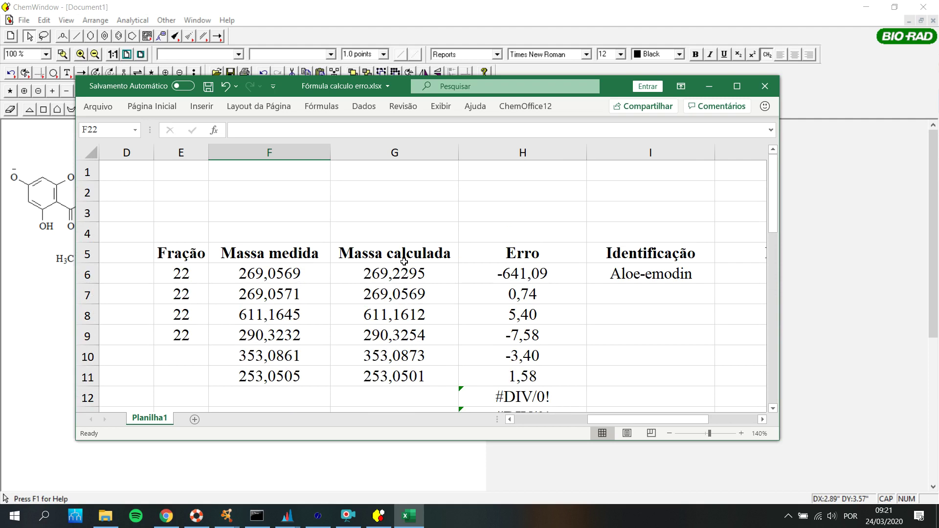
pyautogui.scroll(-5, 404, 262)
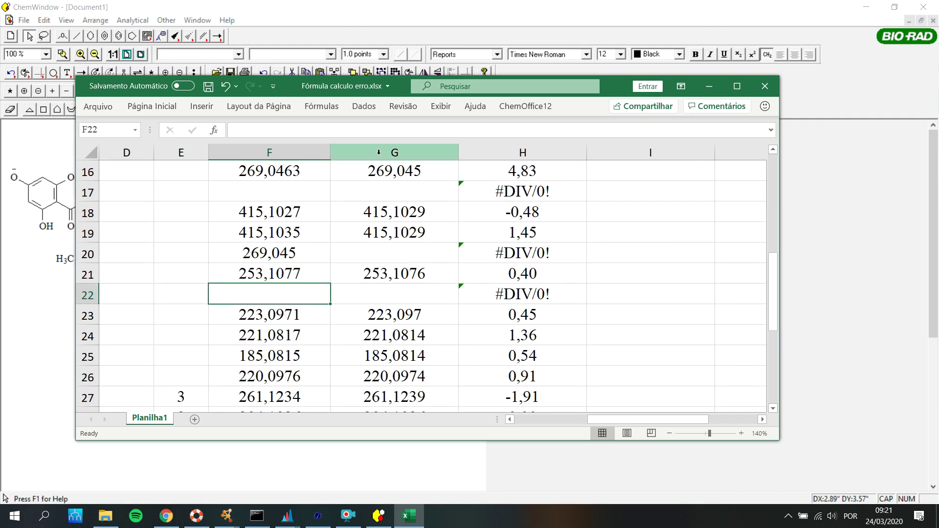
# - Reposition the spreadsheet window over the structure drawing and select the calculated mass cell G22
pyautogui.moveTo(404, 87); pyautogui.dragTo(798, 127)
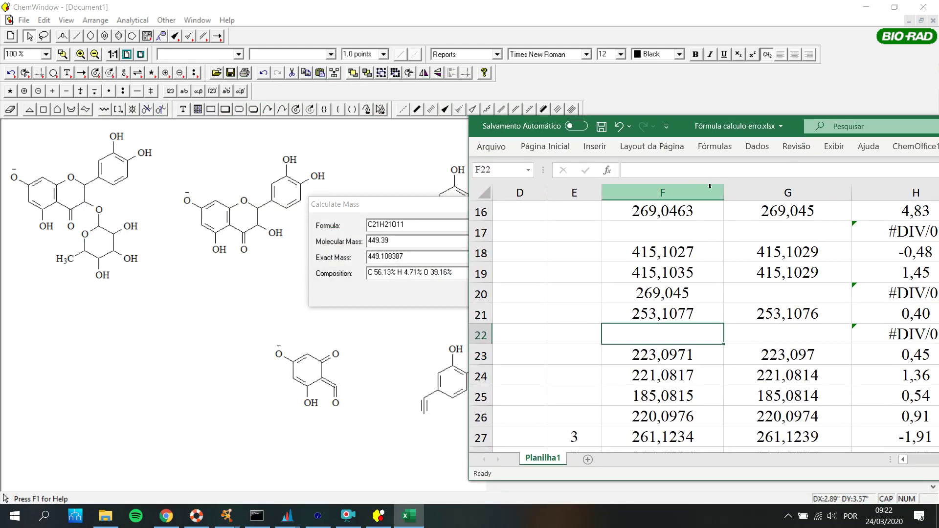
pyautogui.click(791, 128)
pyautogui.moveTo(795, 129); pyautogui.dragTo(539, 70)
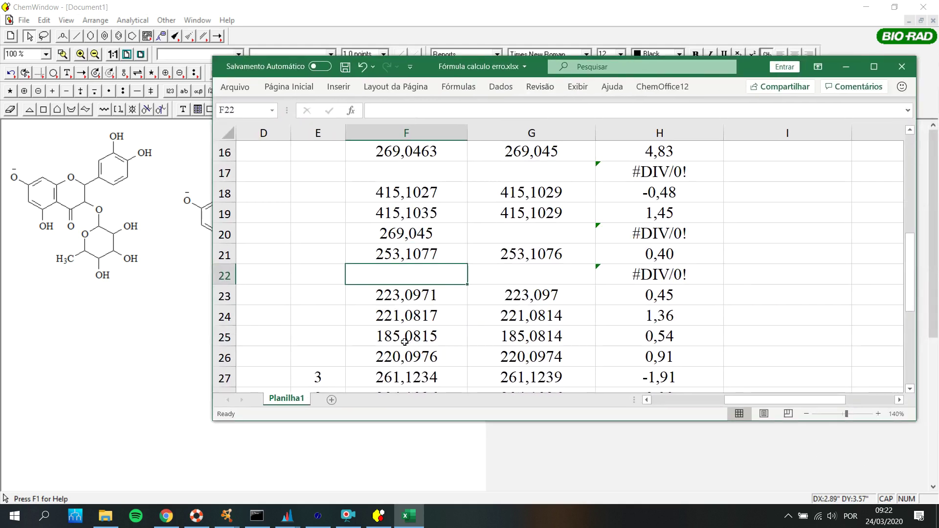
pyautogui.scroll(4, 405, 342)
pyautogui.scroll(-5, 391, 272)
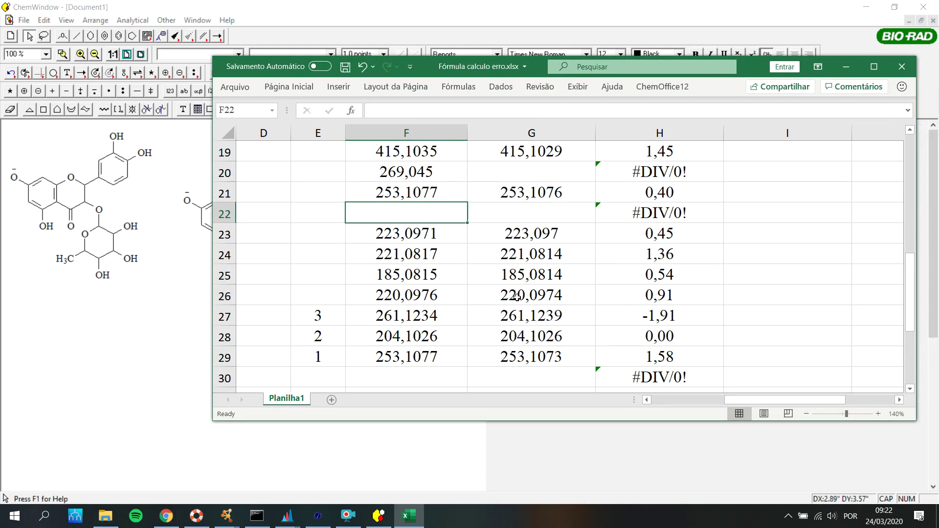
pyautogui.click(514, 204)
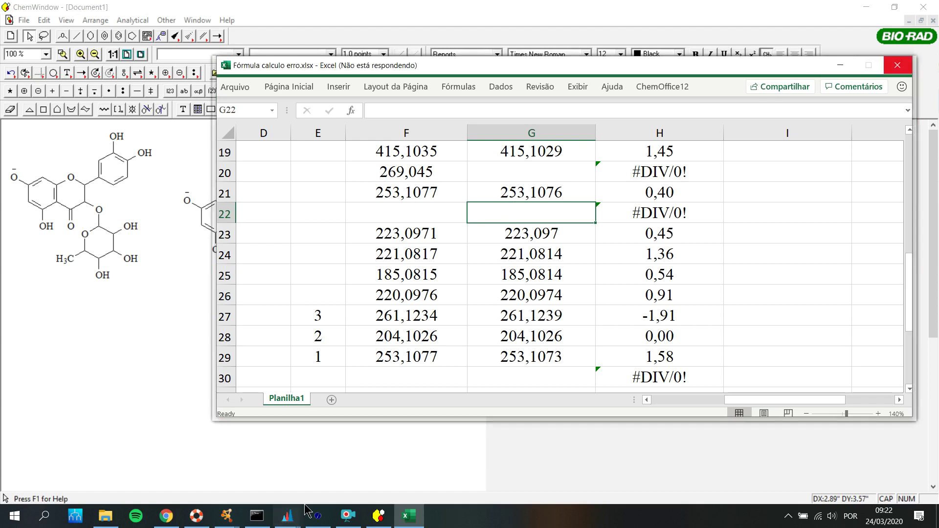
pyautogui.click(348, 516)
pyautogui.click(386, 367)
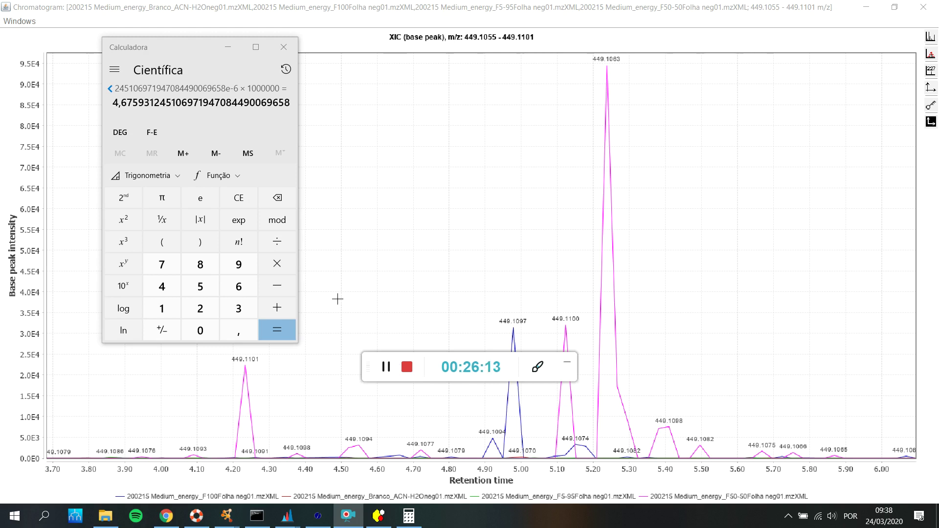
# - Clear the calculator and start a subtraction from the measured mass 449,1063
pyautogui.click(163, 51)
pyautogui.press('Escape')
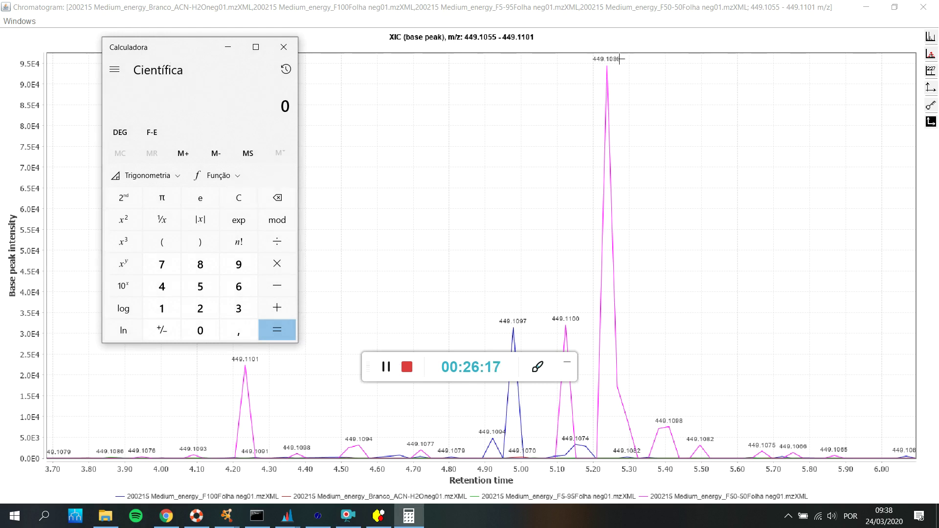
pyautogui.write('449,1063')
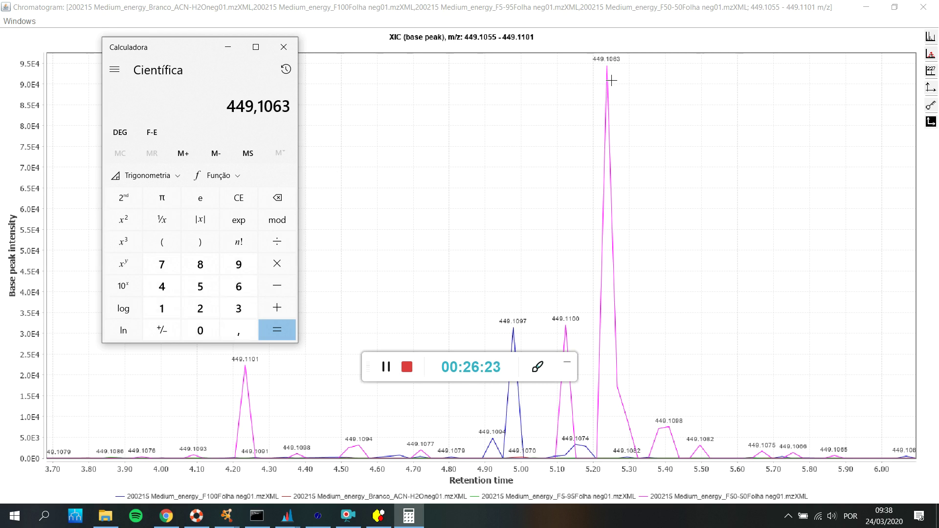
pyautogui.press('-')
# - Look up the exact mass of the selected glycosylated flavonoid in ChemWindow, close the mass calculation and return to the calculator
pyautogui.click(379, 517)
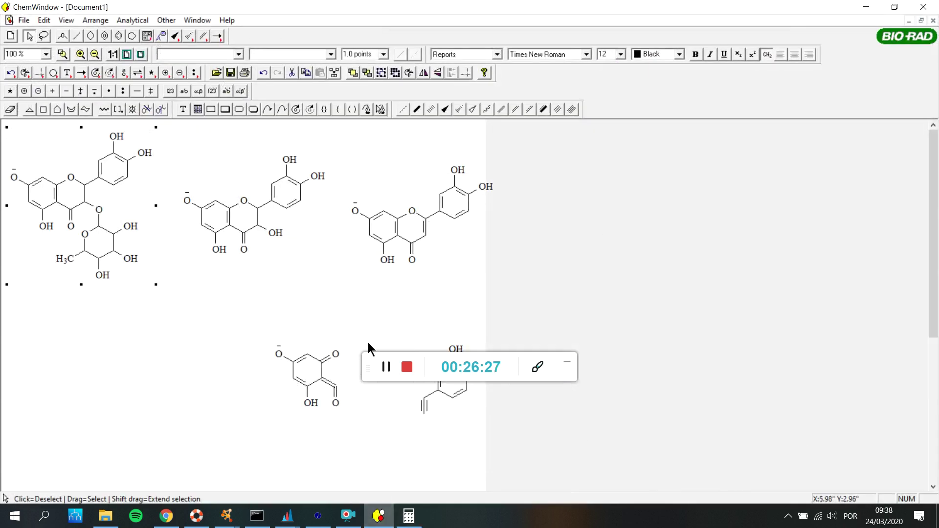
pyautogui.click(130, 21)
pyautogui.click(161, 34)
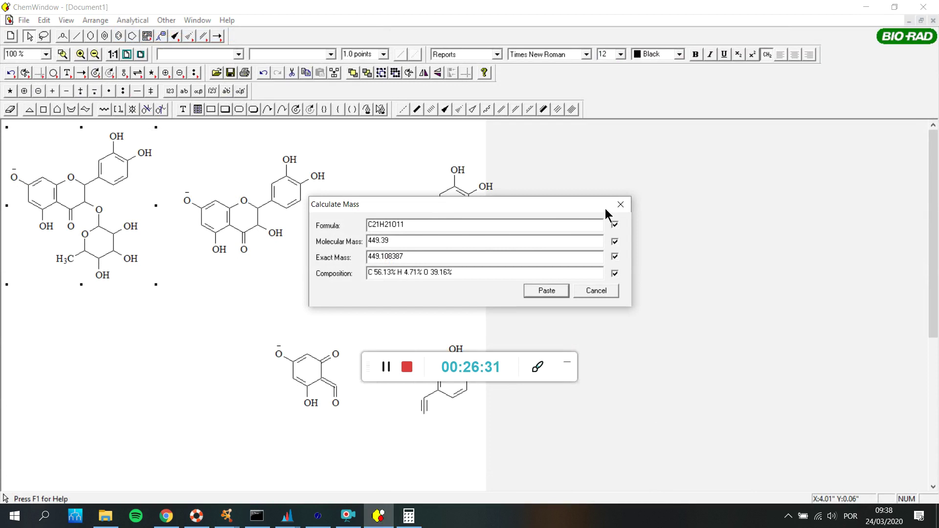
pyautogui.click(620, 204)
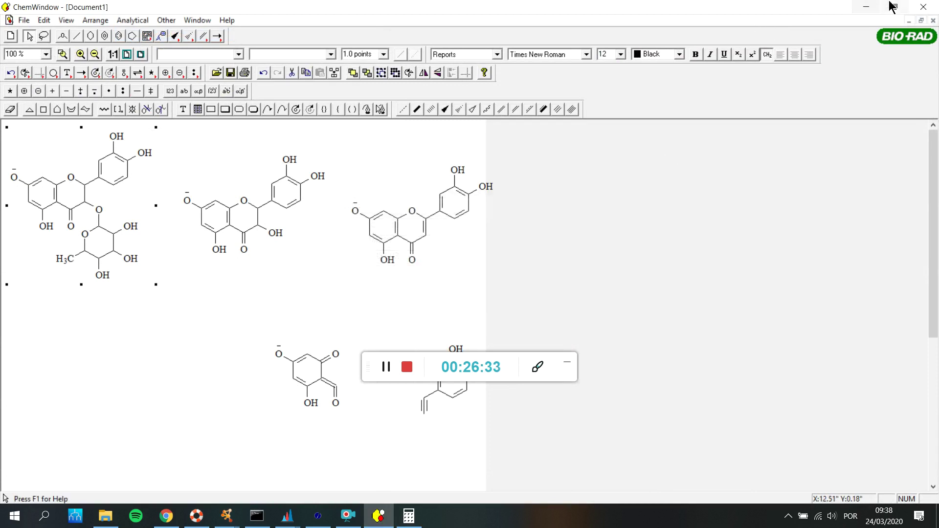
pyautogui.click(866, 7)
# - Try to compute the relative mass error by subtracting 449,1084 and dividing the difference by 449,1084, and clear the calculator
pyautogui.write('4')
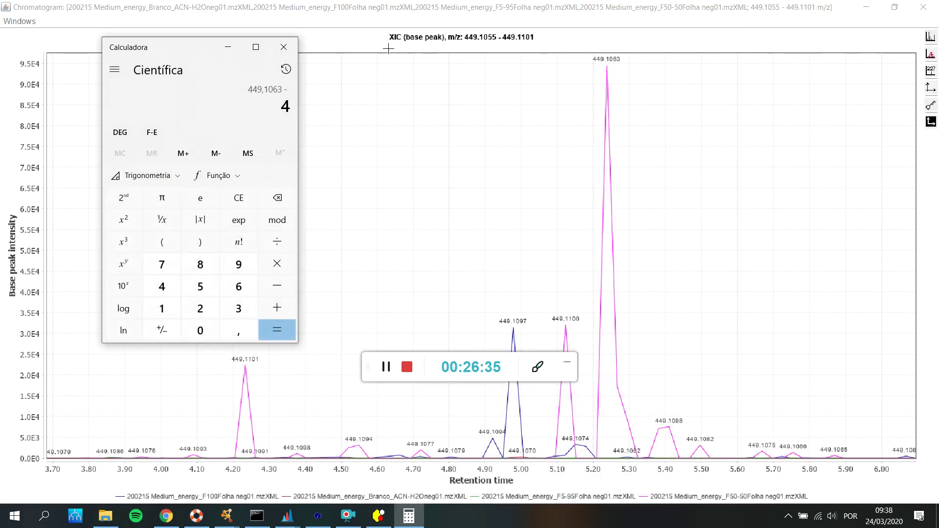
pyautogui.write('49,1084')
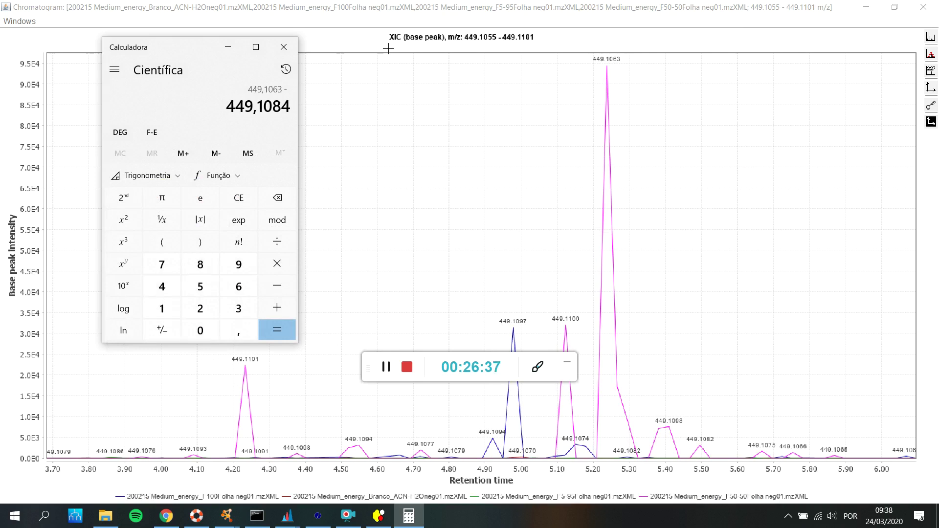
pyautogui.press('Return')
pyautogui.press('/')
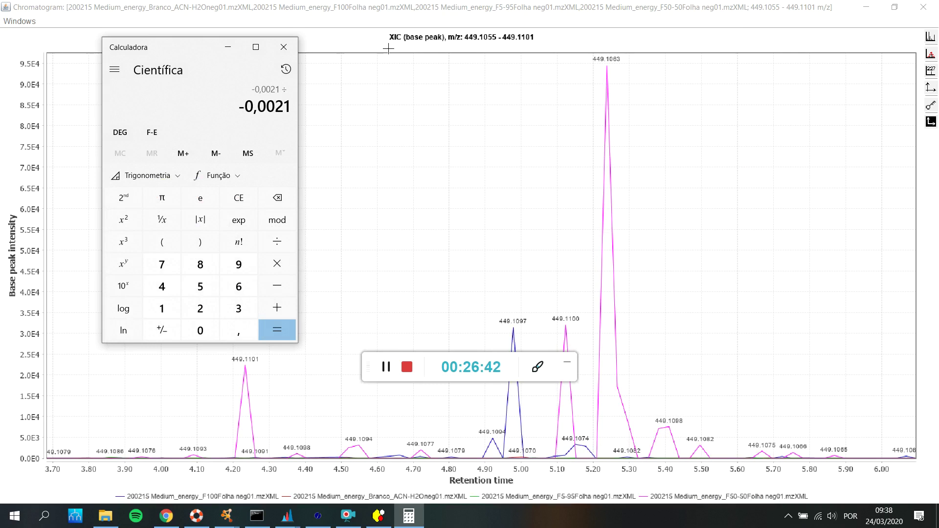
pyautogui.write('449,')
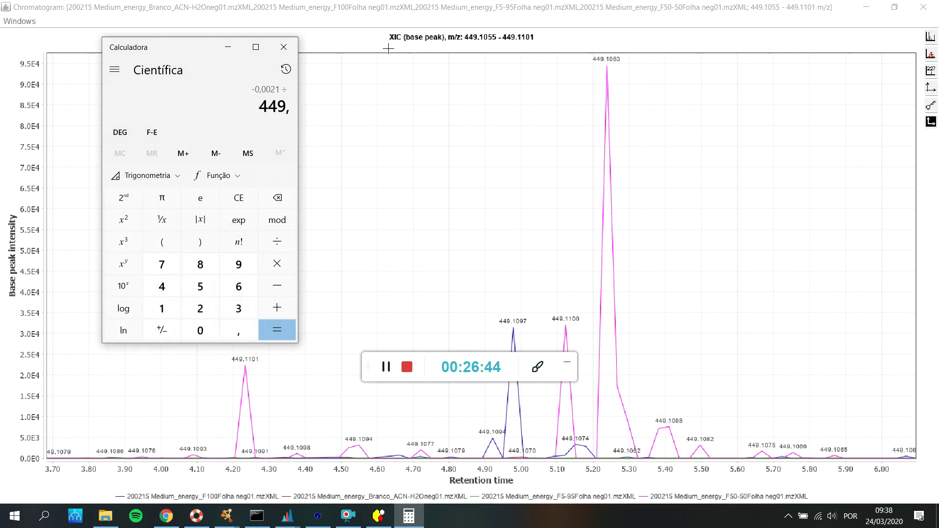
pyautogui.write('1084')
pyautogui.press('Return')
pyautogui.press('Return')
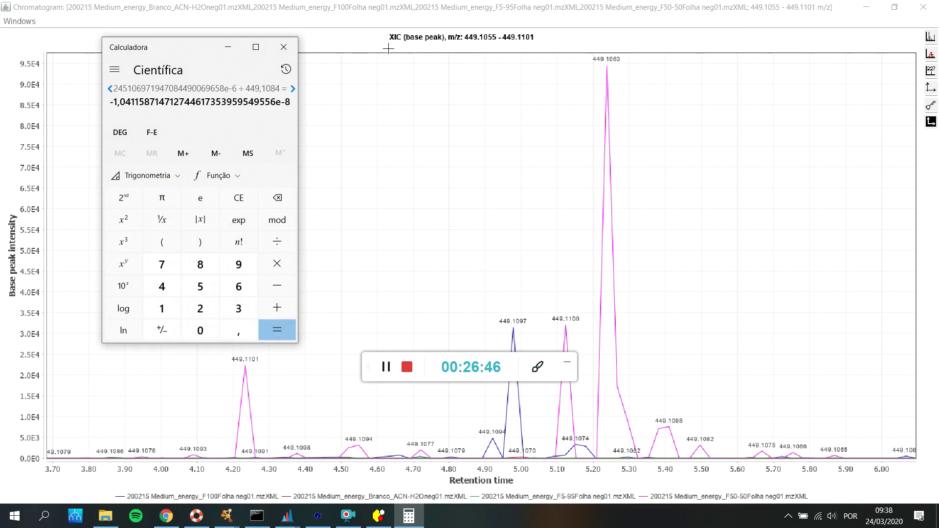
pyautogui.press('Escape')
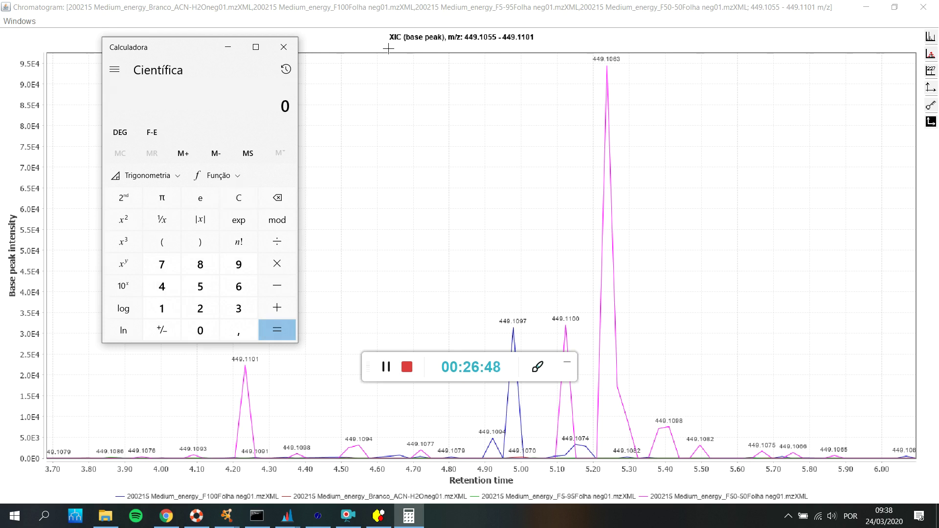
# - Compute the relative mass error by subtracting 449,1084 from 449,1063 and dividing the difference by 449,1084
pyautogui.write('449,1063')
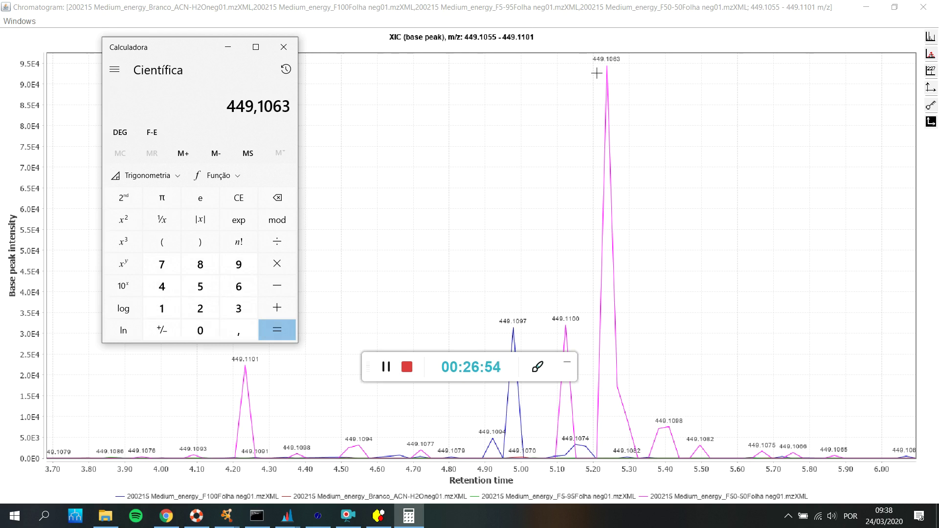
pyautogui.press('-')
pyautogui.write('449,1084')
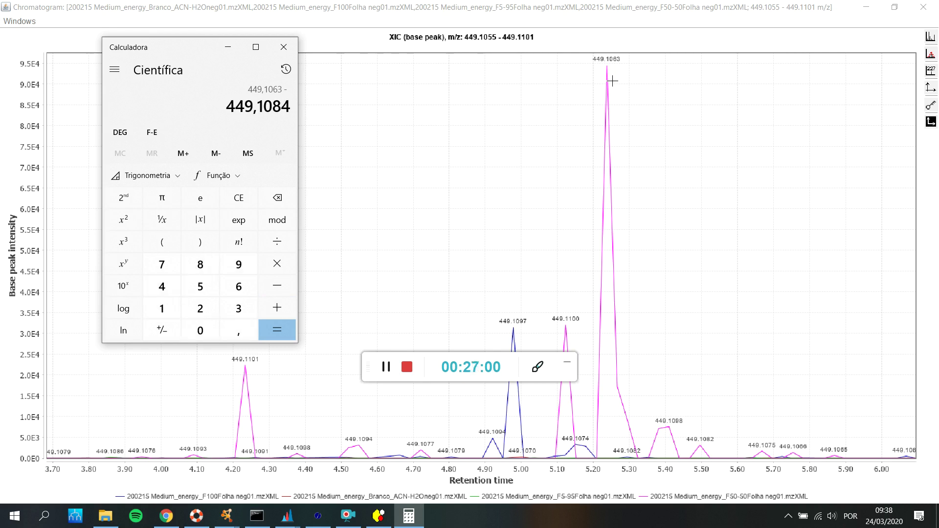
pyautogui.press('Return')
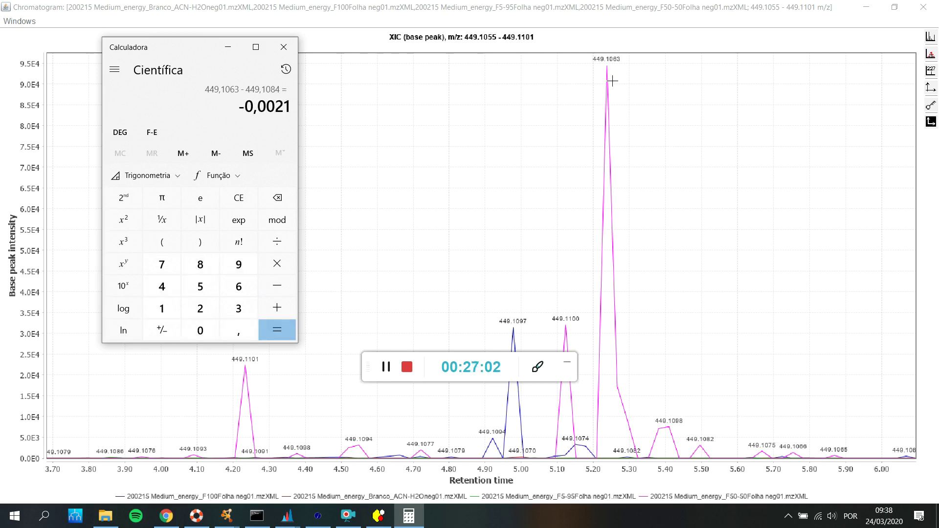
pyautogui.press('/')
pyautogui.write('449,1084')
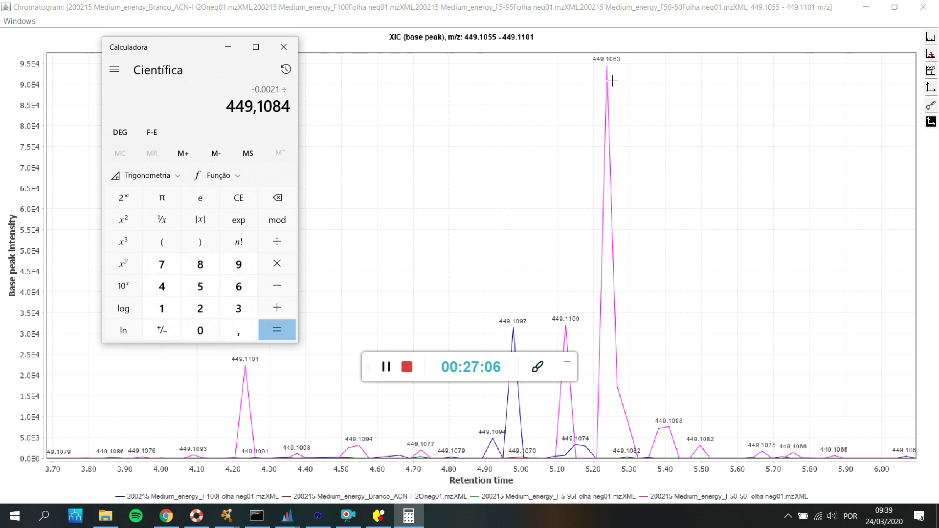
pyautogui.press('Return')
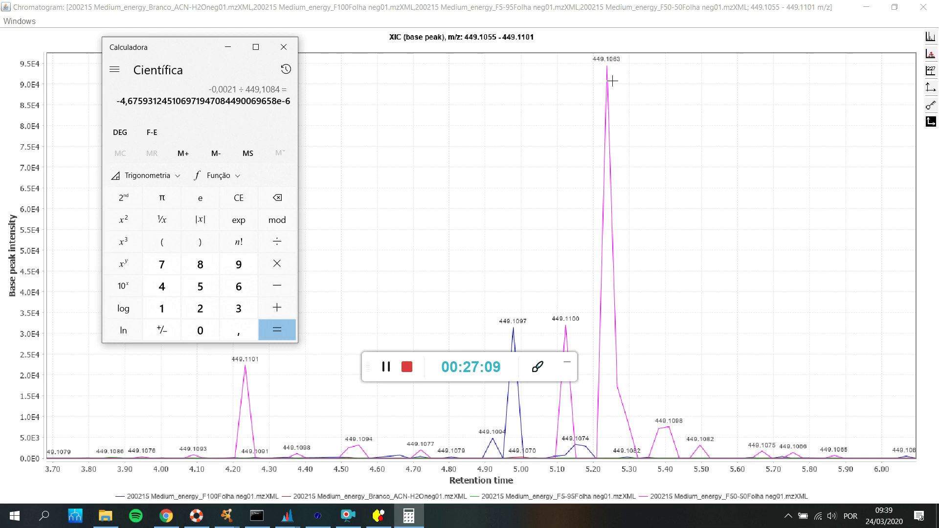
# - Convert the relative error to ppm by multiplying it by 1.000.000, and minimize the calculator and the chromatogram window
pyautogui.press('*')
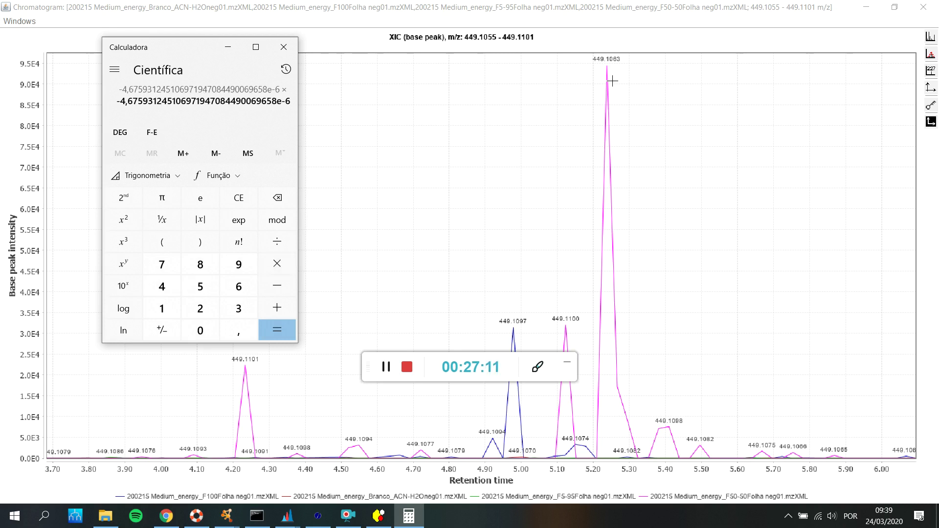
pyautogui.write('1')
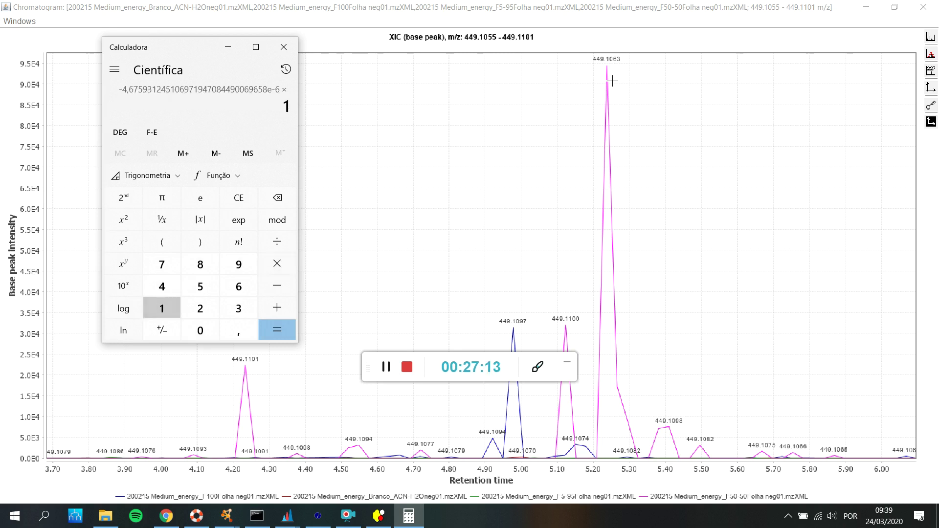
pyautogui.write('.000.000')
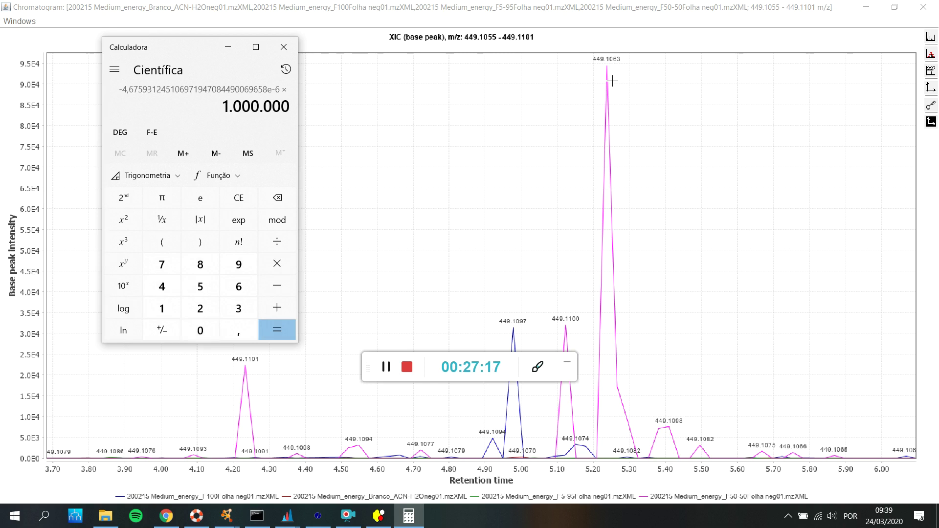
pyautogui.press('Return')
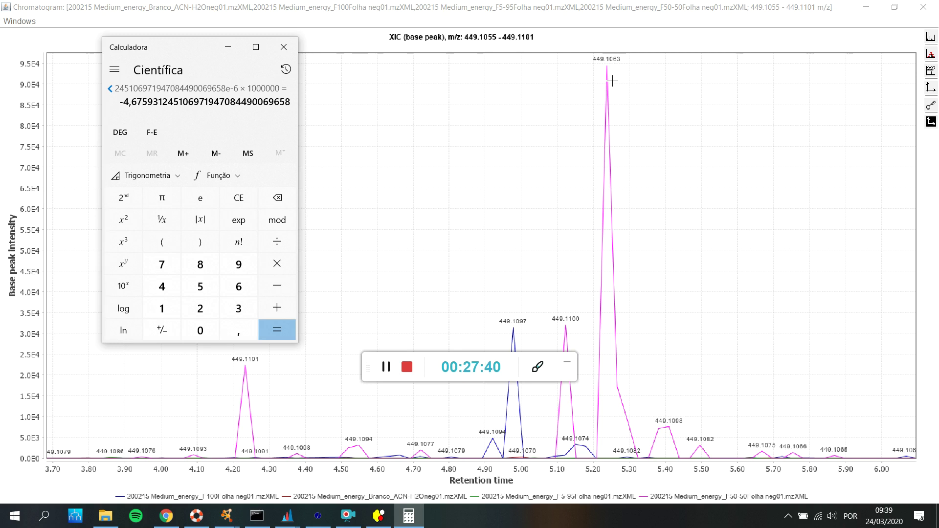
pyautogui.click(228, 47)
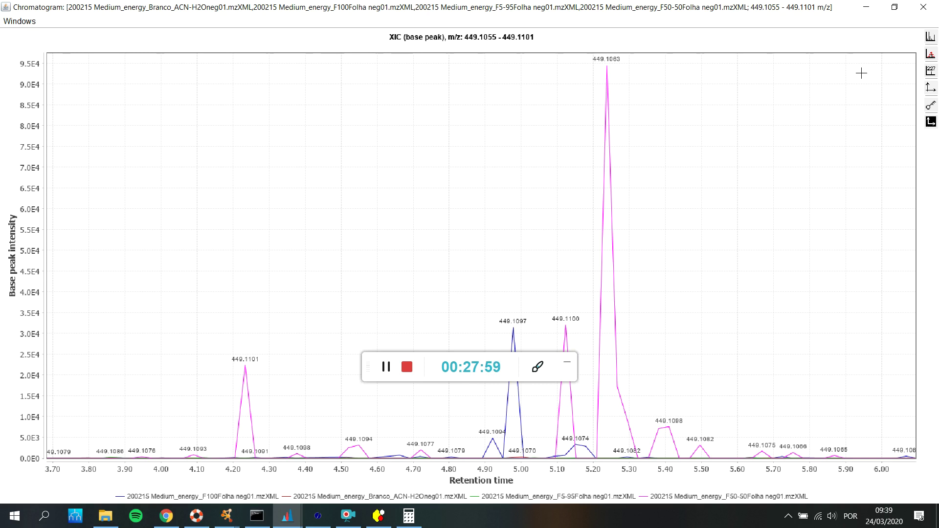
pyautogui.click(867, 7)
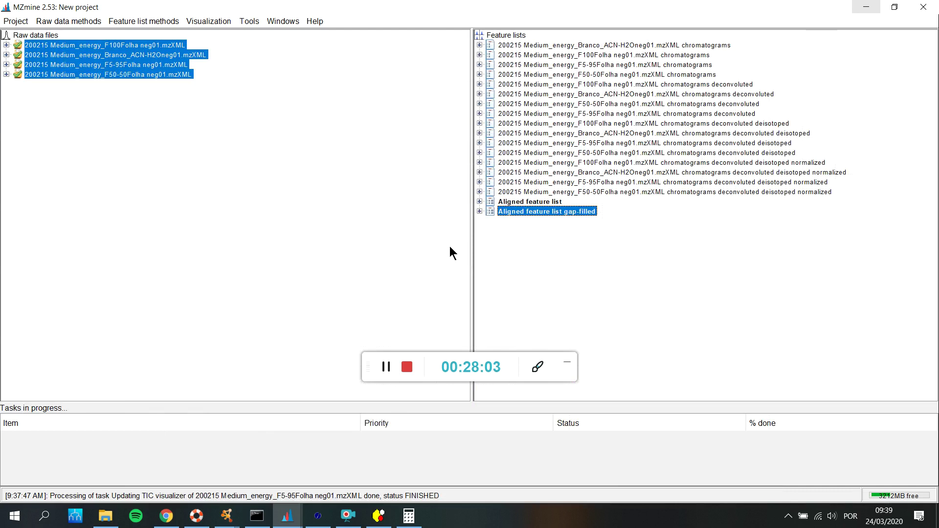
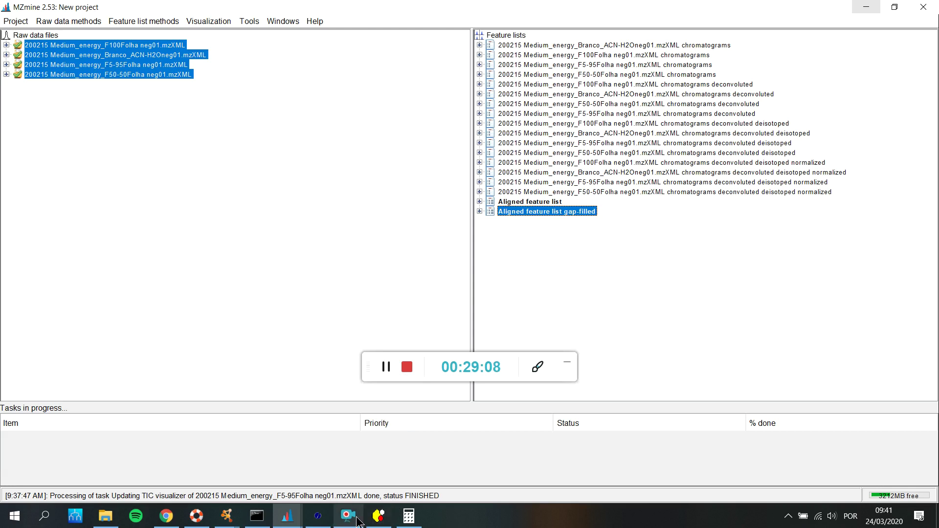
# - Switch to the Cytoscape session 200215 Medium_energy_Folha_neg01 and show its network in a detached, maximized view centred on the 449.115 cluster
pyautogui.click(227, 517)
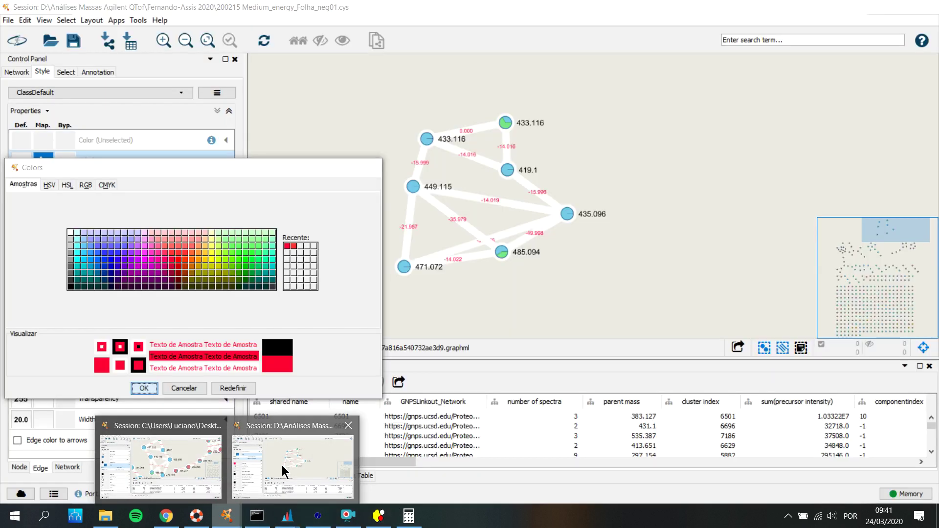
pyautogui.click(282, 466)
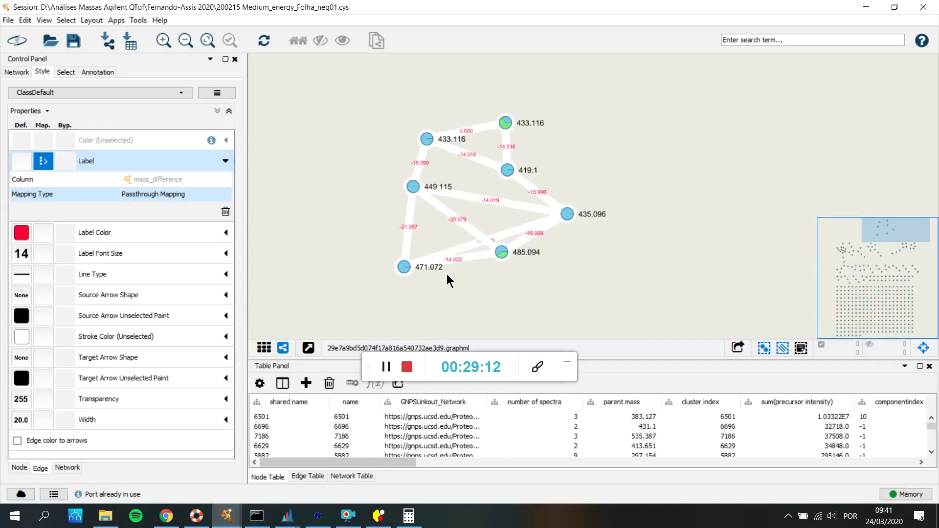
pyautogui.click(309, 348)
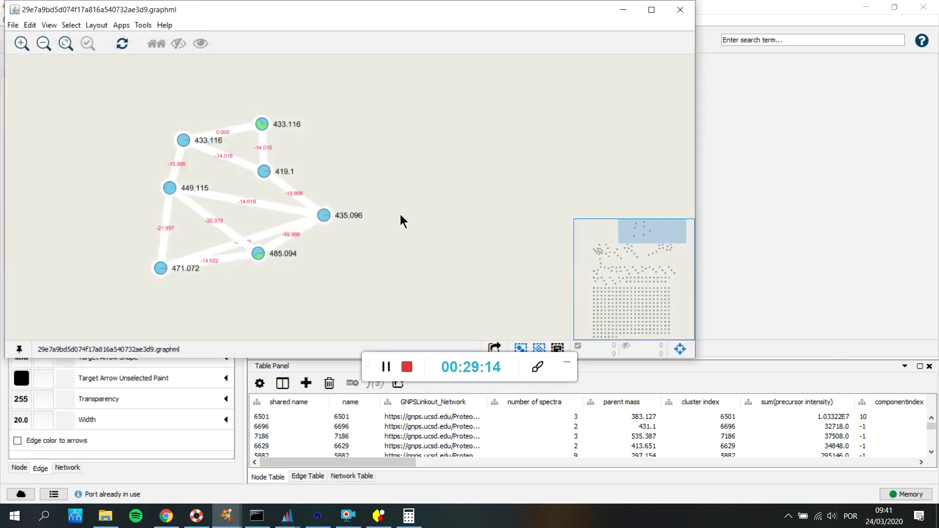
pyautogui.doubleClick(293, 13)
pyautogui.scroll(5, 497, 130)
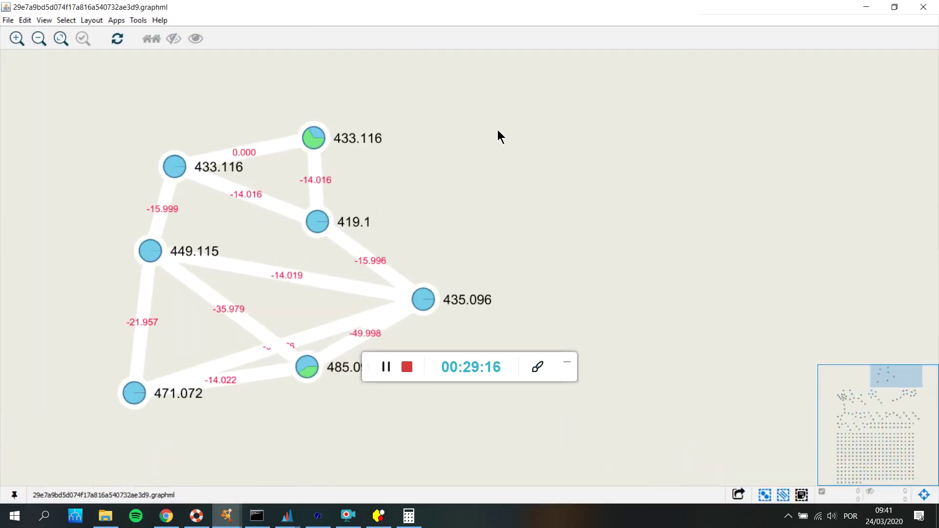
pyautogui.click(567, 366)
pyautogui.moveTo(420, 365); pyautogui.dragTo(666, 369)
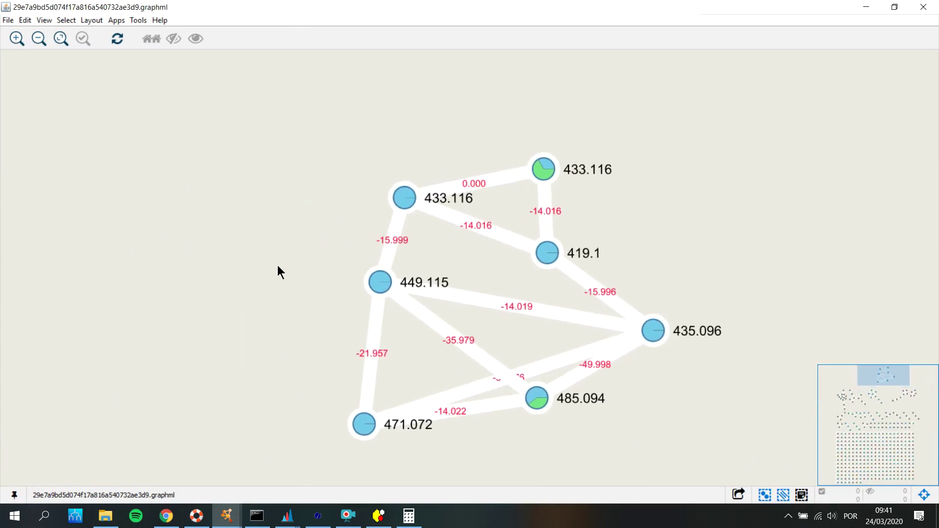
pyautogui.scroll(2, 278, 265)
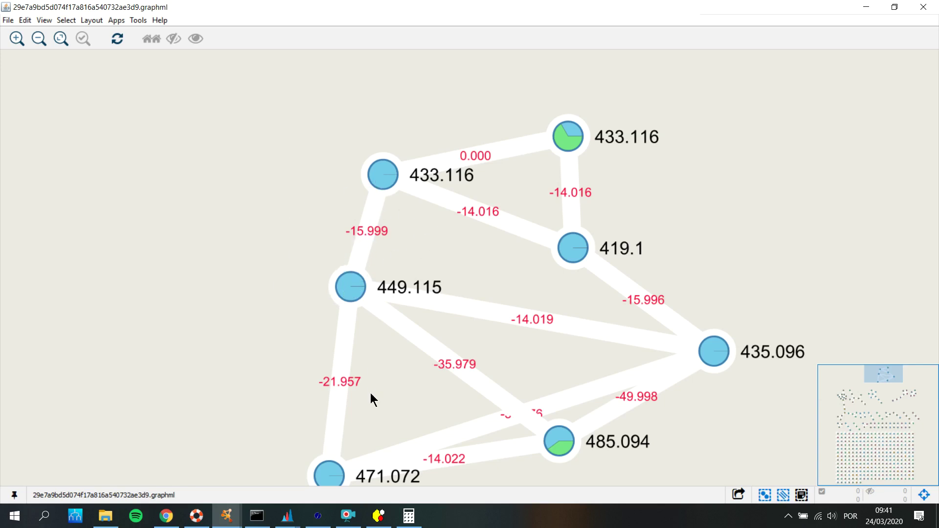
# - Switch to ChemWindow and erase the upper OH group from the catechol ring of the glycosylated flavonoid
pyautogui.click(379, 516)
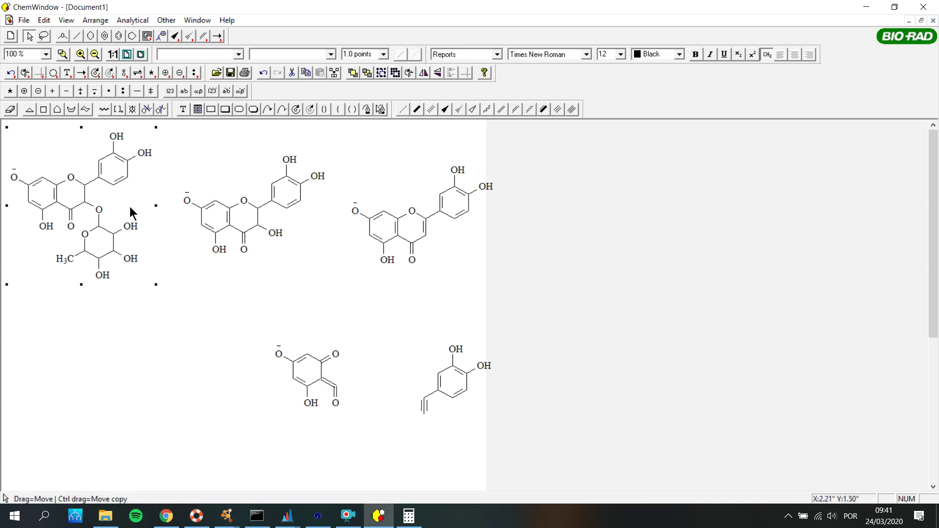
pyautogui.click(62, 286)
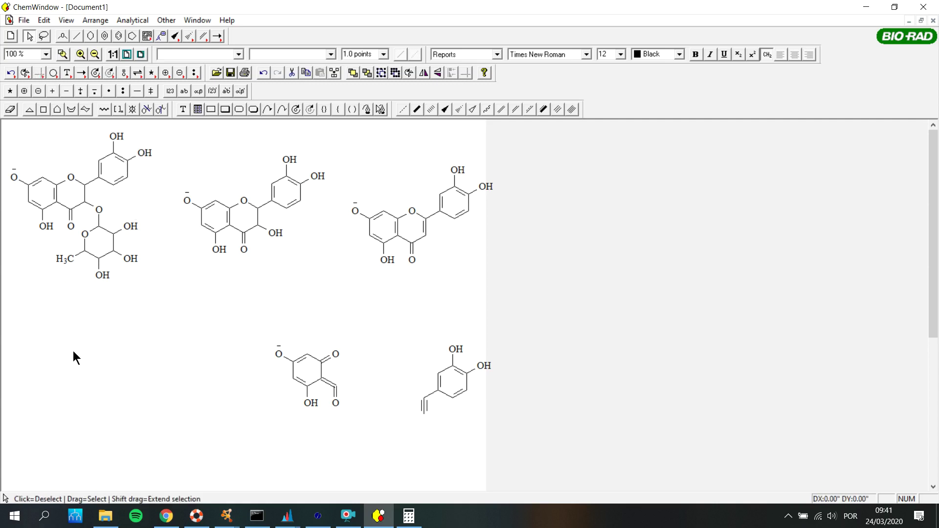
pyautogui.click(10, 109)
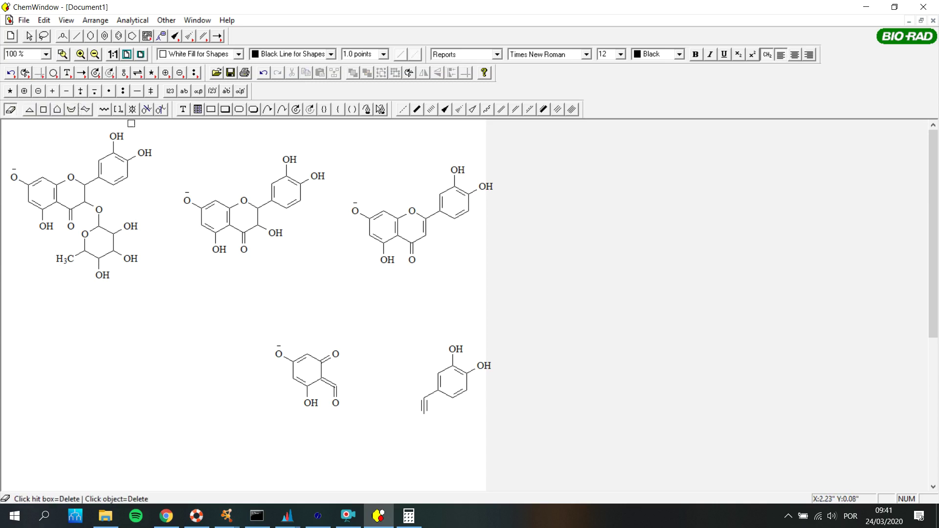
pyautogui.click(115, 137)
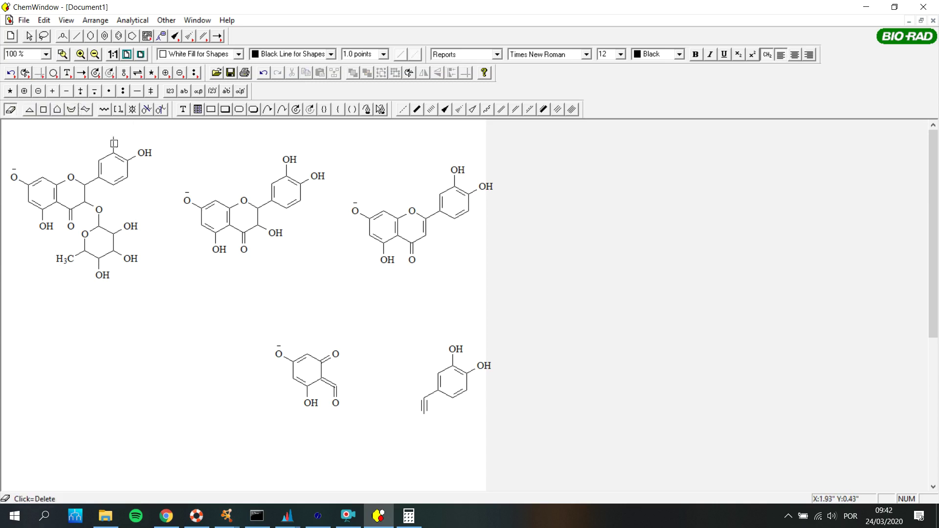
# - Calculate the exact mass of the edited glycosylated flavonoid, close the calculation and return to the detached network view in Cytoscape
pyautogui.click(28, 38)
pyautogui.moveTo(180, 299); pyautogui.dragTo(16, 125)
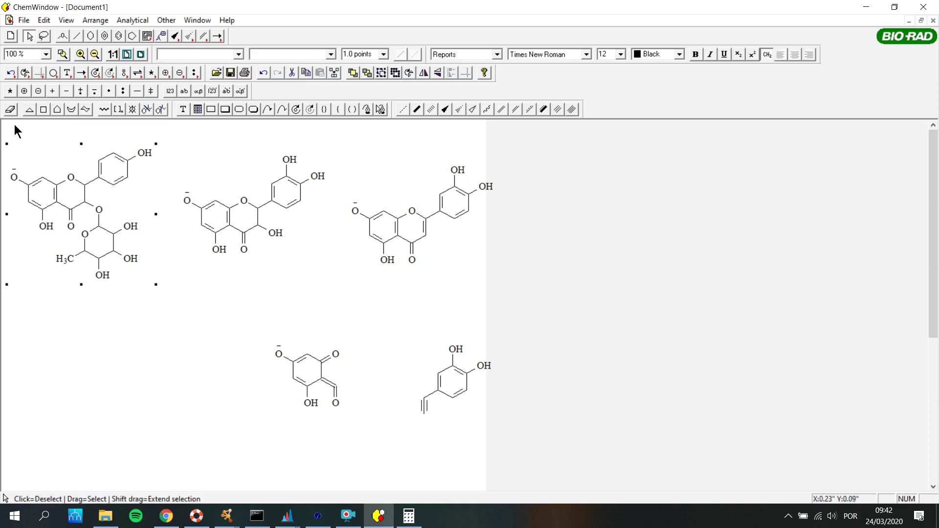
pyautogui.click(132, 21)
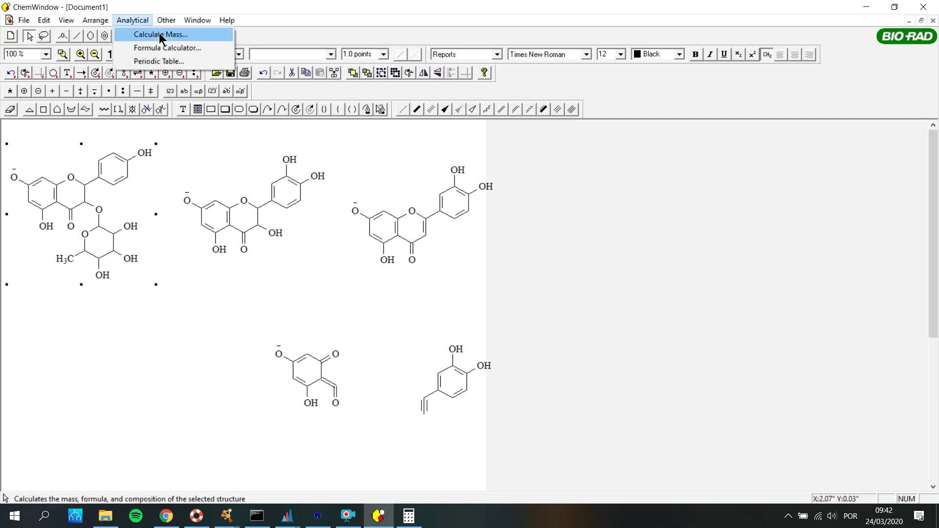
pyautogui.click(161, 34)
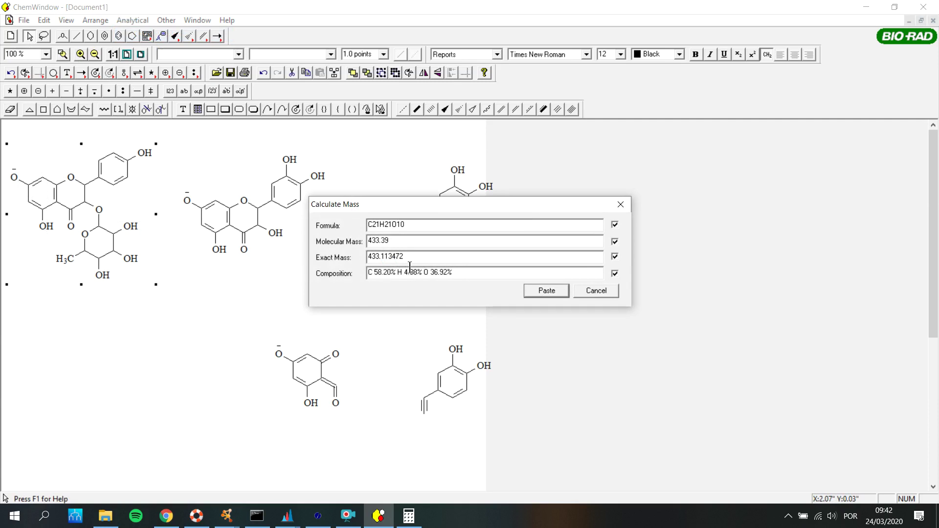
pyautogui.click(621, 205)
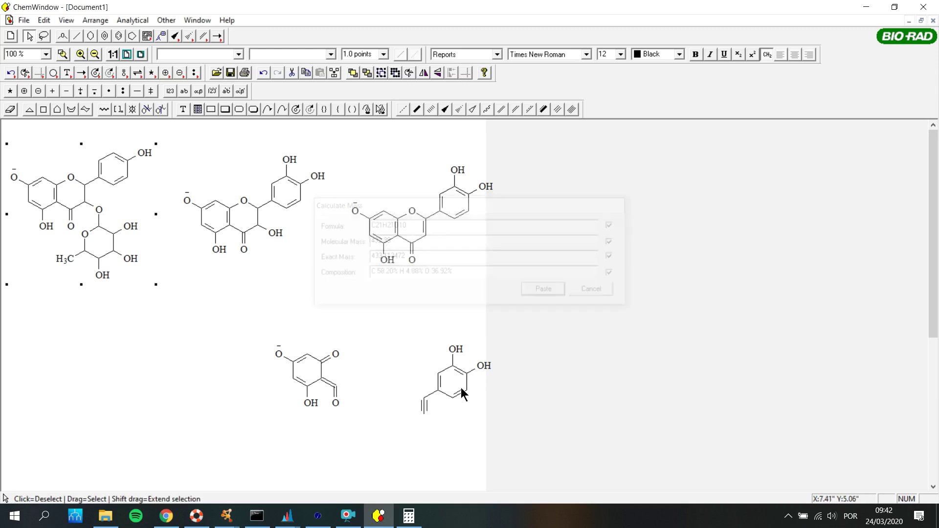
pyautogui.moveTo(219, 521)
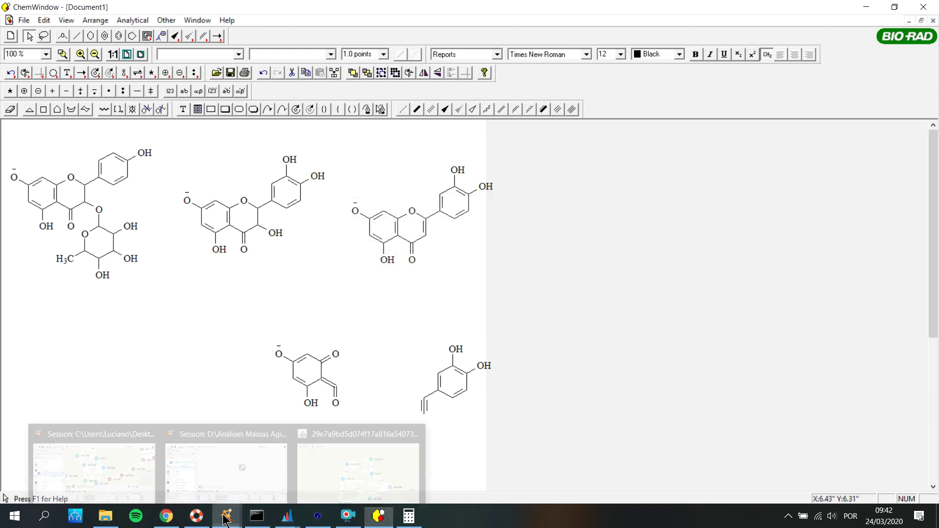
pyautogui.click(353, 459)
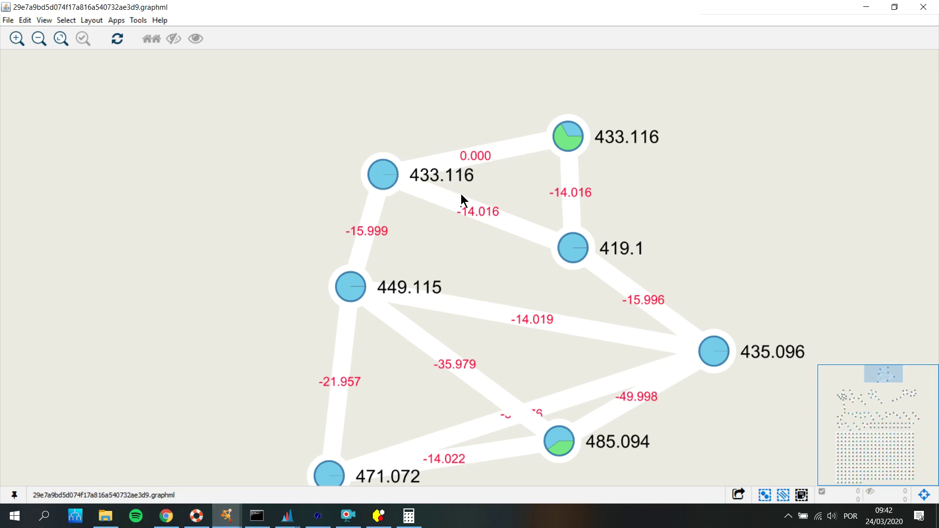
# - Switch to MZmine's gap-filled aligned feature list and select feature row 1173
pyautogui.click(299, 518)
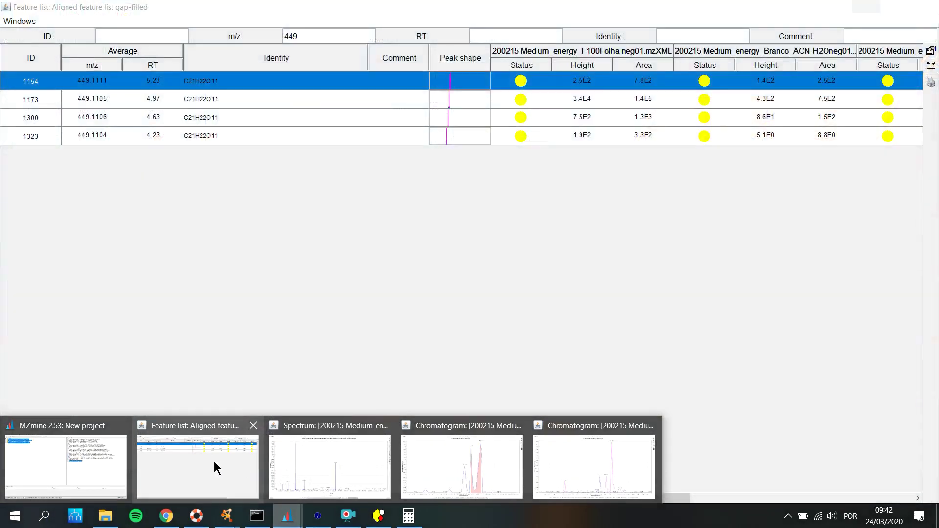
pyautogui.click(218, 468)
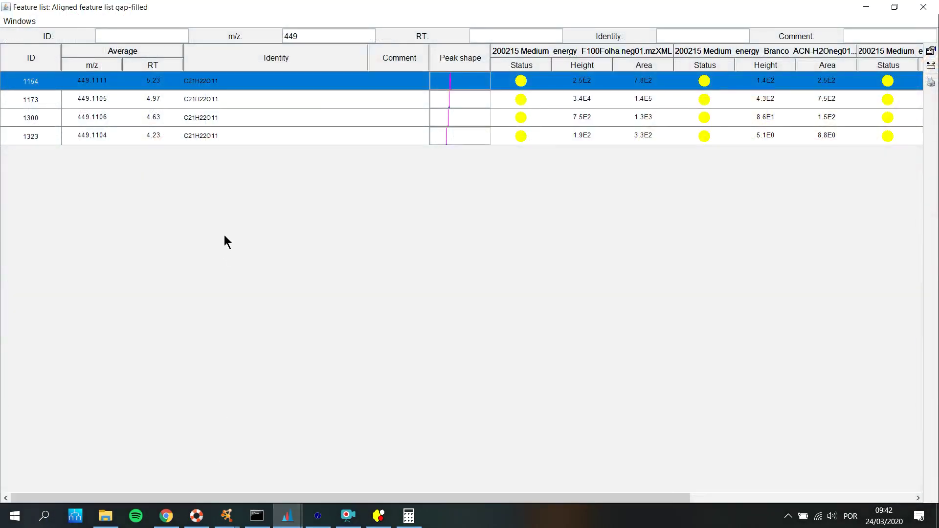
pyautogui.click(76, 98)
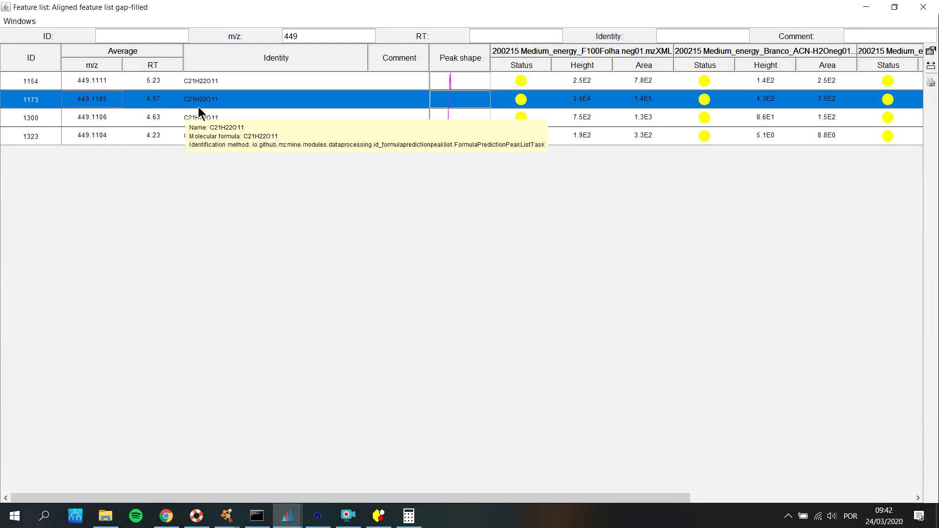
# - Search the KEGG online compound database for feature row 1173 with ionization type [M-H]- and maximize the results window
pyautogui.rightClick(72, 103)
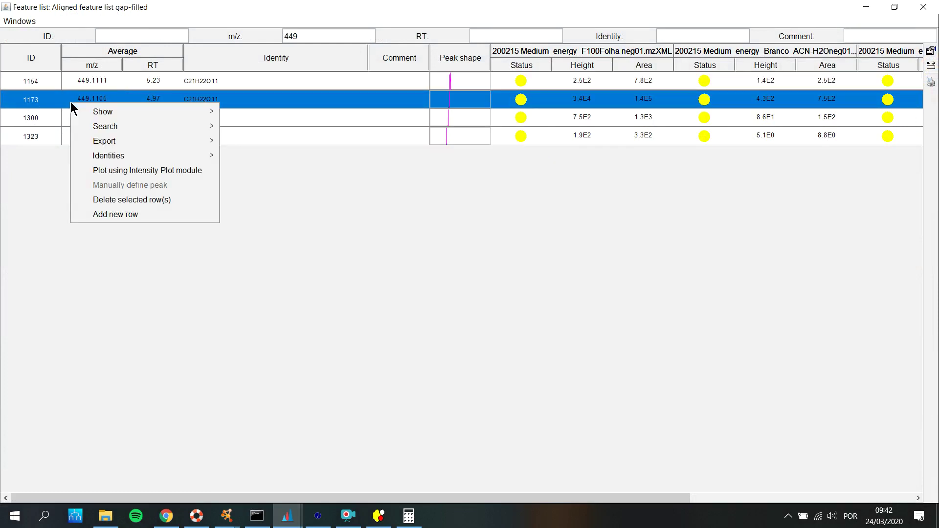
pyautogui.moveTo(117, 117)
pyautogui.moveTo(162, 126)
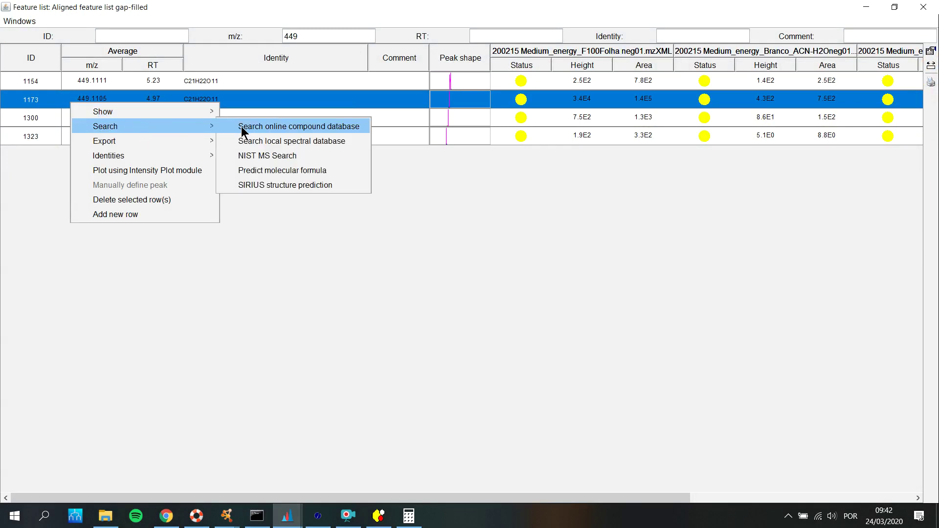
pyautogui.click(292, 128)
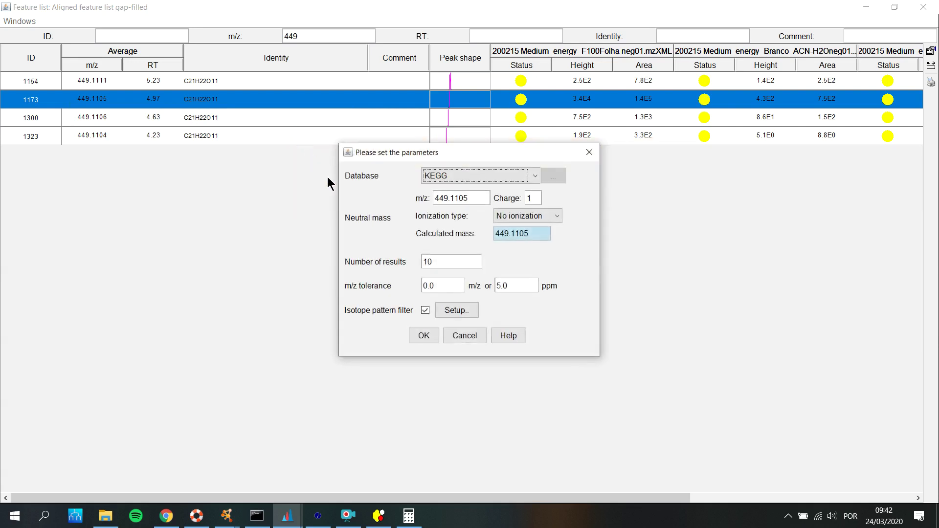
pyautogui.click(536, 215)
pyautogui.click(519, 272)
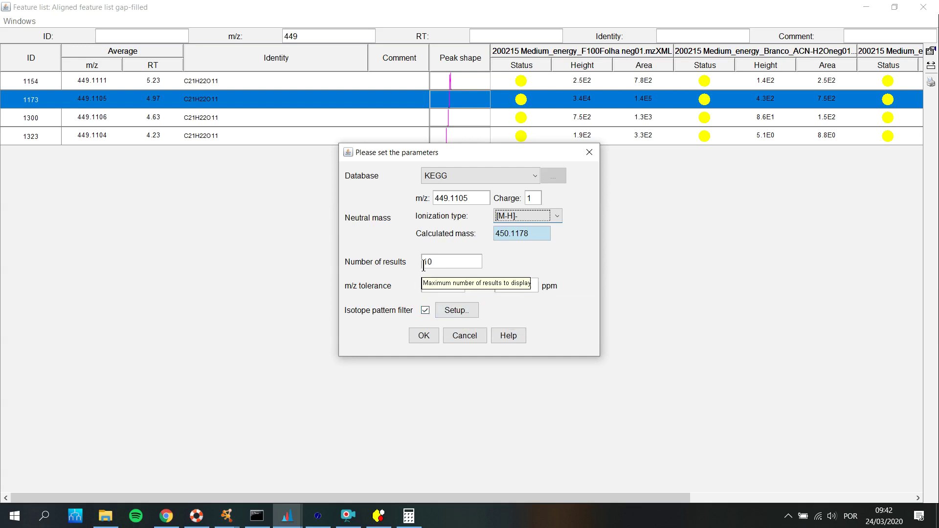
pyautogui.click(424, 336)
pyautogui.click(153, 80)
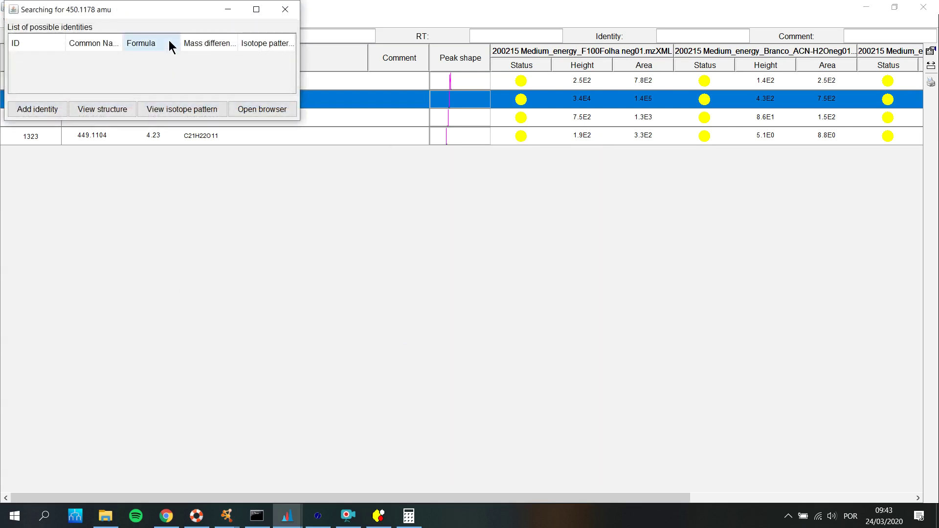
pyautogui.doubleClick(159, 11)
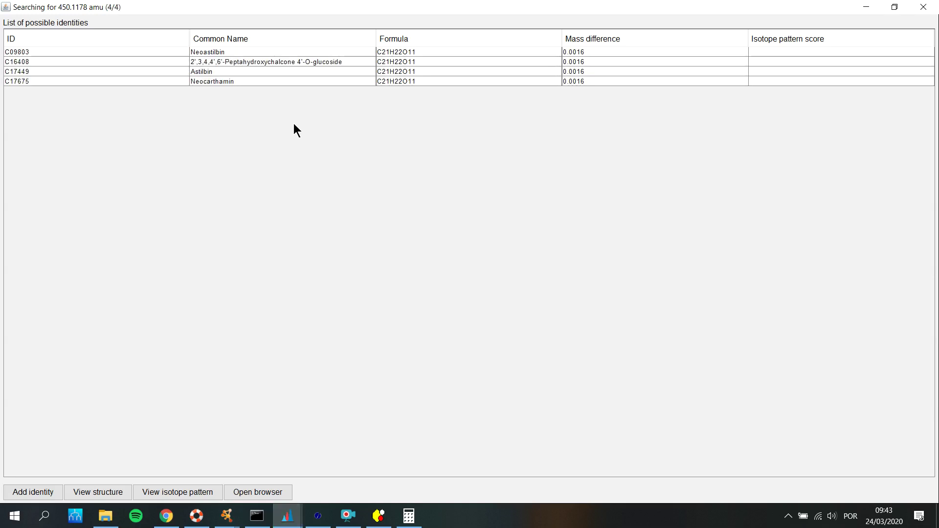
# - View the structure of the Astilbin candidate (C17449), and close the structure and search result windows
pyautogui.click(212, 73)
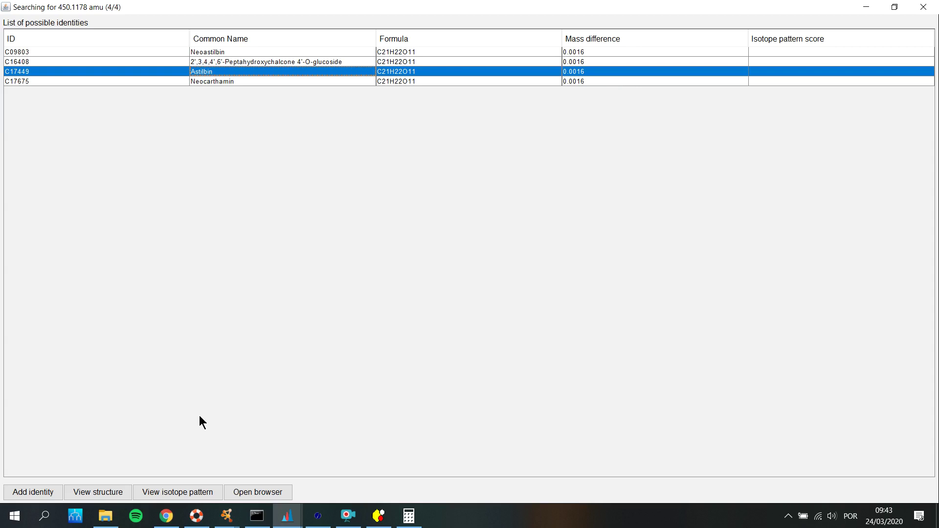
pyautogui.click(113, 491)
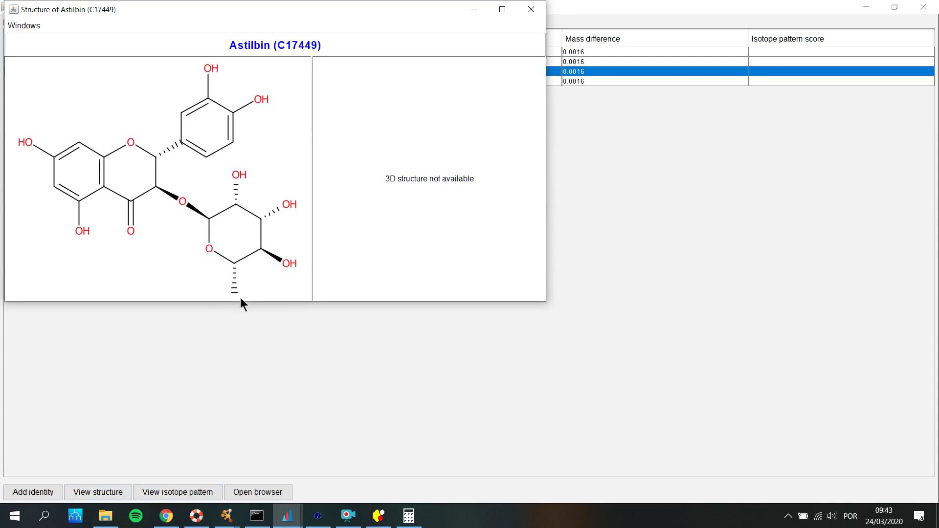
pyautogui.click(531, 9)
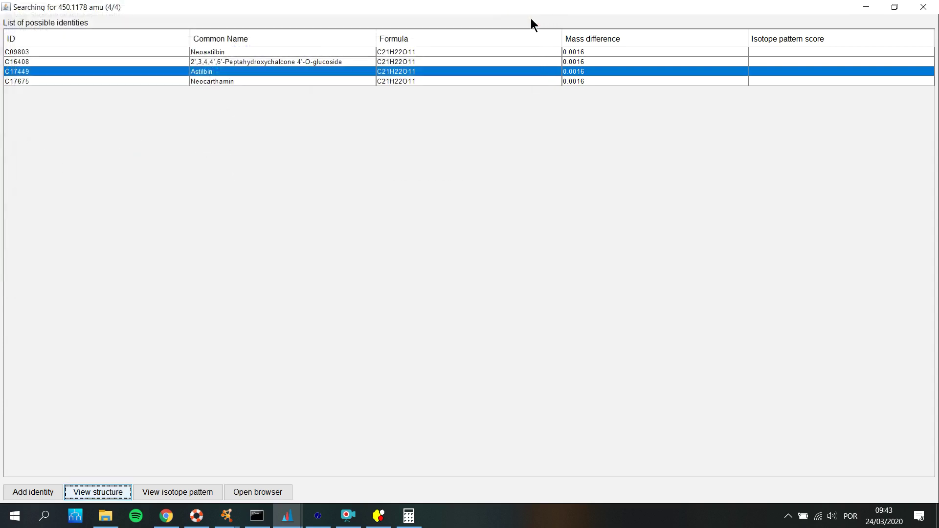
pyautogui.click(923, 6)
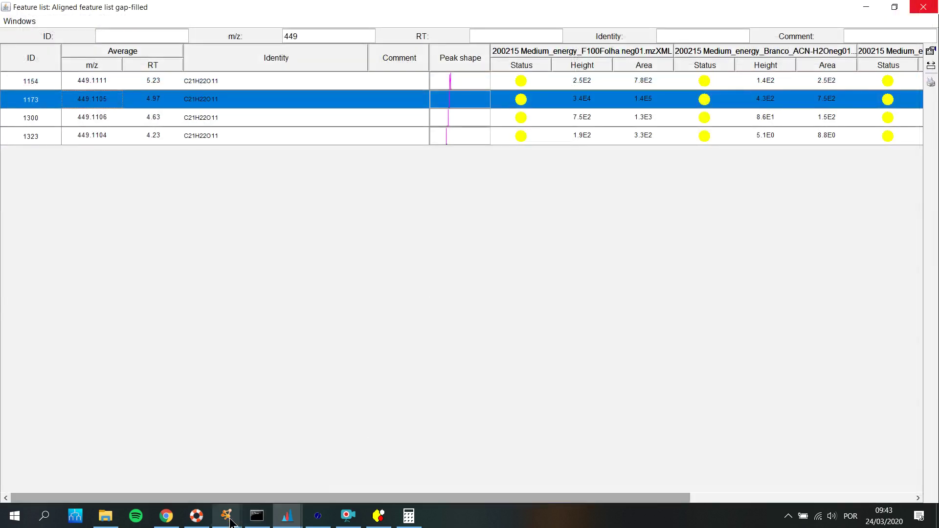
# - Switch to the detached network in Cytoscape and examine how the 449.115 node links to its neighbours in the whole cluster
pyautogui.moveTo(233, 520)
pyautogui.click(363, 470)
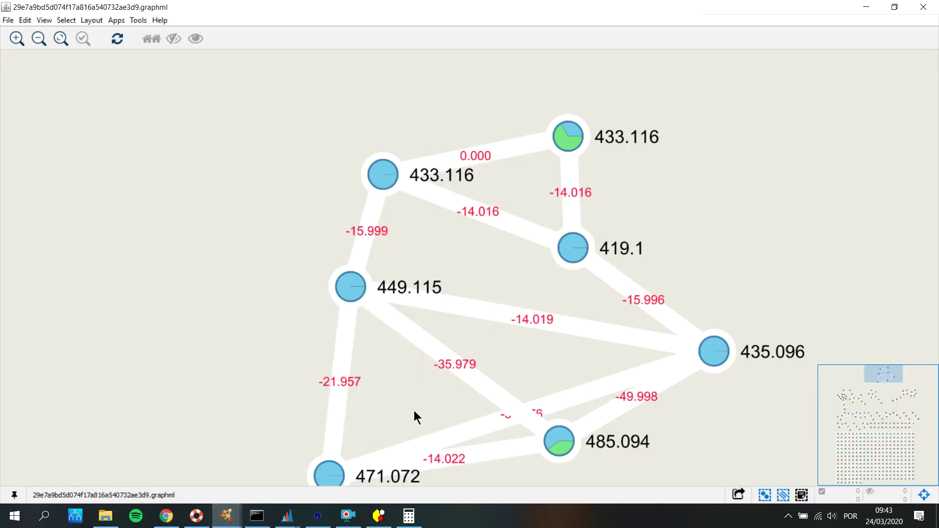
pyautogui.moveTo(235, 348); pyautogui.dragTo(233, 314)
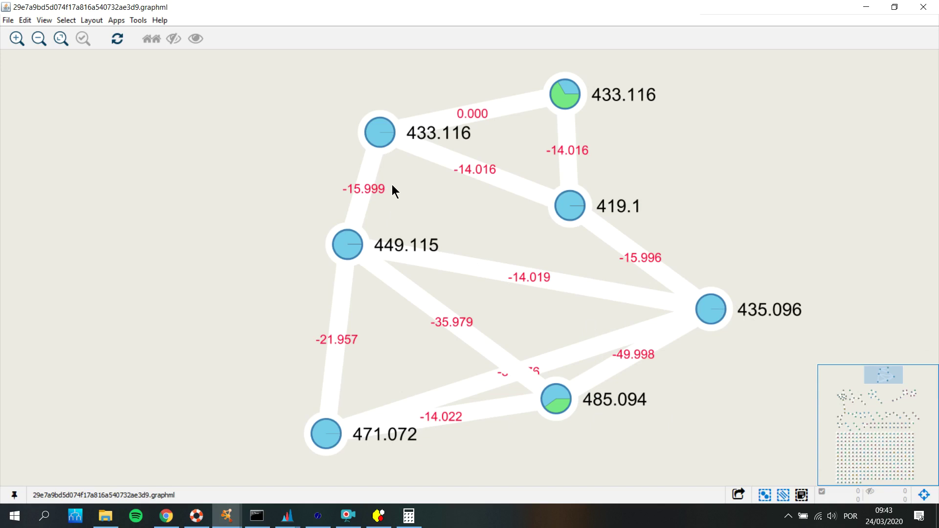
# - Try to filter MZmine's gap-filled feature list by m/z 433, clear the filter and minimize the list
pyautogui.click(288, 516)
pyautogui.click(175, 457)
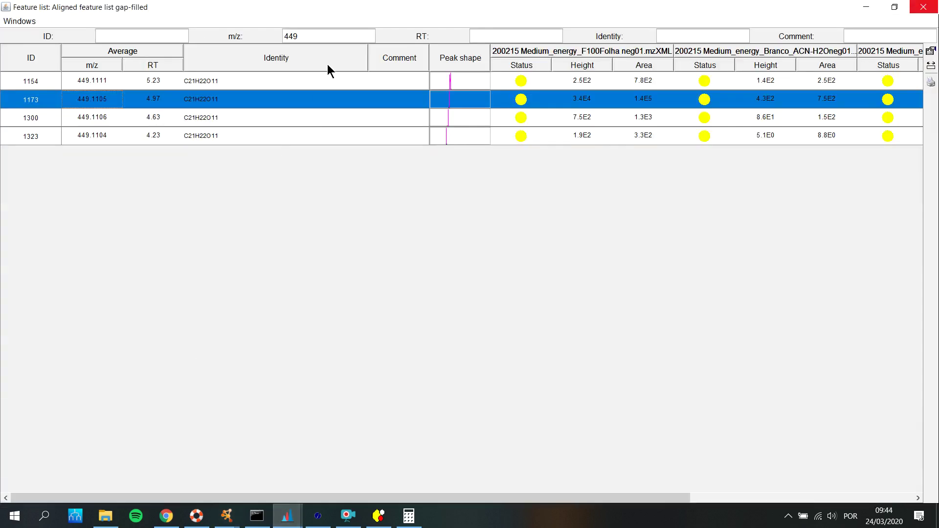
pyautogui.doubleClick(322, 33)
pyautogui.write('433')
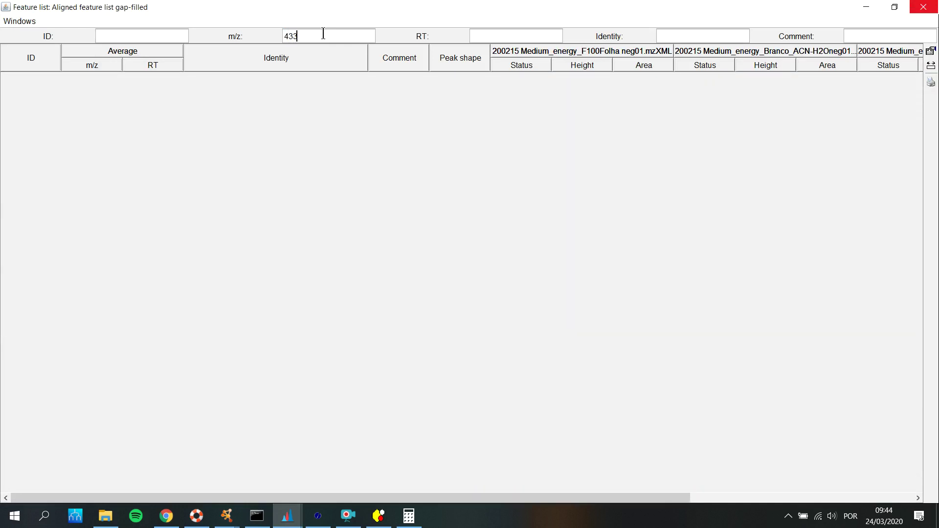
pyautogui.press('BackSpace')
pyautogui.press('BackSpace')
pyautogui.press('BackSpace')
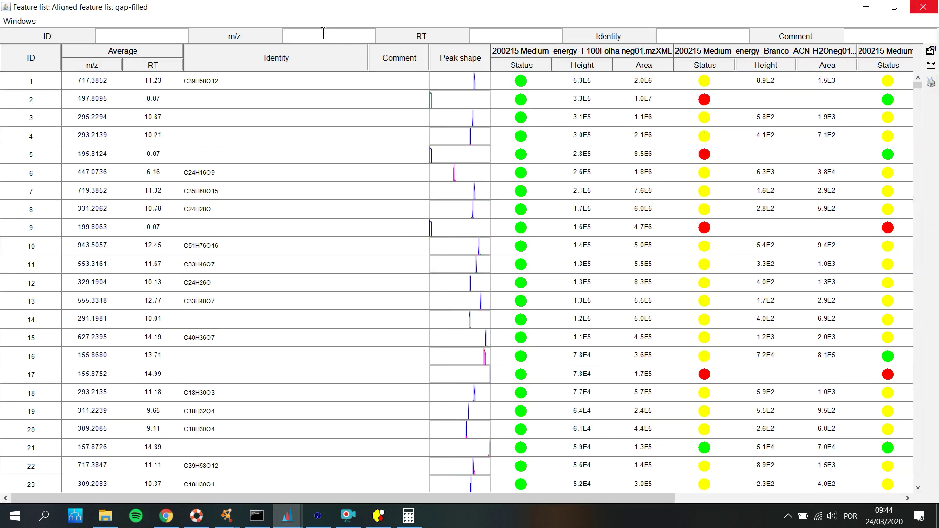
pyautogui.click(867, 7)
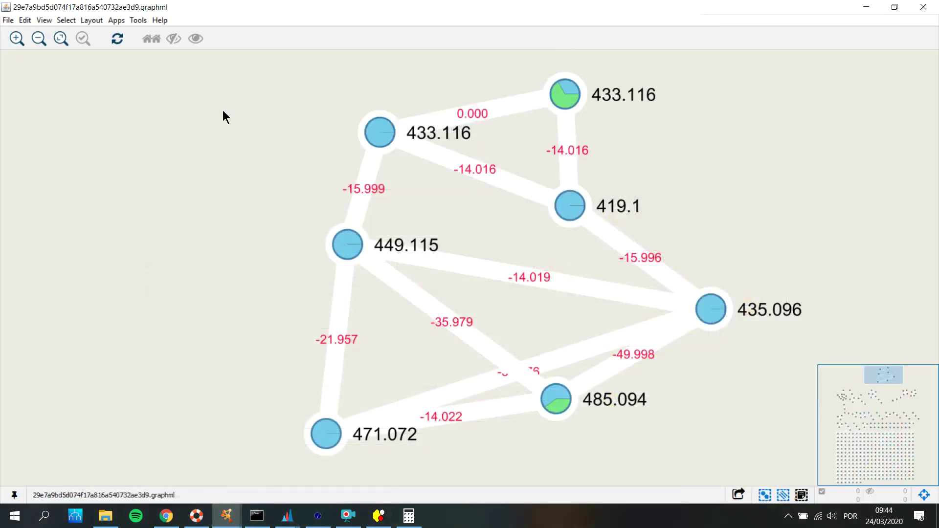
# - Open the TIC plot parameters for the four selected raw data files in MZmine's main window
pyautogui.moveTo(288, 518)
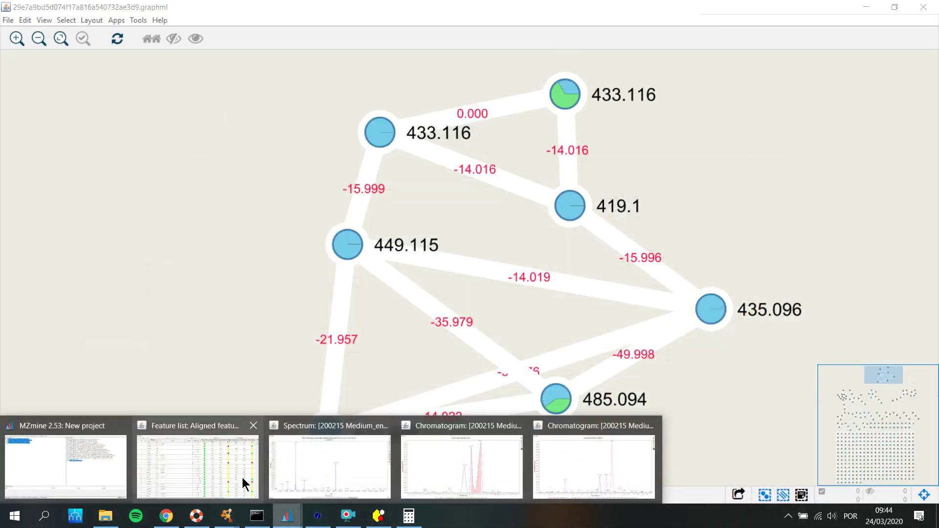
pyautogui.click(77, 455)
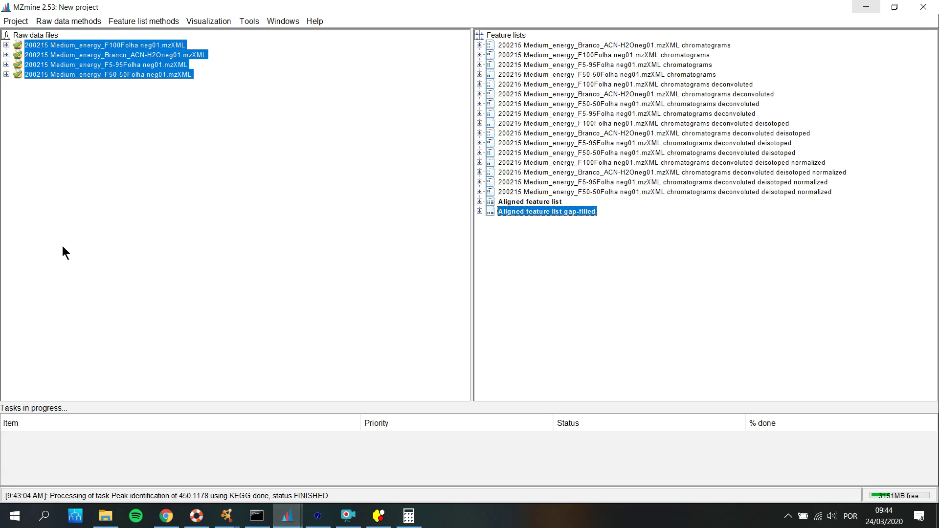
pyautogui.rightClick(61, 60)
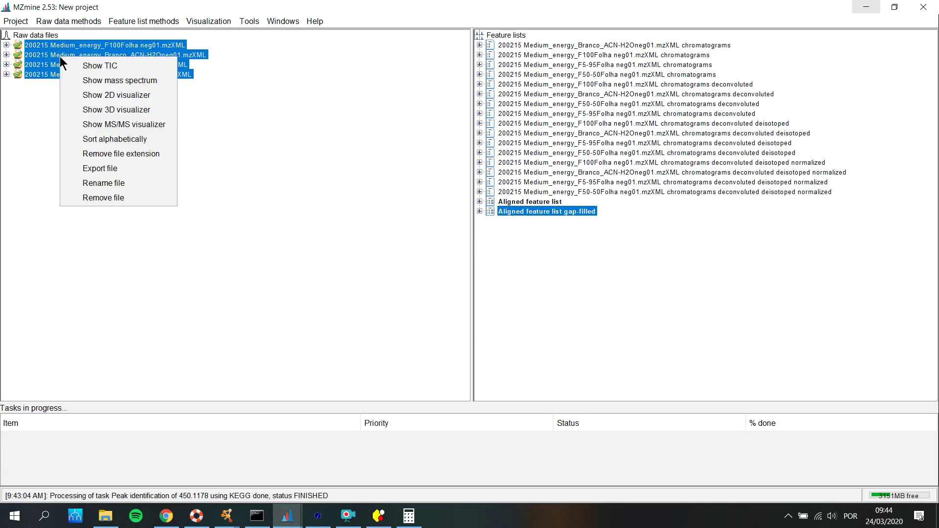
pyautogui.click(97, 61)
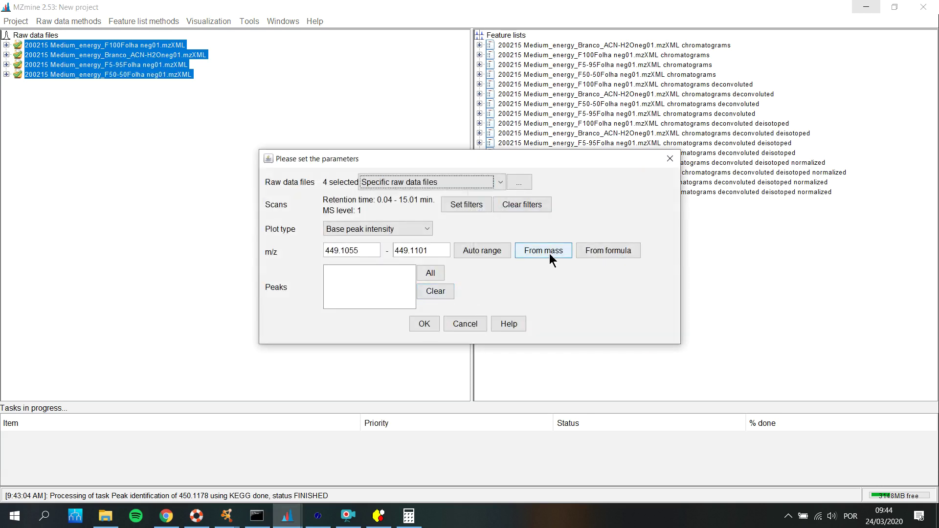
pyautogui.click(609, 251)
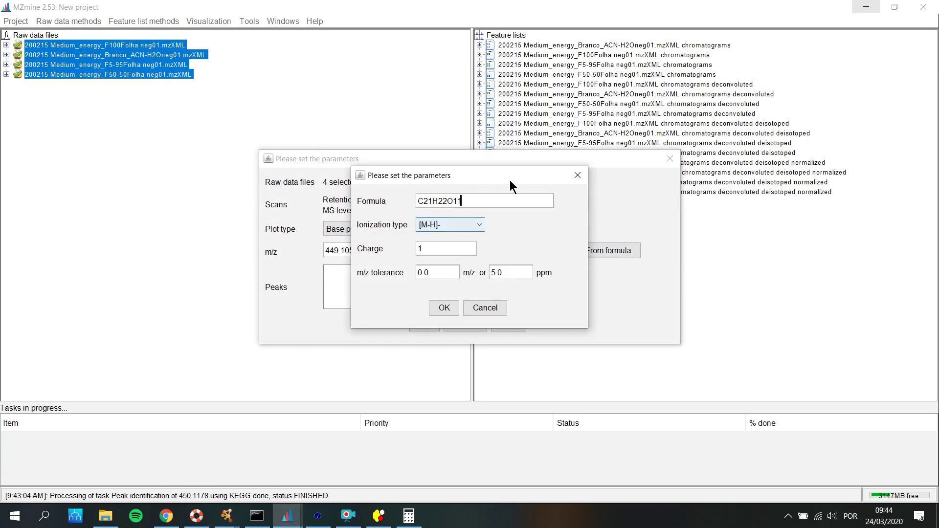
pyautogui.moveTo(507, 172); pyautogui.dragTo(797, 152)
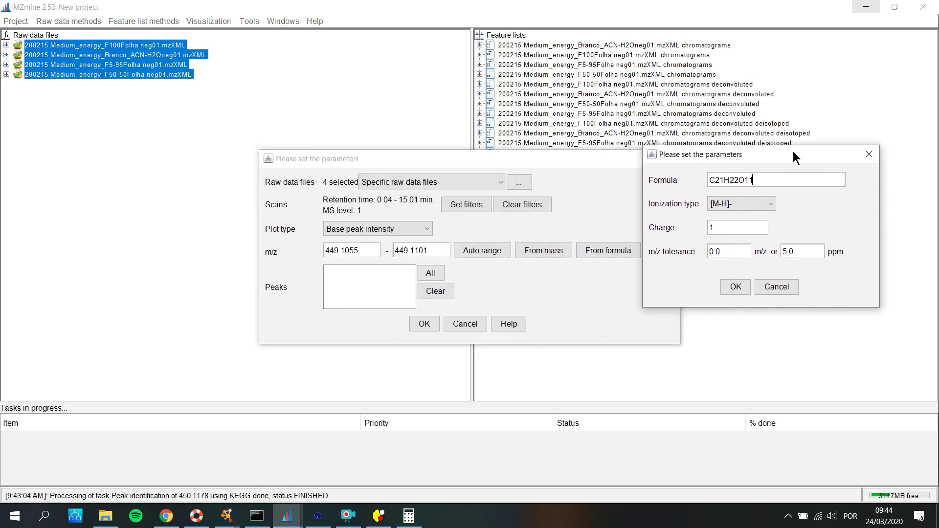
pyautogui.click(865, 154)
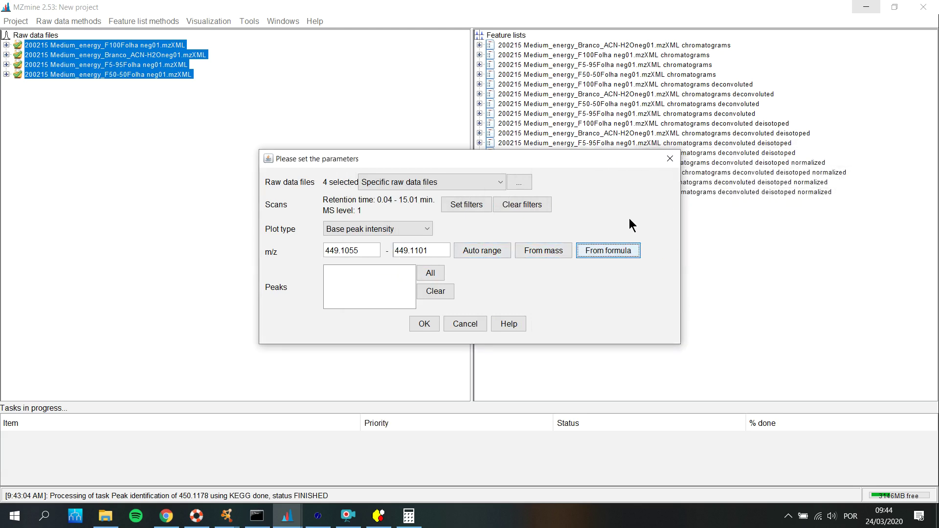
# - Check the neighbour's mass in the Cytoscape network and set the plot's m/z range from mass 433.116 with 5.0 ppm tolerance
pyautogui.click(540, 249)
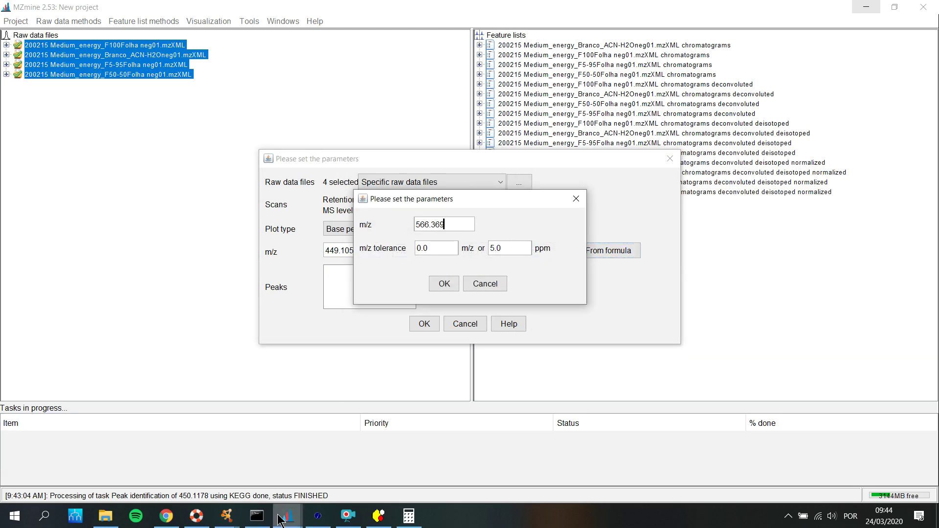
pyautogui.moveTo(222, 520)
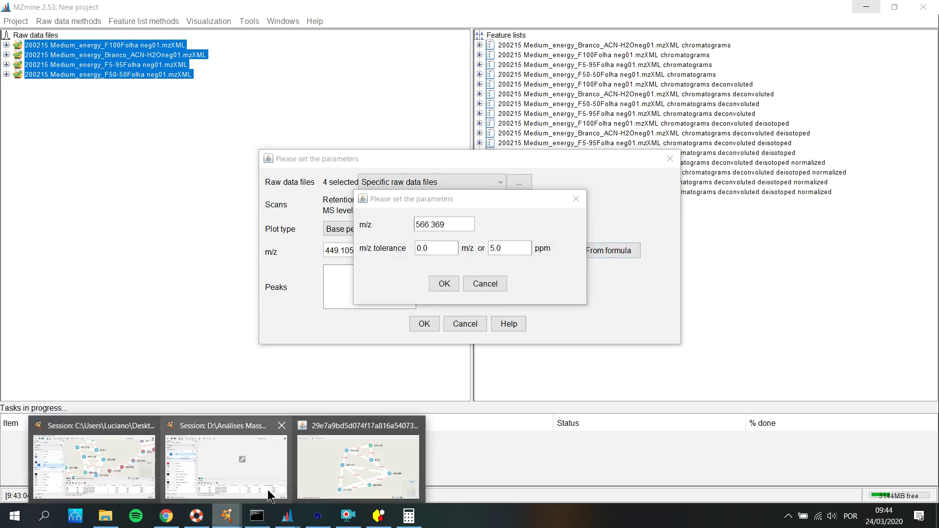
pyautogui.click(333, 471)
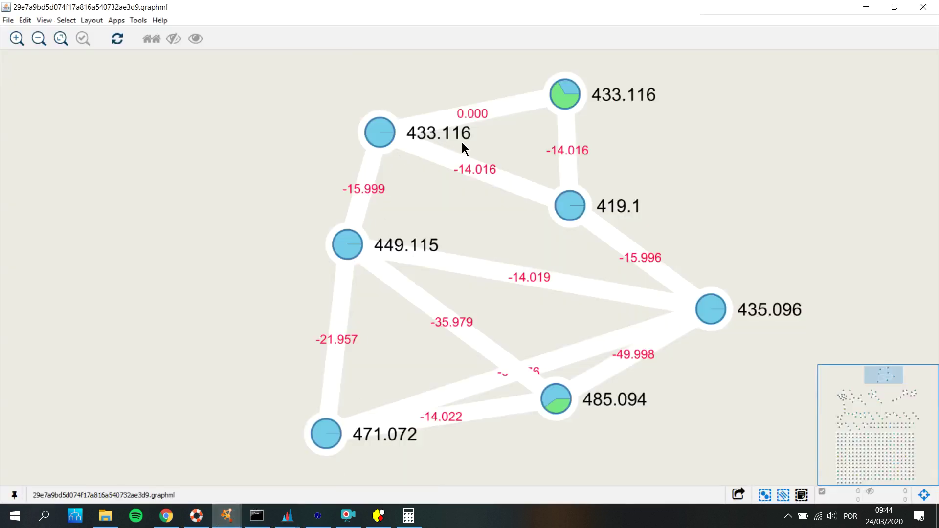
pyautogui.click(865, 7)
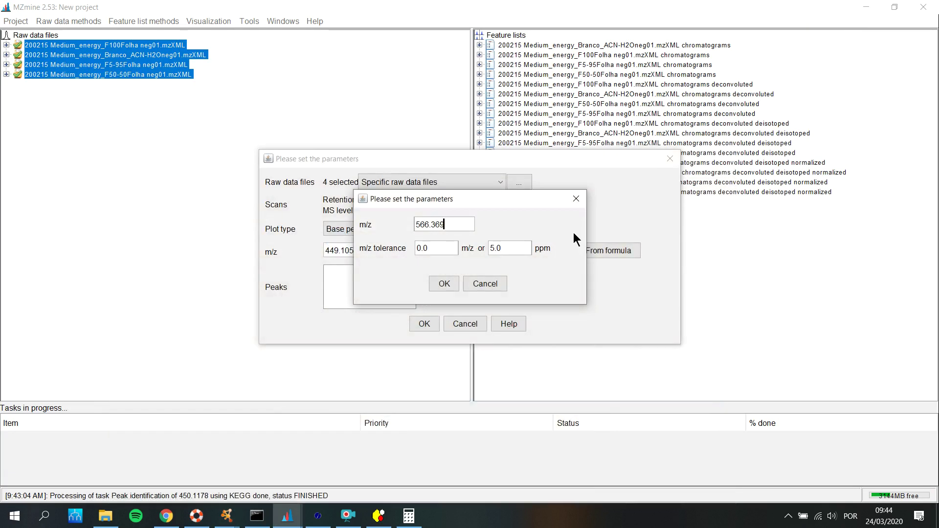
pyautogui.moveTo(446, 225); pyautogui.dragTo(374, 224)
pyautogui.write('433.116')
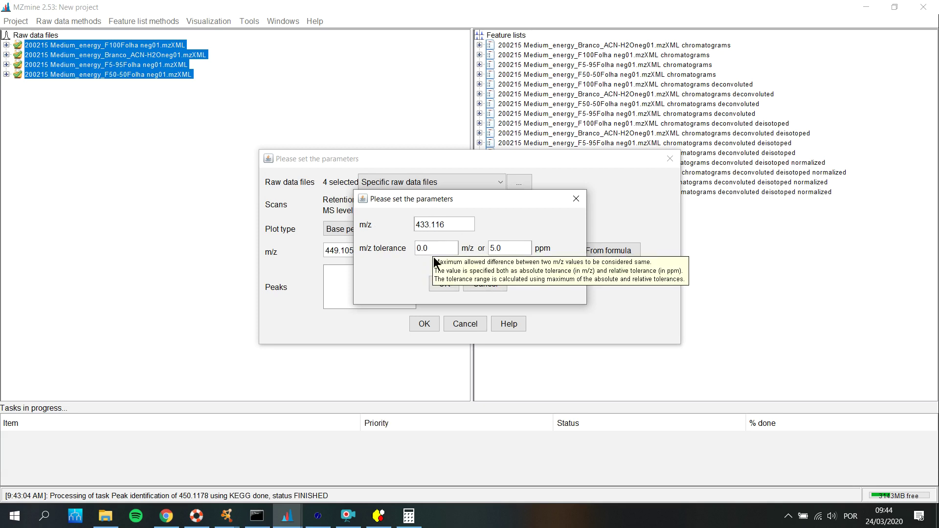
pyautogui.moveTo(492, 198); pyautogui.dragTo(635, 184)
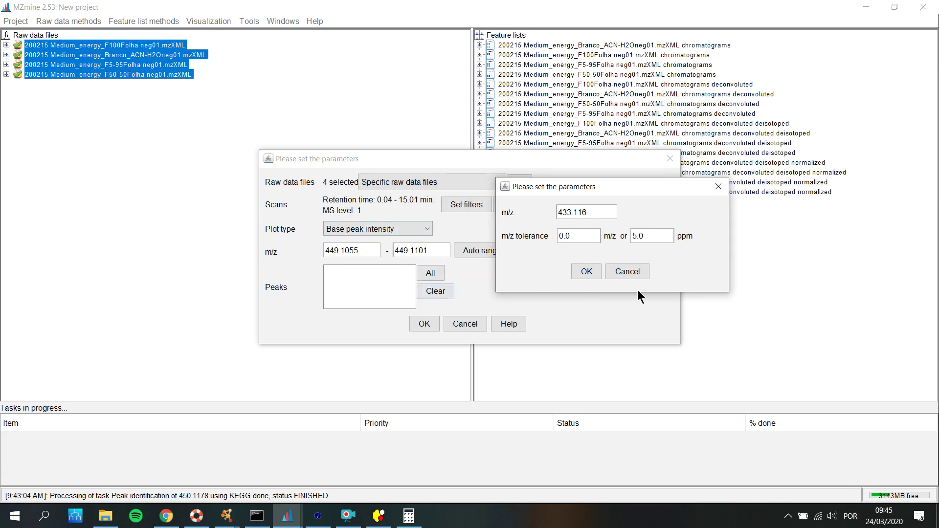
pyautogui.click(587, 270)
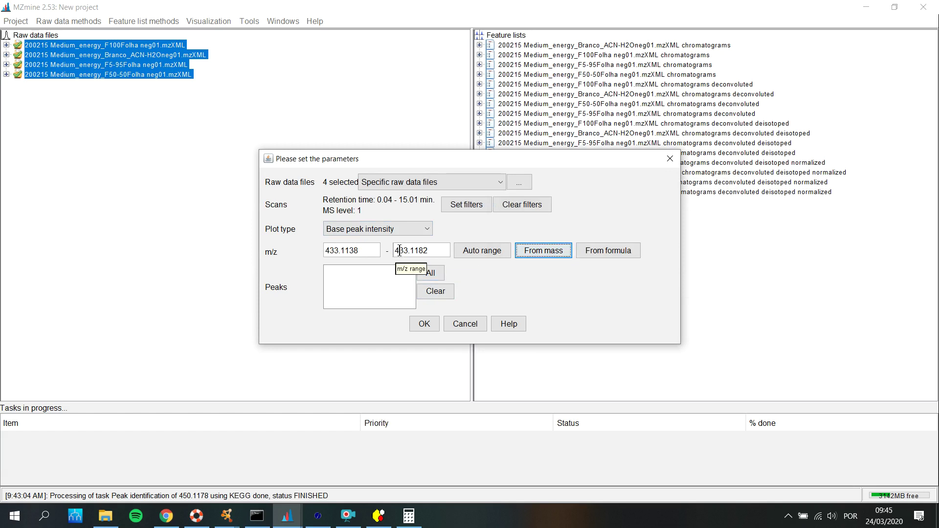
# - Plot the base peak chromatogram, enlarge retention times from about 4.8 to 6.25 min, and compare it with the Cytoscape network
pyautogui.click(423, 324)
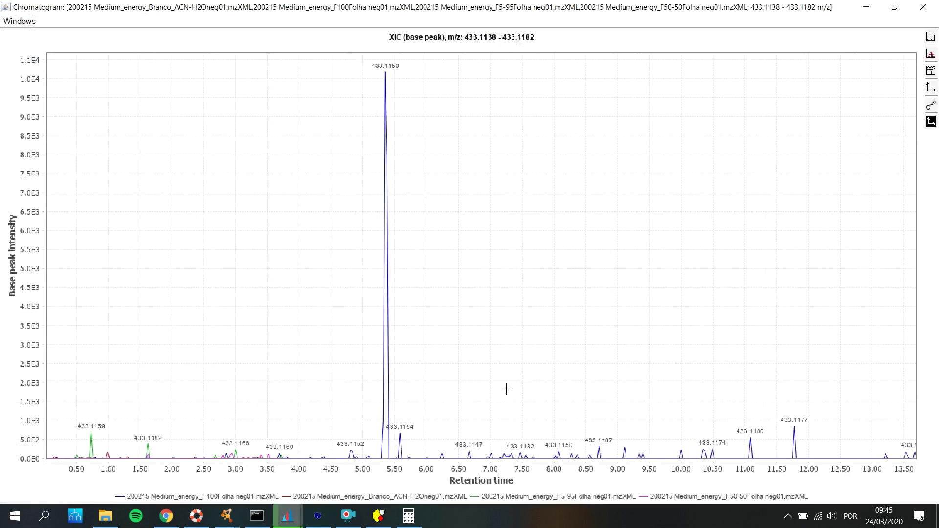
pyautogui.moveTo(322, 62); pyautogui.dragTo(408, 459)
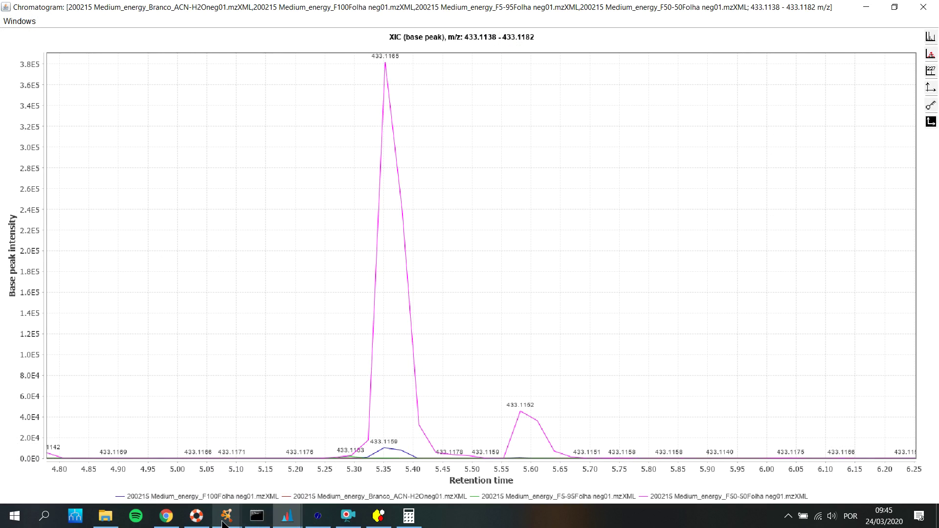
pyautogui.moveTo(228, 523)
pyautogui.click(332, 469)
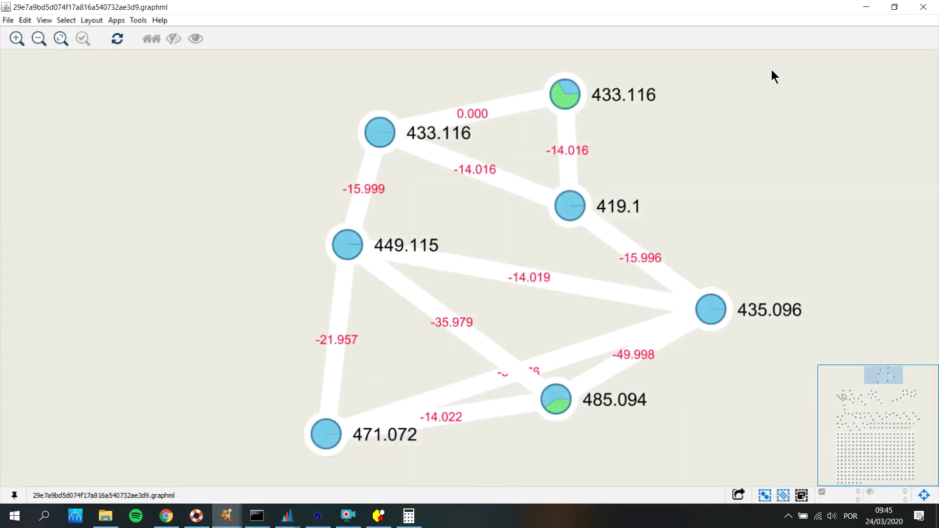
pyautogui.click(865, 7)
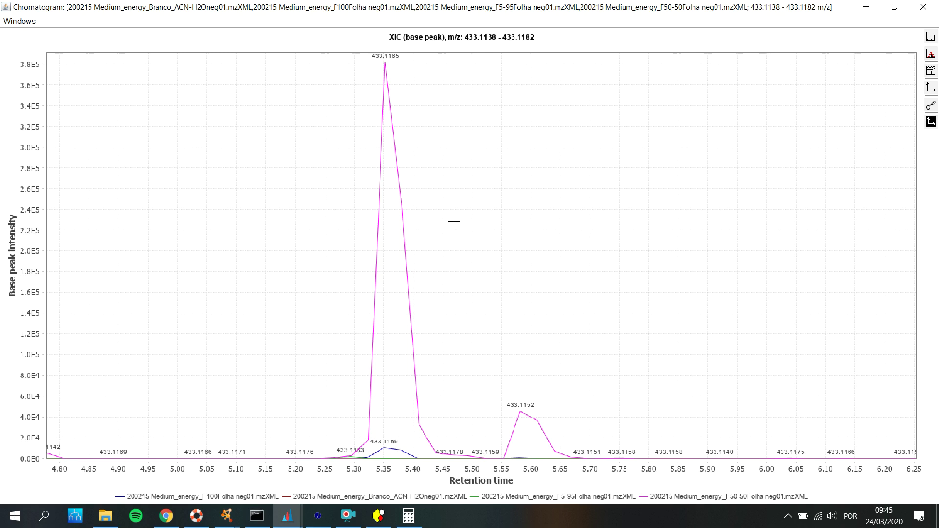
# - Reset both axes of the m/z 433.1138–433.1182 chromatogram to auto range, select the tallest peak's scan and minimize the plot
pyautogui.rightClick(10, 106)
pyautogui.rightClick(249, 121)
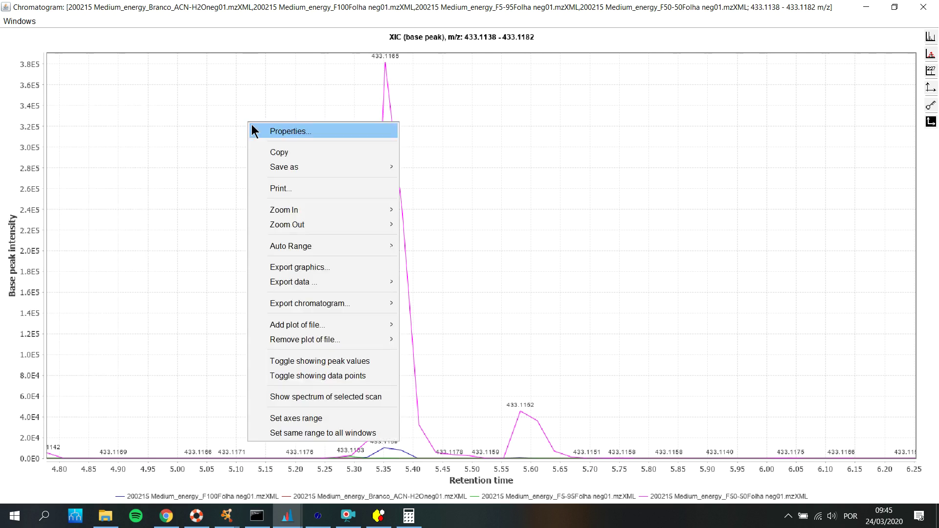
pyautogui.moveTo(368, 247)
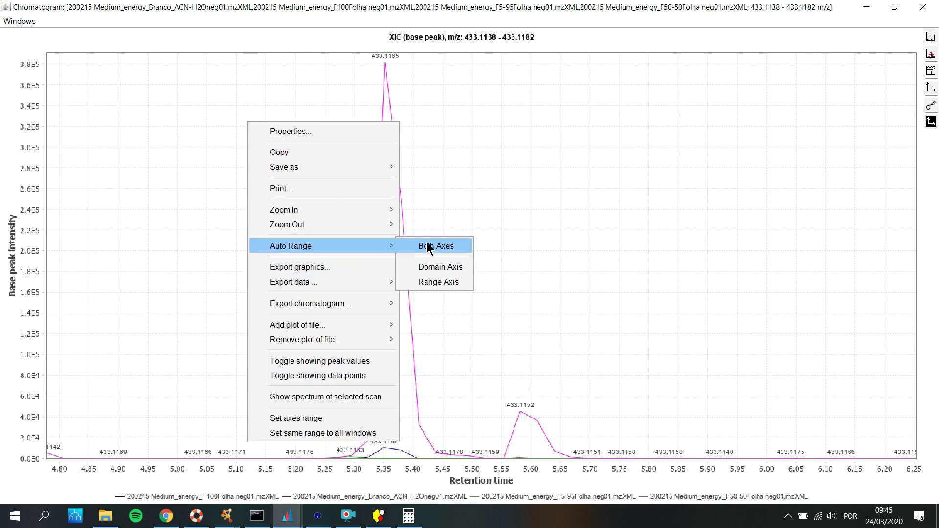
pyautogui.click(431, 245)
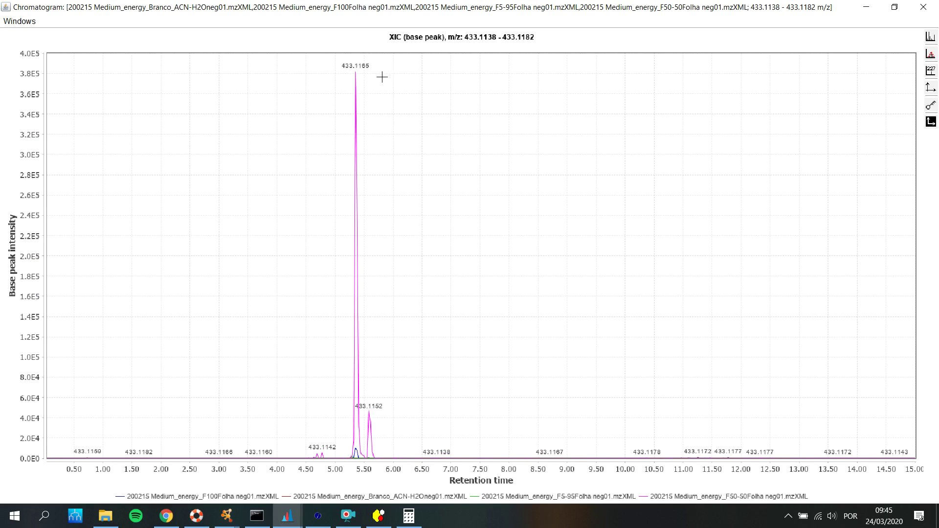
pyautogui.click(358, 67)
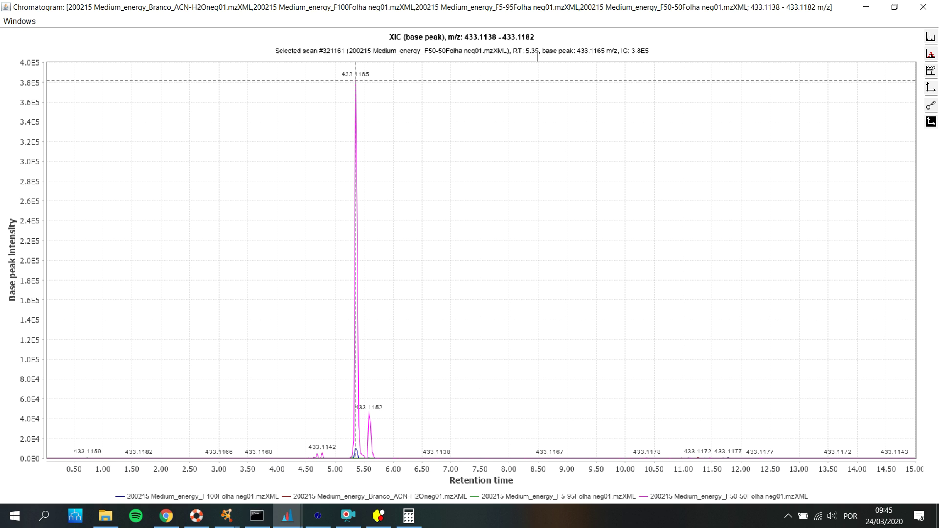
pyautogui.click(866, 8)
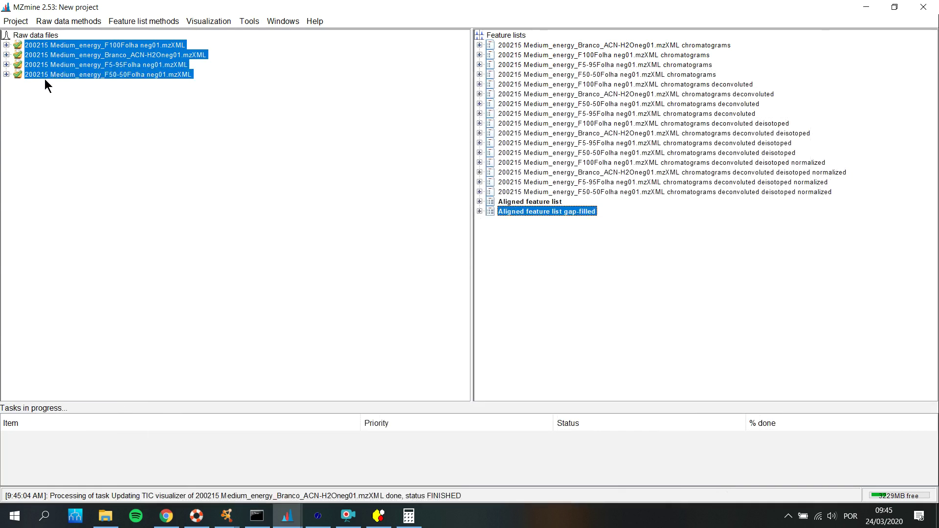
# - Expand the F50-50Folha raw data file's scans and open the spectrum of MS2 scan #321692 with precursor 433.1159
pyautogui.doubleClick(13, 74)
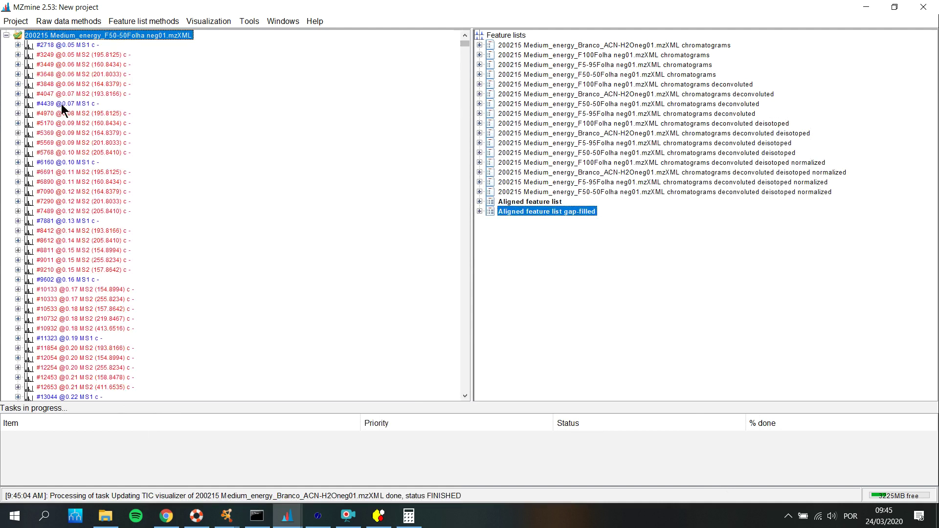
pyautogui.click(60, 102)
pyautogui.click(66, 162)
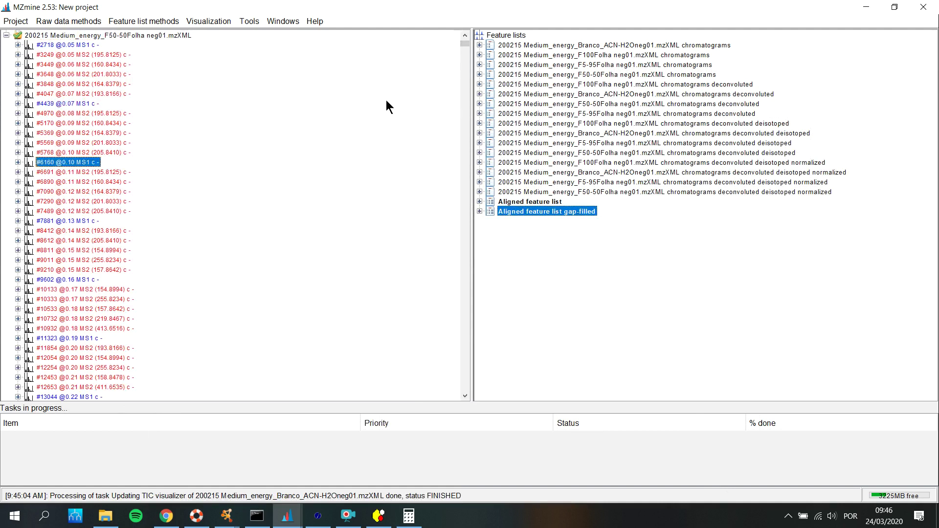
pyautogui.moveTo(462, 43); pyautogui.dragTo(466, 147)
pyautogui.moveTo(311, 523)
pyautogui.moveTo(702, 467)
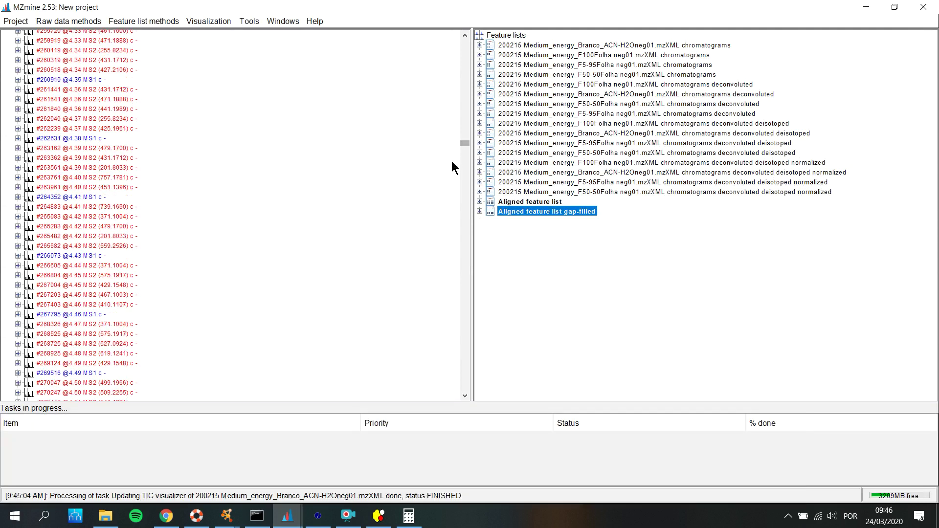
pyautogui.scroll(-15, 425, 180)
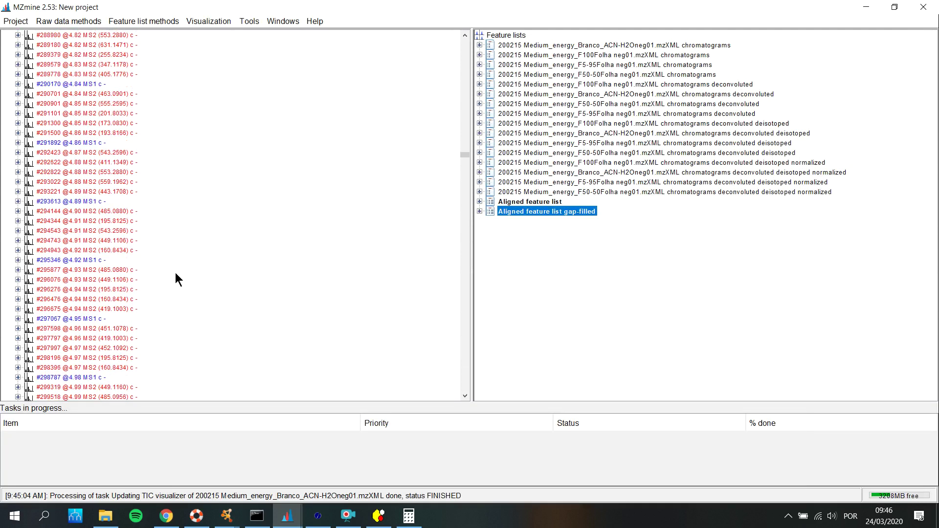
pyautogui.scroll(-15, 175, 273)
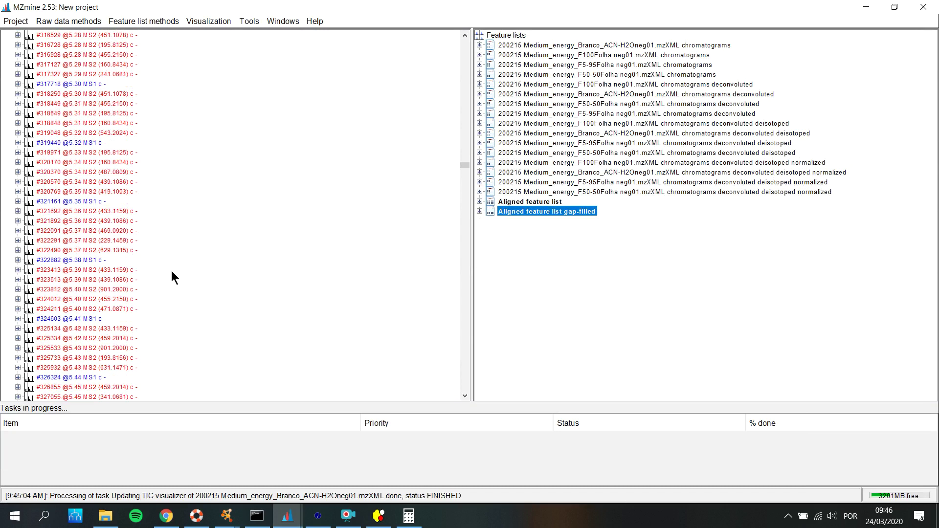
pyautogui.click(99, 212)
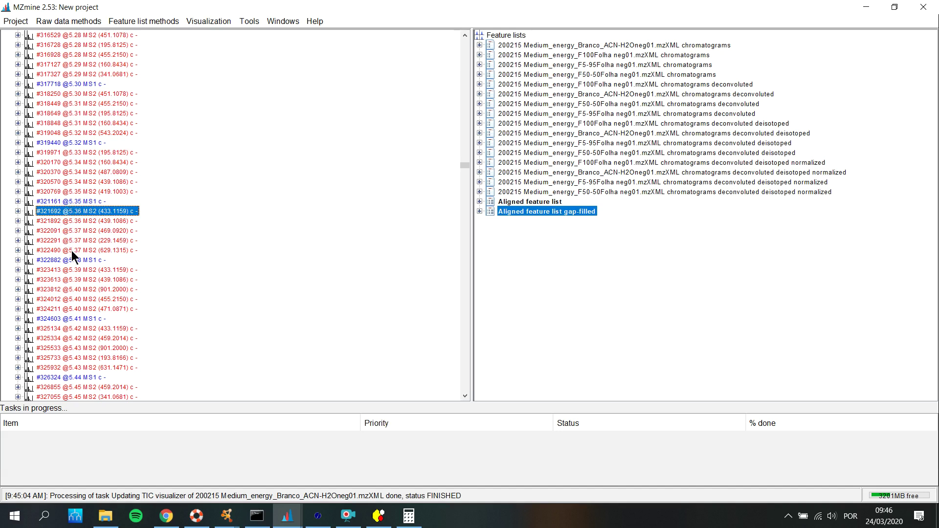
pyautogui.doubleClick(75, 211)
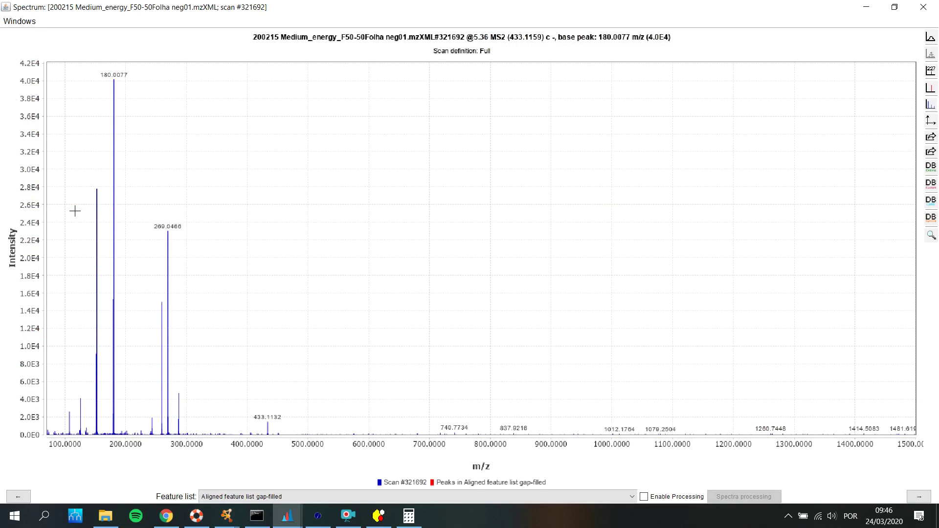
# - Enlarge the 433.1159 MS2 spectrum to about m/z 70 to 455 and examine its fragment peaks
pyautogui.moveTo(225, 446); pyautogui.dragTo(279, 447)
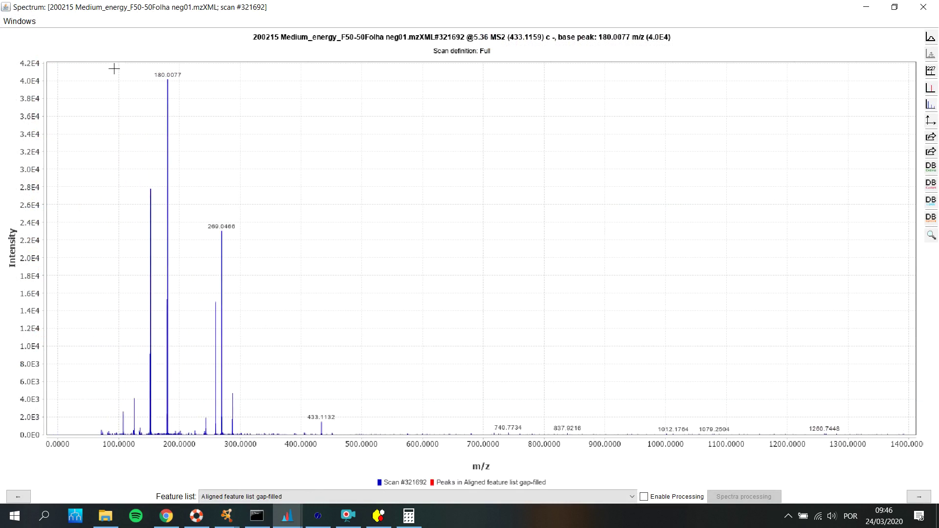
pyautogui.moveTo(101, 67); pyautogui.dragTo(336, 439)
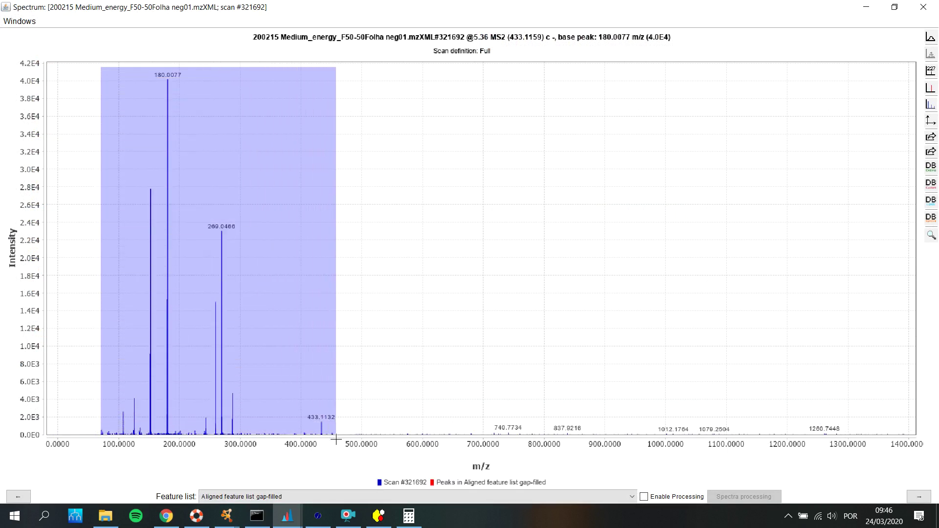
pyautogui.moveTo(336, 439); pyautogui.dragTo(336, 439)
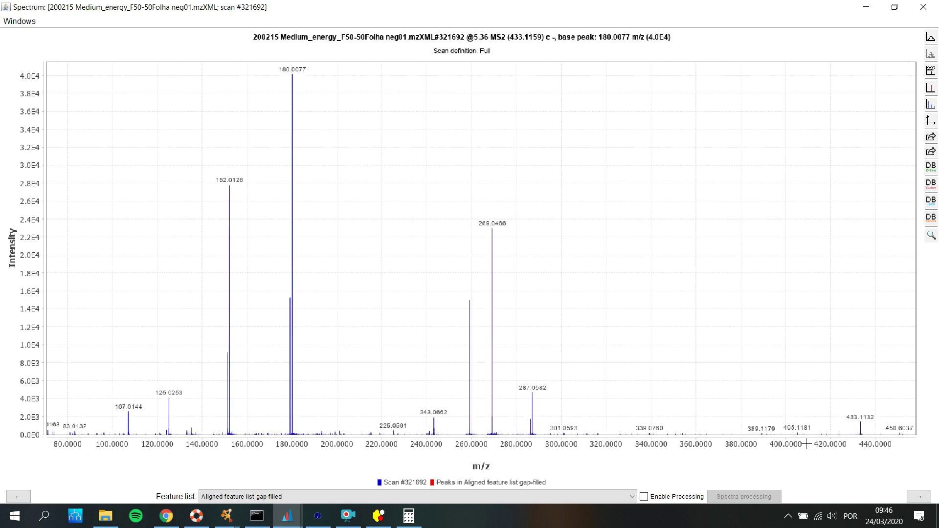
pyautogui.moveTo(788, 451); pyautogui.dragTo(802, 446)
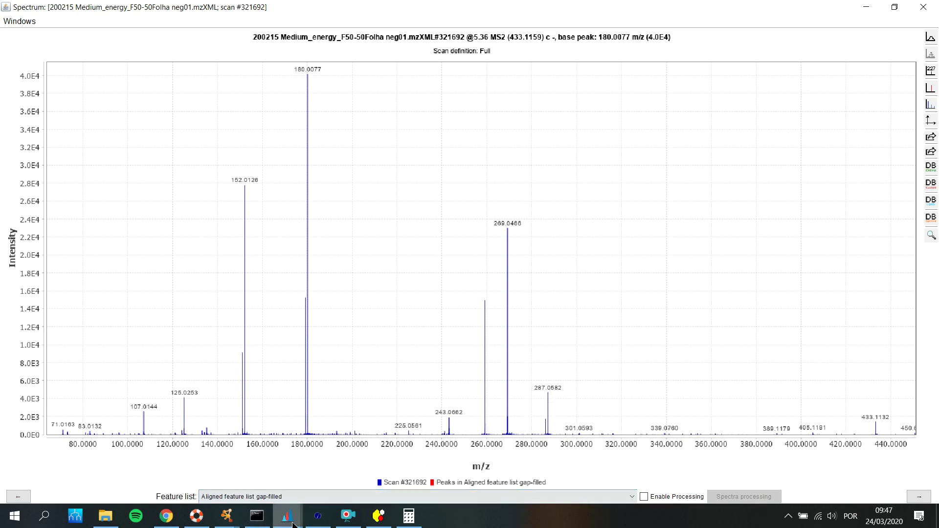
# - Close the two older chromatogram windows and compare the 433.1159 spectrum with the 449.1106 MS2 spectrum of scan #294743
pyautogui.moveTo(293, 525)
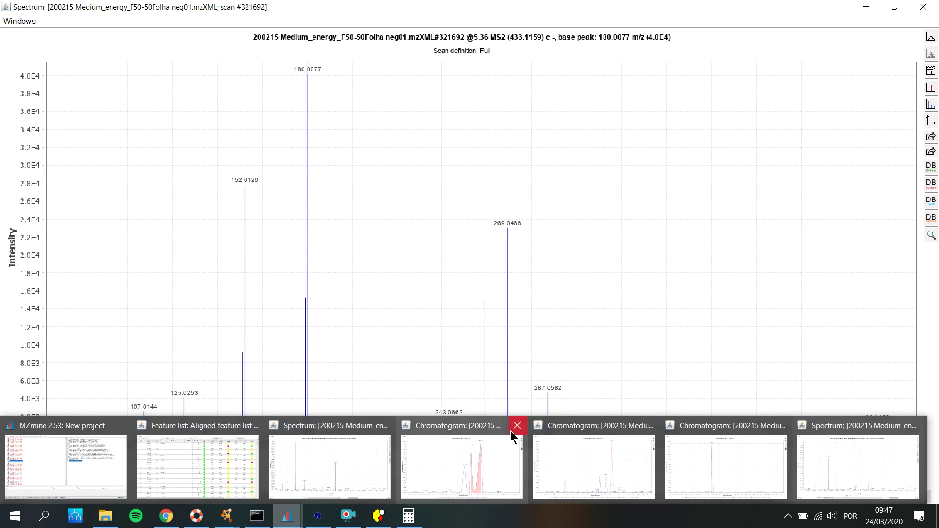
pyautogui.click(511, 430)
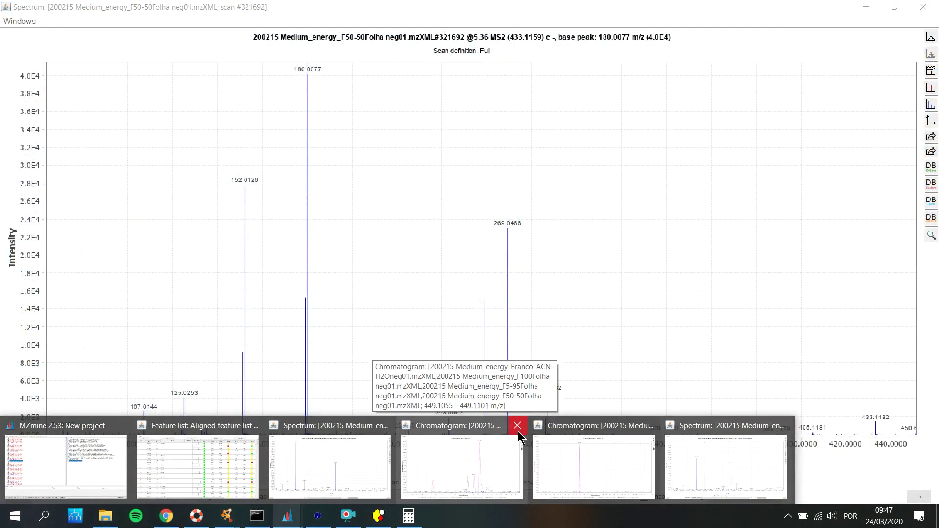
pyautogui.click(518, 432)
pyautogui.click(327, 458)
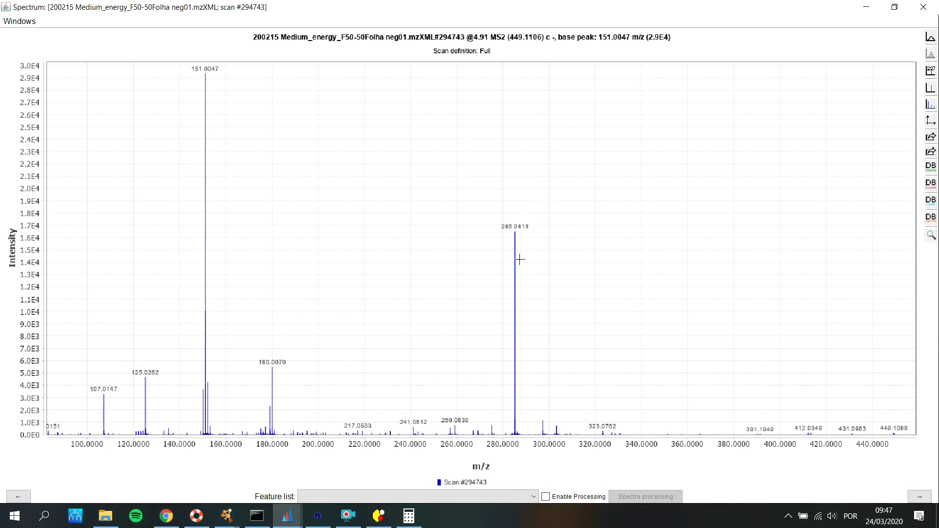
pyautogui.click(867, 7)
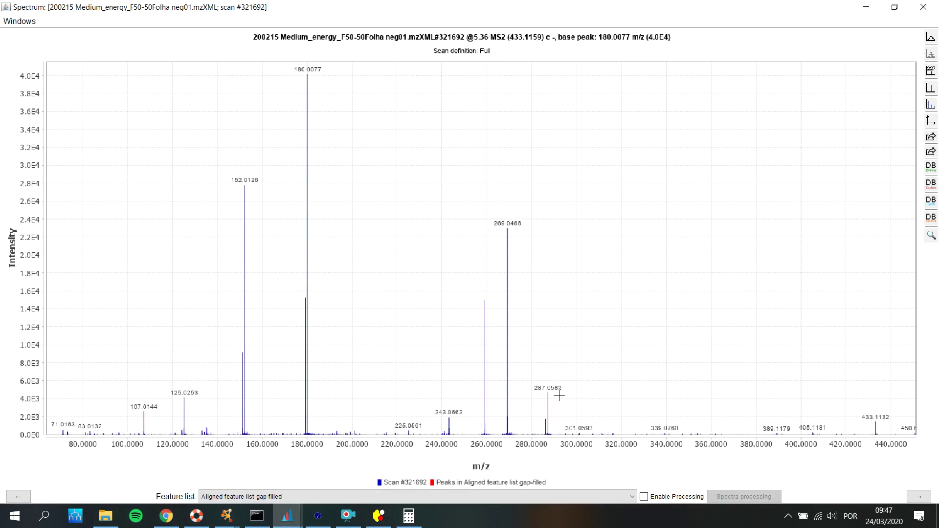
# - Switch to ChemWindow and move the deprotonated flavonoid glycoside to the empty area below the fragment structures
pyautogui.click(381, 522)
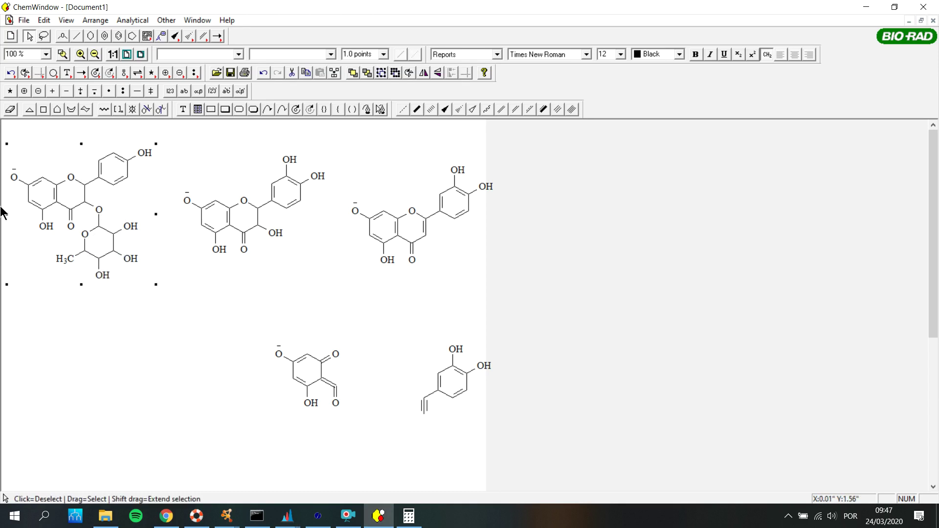
pyautogui.moveTo(83, 203); pyautogui.dragTo(84, 373)
pyautogui.scroll(-4, 83, 321)
pyautogui.moveTo(84, 203); pyautogui.dragTo(90, 391)
pyautogui.scroll(-1, 116, 342)
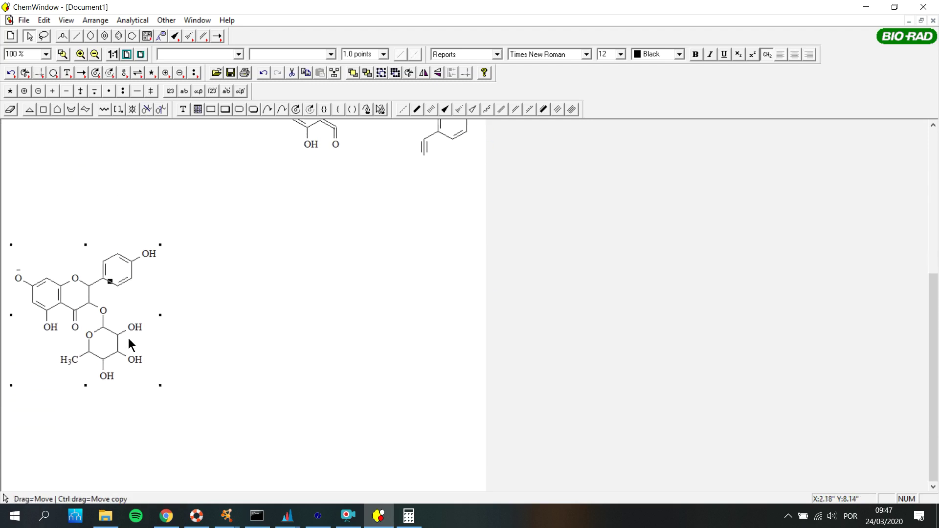
# - Paste another copy of the glycoside and place it back beside the fragment structures at the page's upper edge
pyautogui.hotkey('ctrl', 'v')
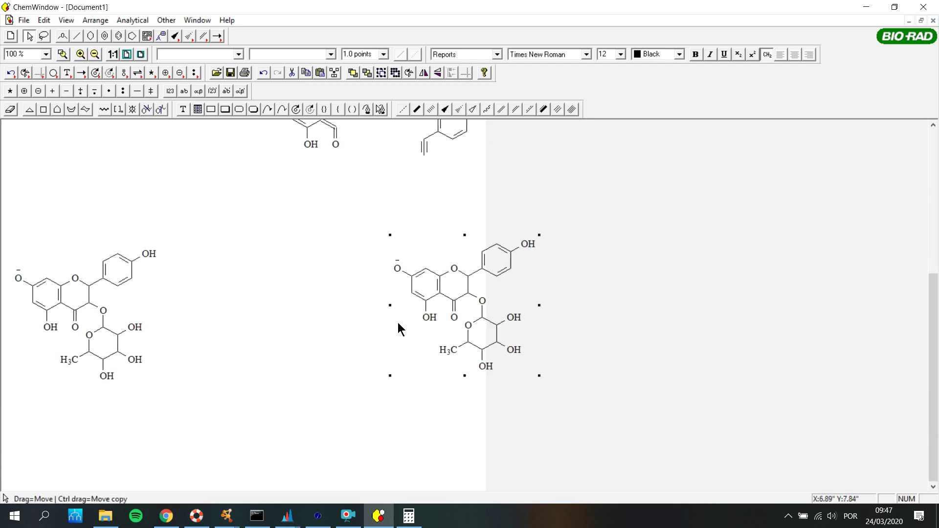
pyautogui.moveTo(455, 307); pyautogui.dragTo(78, 186)
pyautogui.scroll(1, 212, 277)
pyautogui.moveTo(80, 256); pyautogui.dragTo(78, 188)
pyautogui.scroll(2, 83, 215)
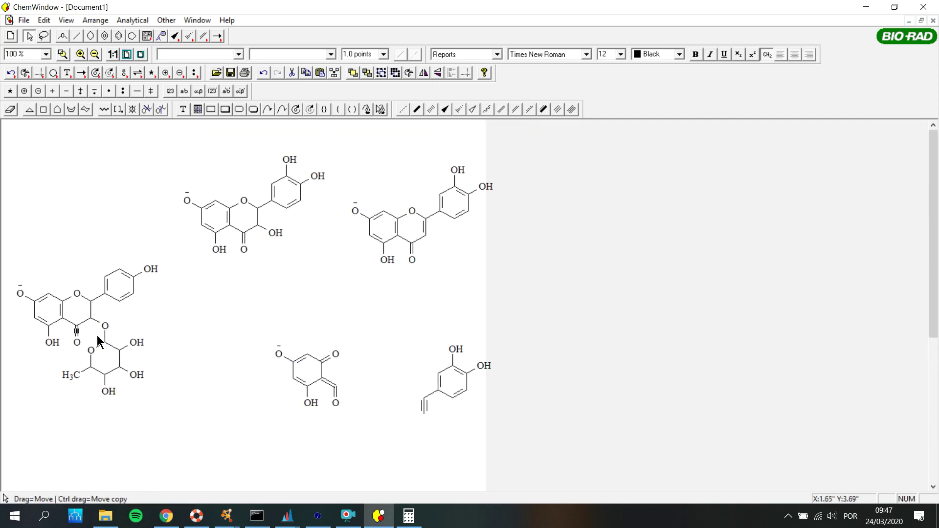
pyautogui.moveTo(98, 281); pyautogui.dragTo(82, 185)
pyautogui.moveTo(139, 177); pyautogui.dragTo(112, 245)
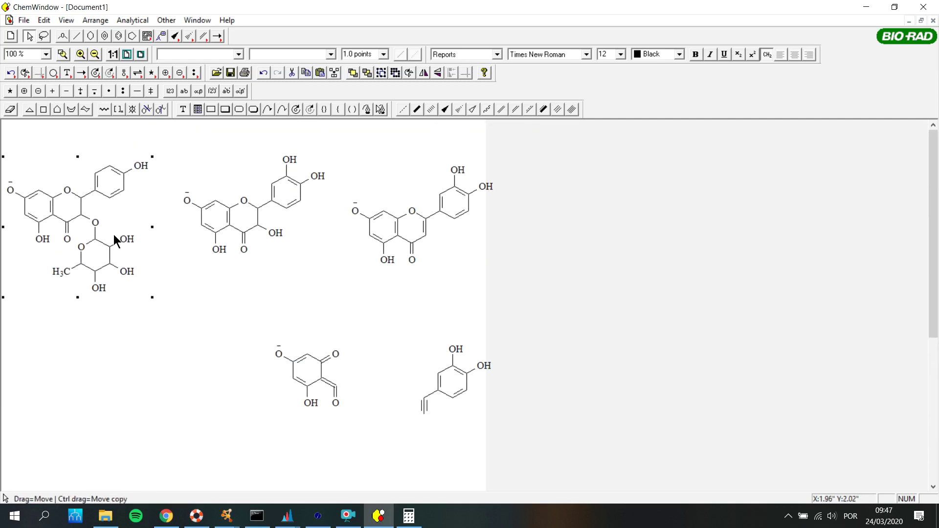
# - Duplicate the lower glycoside structure and place the copy beside it
pyautogui.scroll(-4, 119, 272)
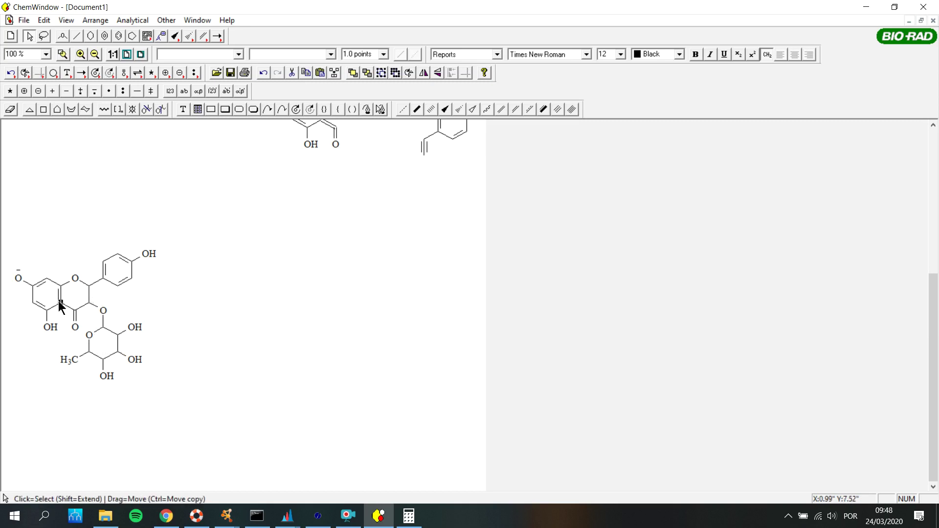
pyautogui.moveTo(176, 415); pyautogui.dragTo(2, 214)
pyautogui.hotkey('ctrl', 'c')
pyautogui.hotkey('ctrl', 'v')
pyautogui.moveTo(486, 300); pyautogui.dragTo(285, 294)
# - Erase the sugar and its linking oxygen from the copy, and make the heterocyclic ring's C2–C3 bond double
pyautogui.click(10, 109)
pyautogui.click(297, 363)
pyautogui.moveTo(297, 362)
pyautogui.mouseDown()
pyautogui.moveTo(289, 328)
pyautogui.moveTo(312, 339)
pyautogui.moveTo(295, 313)
pyautogui.mouseUp()
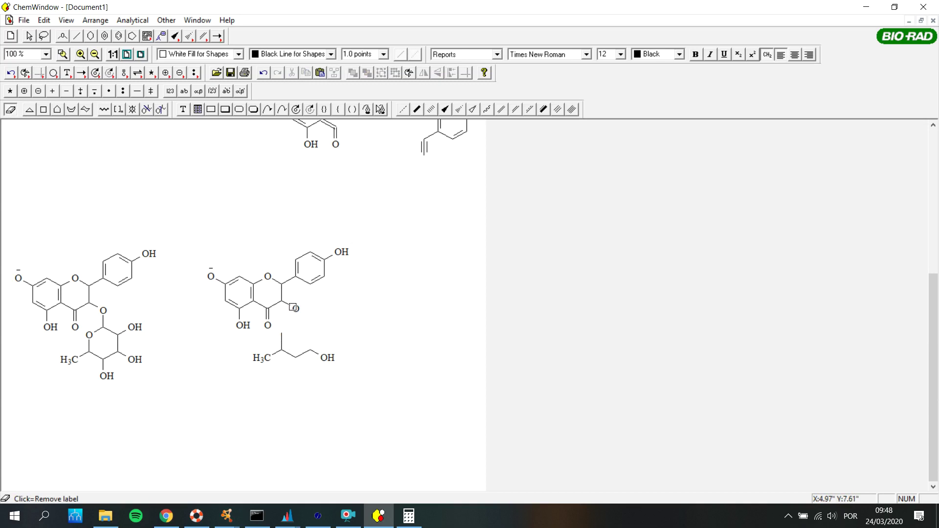
pyautogui.click(294, 308)
pyautogui.click(325, 358)
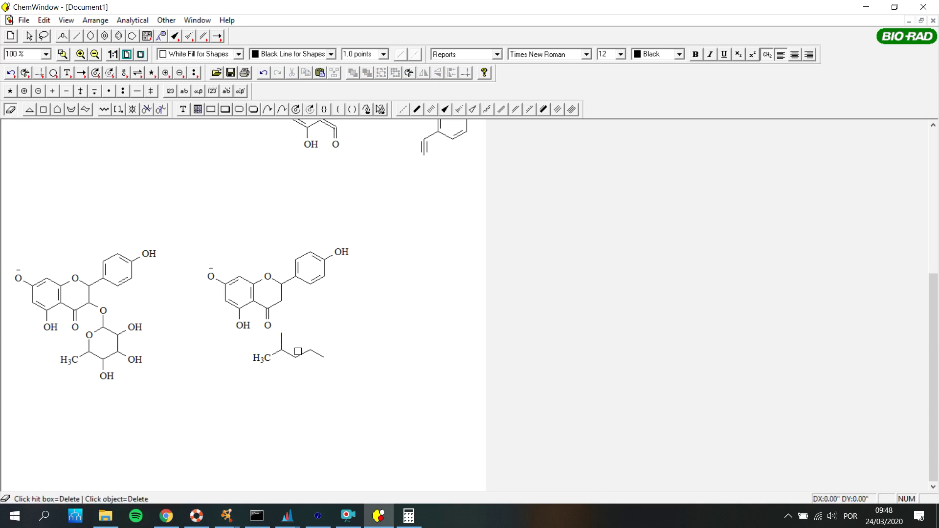
pyautogui.click(297, 355)
pyautogui.click(283, 342)
pyautogui.click(277, 351)
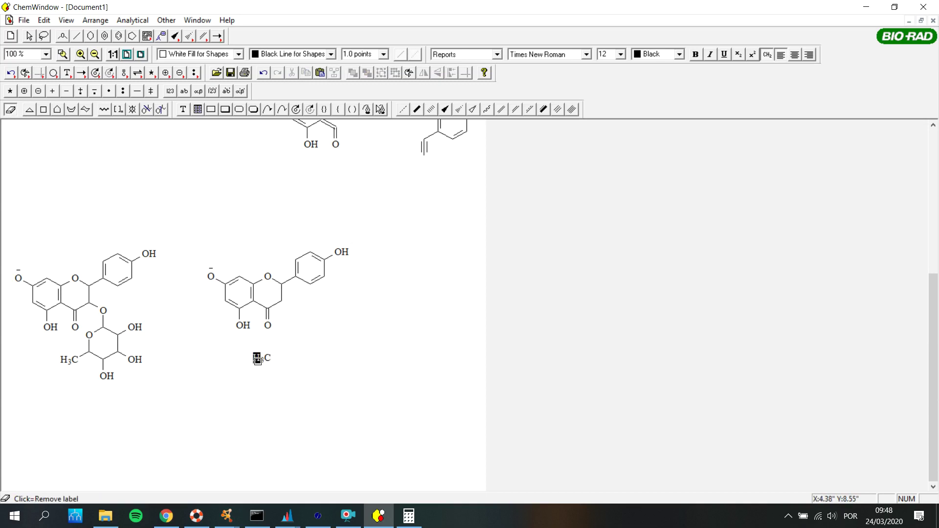
pyautogui.click(273, 361)
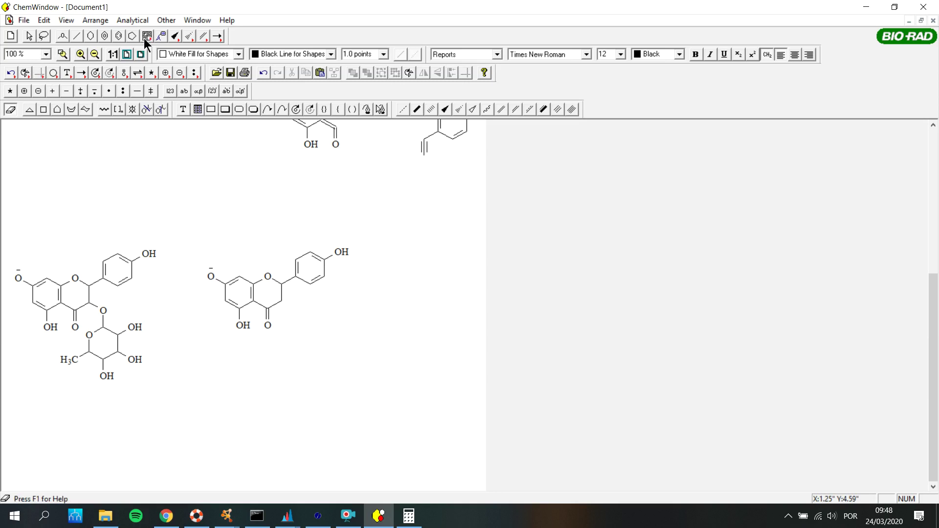
pyautogui.click(203, 37)
pyautogui.click(282, 293)
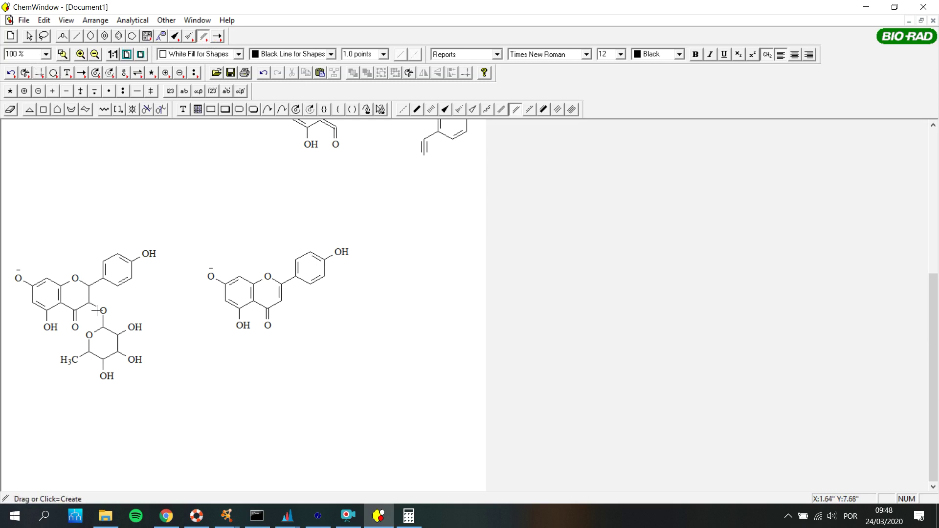
# - Calculate the edited fragment's mass and compare it with the 433.1159 MS2 spectrum in MZmine
pyautogui.click(28, 35)
pyautogui.moveTo(408, 361); pyautogui.dragTo(195, 233)
pyautogui.click(131, 21)
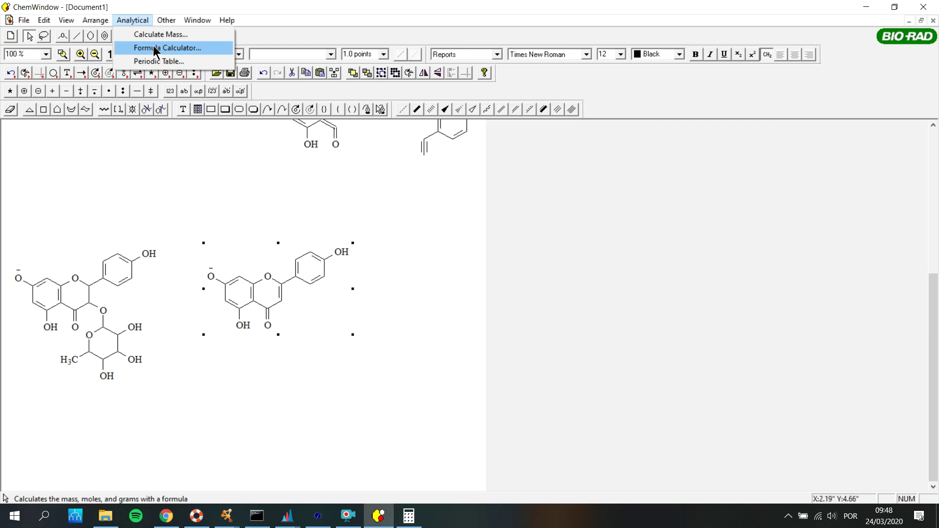
pyautogui.click(182, 35)
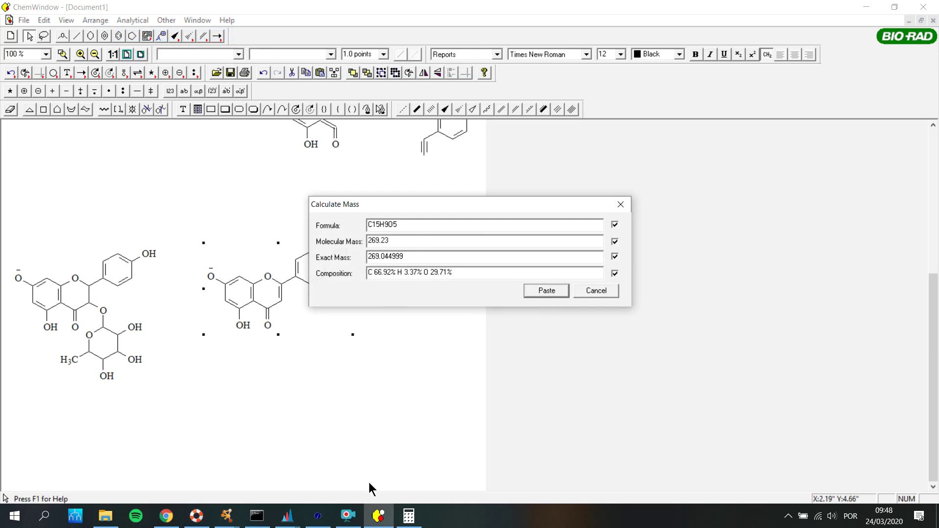
pyautogui.click(287, 516)
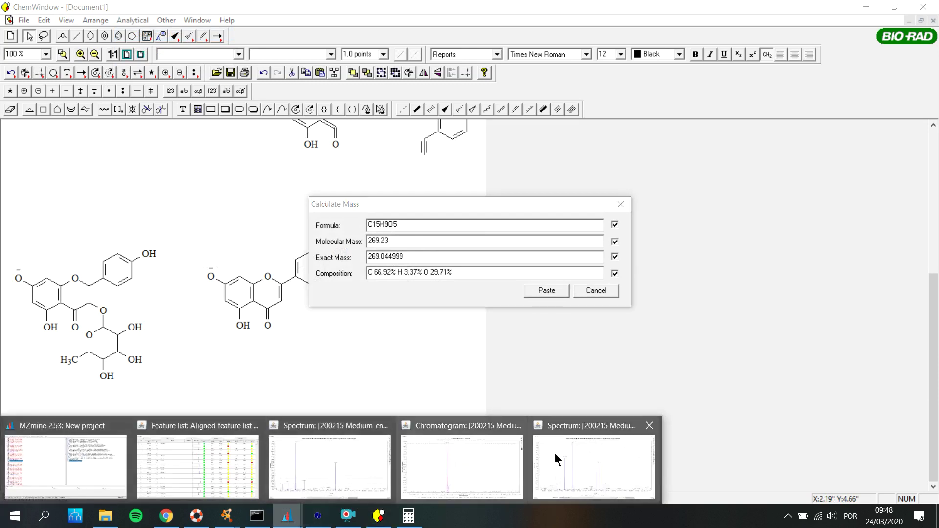
pyautogui.click(586, 451)
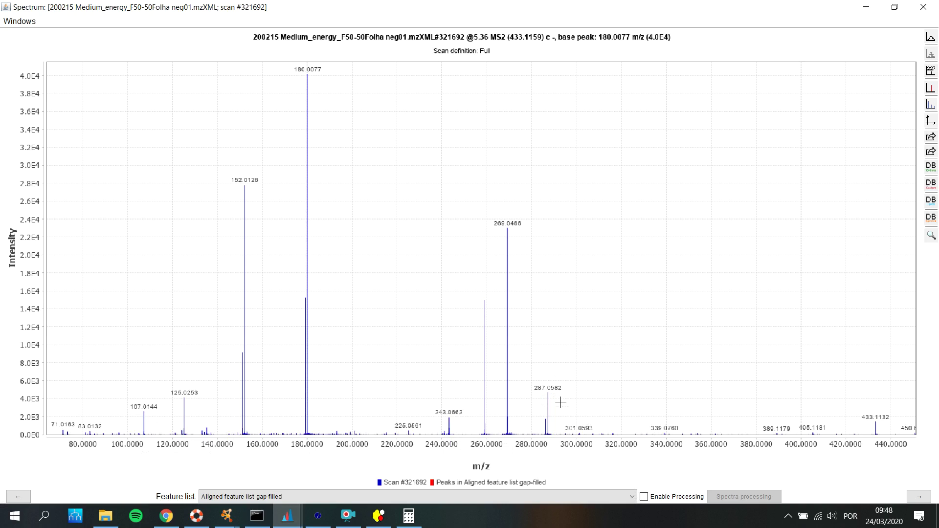
# - Calculate the difference between the 287 and 269 fragments in the calculator, and return to the structures in ChemWindow
pyautogui.click(409, 516)
pyautogui.press('Escape')
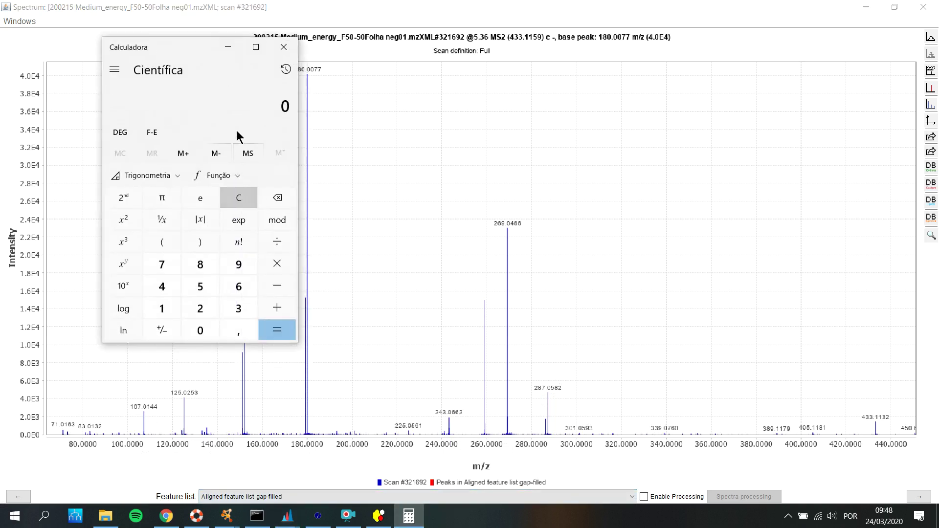
pyautogui.write('287')
pyautogui.press('-')
pyautogui.write('269')
pyautogui.press('Return')
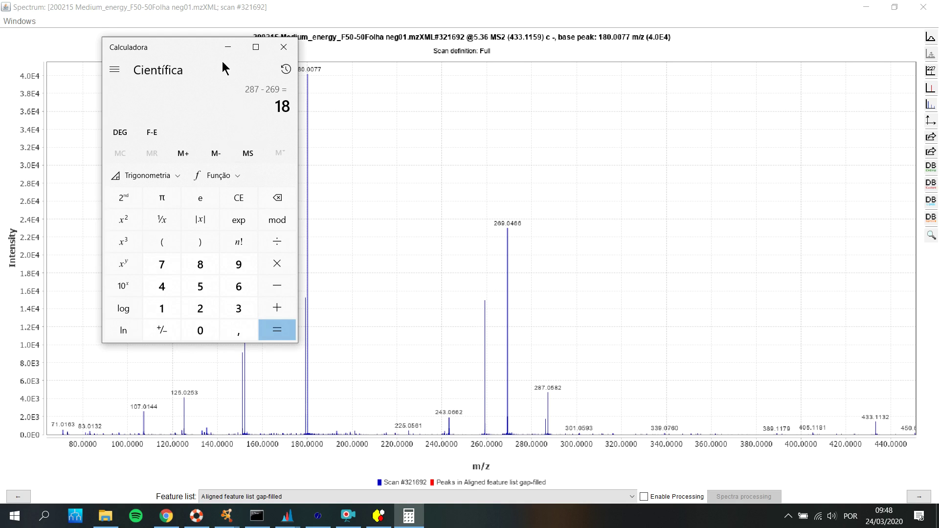
pyautogui.click(228, 47)
pyautogui.click(865, 7)
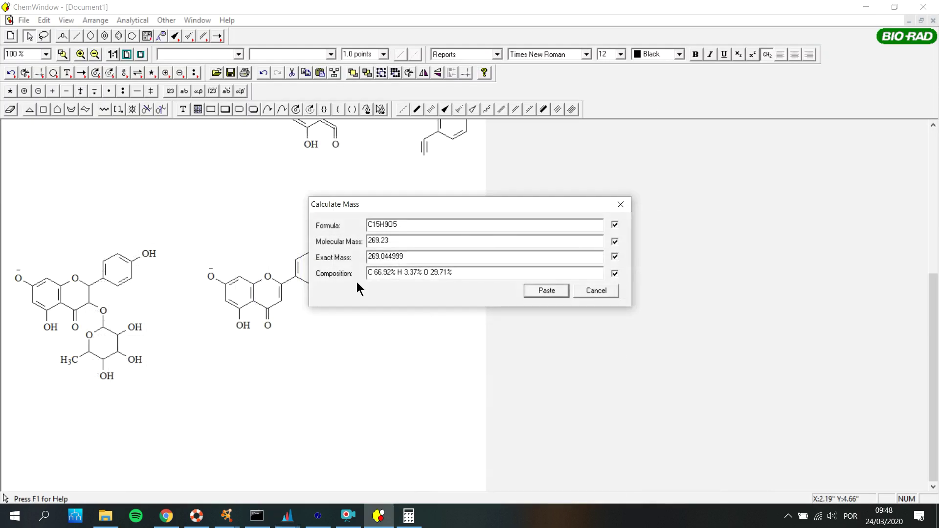
# - Move the unsaturated fragment farther from the glycoside, duplicate it, and place the copy between the two structures
pyautogui.click(620, 205)
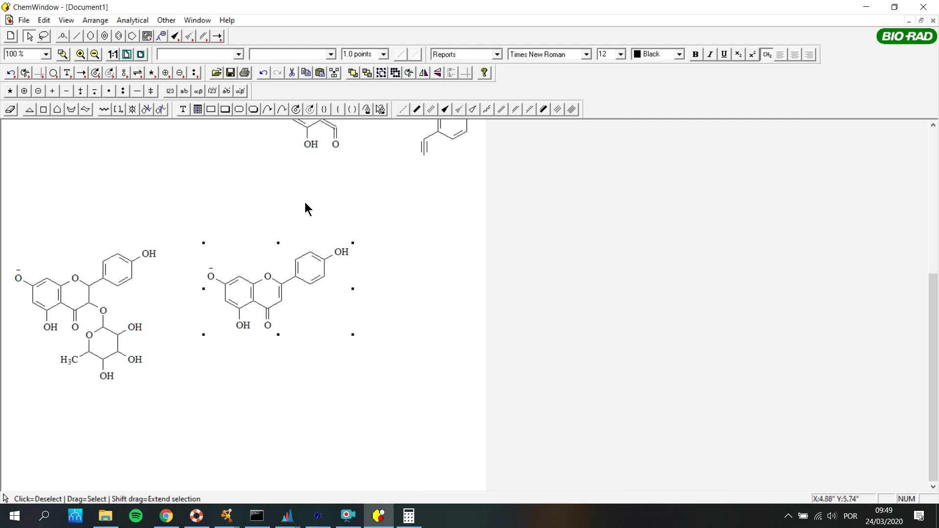
pyautogui.moveTo(300, 308); pyautogui.dragTo(447, 330)
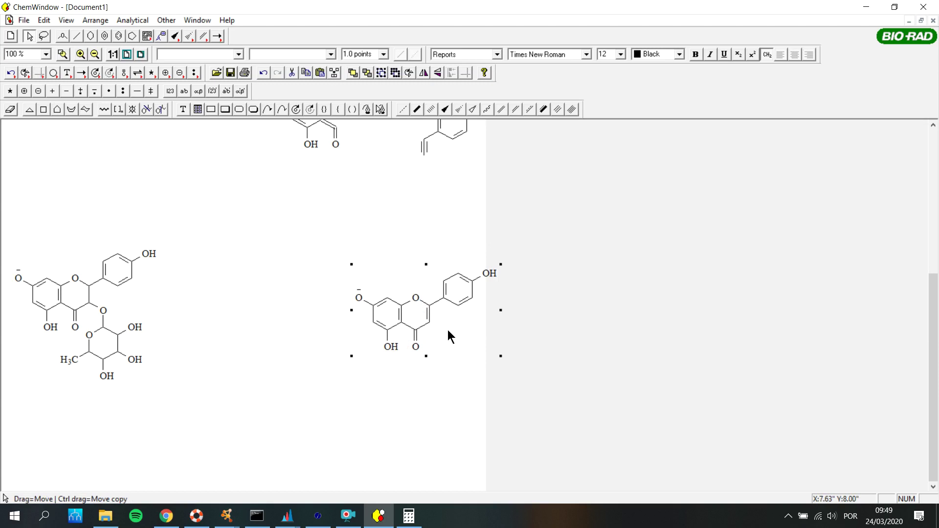
pyautogui.hotkey('ctrl', 'd')
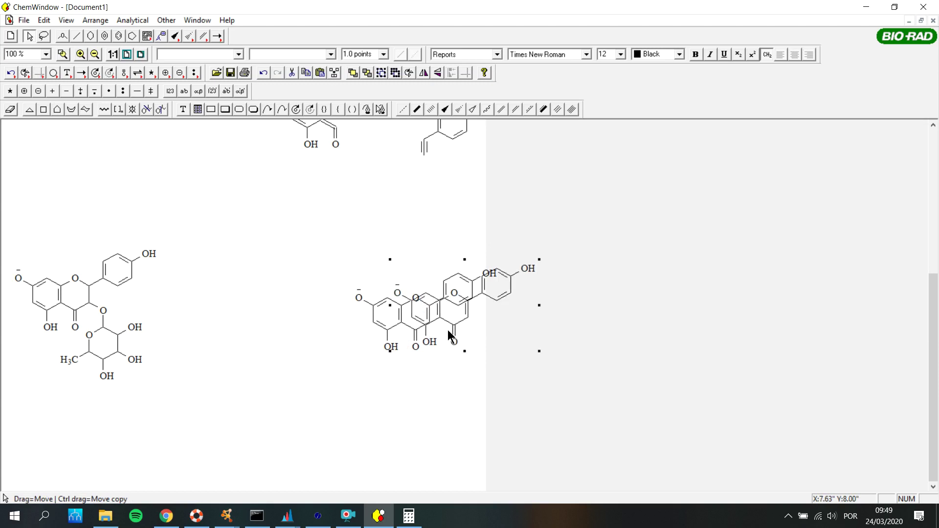
pyautogui.moveTo(507, 310); pyautogui.dragTo(272, 321)
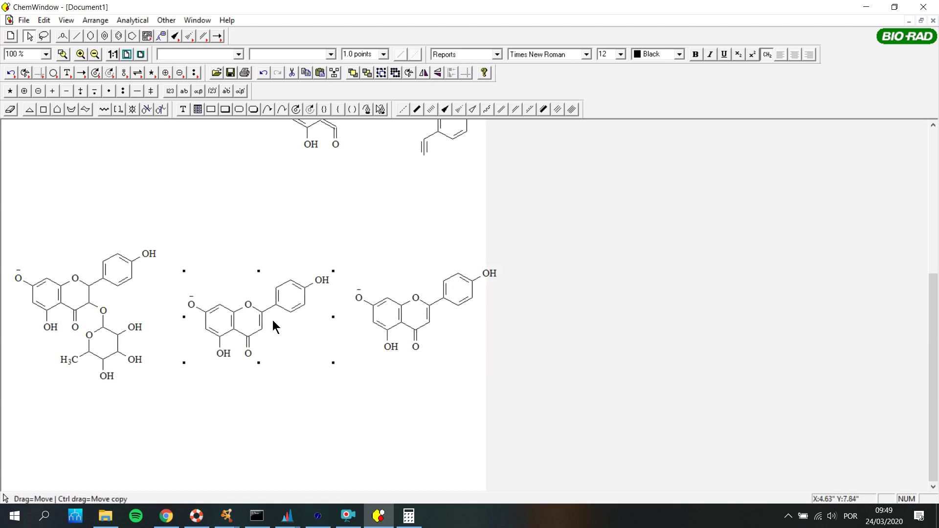
# - On the middle fragment, make the heterocyclic ring's C2–C3 bond single and attach an OH group at C3
pyautogui.click(77, 38)
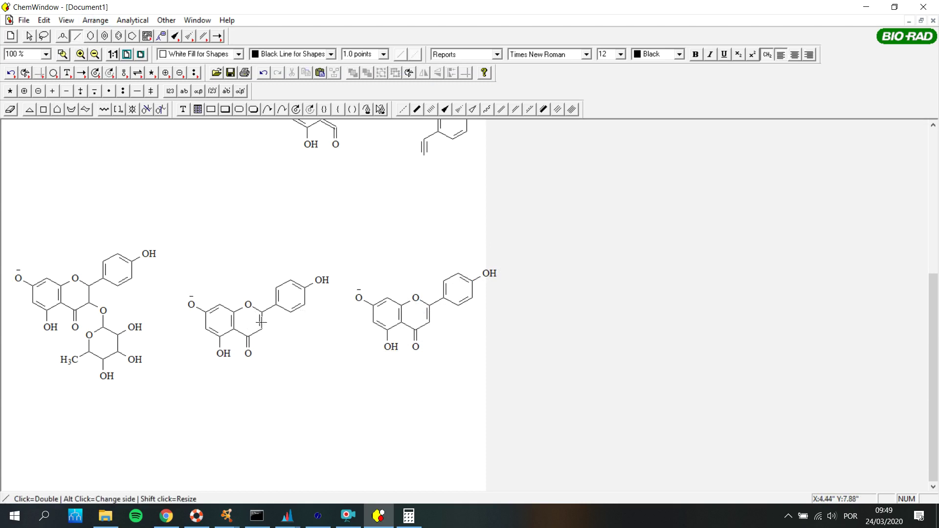
pyautogui.click(262, 322)
pyautogui.click(262, 321)
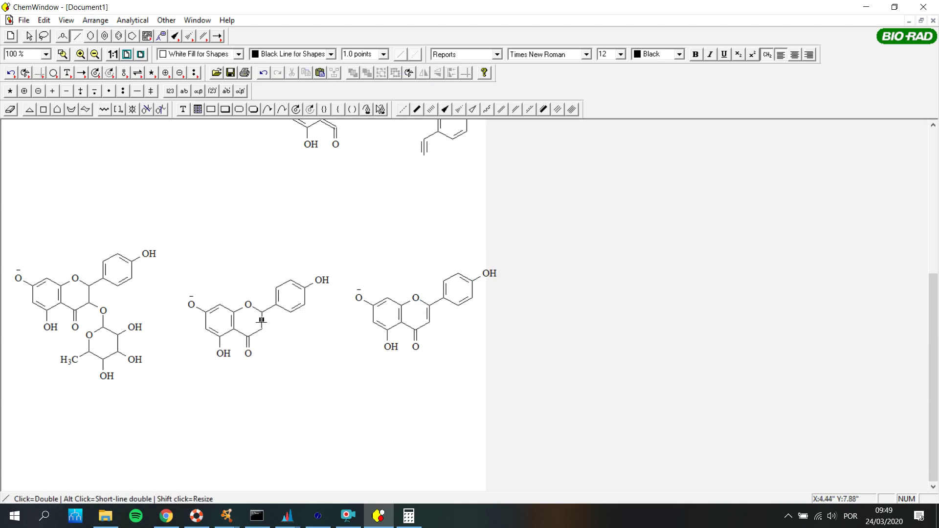
pyautogui.click(263, 331)
pyautogui.hotkey('ctrl', 'z')
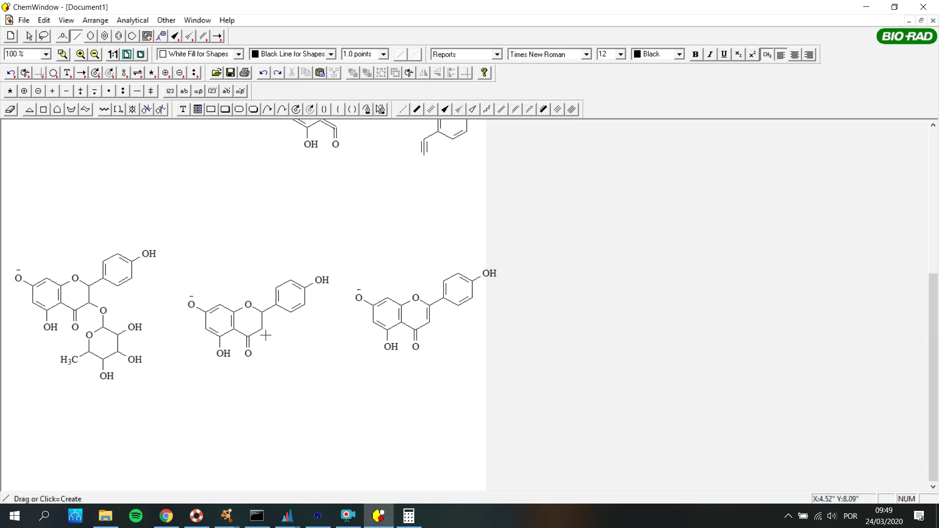
pyautogui.click(264, 331)
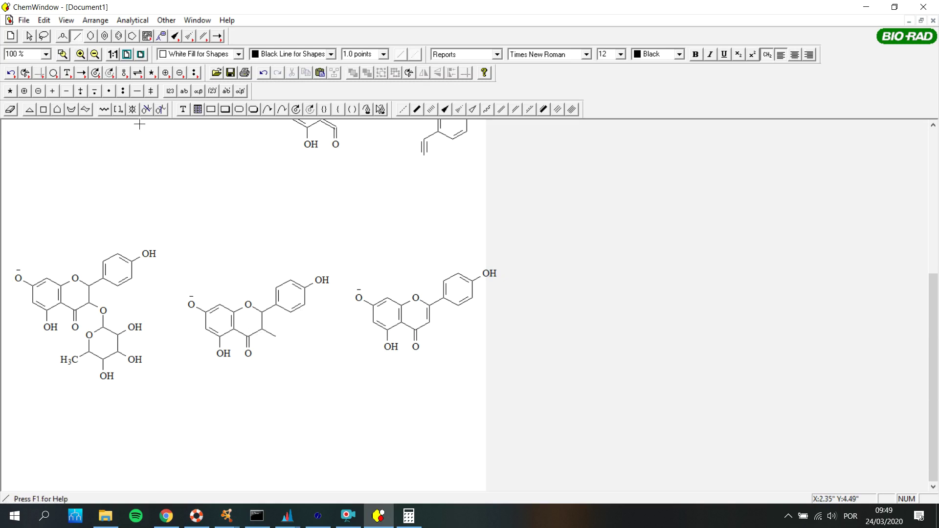
pyautogui.click(182, 109)
pyautogui.click(275, 335)
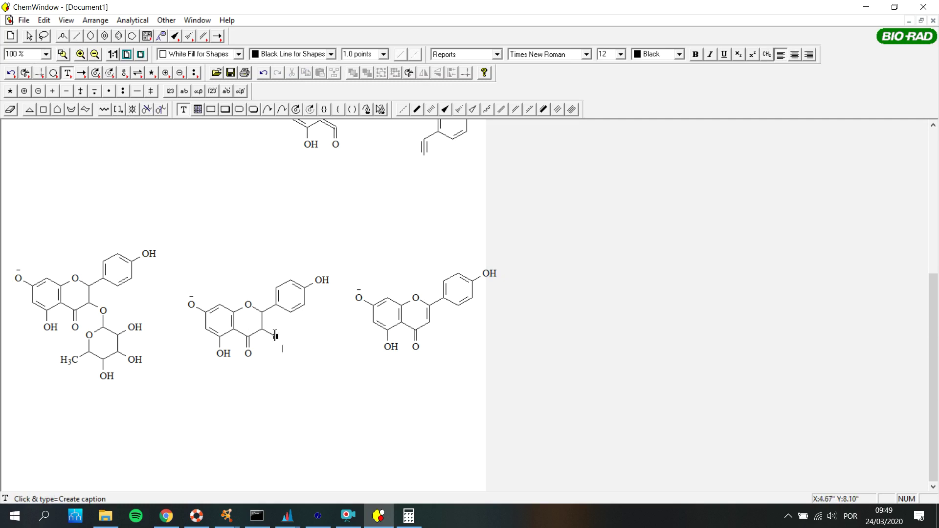
pyautogui.press('capslock')
pyautogui.write('OH')
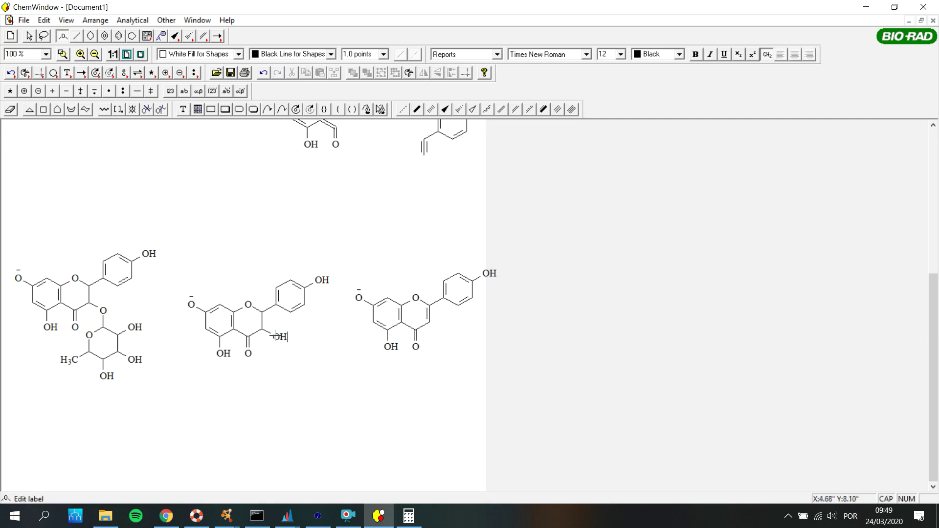
# - Calculate the mass of the middle hydroxylated fragment and compare it with the 433.1159 MS2 spectrum in MZmine
pyautogui.click(29, 36)
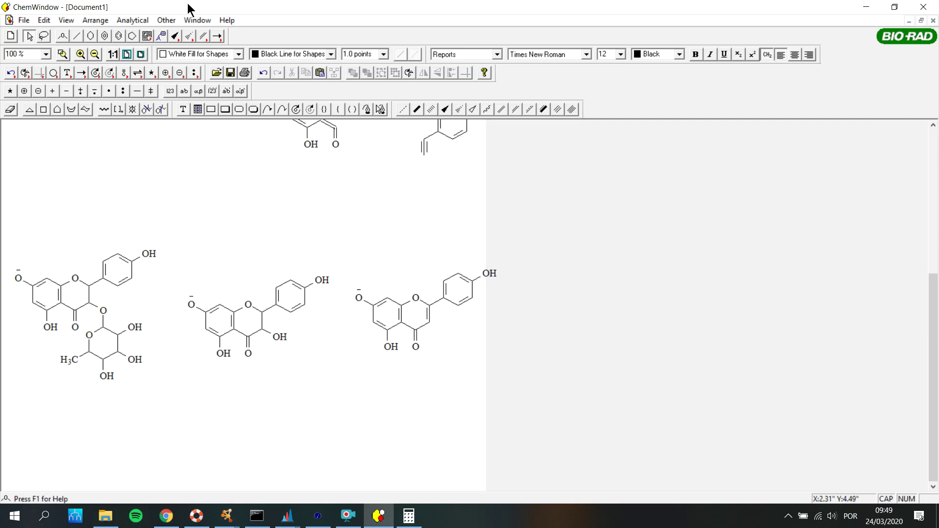
pyautogui.click(283, 283)
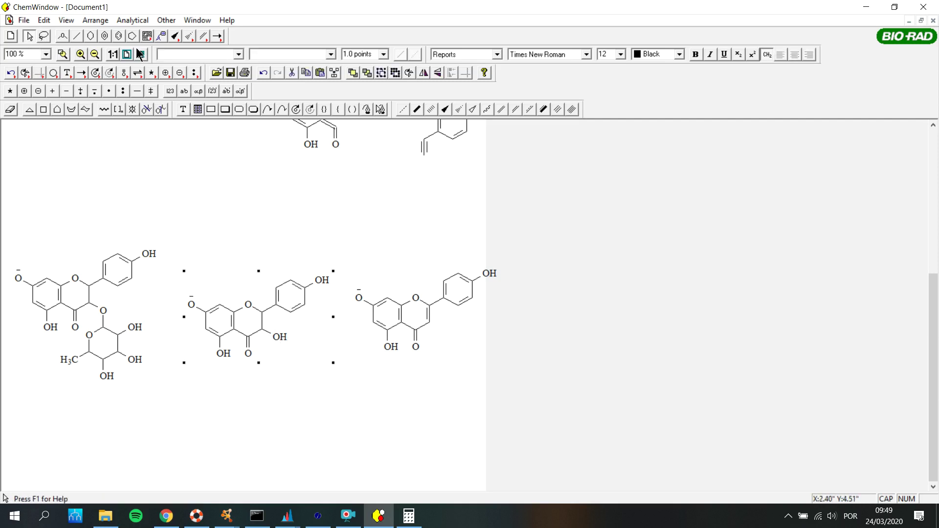
pyautogui.click(121, 21)
pyautogui.click(146, 34)
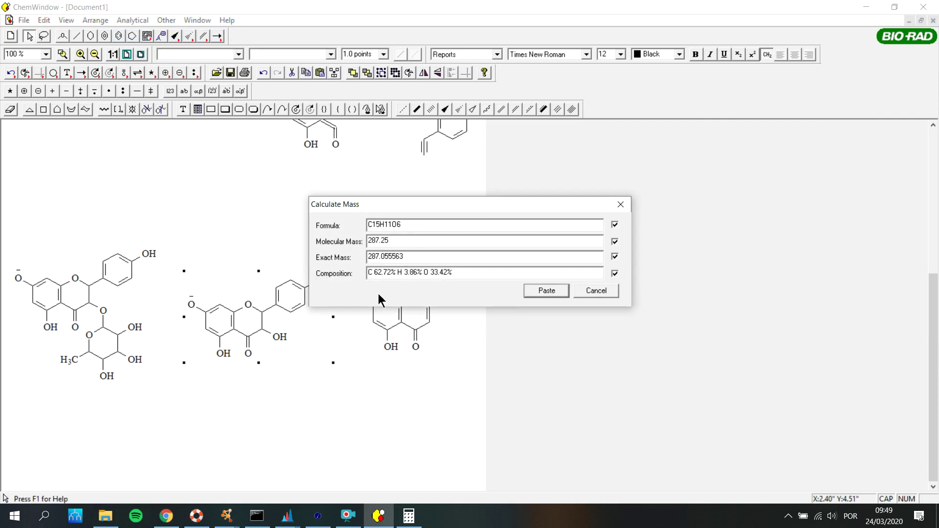
pyautogui.click(321, 520)
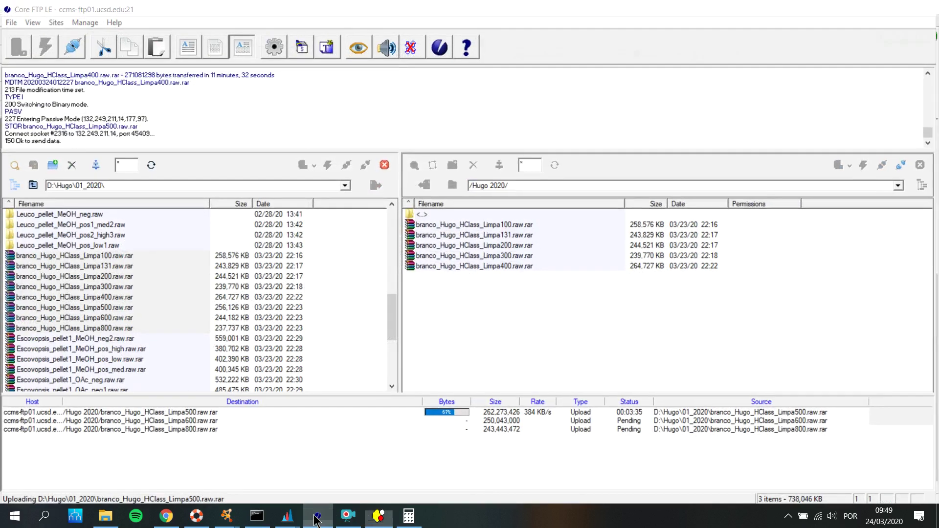
pyautogui.click(320, 520)
pyautogui.moveTo(287, 516)
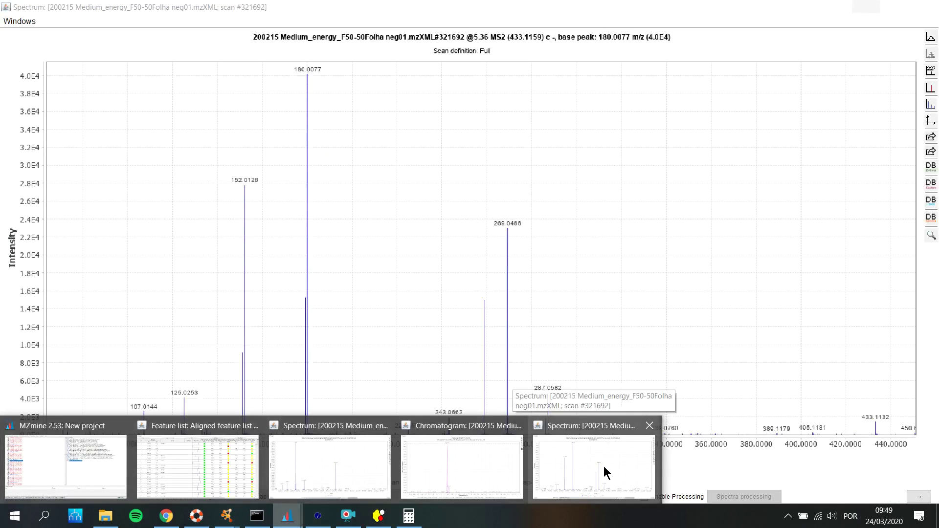
pyautogui.click(603, 472)
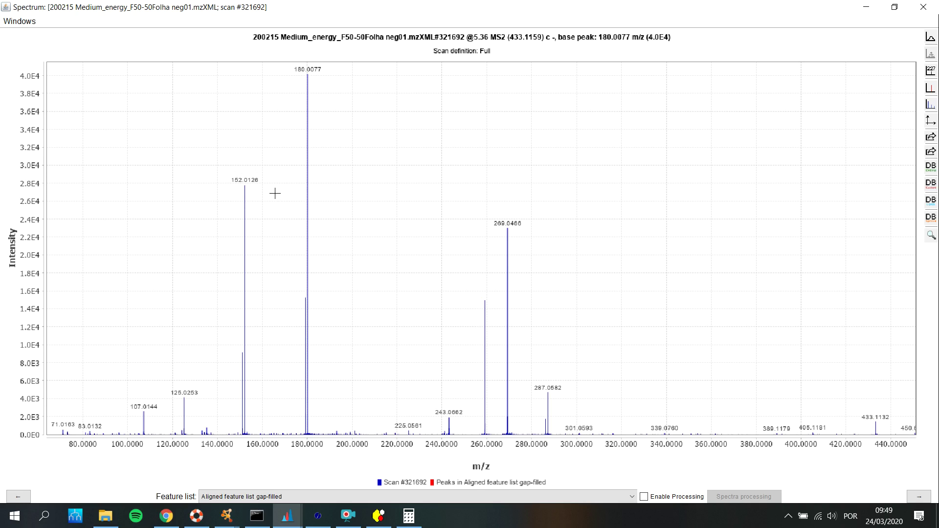
# - Return to ChemWindow and shift the unsaturated fragment slightly farther from the hydroxylated one
pyautogui.click(866, 7)
pyautogui.click(621, 202)
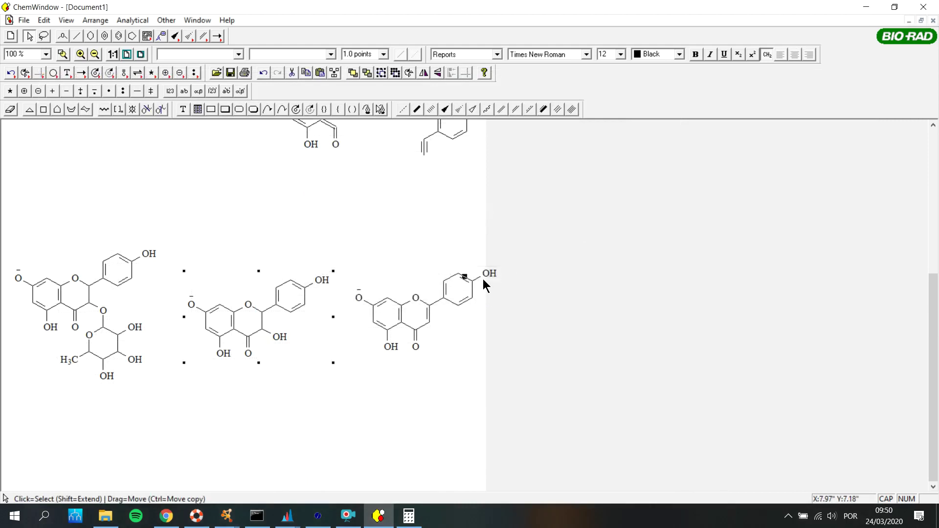
pyautogui.click(419, 318)
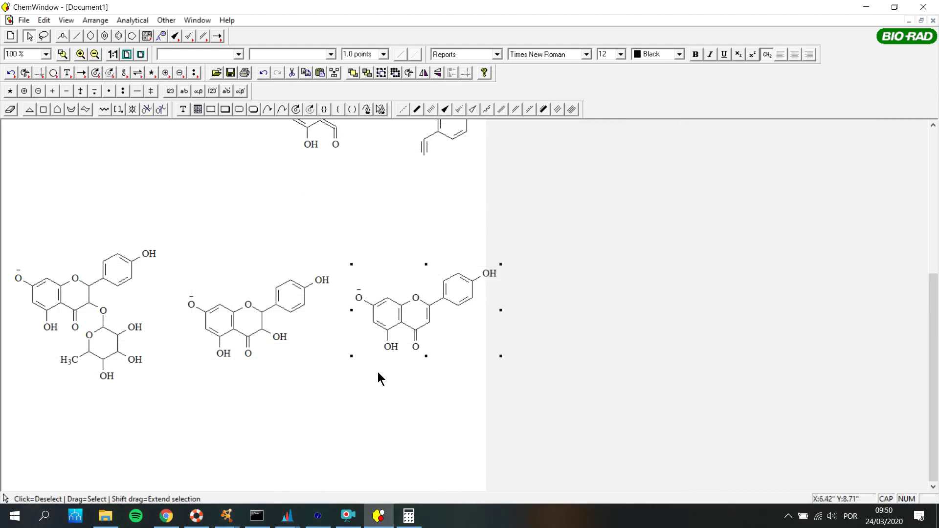
pyautogui.moveTo(430, 321); pyautogui.dragTo(449, 322)
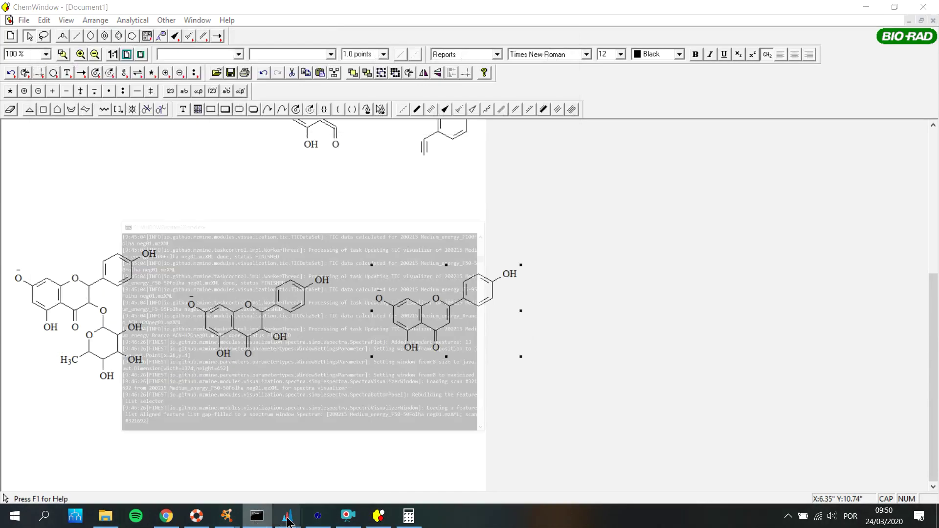
# - Switch to the detached molecular network view in Cytoscape and move node 485.094 downward, clear of the edge between 471.072 and 435.096
pyautogui.moveTo(288, 517)
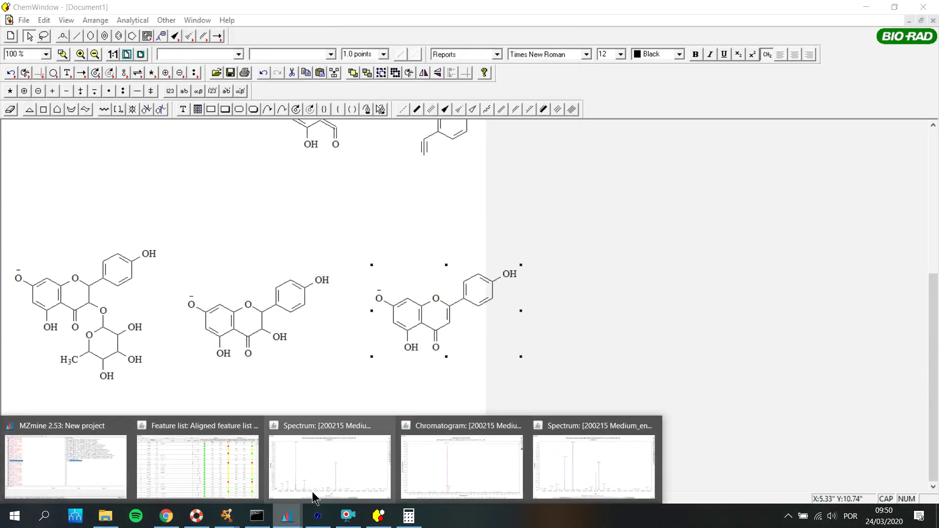
pyautogui.moveTo(241, 505)
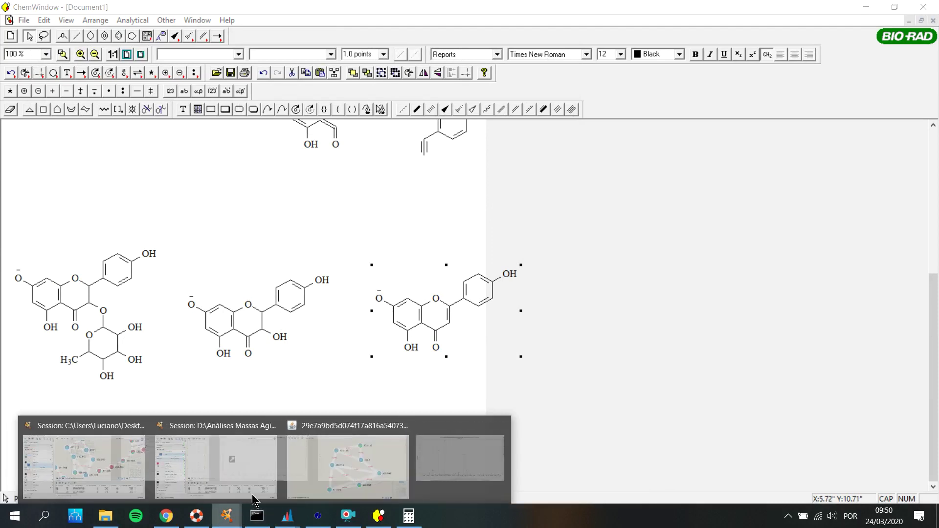
pyautogui.click(404, 471)
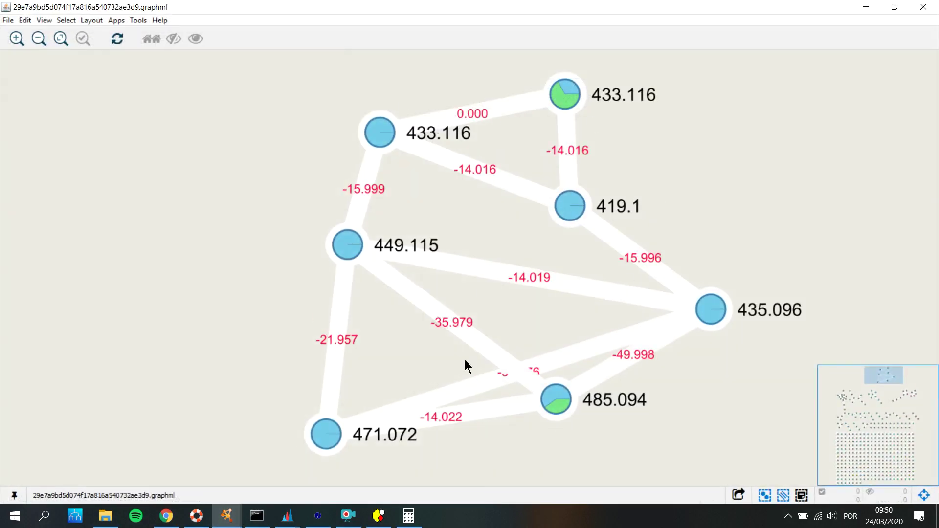
pyautogui.moveTo(573, 402); pyautogui.dragTo(551, 471)
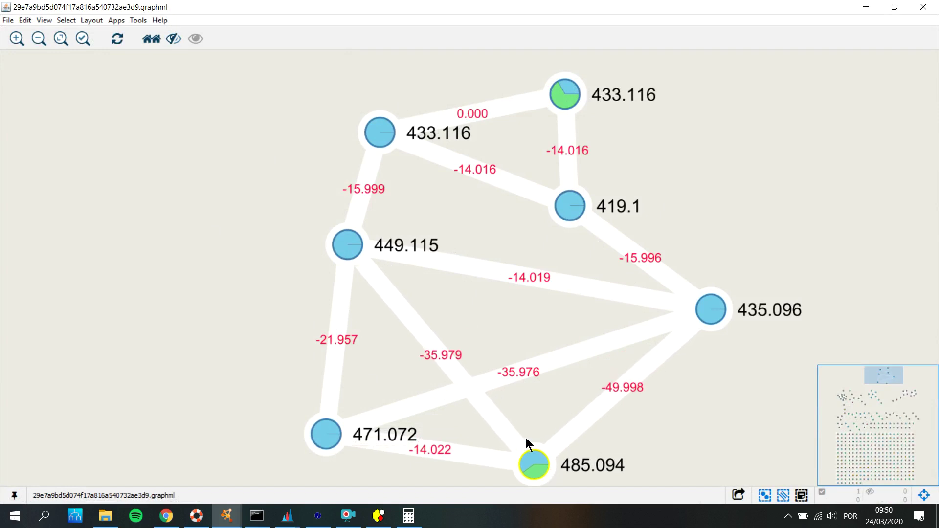
pyautogui.click(667, 416)
pyautogui.scroll(-2, 672, 413)
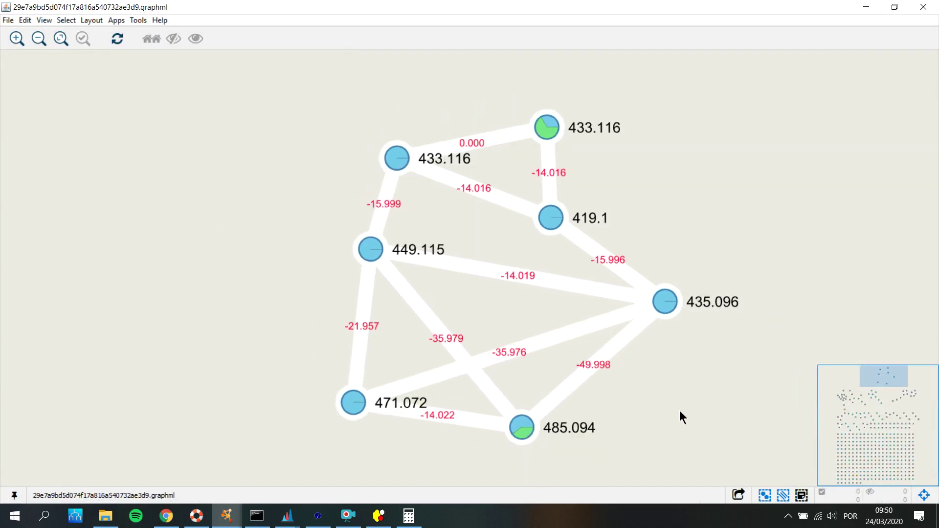
# - Re-examine the fragment peaks of the 433.1159 MS2 spectrum in MZmine, and go back to the network
pyautogui.click(287, 516)
pyautogui.click(589, 468)
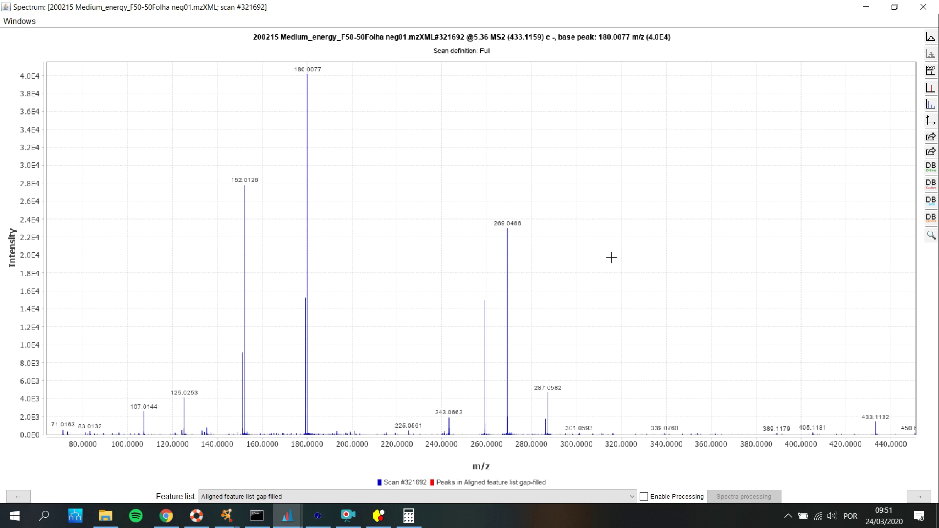
pyautogui.click(865, 7)
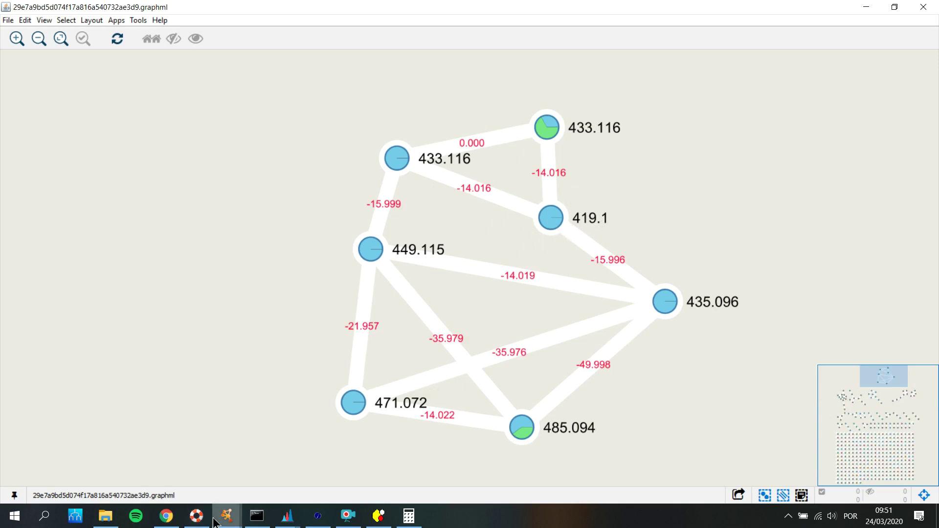
# - Search MZmine's gap-filled aligned feature list for m/z 419, and clear the m/z filter
pyautogui.click(284, 517)
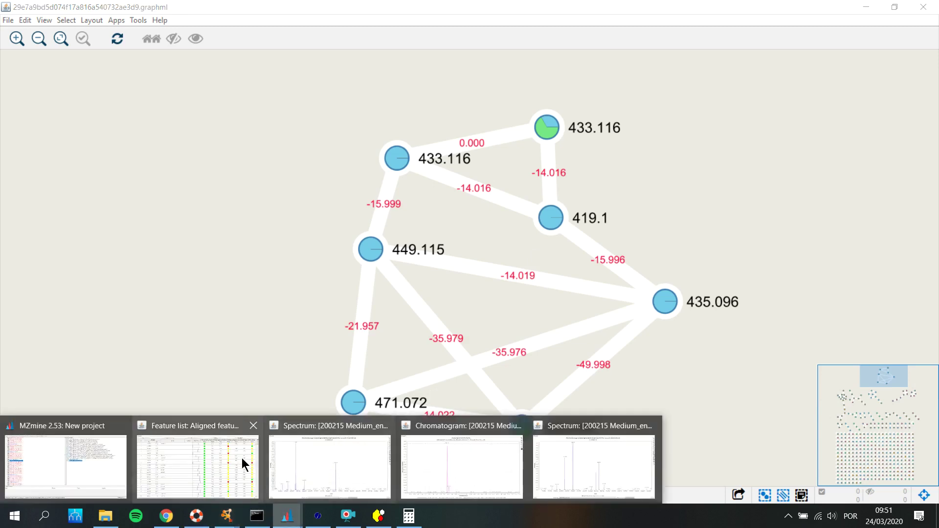
pyautogui.click(243, 462)
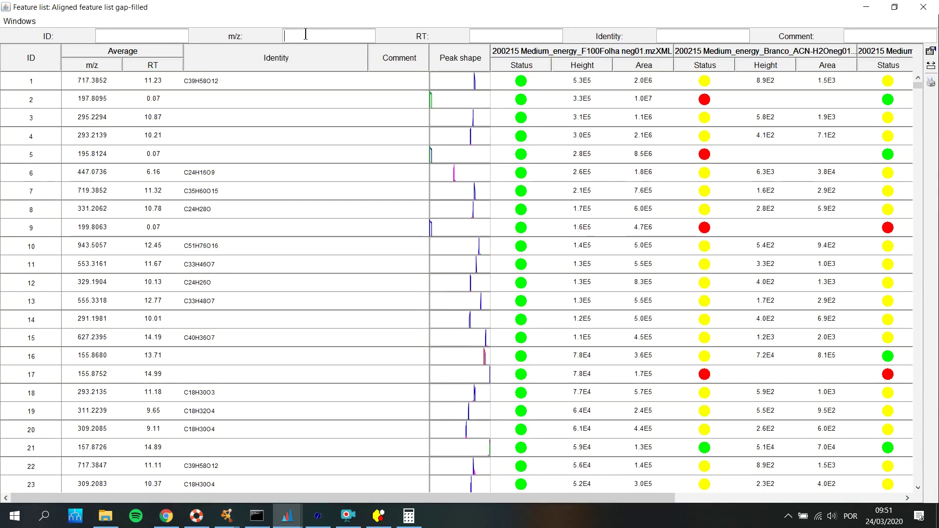
pyautogui.write('419')
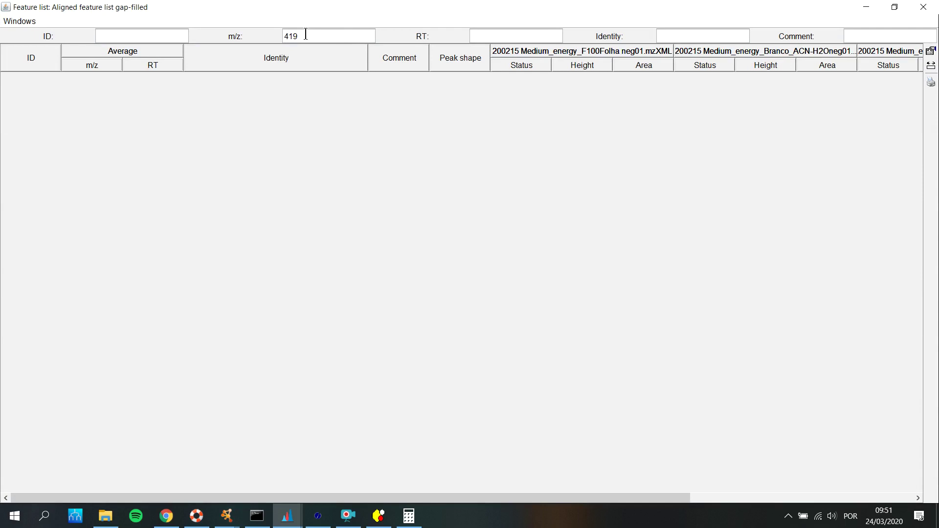
pyautogui.press('BackSpace')
pyautogui.press('BackSpace')
pyautogui.press('BackSpace')
pyautogui.click(863, 9)
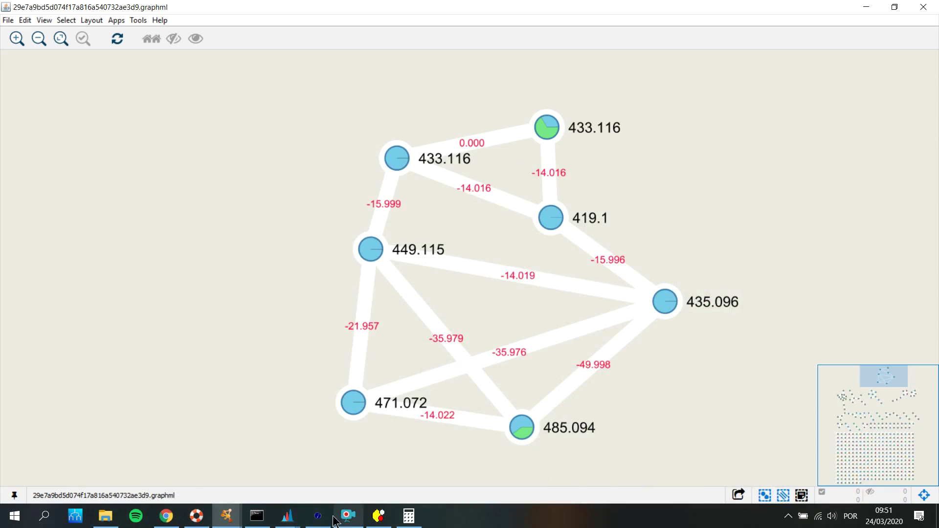
# - In MZmine, plot the base peak chromatogram of all four raw data files for m/z 419.1 with a 5 ppm tolerance
pyautogui.click(287, 519)
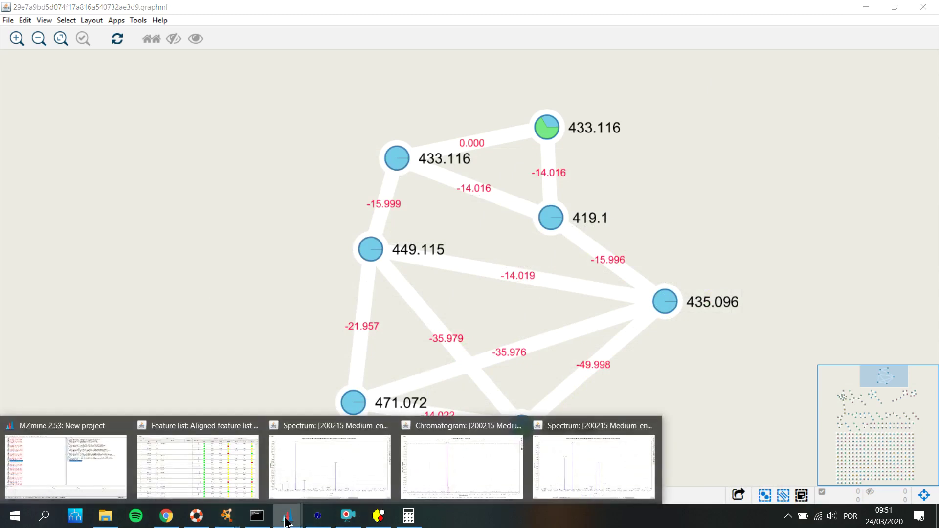
pyautogui.click(76, 454)
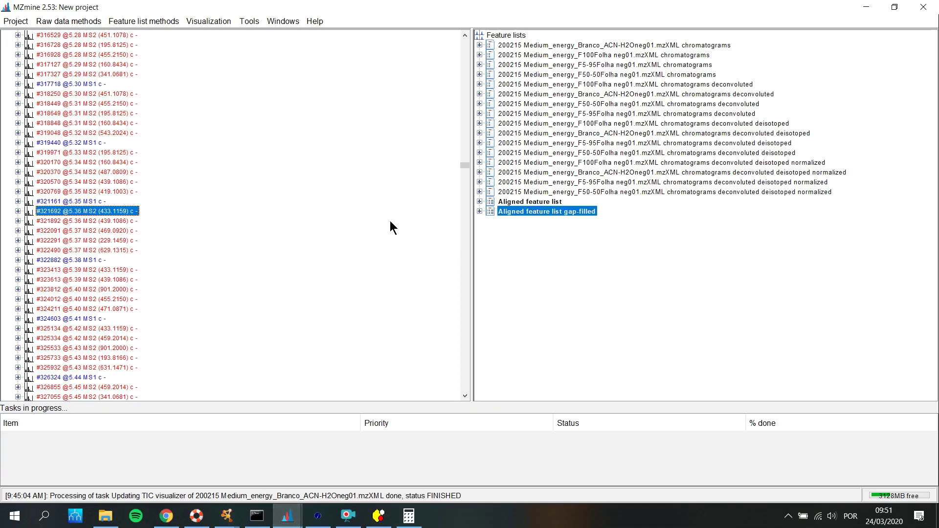
pyautogui.moveTo(462, 171); pyautogui.dragTo(465, 21)
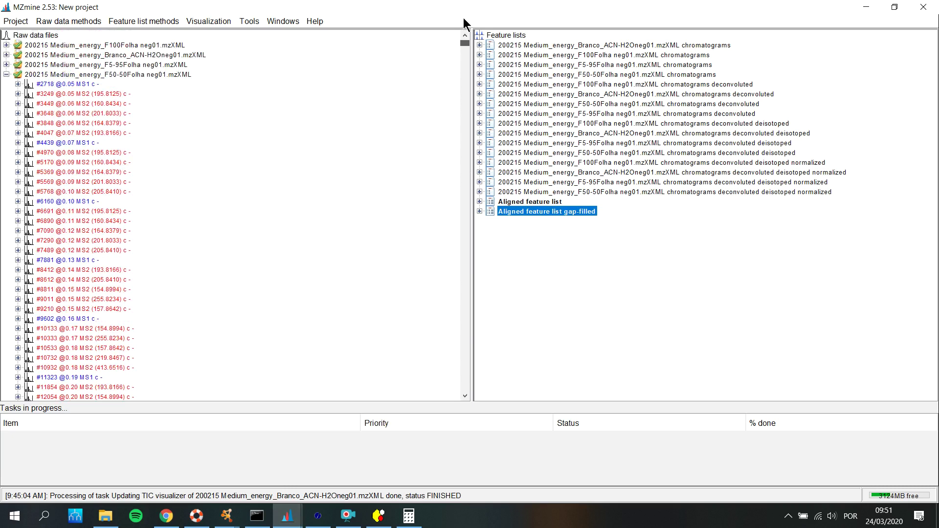
pyautogui.click(6, 75)
pyautogui.click(28, 45)
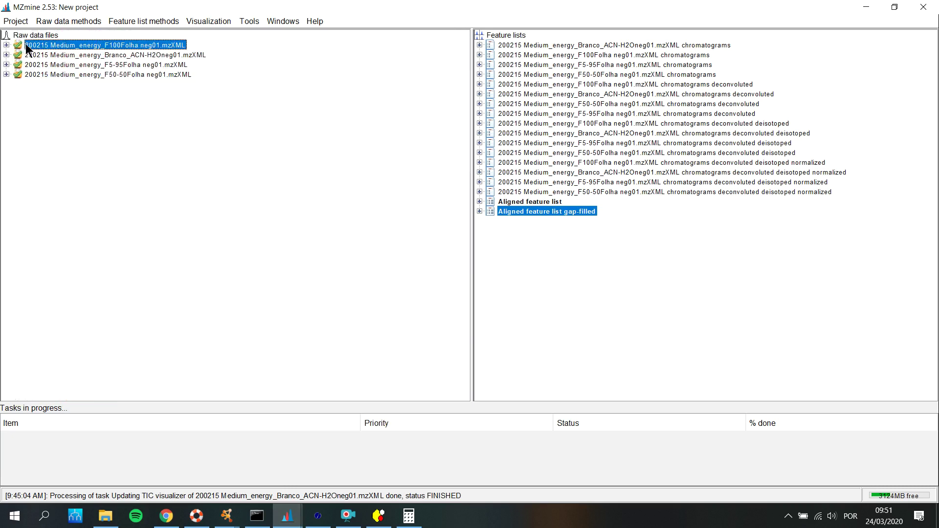
pyautogui.keyDown('shift'); pyautogui.click(122, 72); pyautogui.keyUp('shift')
pyautogui.rightClick(121, 71)
pyautogui.click(160, 76)
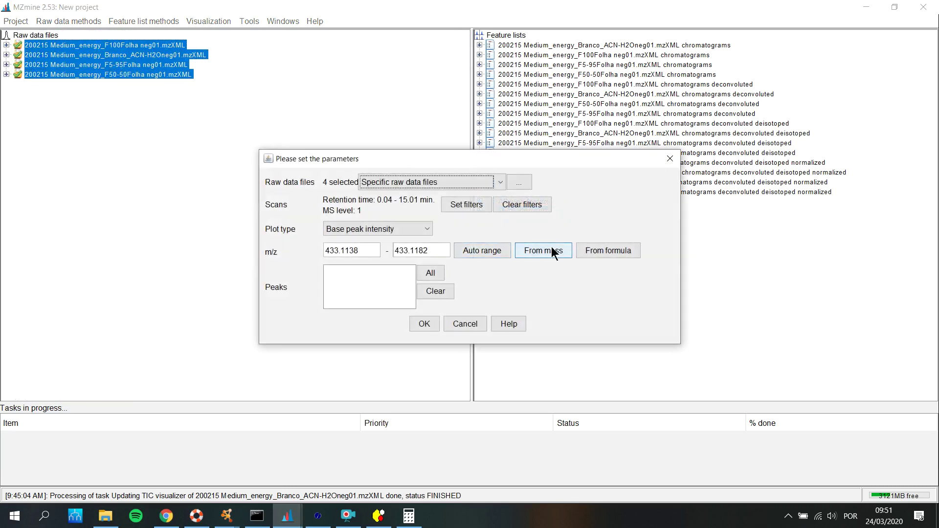
pyautogui.click(551, 250)
pyautogui.write('419.1')
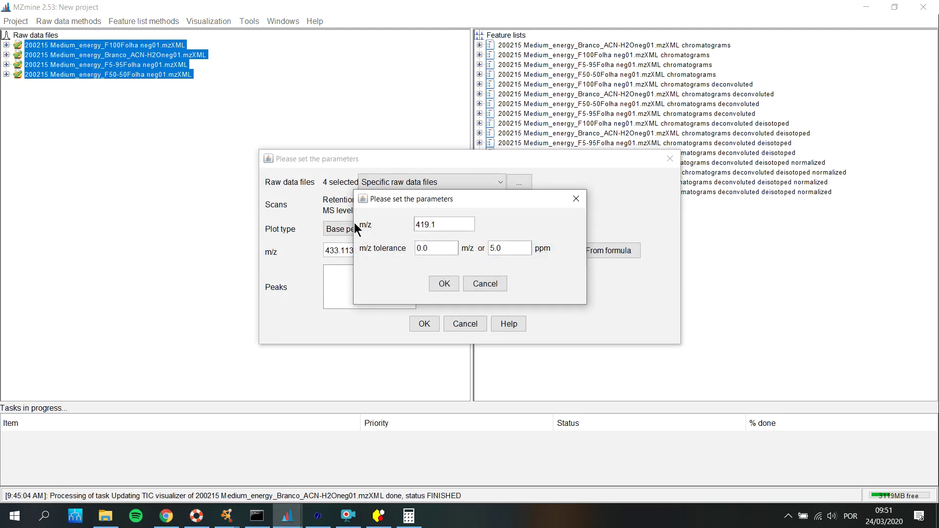
pyautogui.click(443, 285)
pyautogui.click(421, 324)
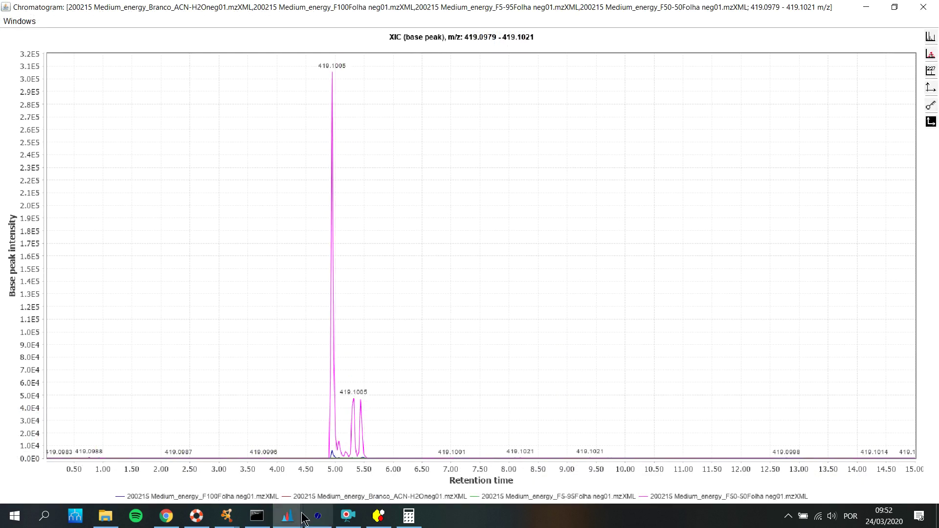
# - Check node 419.1 in the Cytoscape network, then identify the F50-50Folha trace in MZmine's chromatogram and select its tallest peak near 5 min
pyautogui.moveTo(226, 517)
pyautogui.moveTo(355, 478)
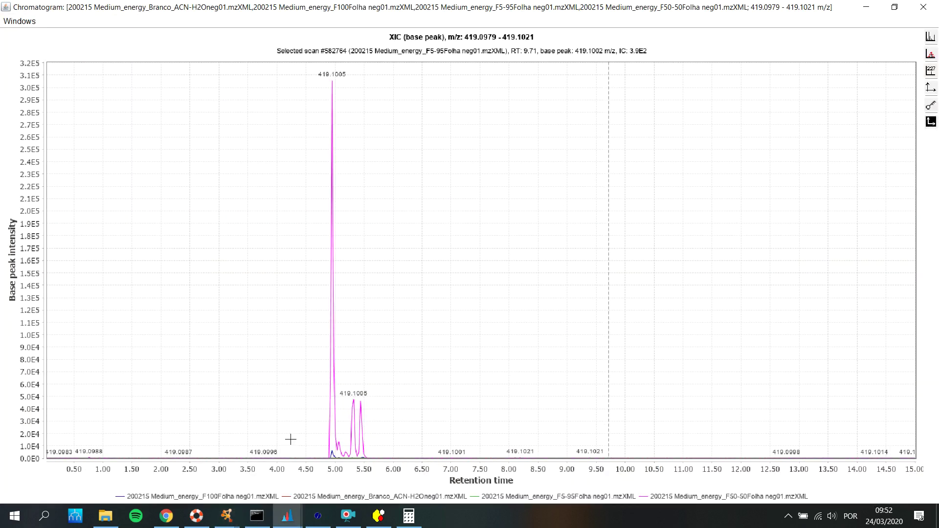
pyautogui.click(357, 453)
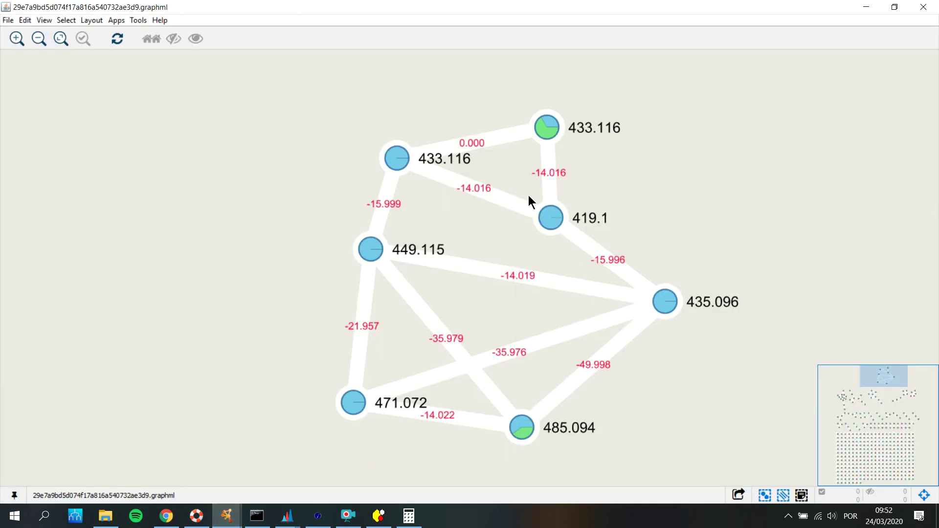
pyautogui.click(865, 8)
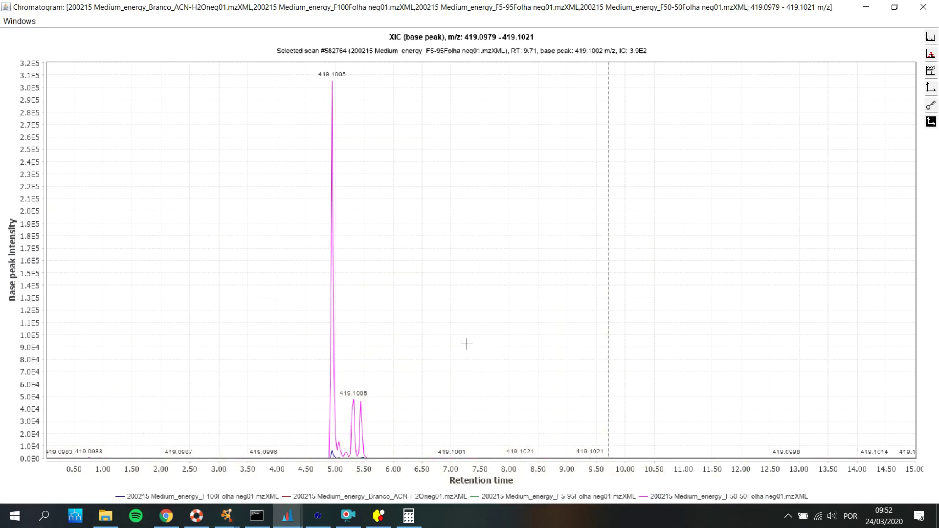
pyautogui.click(653, 497)
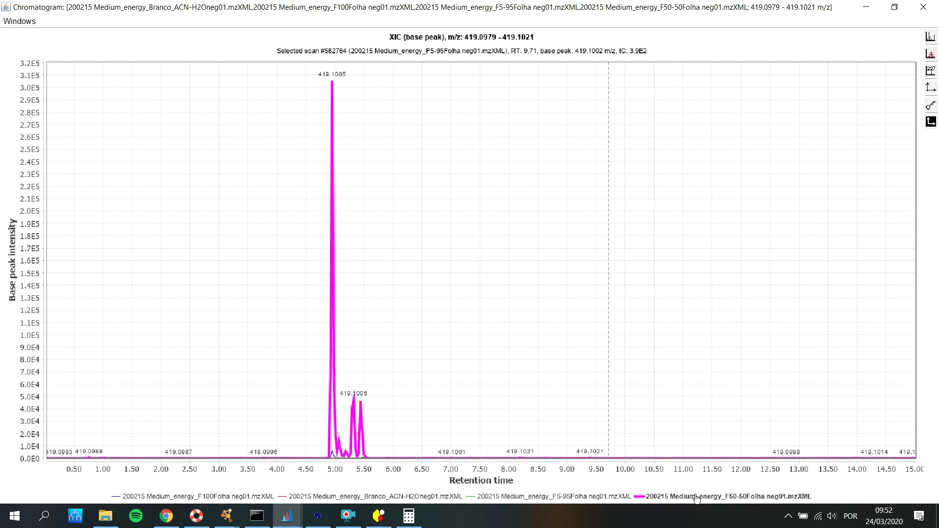
pyautogui.click(643, 498)
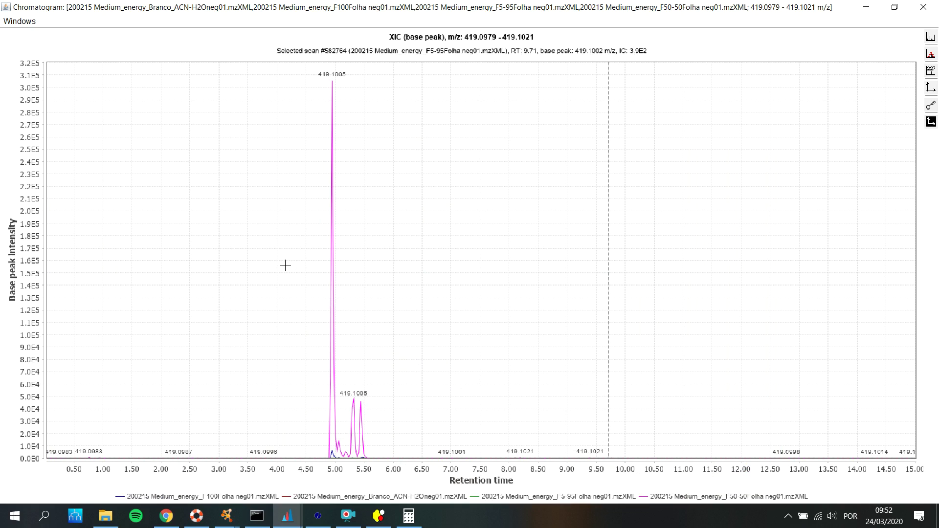
pyautogui.click(333, 76)
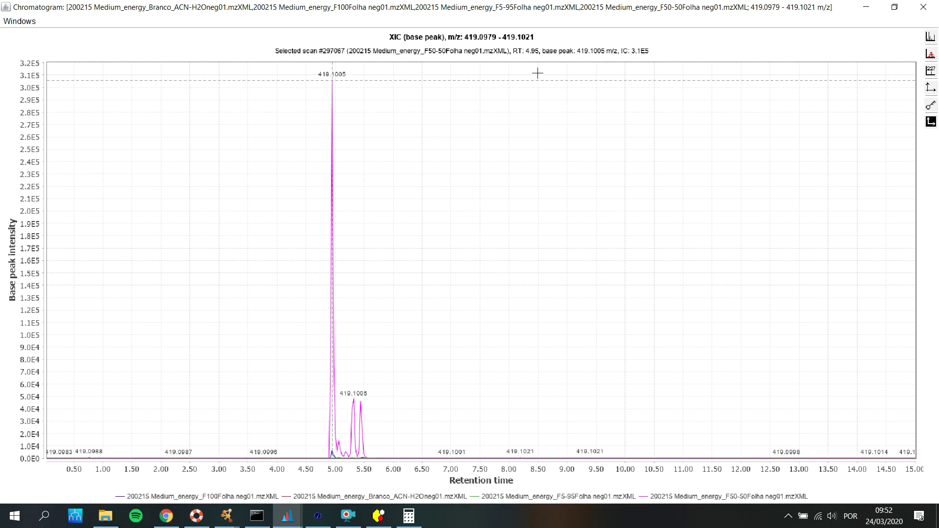
pyautogui.click(867, 7)
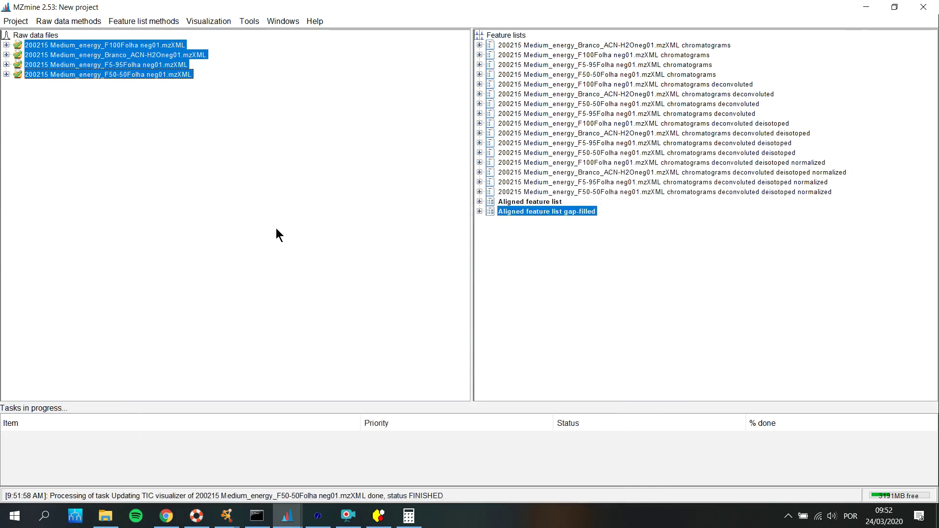
# - Open the MS2 spectrum of precursor 419.1003 at 4.96 min, scan #297797, from the F50-50Folha raw data file
pyautogui.click(7, 75)
pyautogui.moveTo(463, 44); pyautogui.dragTo(458, 156)
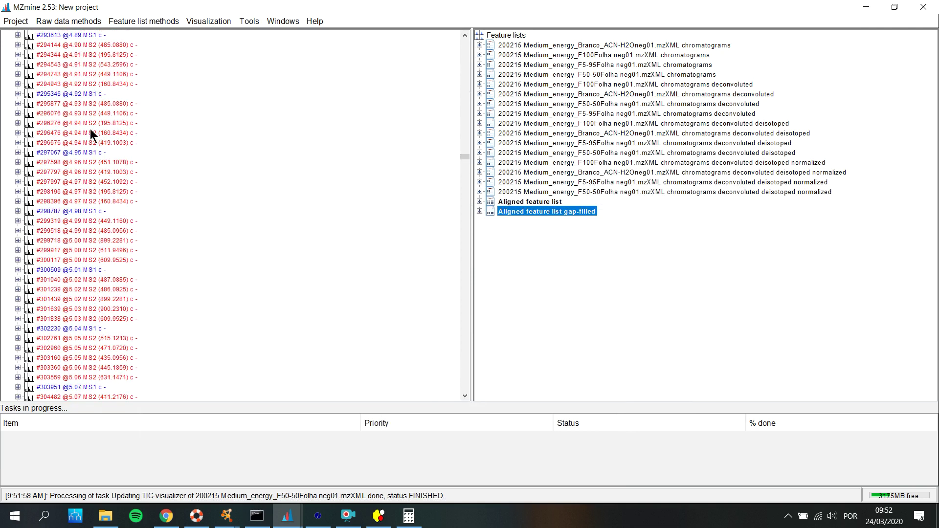
pyautogui.click(100, 174)
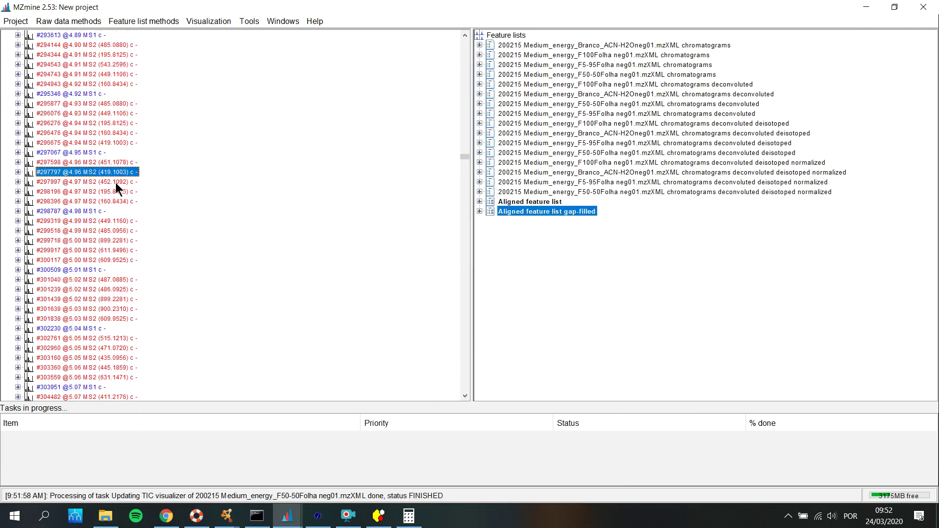
pyautogui.doubleClick(85, 173)
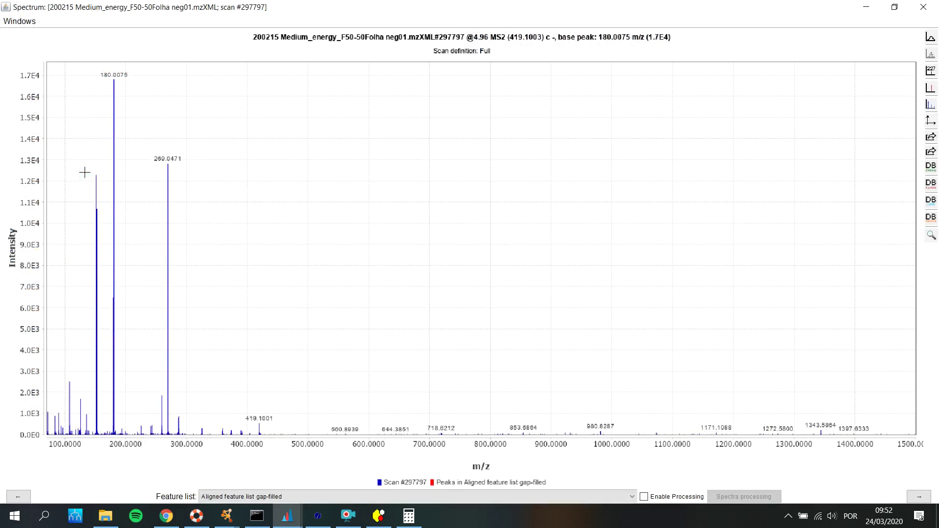
# - Examine the fragment peaks of the 419.1003 MS2 spectrum up to the precursor ion, and minimize the spectrum
pyautogui.moveTo(264, 445); pyautogui.dragTo(309, 442)
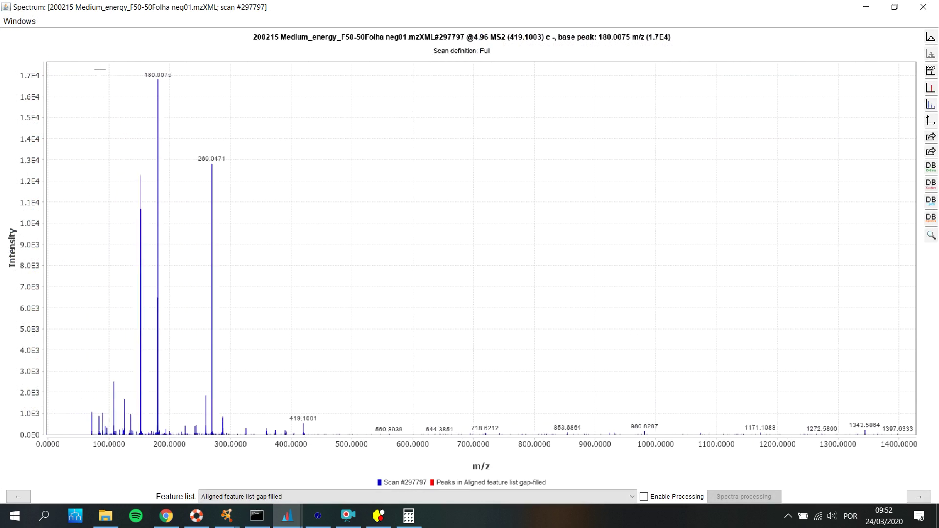
pyautogui.moveTo(92, 67); pyautogui.dragTo(367, 450)
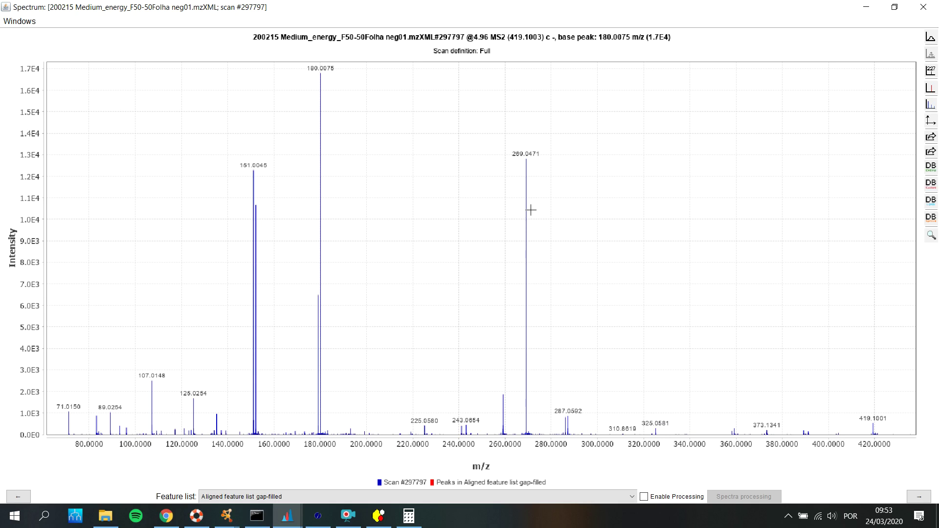
pyautogui.moveTo(527, 239)
pyautogui.click(872, 7)
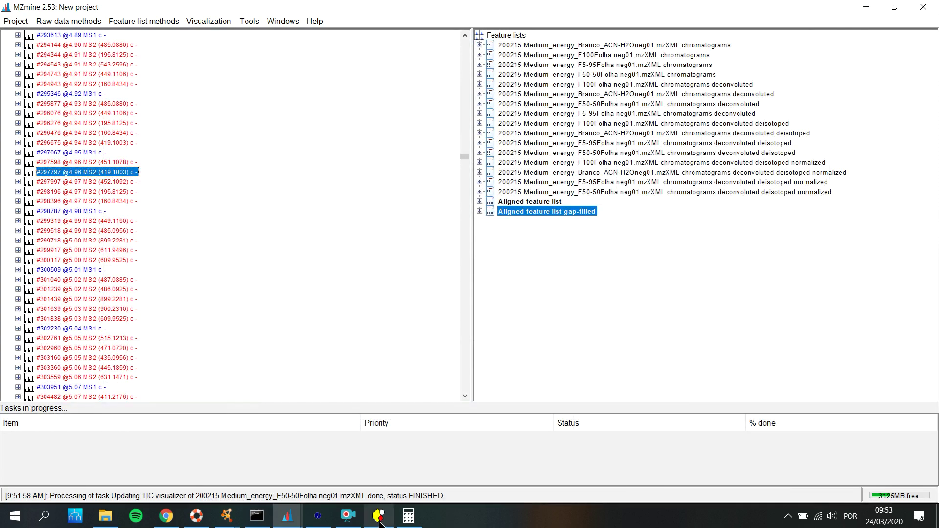
# - Switch to the detached Cytoscape network view and move node 419.1 outward, away from the two 433.116 nodes' crowded area
pyautogui.click(227, 516)
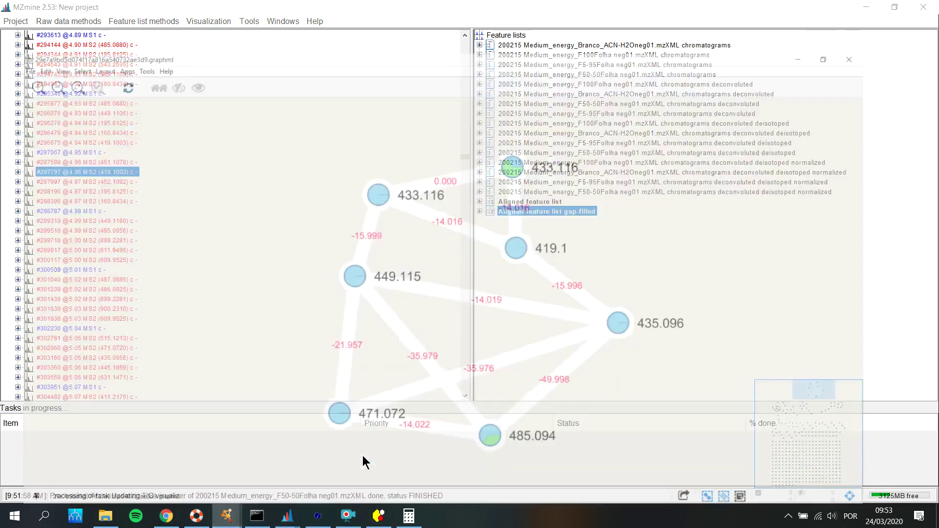
pyautogui.click(363, 461)
pyautogui.moveTo(551, 218); pyautogui.dragTo(623, 198)
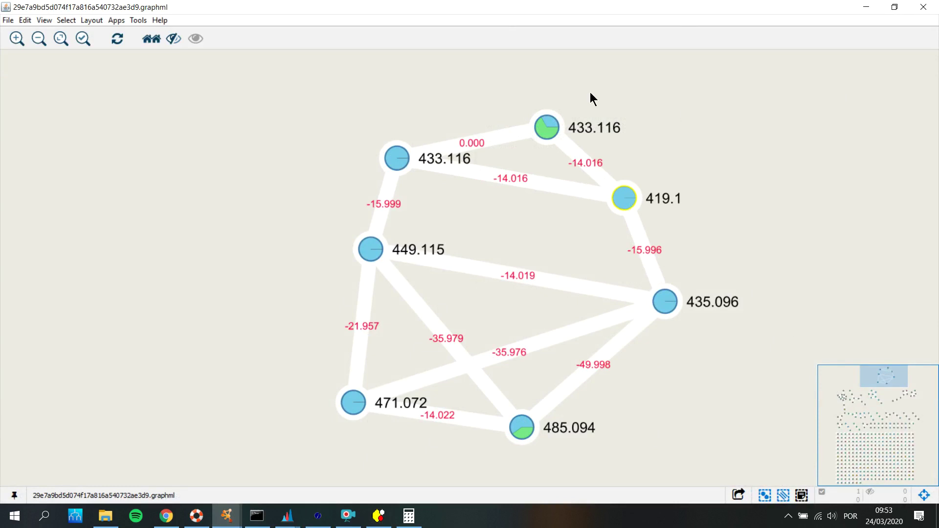
# - In the cluster containing 353.091, spread out nodes 353.091, 533.179, 707.185 and 383.127 so their edge labels are easier to read
pyautogui.scroll(-5, 468, 360)
pyautogui.scroll(-3, 468, 360)
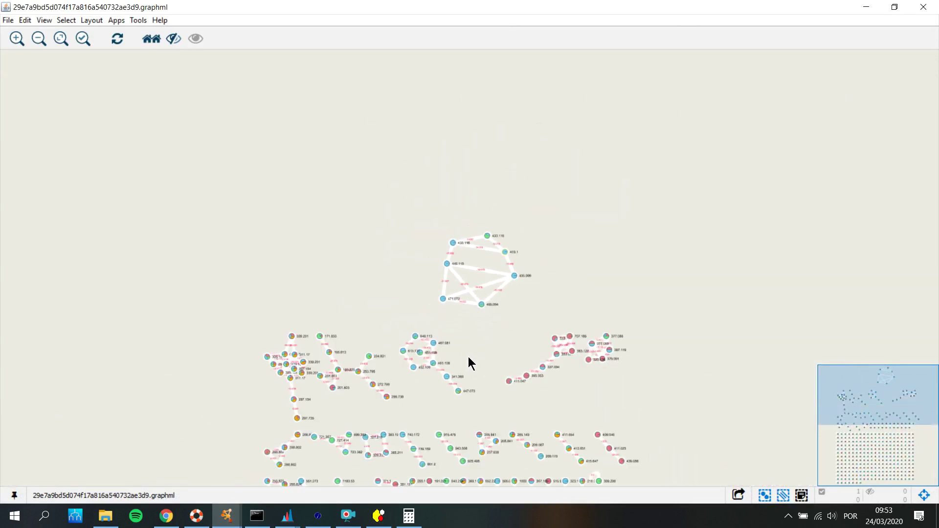
pyautogui.scroll(5, 555, 313)
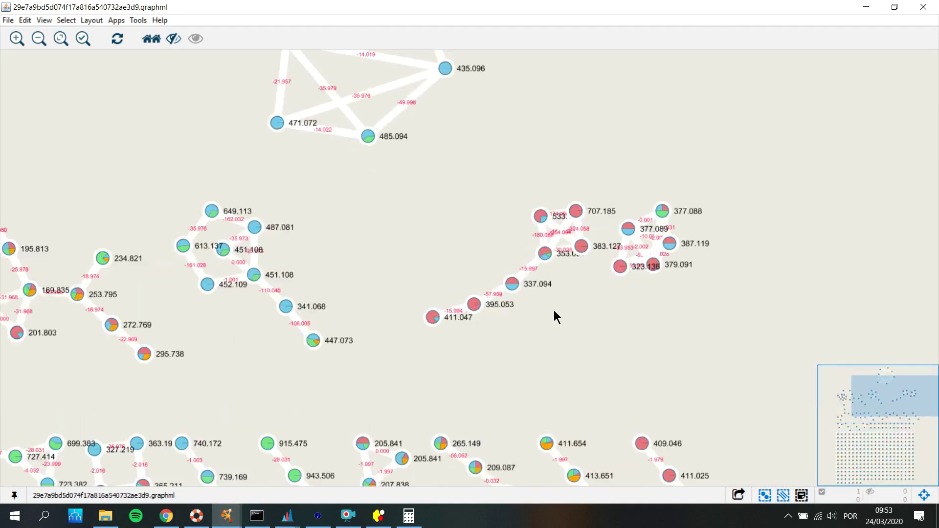
pyautogui.scroll(3, 513, 364)
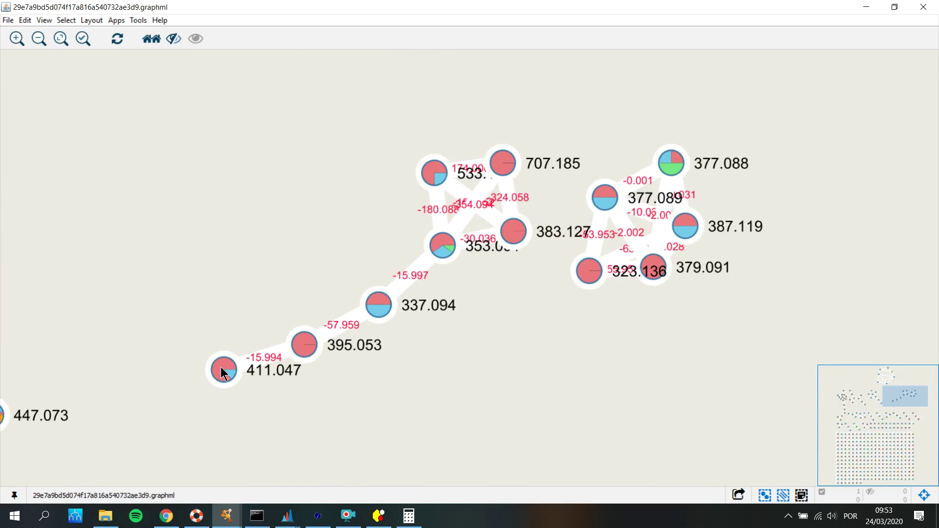
pyautogui.moveTo(449, 249); pyautogui.dragTo(403, 266)
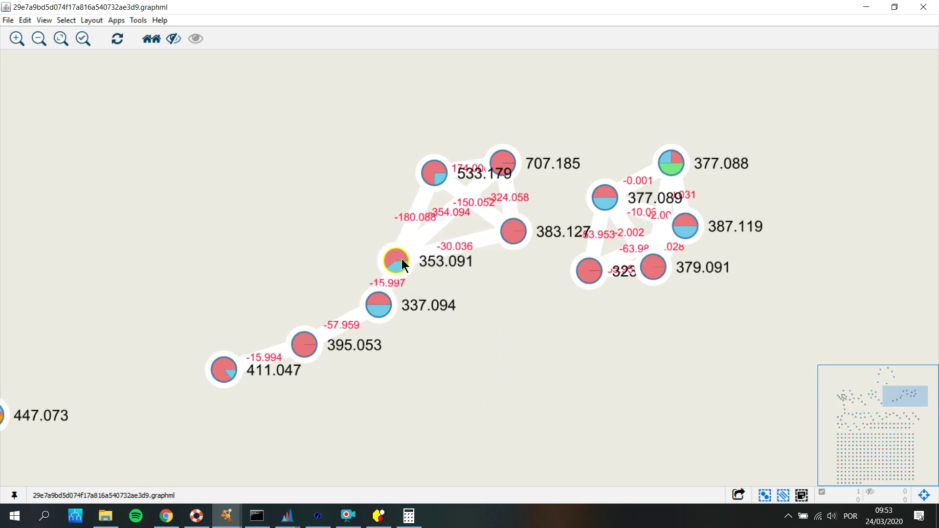
pyautogui.moveTo(432, 170); pyautogui.dragTo(412, 155)
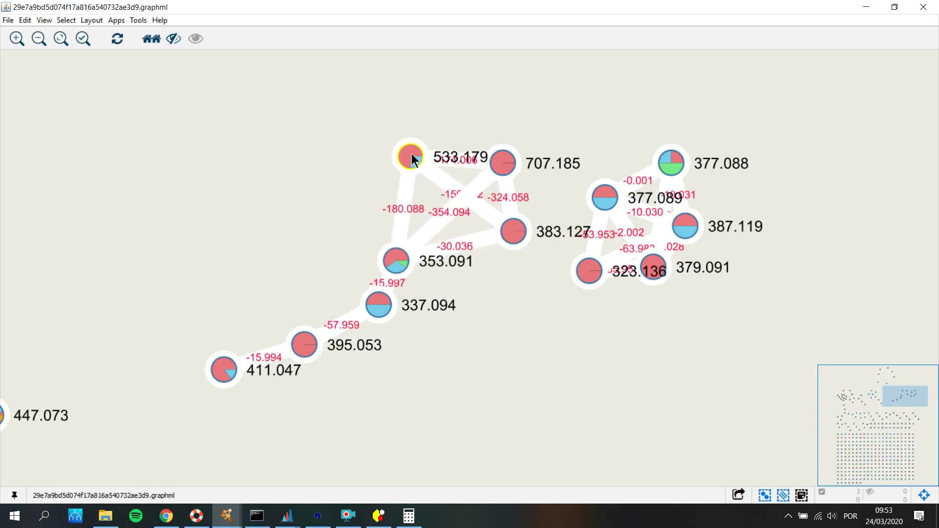
pyautogui.moveTo(518, 164); pyautogui.dragTo(517, 153)
pyautogui.moveTo(526, 232); pyautogui.dragTo(536, 315)
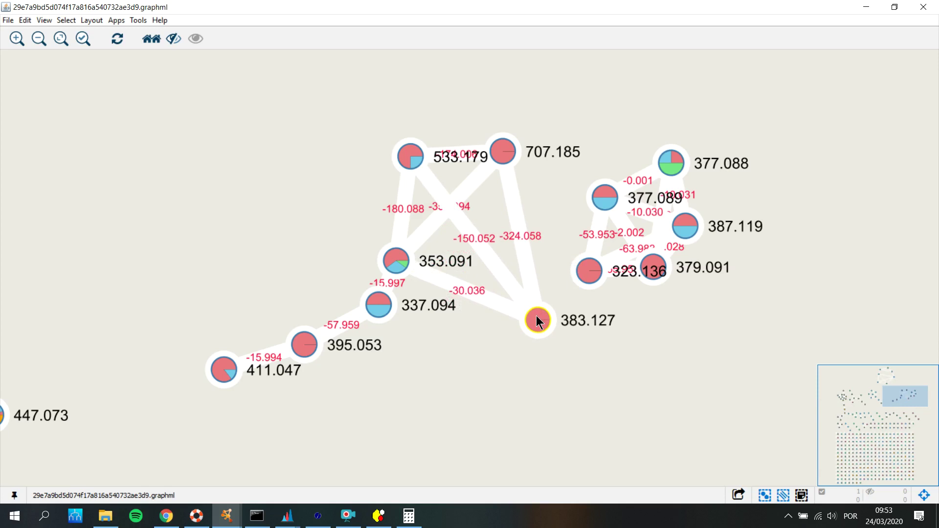
# - Reposition nodes 337.094, 395.053 and 411.047 along the same cluster's tail, and move 533.179 farther from 707.185
pyautogui.moveTo(383, 304); pyautogui.dragTo(386, 327)
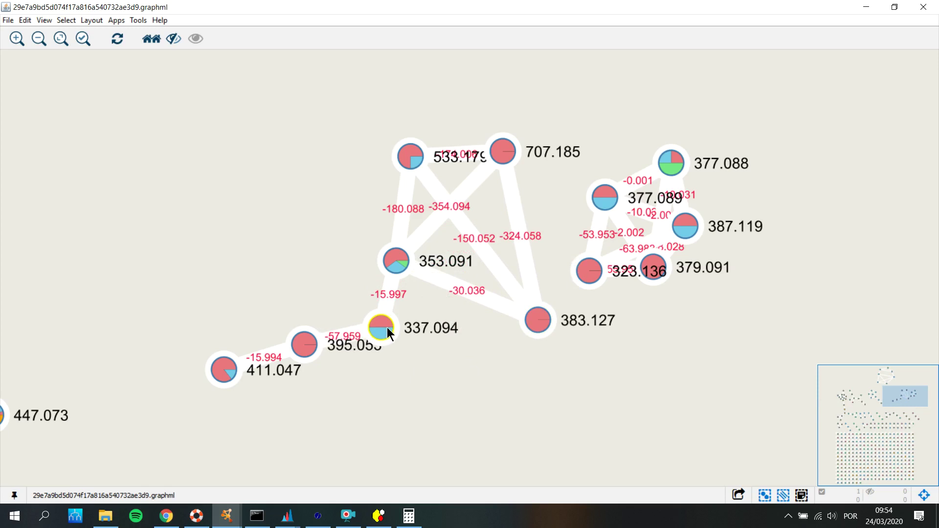
pyautogui.moveTo(386, 327); pyautogui.dragTo(396, 323)
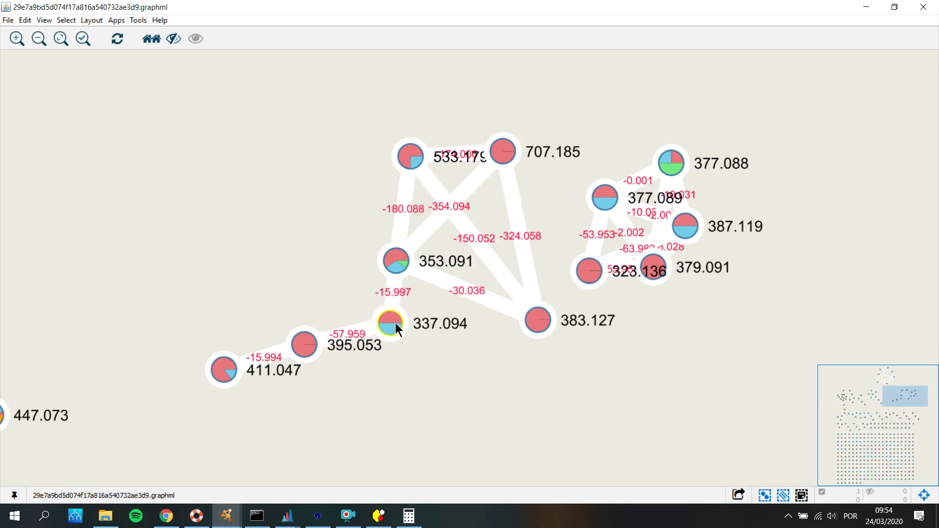
pyautogui.moveTo(396, 323); pyautogui.dragTo(398, 323)
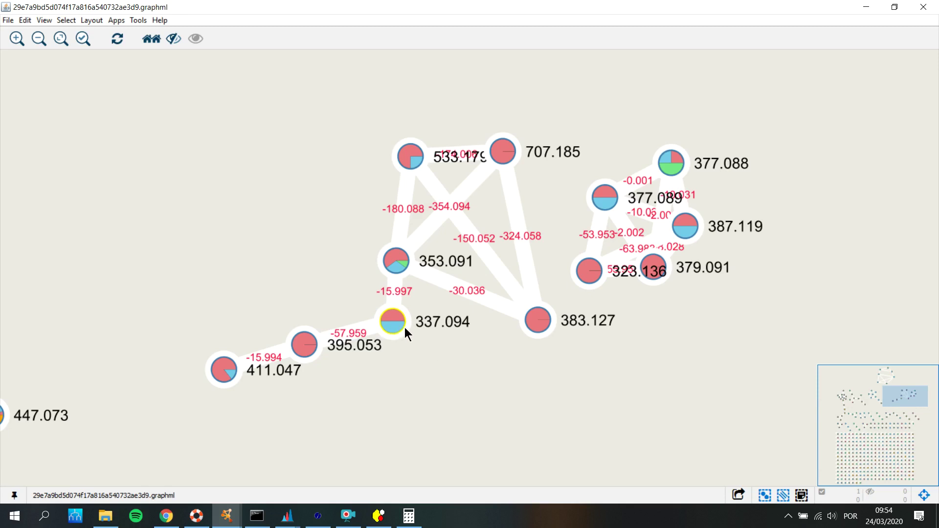
pyautogui.moveTo(301, 340); pyautogui.dragTo(313, 361)
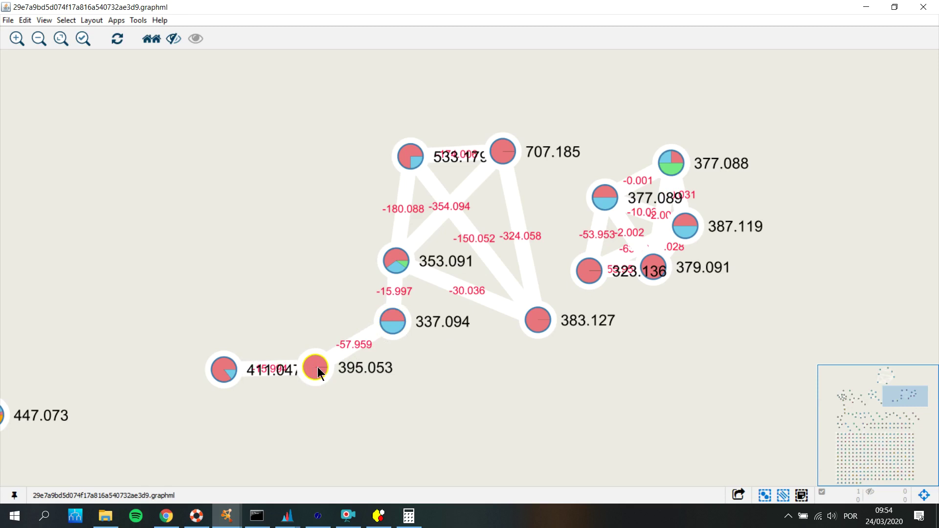
pyautogui.moveTo(222, 373); pyautogui.dragTo(209, 308)
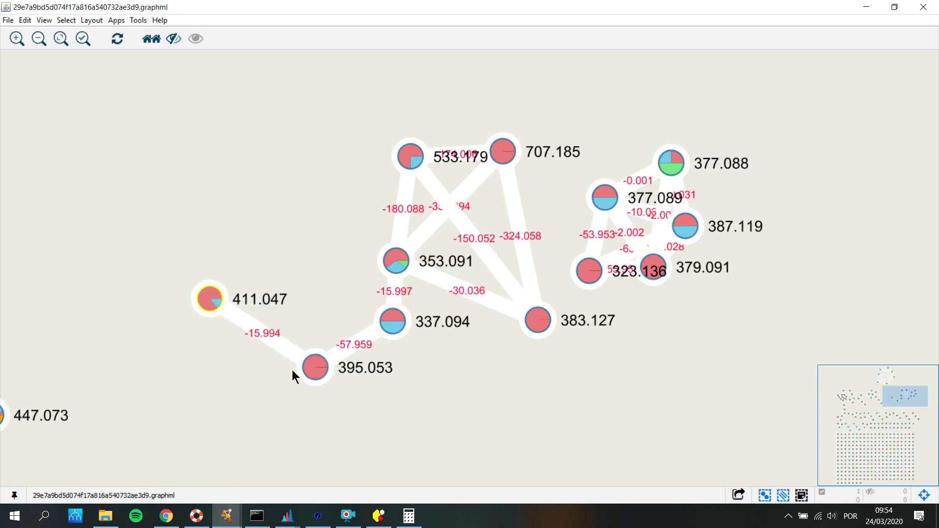
pyautogui.moveTo(421, 151); pyautogui.dragTo(351, 116)
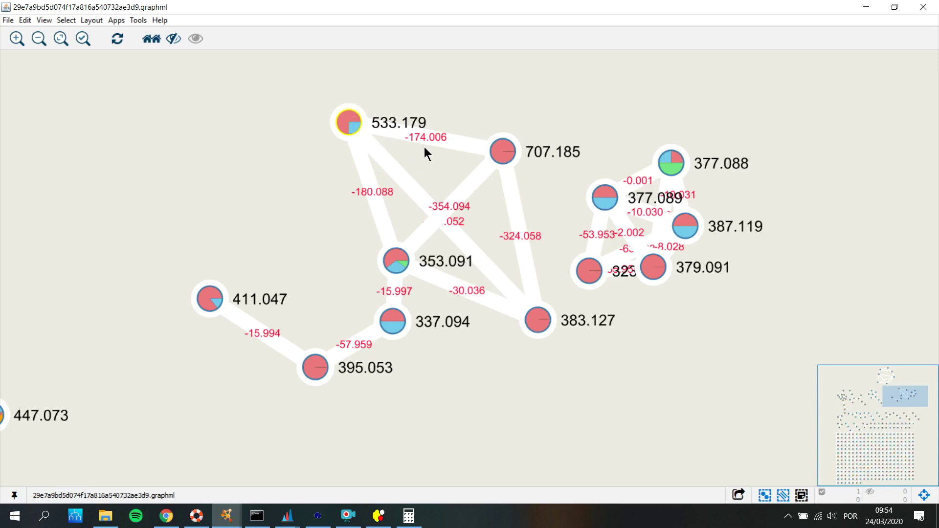
pyautogui.moveTo(209, 185); pyautogui.dragTo(524, 151)
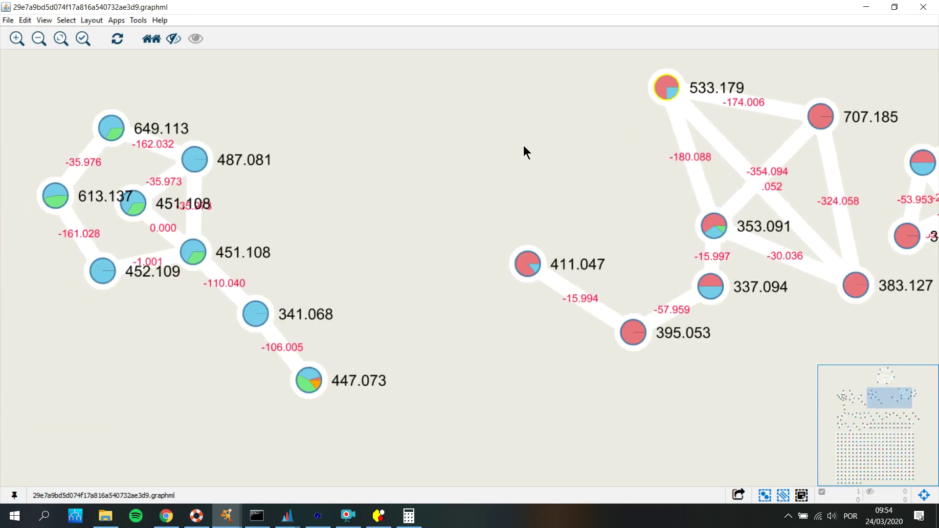
# - Look over the other clusters of the molecular network, including the smaller chains and pairs below the main ones, and their mass differences
pyautogui.moveTo(310, 241); pyautogui.dragTo(474, 185)
pyautogui.scroll(-5, 474, 184)
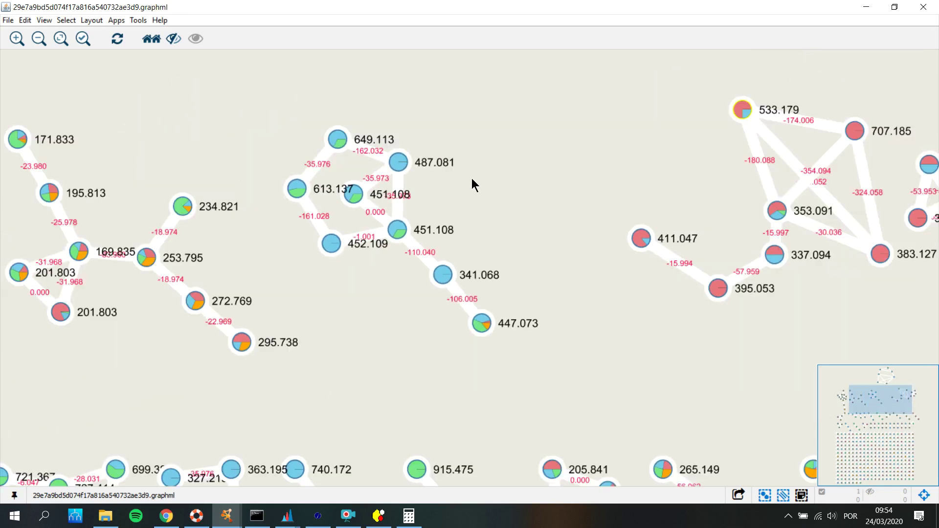
pyautogui.moveTo(414, 325); pyautogui.dragTo(357, 242)
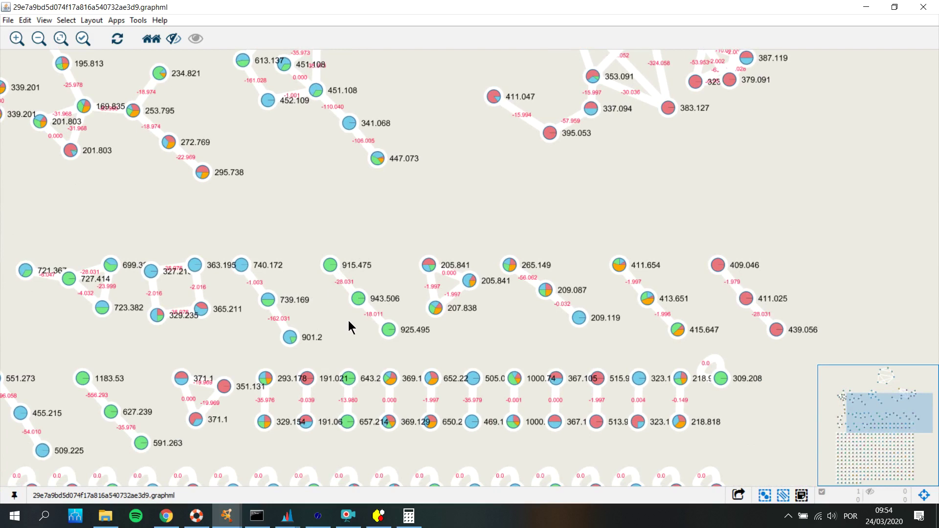
pyautogui.moveTo(368, 321); pyautogui.dragTo(392, 249)
pyautogui.scroll(-5, 392, 249)
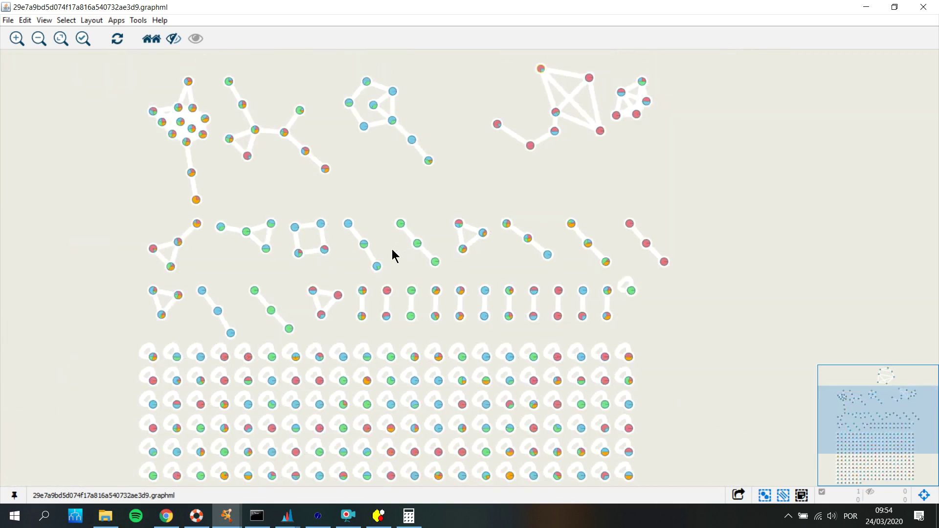
pyautogui.scroll(5, 532, 305)
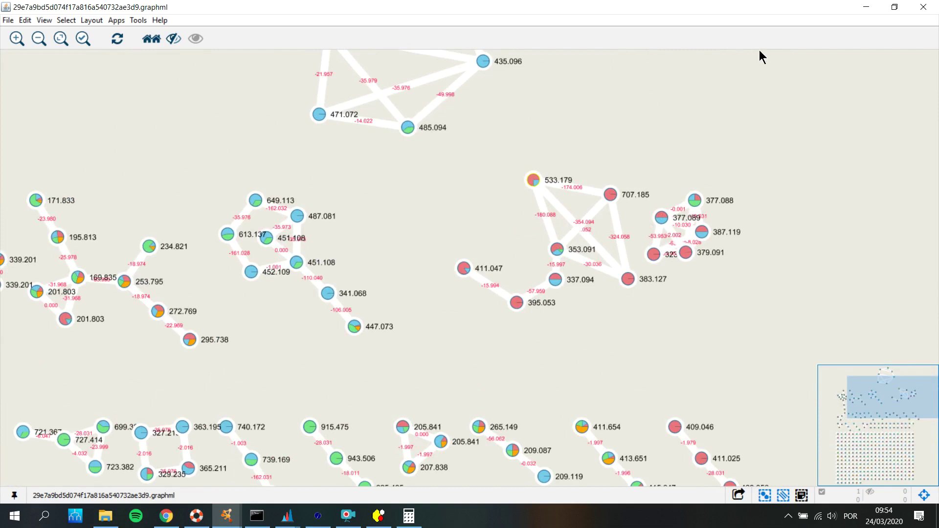
# - Switch to ChemWindow and calculate the mass of the glycosylated flavonoid structure carrying the methylated sugar ring
pyautogui.hotkey('alt', 'Tab')
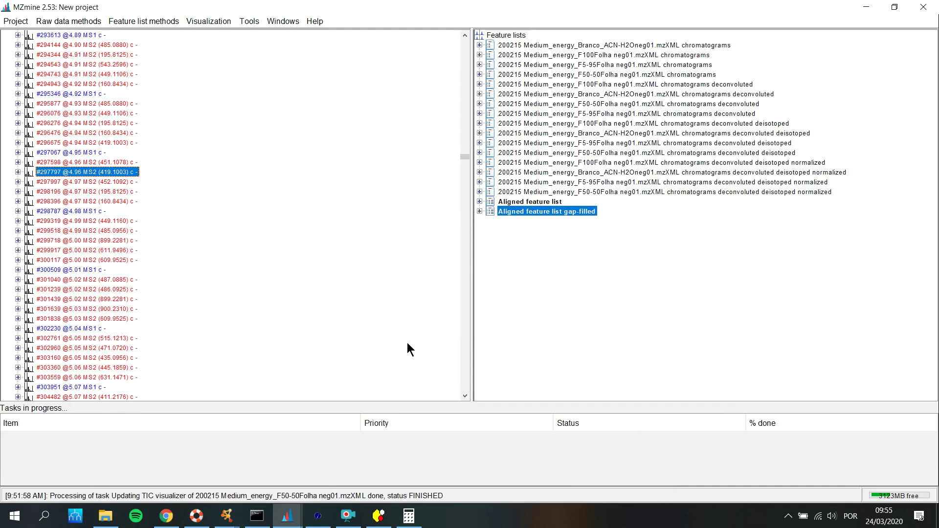
pyautogui.click(378, 515)
pyautogui.scroll(3, 274, 336)
pyautogui.scroll(3, 274, 336)
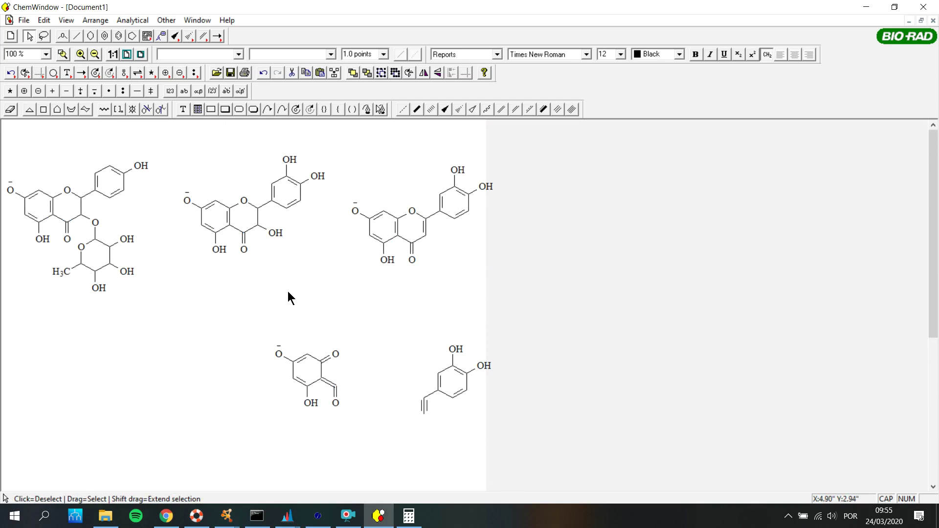
pyautogui.moveTo(168, 318); pyautogui.dragTo(2, 133)
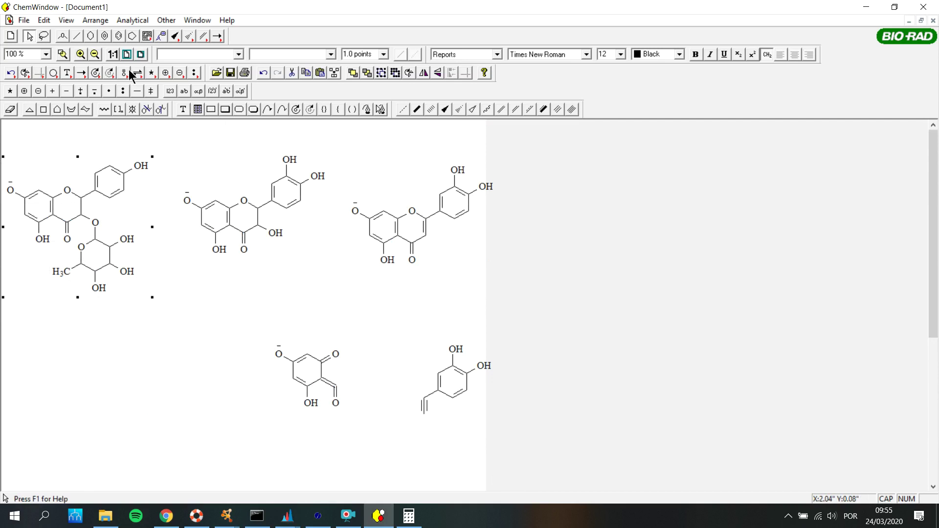
pyautogui.click(133, 20)
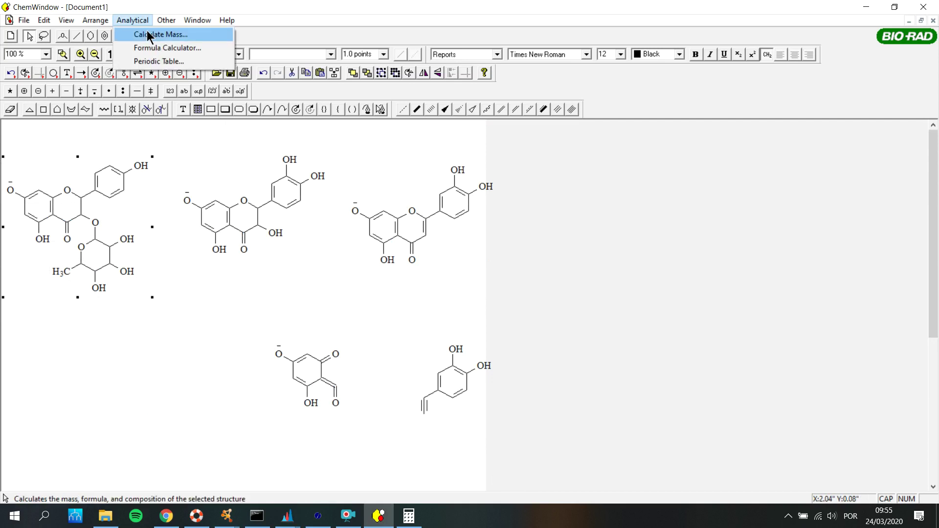
pyautogui.click(148, 35)
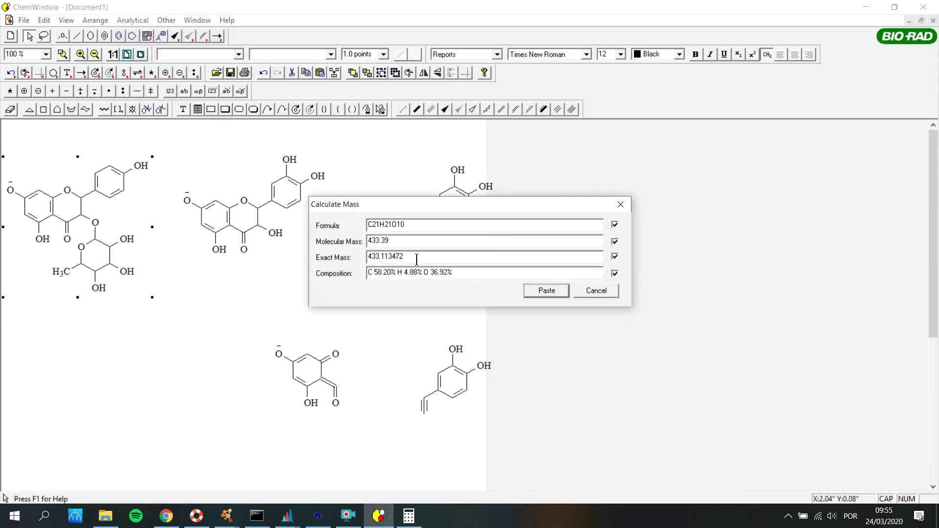
# - Switch to MZmine and bring up the extracted ion chromatogram for m/z 433.1138 - 433.1182
pyautogui.click(292, 522)
pyautogui.moveTo(726, 477)
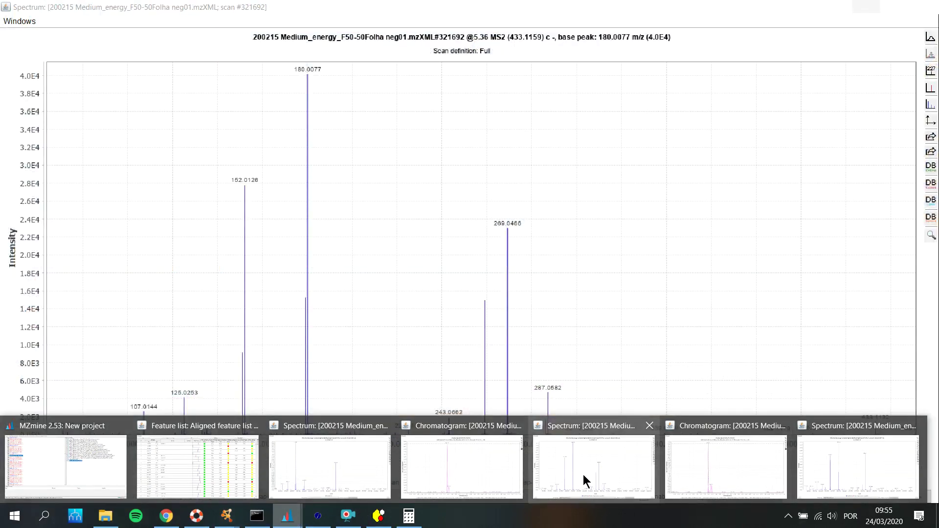
pyautogui.moveTo(465, 462)
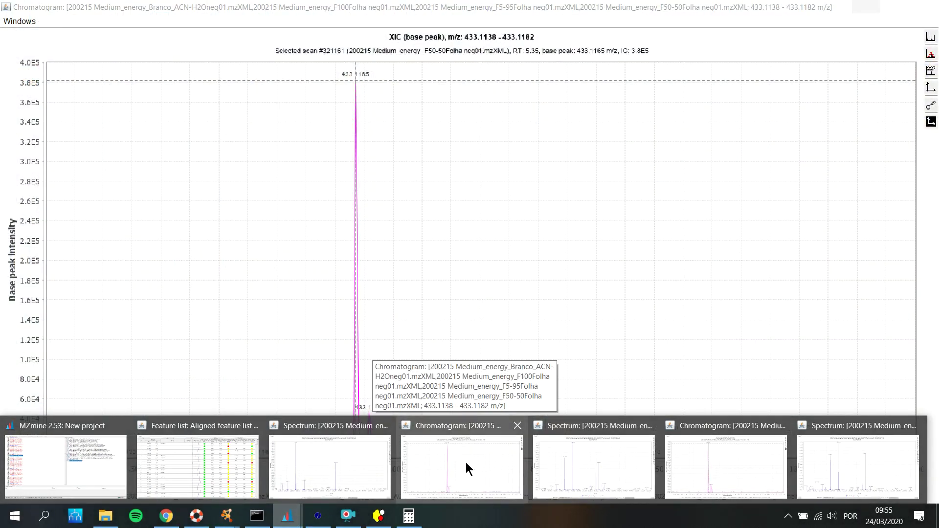
pyautogui.click(466, 462)
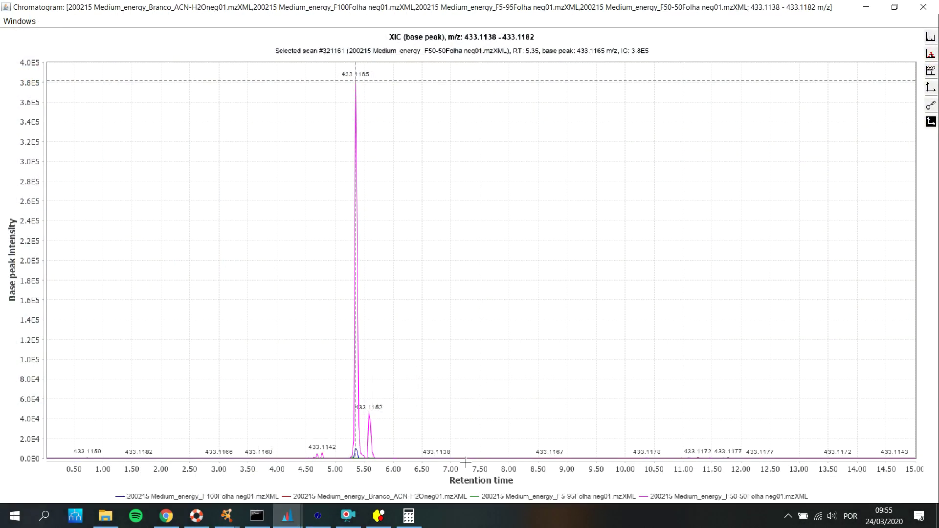
# - In Calculator, subtract the structure's exact mass, rounded to 433,1135, from the main chromatogram peak's m/z 433,1165
pyautogui.click(423, 525)
pyautogui.press('Escape')
pyautogui.write('433')
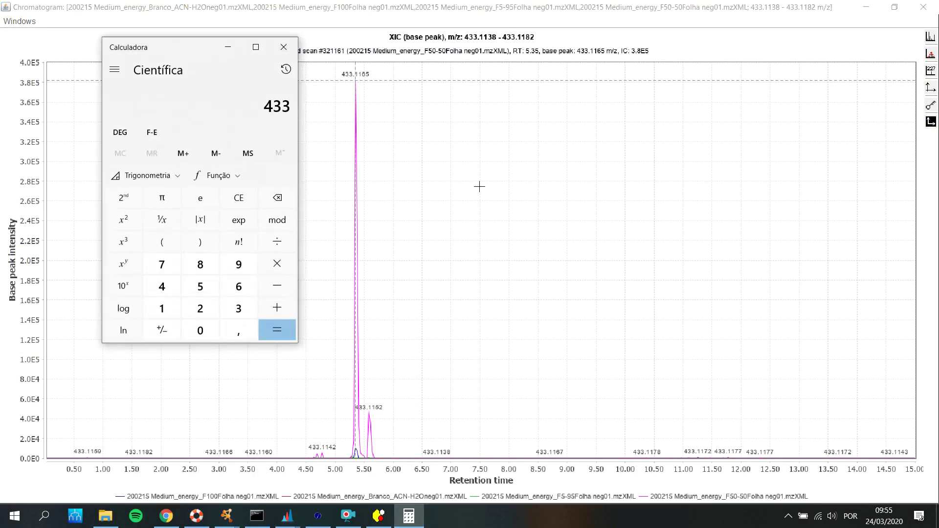
pyautogui.write(',1165-4')
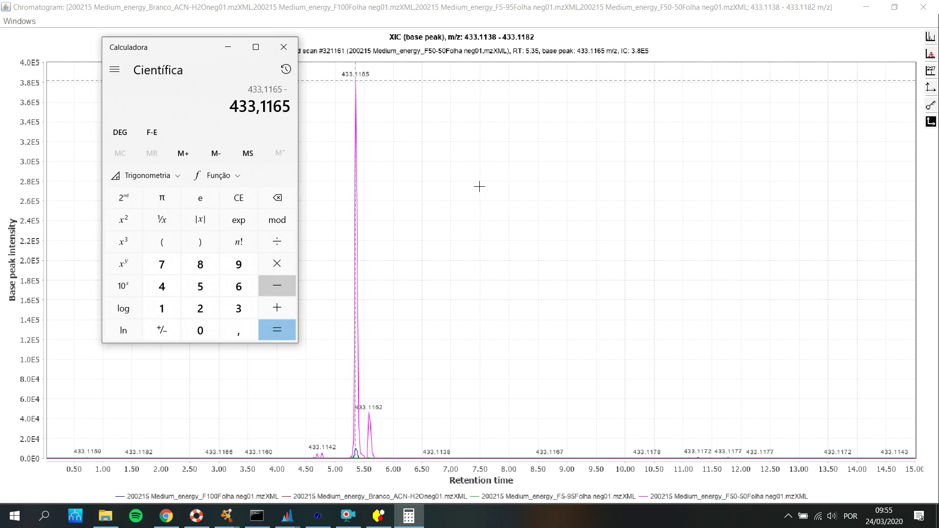
pyautogui.write('33,')
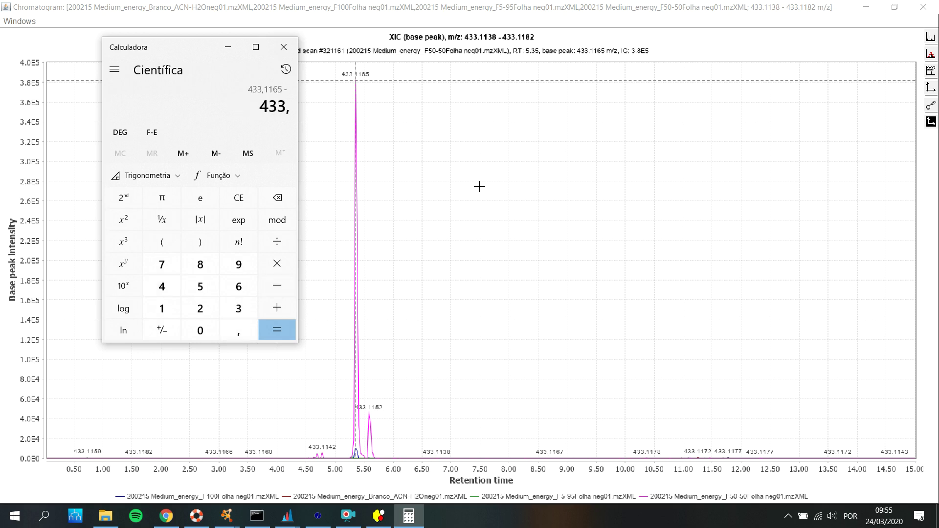
pyautogui.write('11')
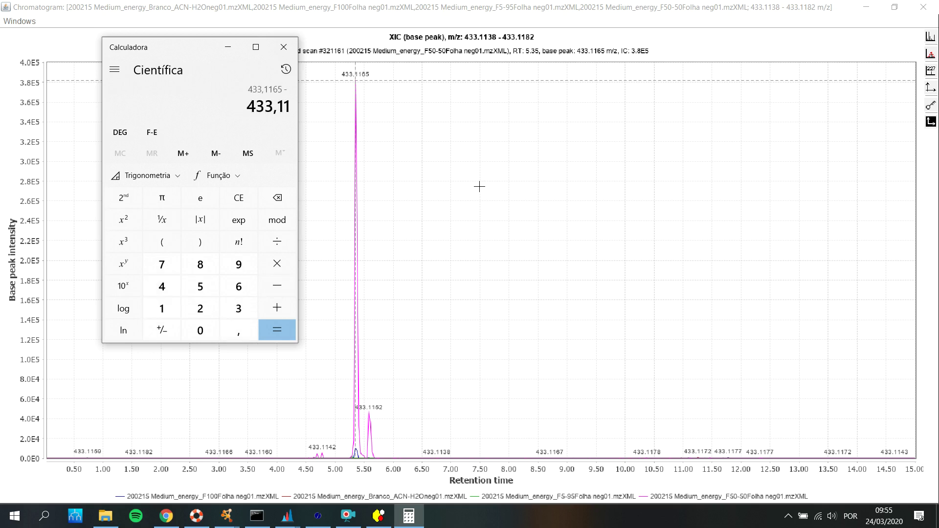
pyautogui.click(377, 519)
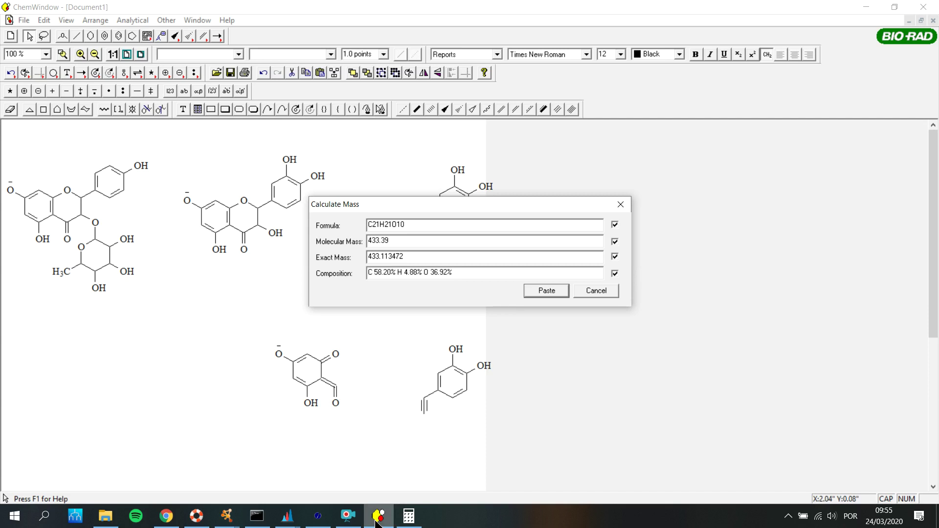
pyautogui.hotkey('alt', 'Tab')
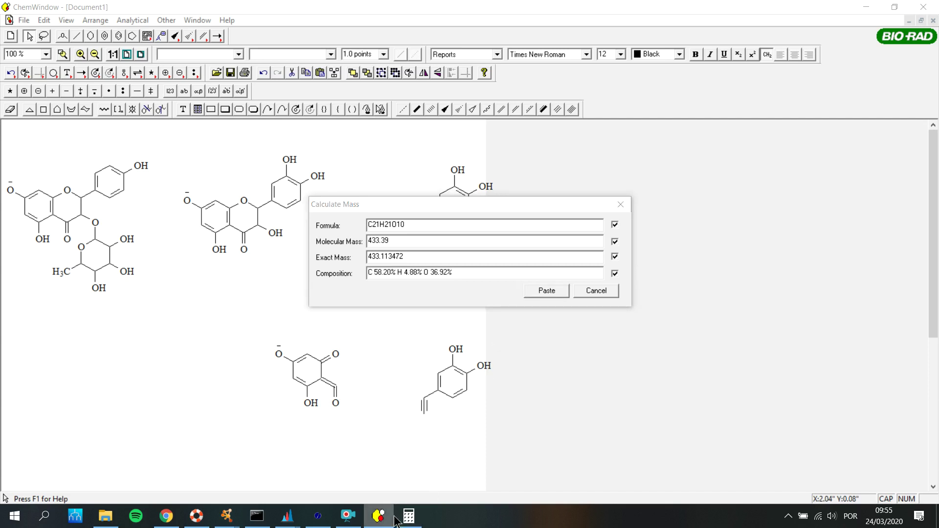
pyautogui.write('35')
pyautogui.press('Return')
# - Convert the mass difference to ppm by dividing it by 433,1135 and multiplying by 1.000.000, and clear the calculator
pyautogui.press('/')
pyautogui.write('433,1135')
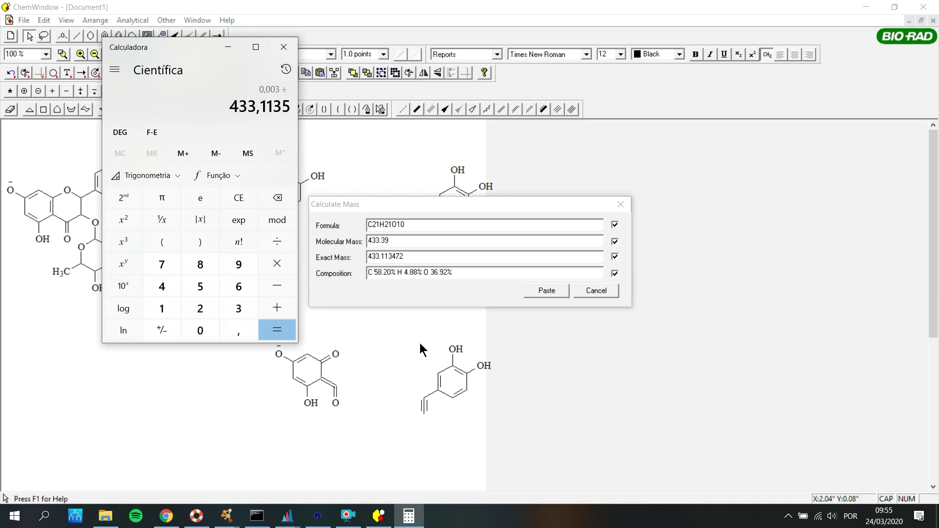
pyautogui.press('Return')
pyautogui.press('*')
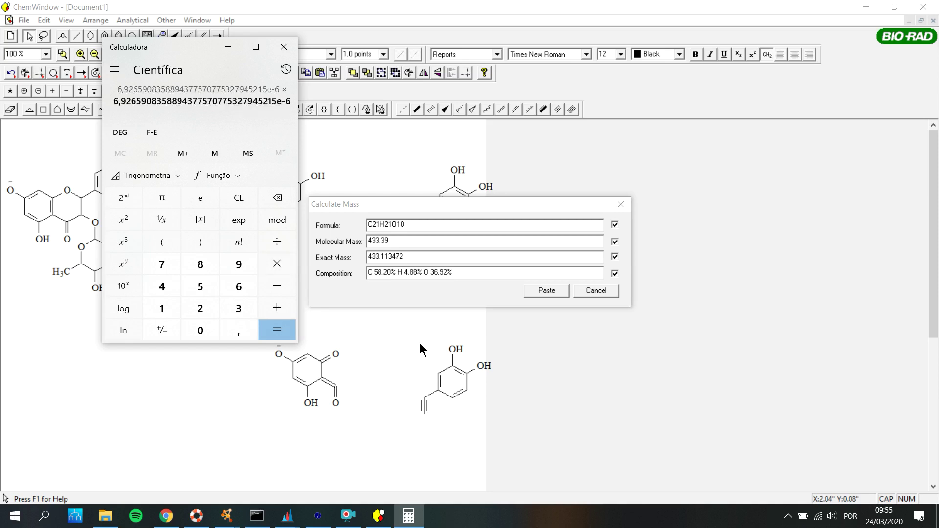
pyautogui.write('1.0')
pyautogui.write('00')
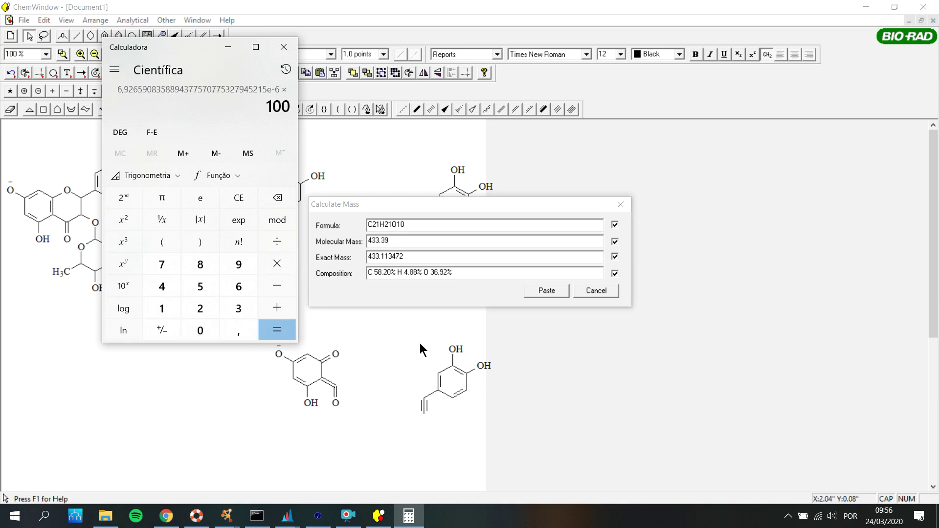
pyautogui.write('.000')
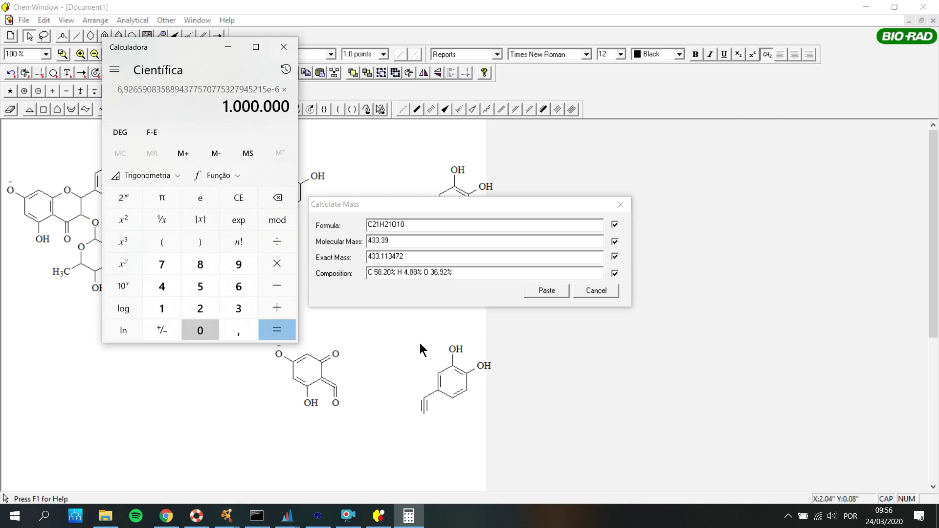
pyautogui.press('Return')
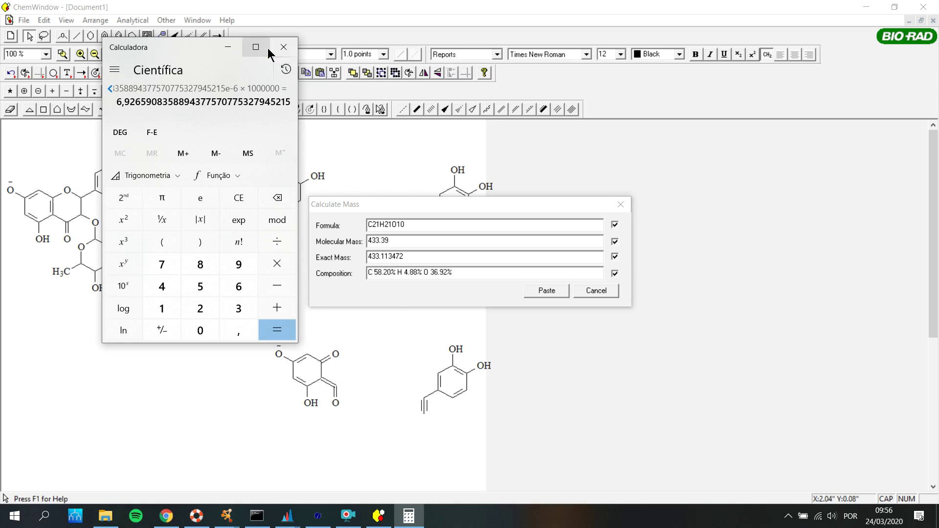
pyautogui.press('Escape')
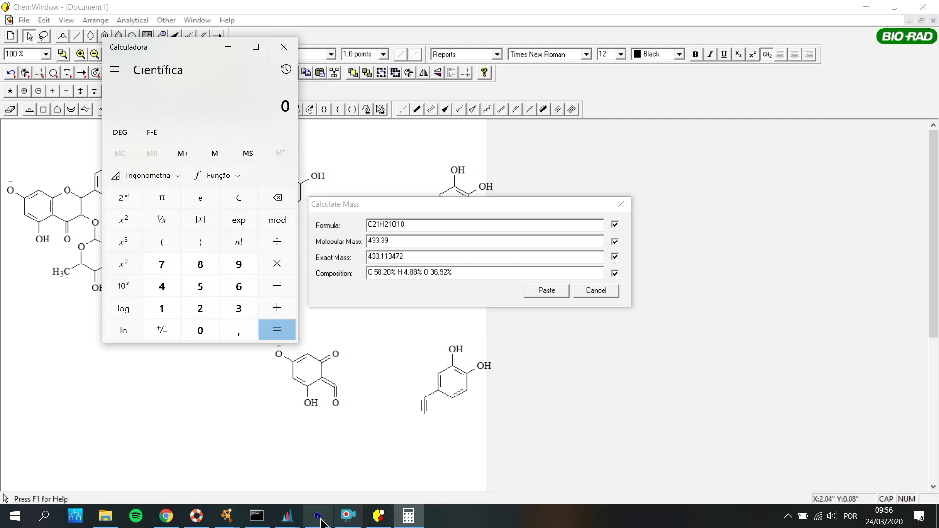
# - Return to the 433.1138 - 433.1182 chromatogram in MZmine, inspect the smaller peak just after the main one up close, and minimize the window
pyautogui.moveTo(289, 516)
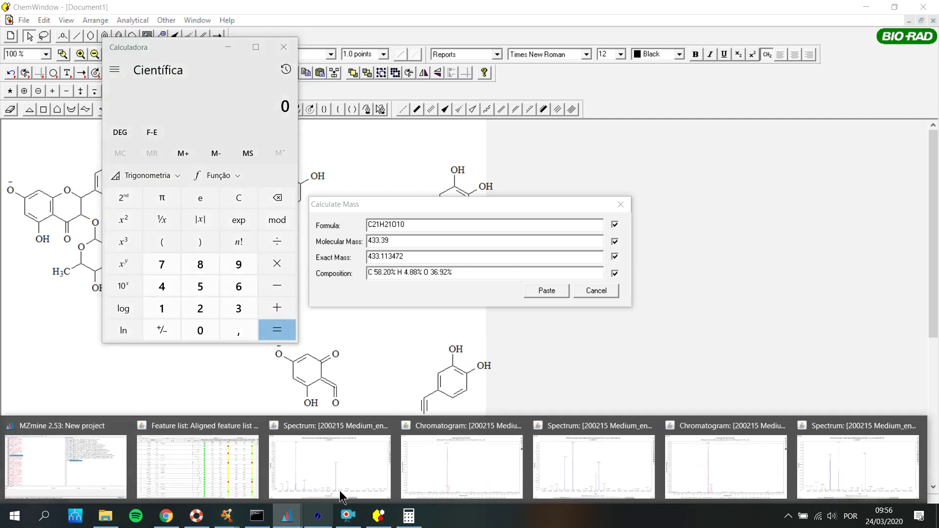
pyautogui.click(473, 466)
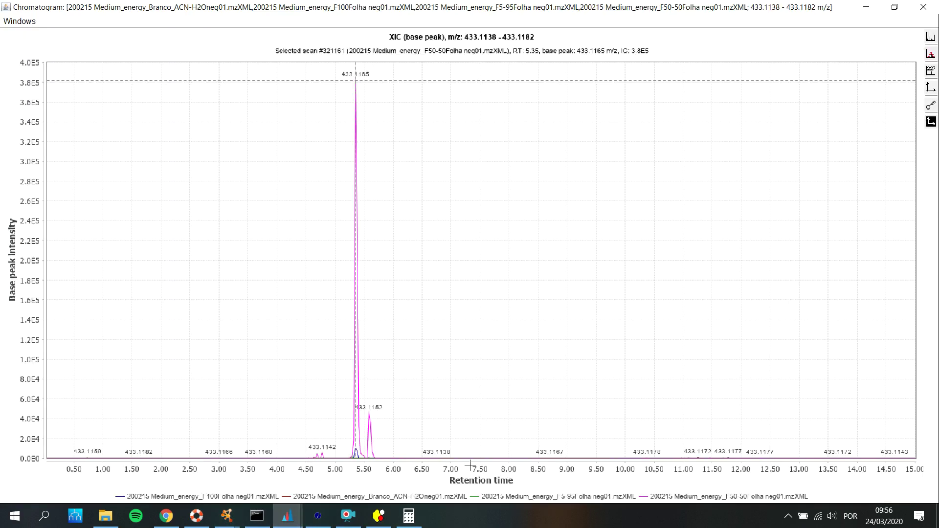
pyautogui.moveTo(307, 309); pyautogui.dragTo(457, 457)
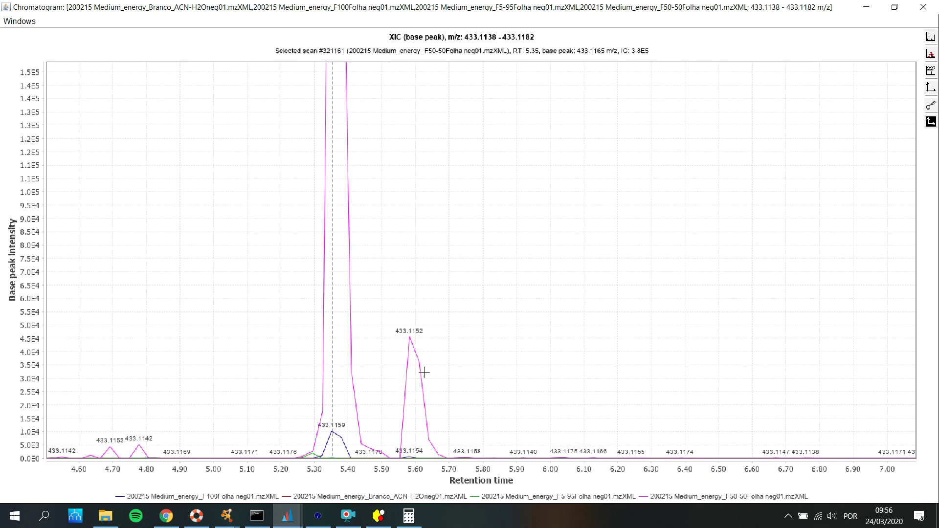
pyautogui.click(864, 11)
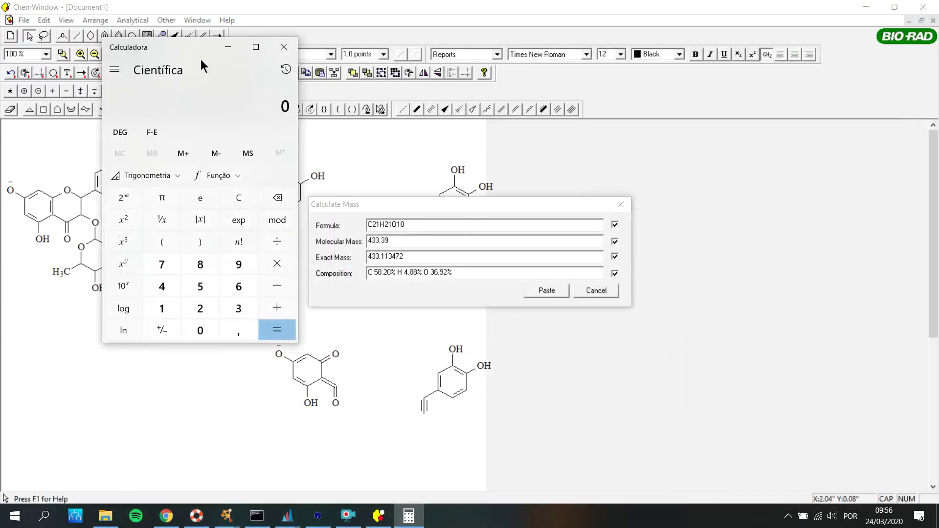
# - In Calculator, compute the ppm error of 433,1152 against 433,1135 using a factor of 1.000.000, and minimize the calculator
pyautogui.write('433,1152 - 433,1135')
pyautogui.press('Return')
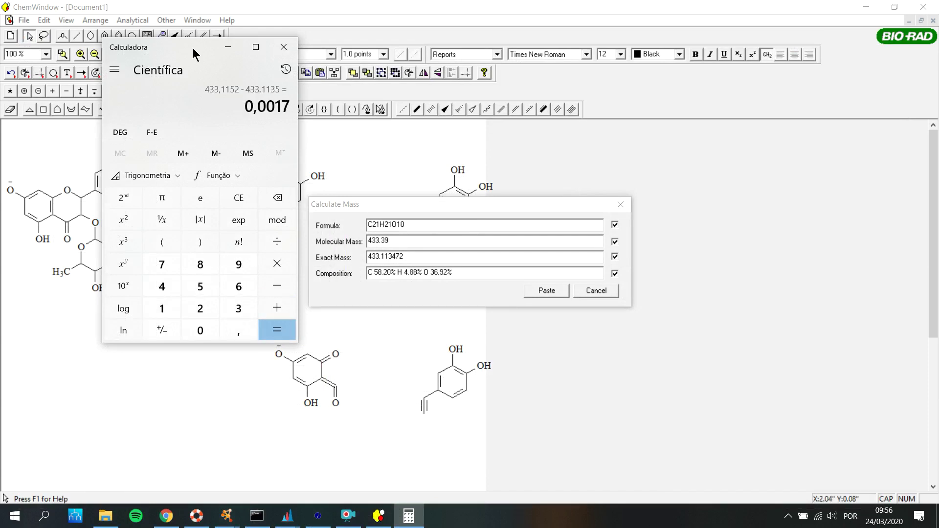
pyautogui.press('/')
pyautogui.write('4')
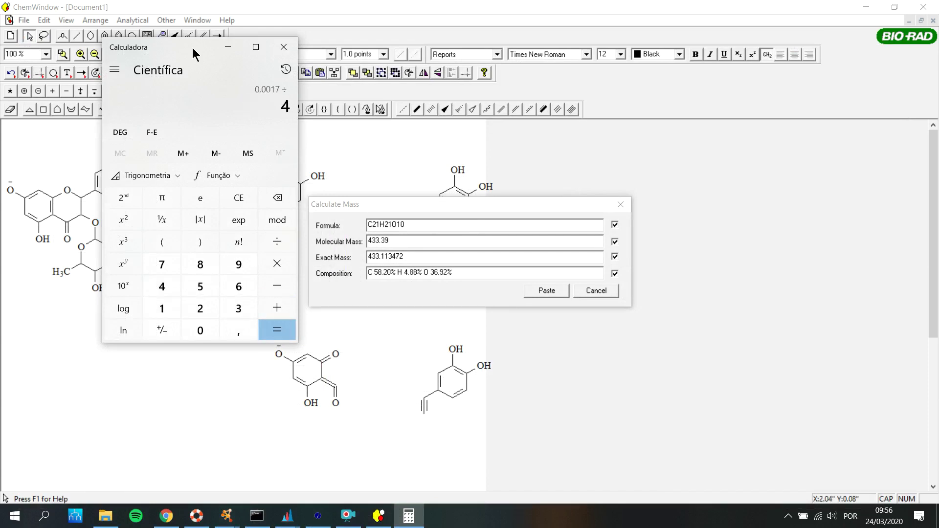
pyautogui.write('33,1135')
pyautogui.press('Return')
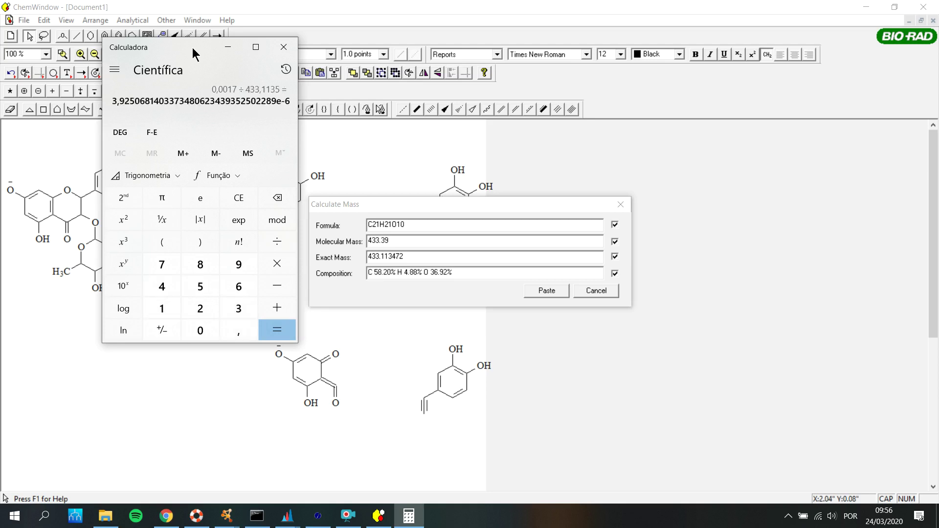
pyautogui.press('*')
pyautogui.write('1.00')
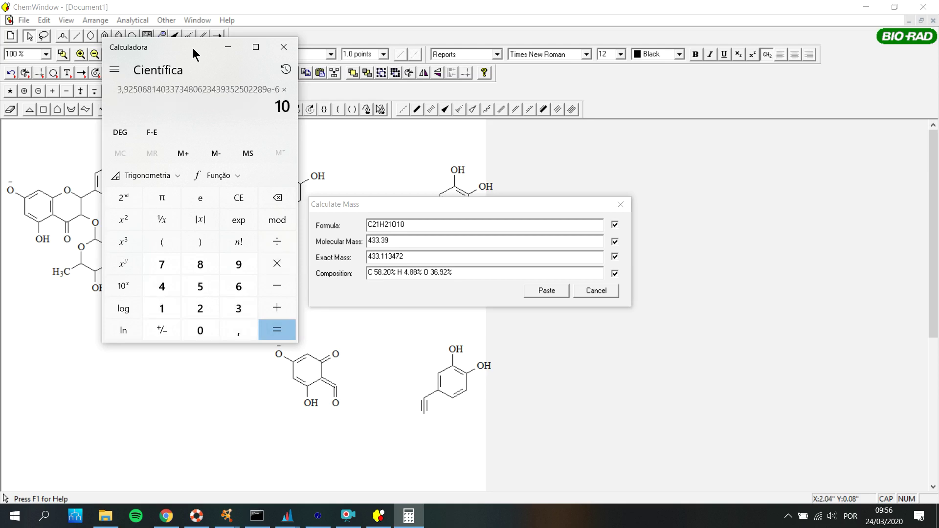
pyautogui.write('0.000')
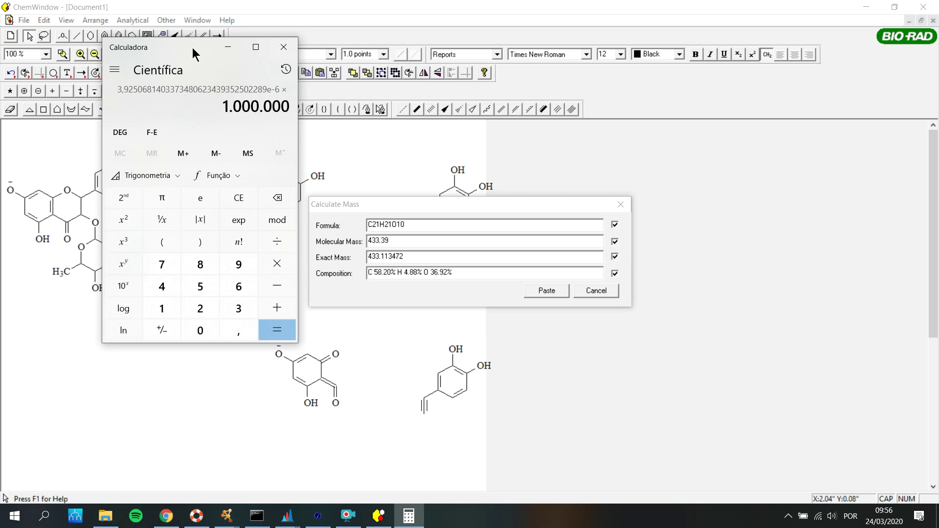
pyautogui.press('Return')
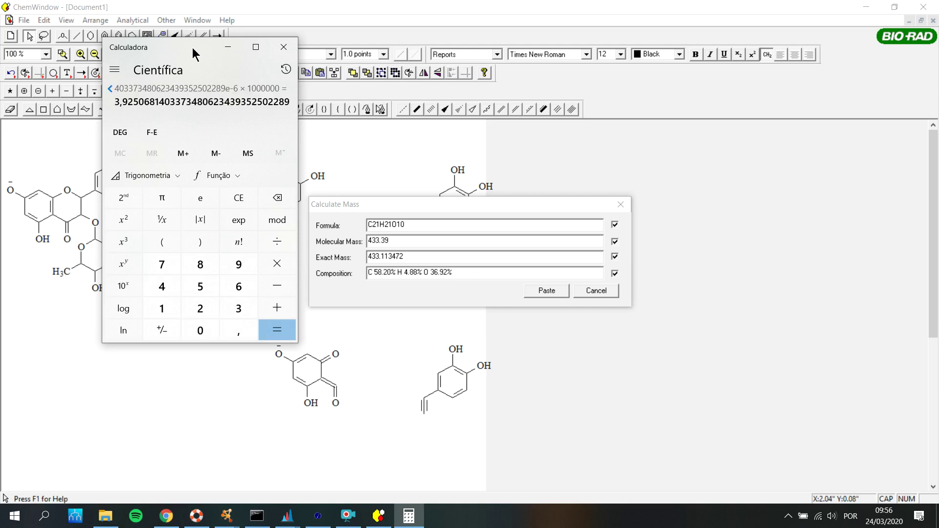
pyautogui.click(226, 48)
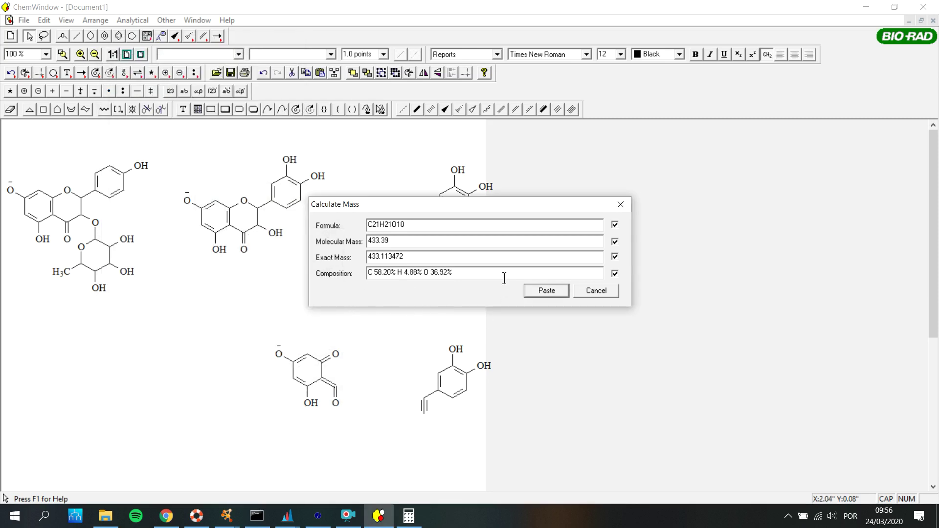
# - Close the mass calculation without pasting its results and view the structures further down the document
pyautogui.click(620, 205)
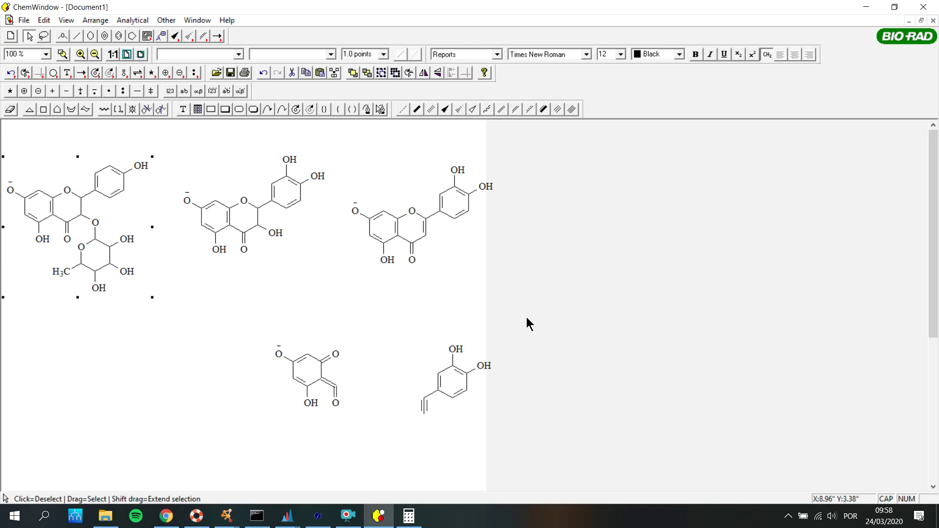
pyautogui.scroll(-5, 527, 324)
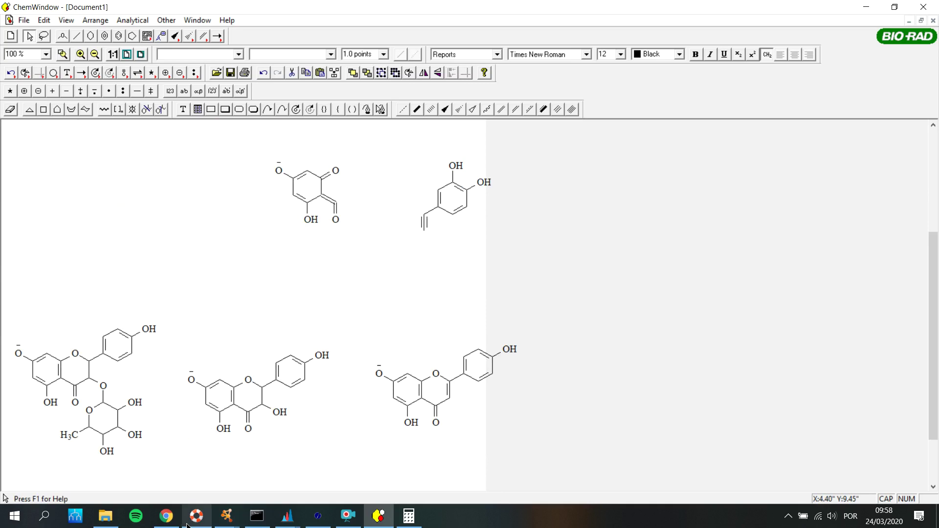
# - In Chrome, close the minicursoamadeu-iglesias.pdf page, return to the beginning of the GNPS job status page, and minimize the browser
pyautogui.click(166, 516)
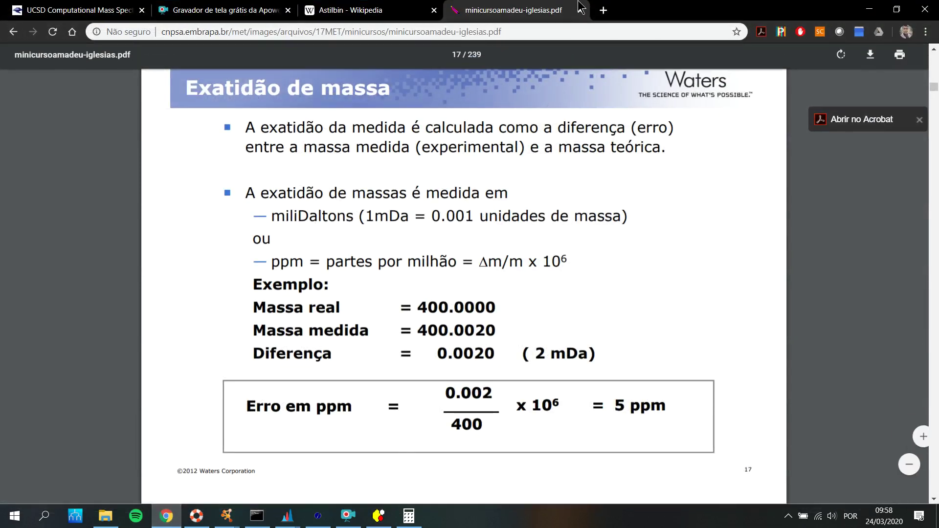
pyautogui.click(579, 10)
pyautogui.hotkey('ctrl', 'pageup')
pyautogui.hotkey('ctrl', 'pageup')
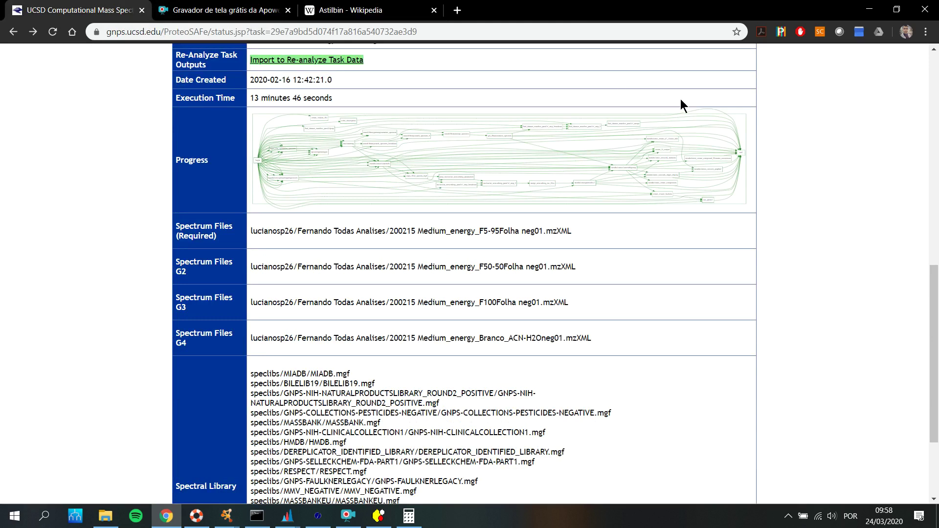
pyautogui.scroll(10, 680, 99)
pyautogui.click(872, 9)
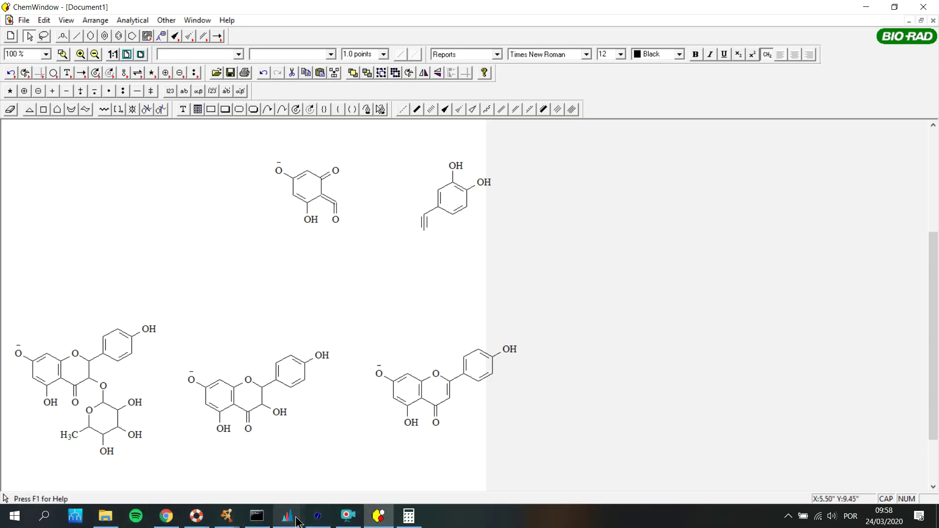
# - Switch to the main MZmine project window to view the scans and feature lists, and minimize it
pyautogui.moveTo(291, 520)
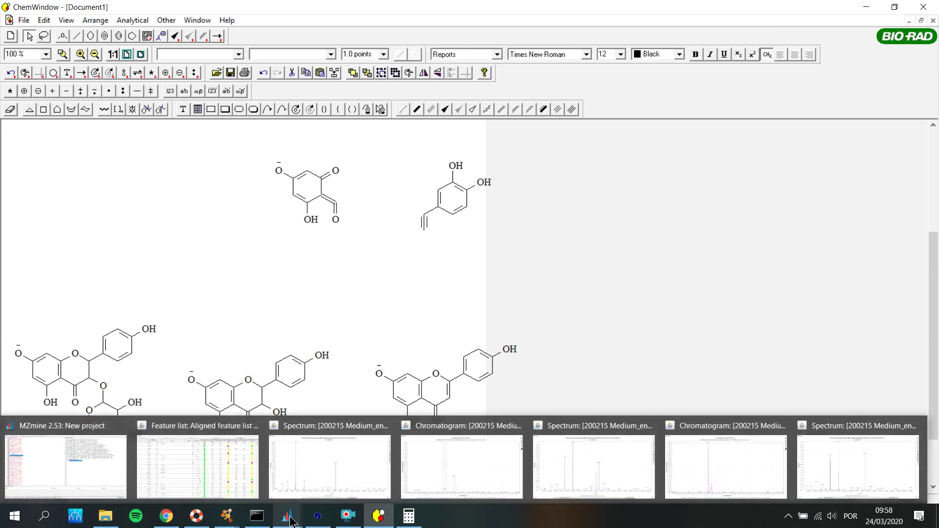
pyautogui.click(101, 443)
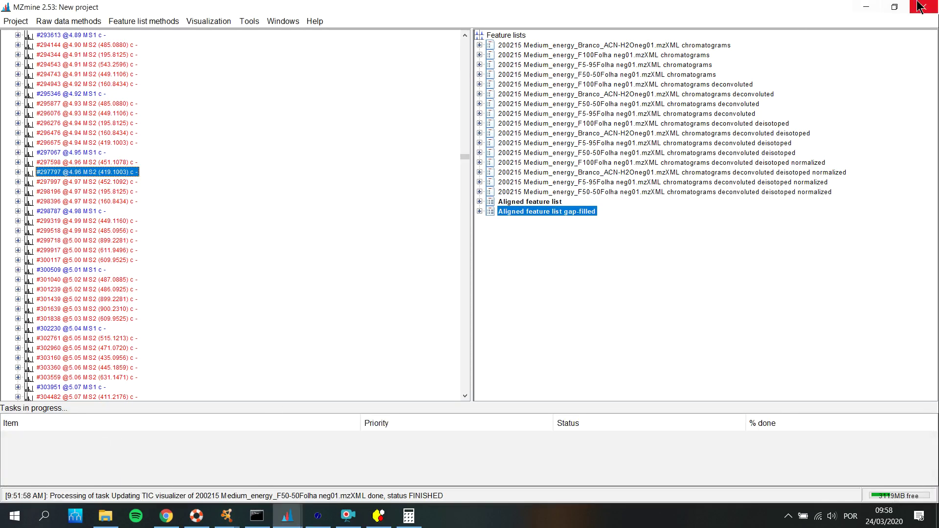
pyautogui.click(866, 7)
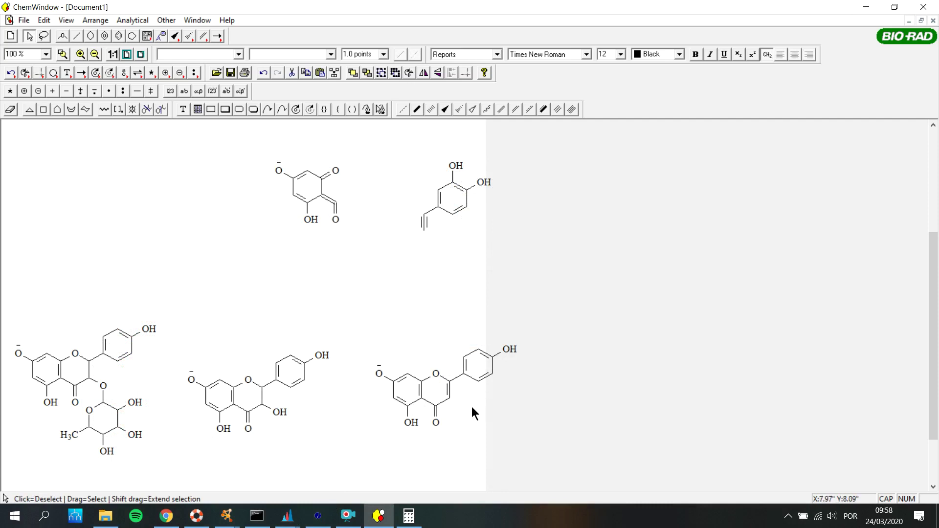
pyautogui.click(347, 516)
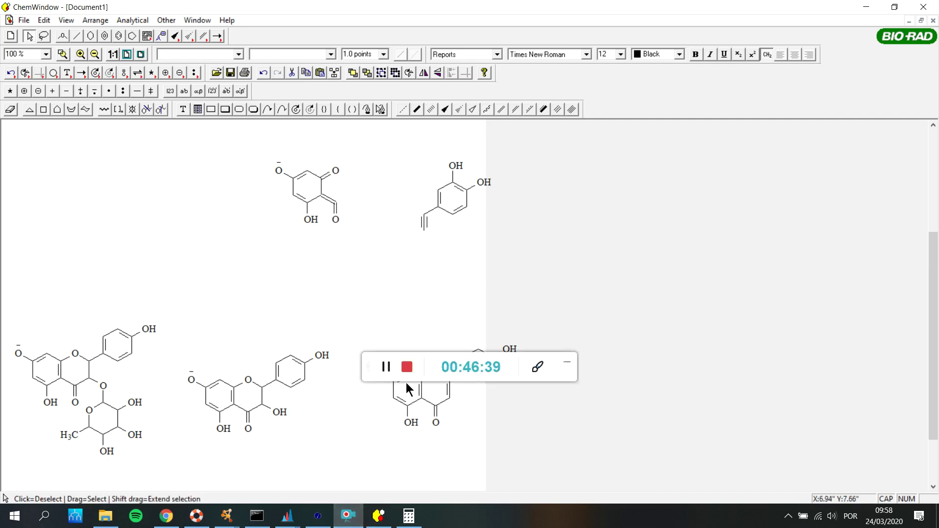